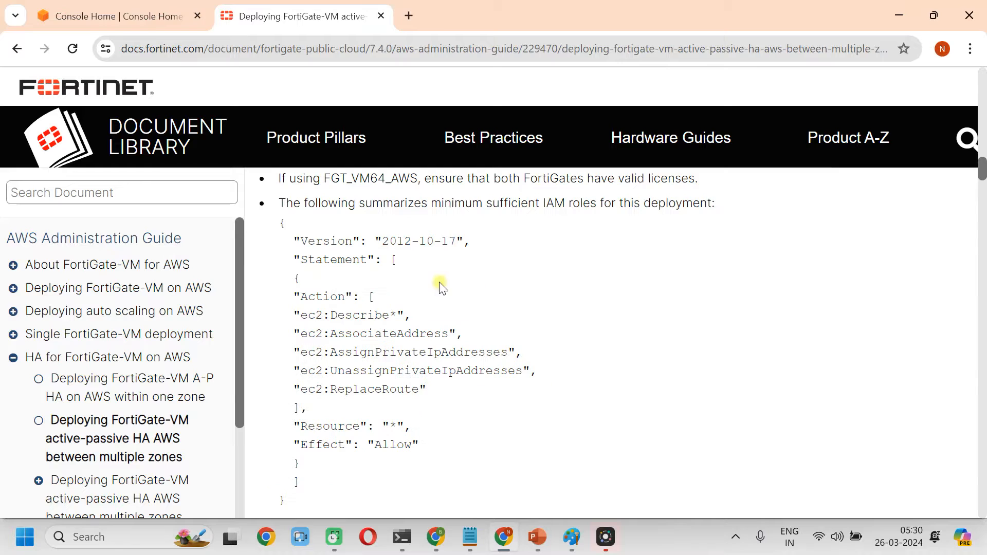
Select the minimum IAM policy JSON and read on through the subnets, security group, NICs and elastic IPs to FortiGate A's CLI
left_click_drag(282, 226, 566, 441)
scroll(565, 441, "down", 1)
scroll(565, 441, "down", 7)
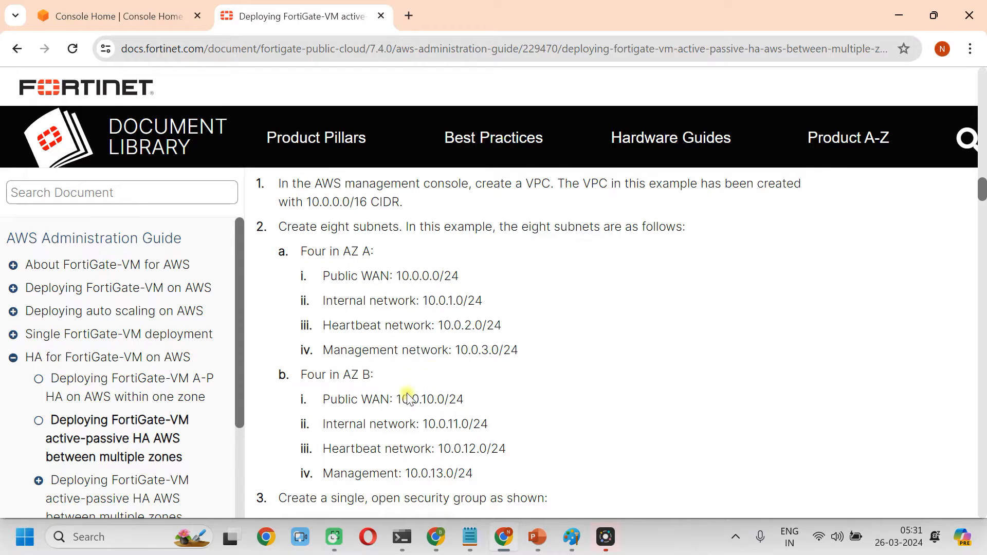
scroll(485, 410, "down", 1)
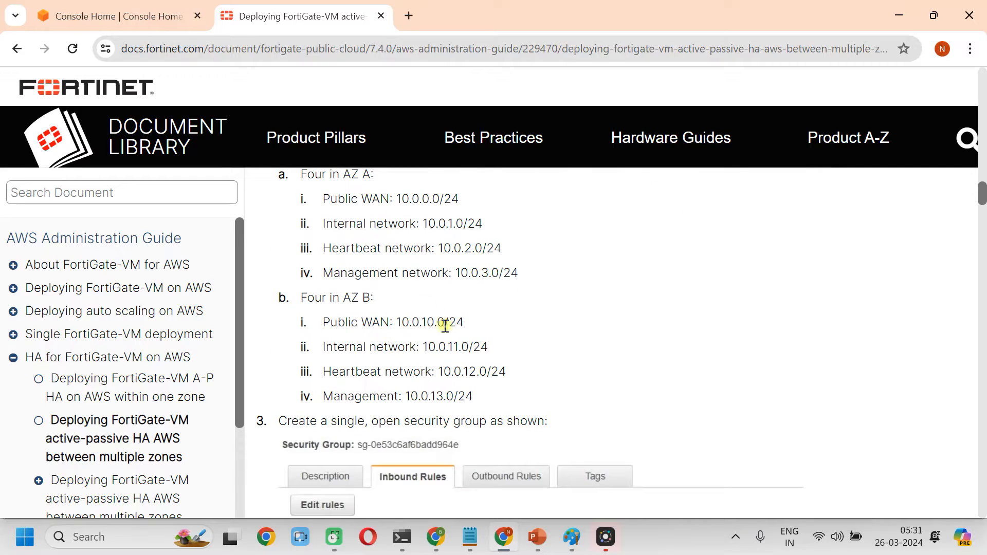
scroll(590, 346, "down", 2)
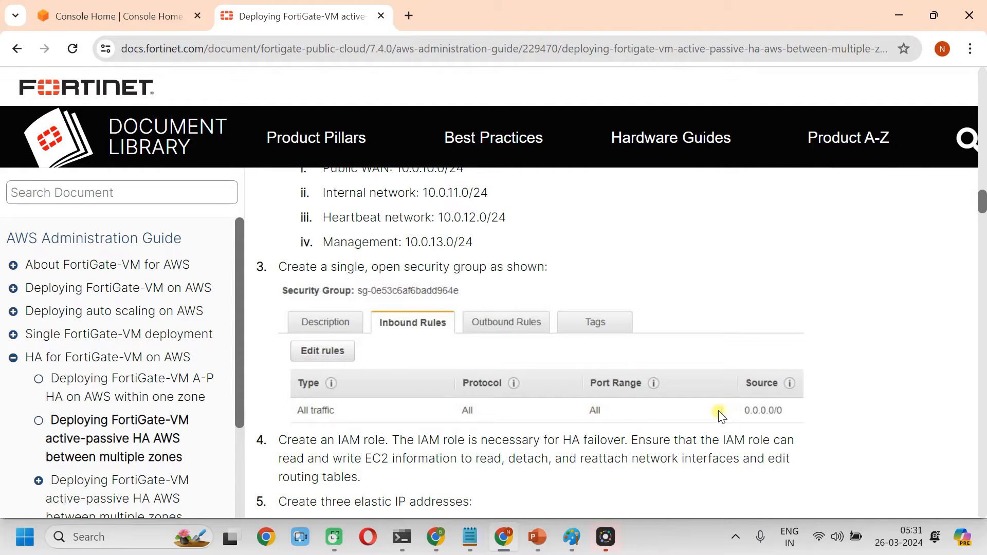
scroll(628, 409, "down", 8)
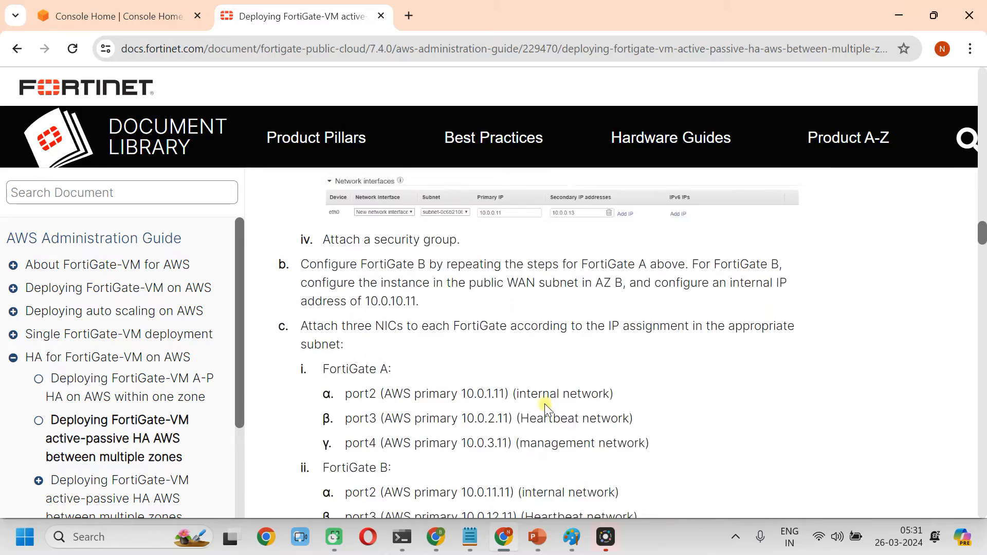
scroll(545, 403, "up", 2)
scroll(544, 403, "down", 7)
scroll(545, 405, "down", 8)
scroll(534, 406, "up", 5)
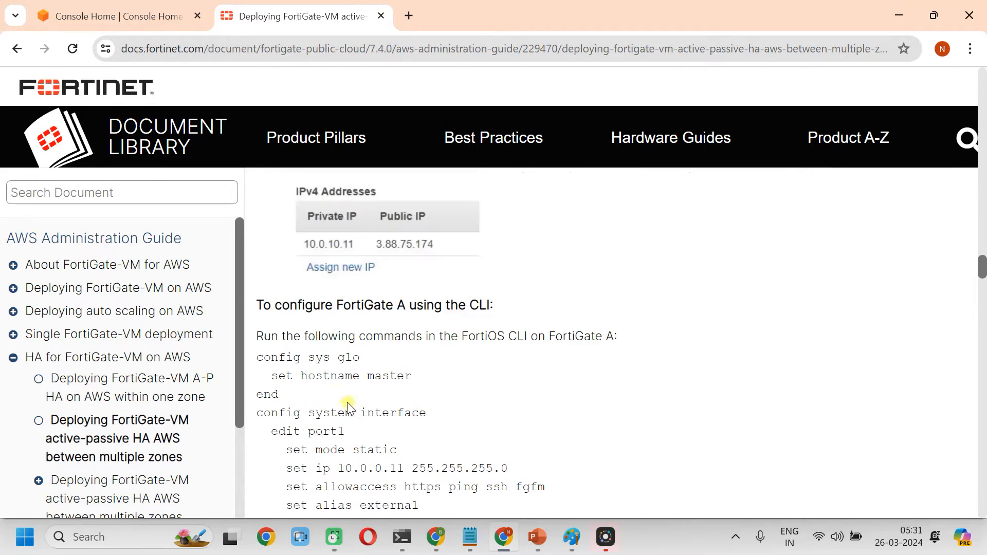
Highlight FortiGate A's hostname commands and read through FortiGate B CLI, routing tables, VDOM exception and HA testing
left_click_drag(258, 362, 419, 380)
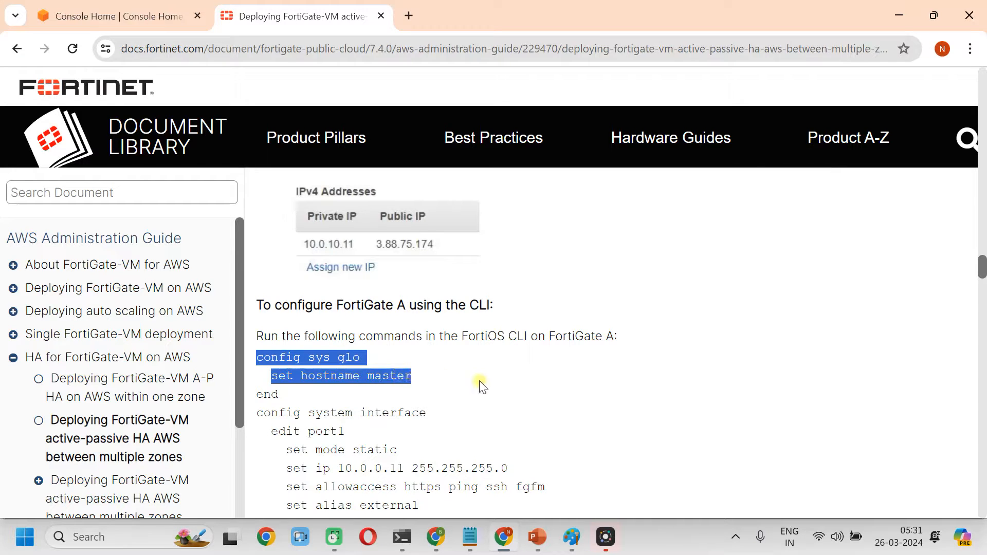
scroll(506, 391, "down", 1)
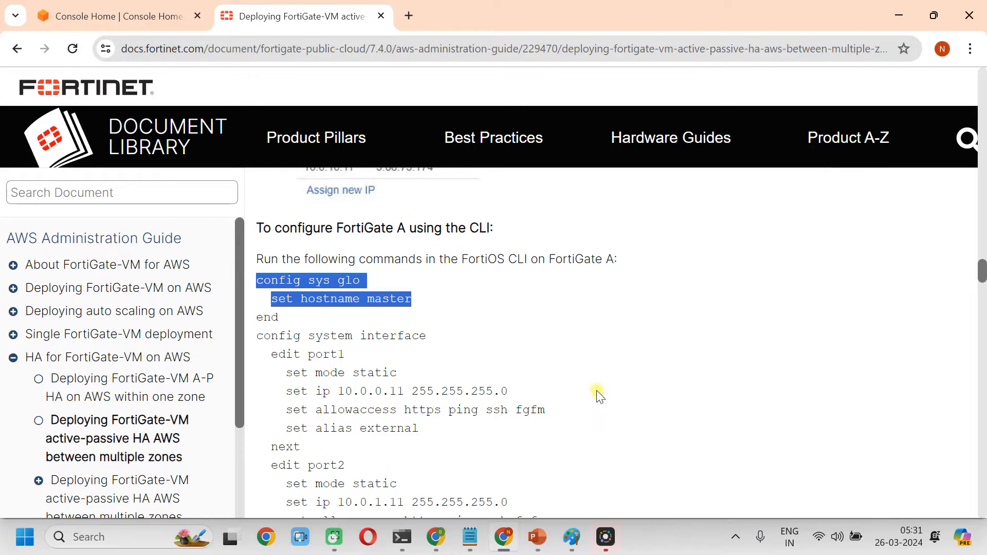
scroll(564, 394, "down", 1)
scroll(564, 394, "down", 12)
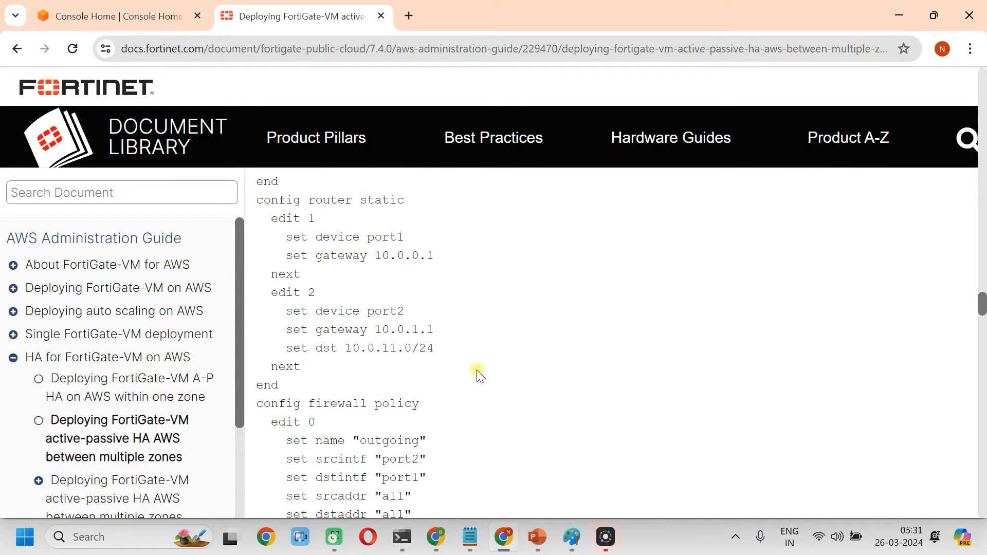
scroll(486, 381, "down", 8)
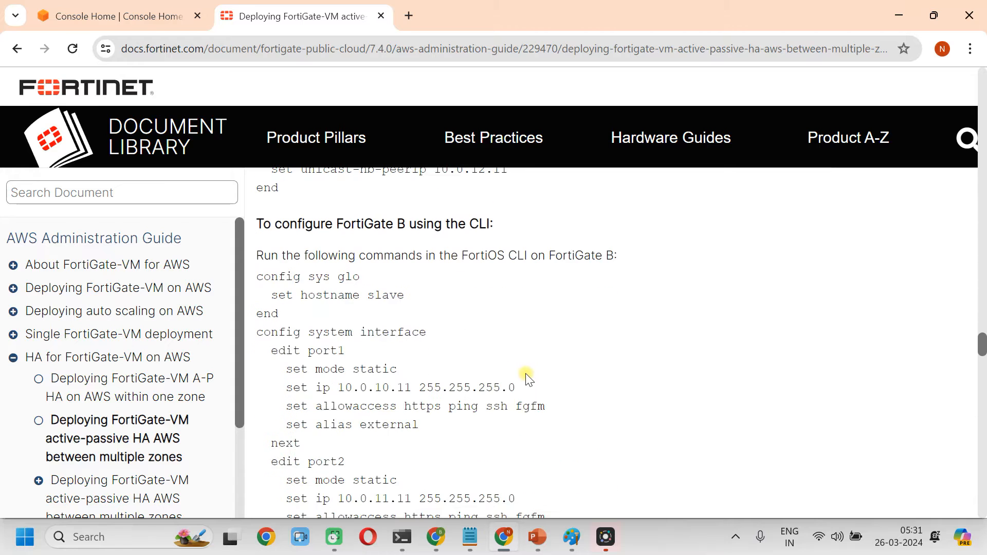
scroll(464, 388, "down", 15)
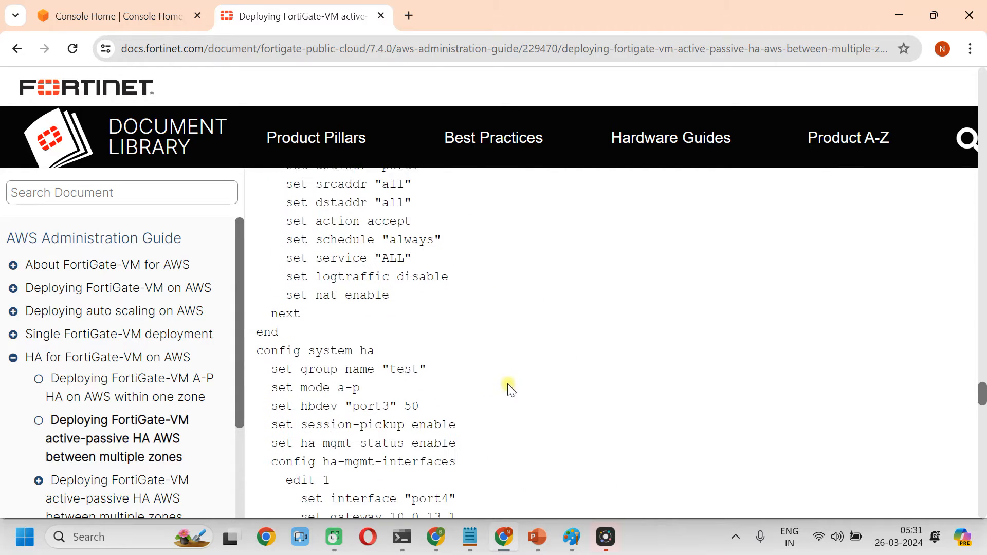
scroll(530, 386, "down", 3)
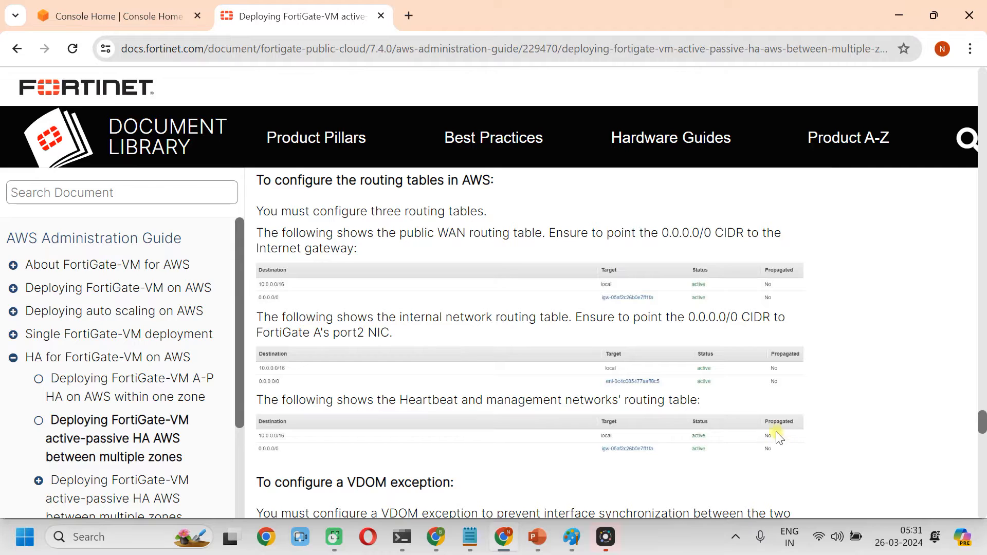
scroll(756, 416, "down", 5)
scroll(754, 418, "down", 1)
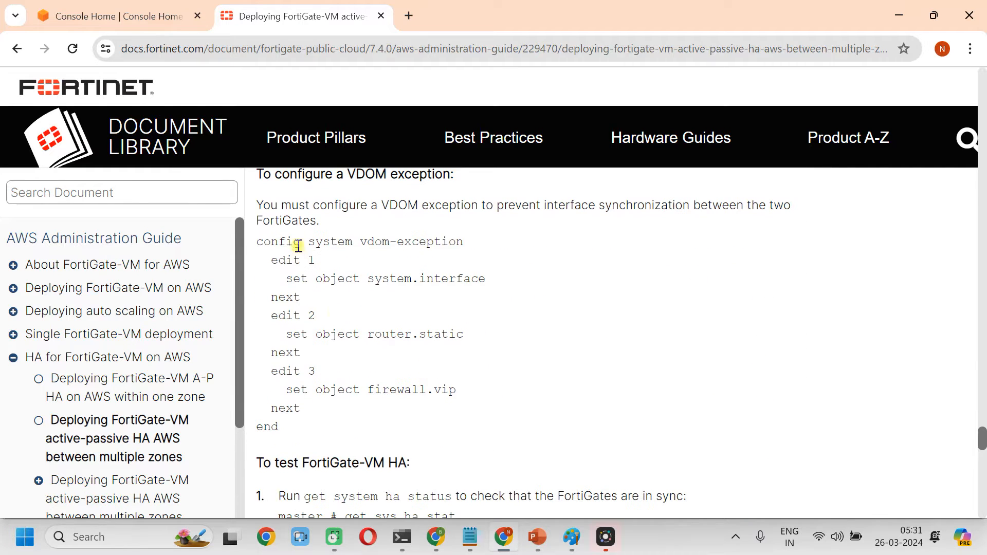
scroll(405, 337, "down", 4)
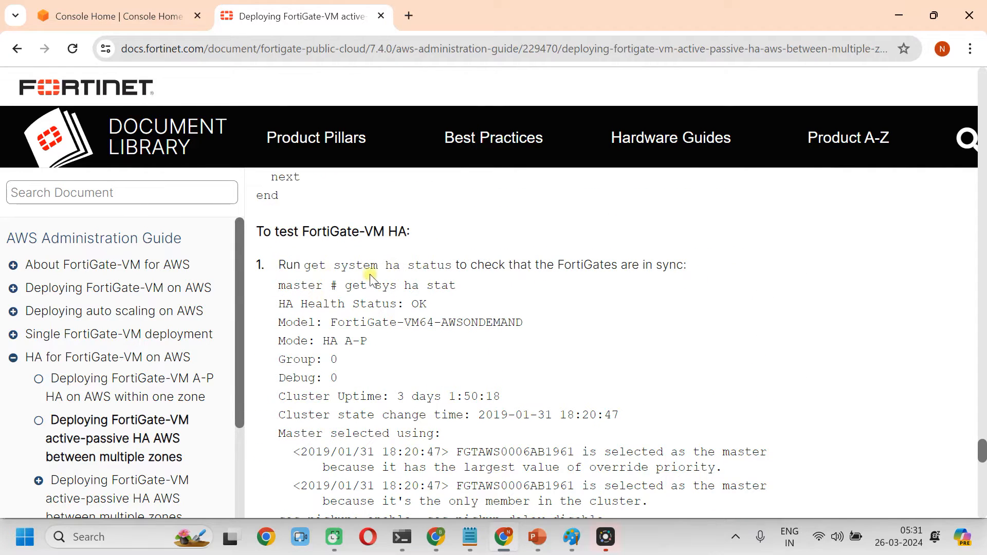
scroll(504, 293, "down", 6)
scroll(546, 311, "down", 10)
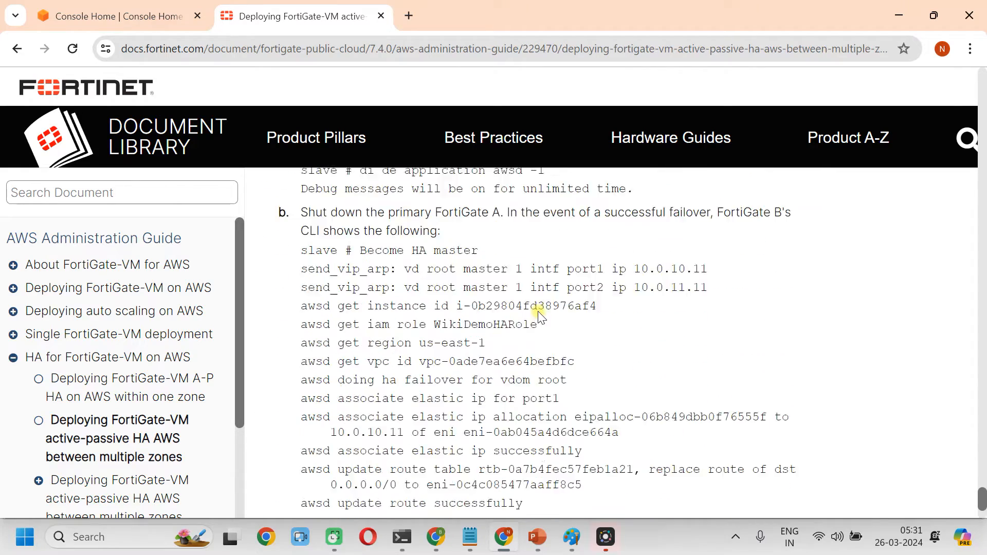
scroll(538, 310, "down", 3)
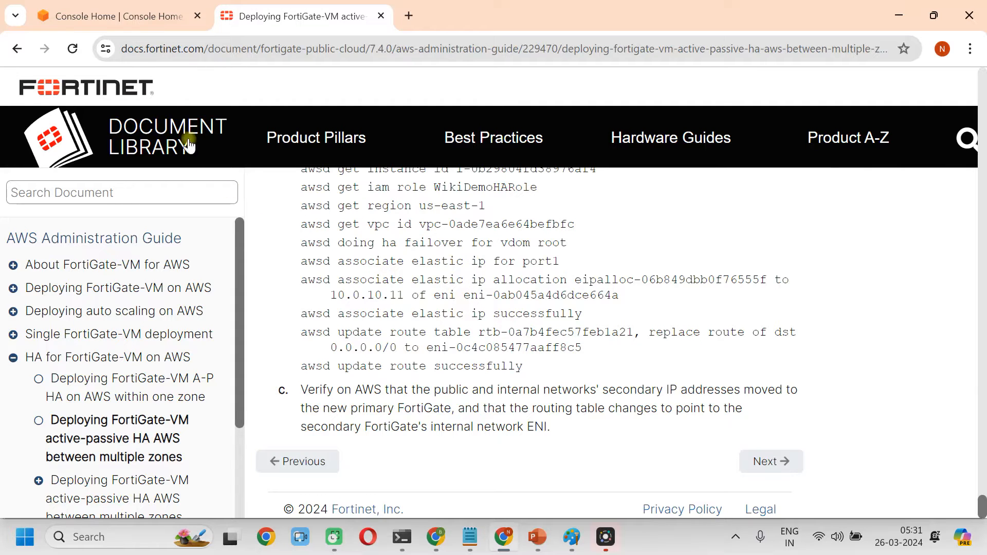
From Console Home, open the VPC list and select Network Console - VPC (10.0.0.0/16)
left_click(133, 15)
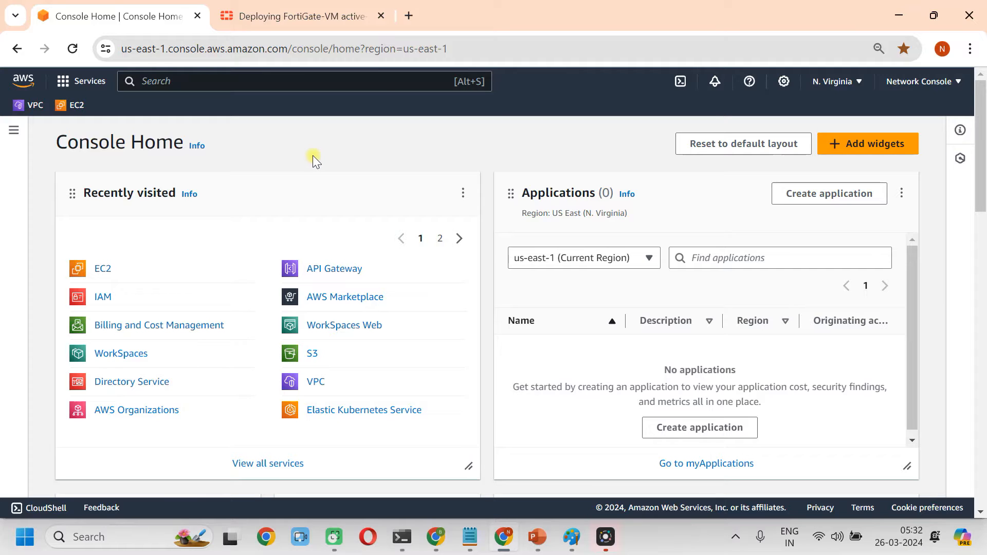
left_click(31, 106)
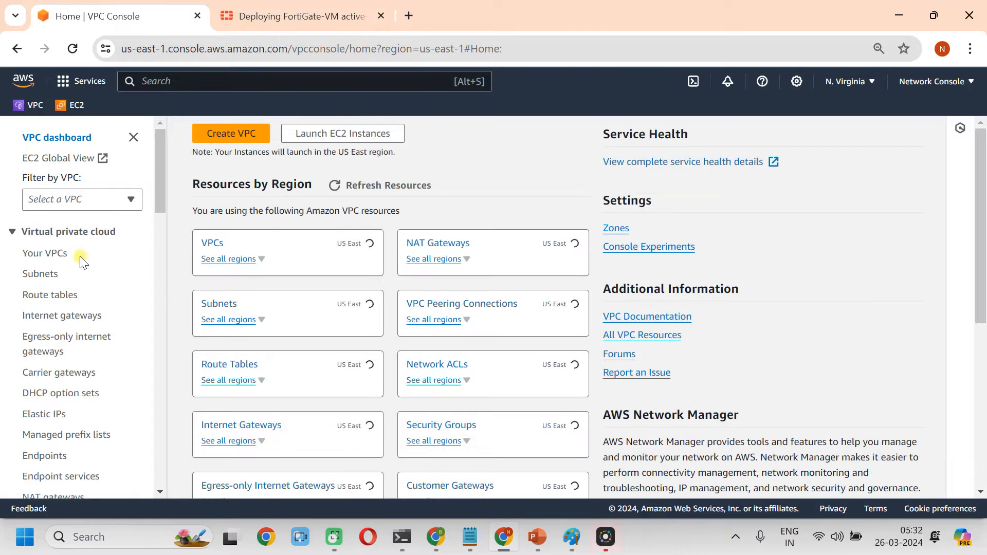
left_click(213, 243)
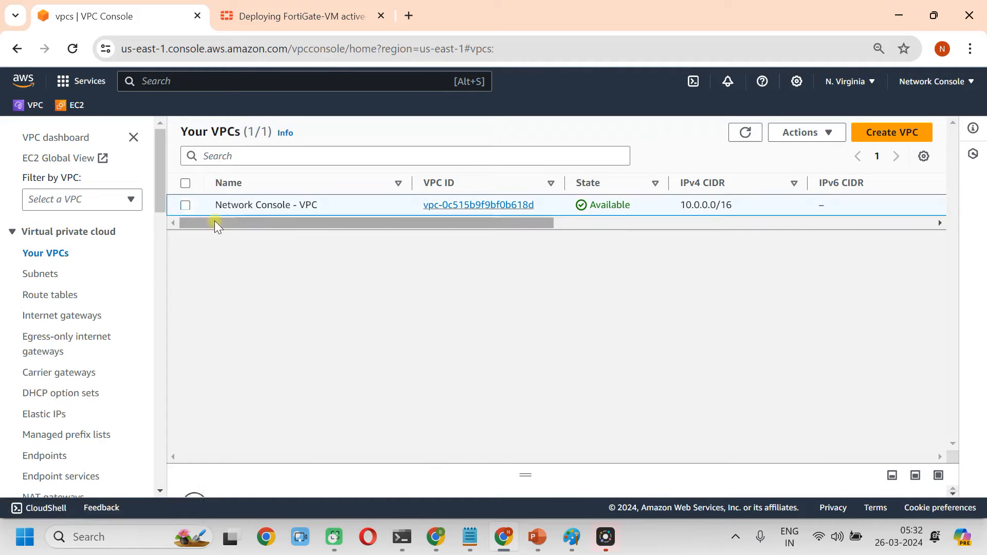
left_click(237, 207)
left_click_drag(501, 222, 522, 221)
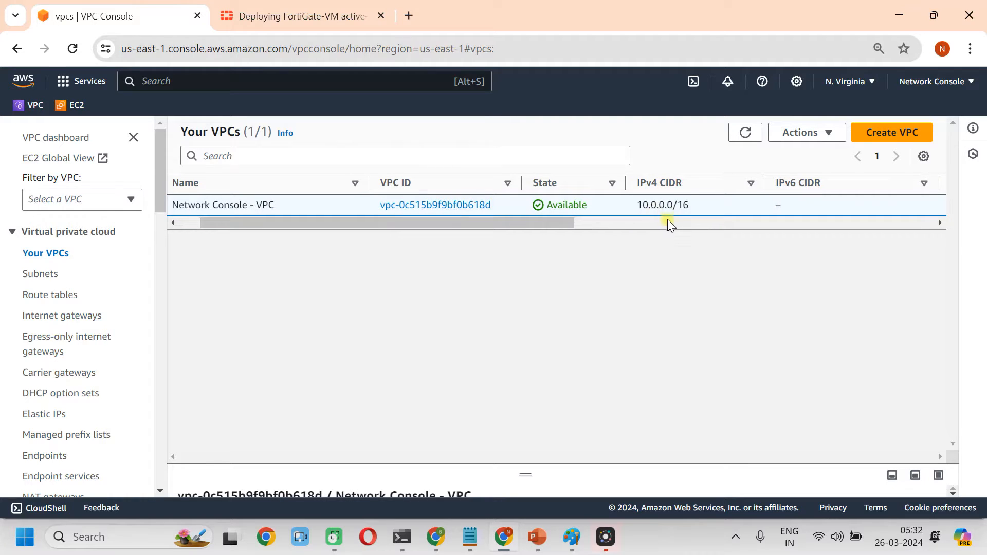
left_click_drag(559, 226, 440, 233)
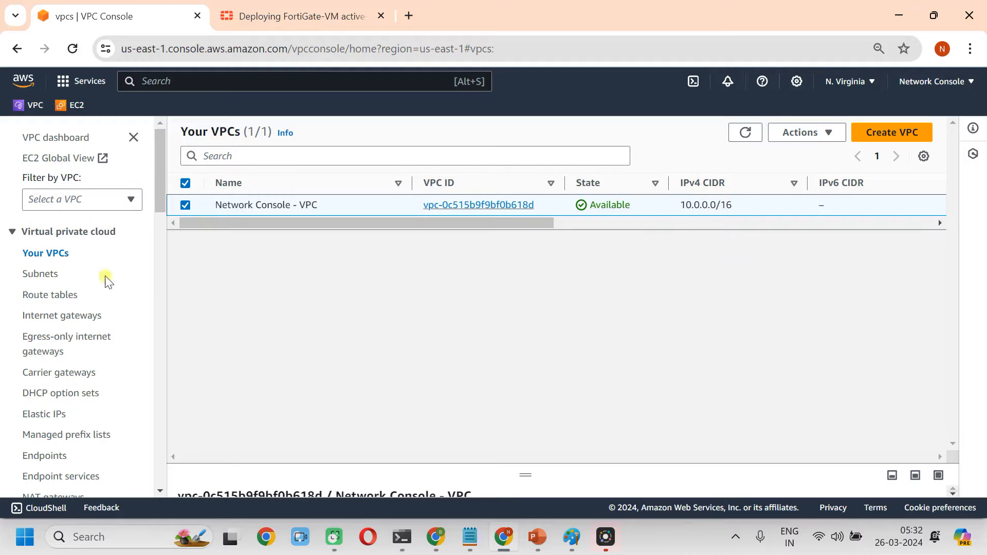
Review the eight FW1/FW2 subnets, then open the EC2 console in a new tab
left_click(43, 274)
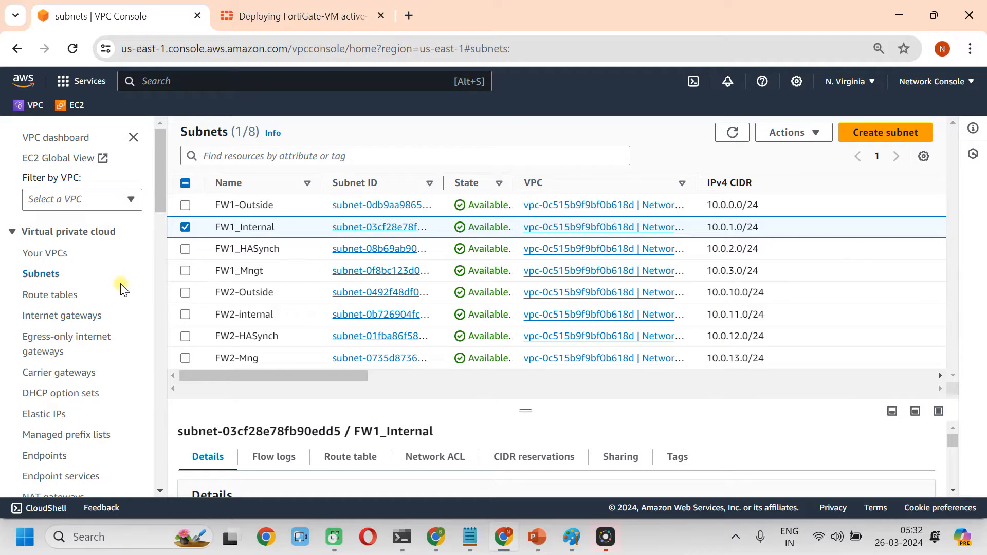
scroll(122, 288, "down", 3)
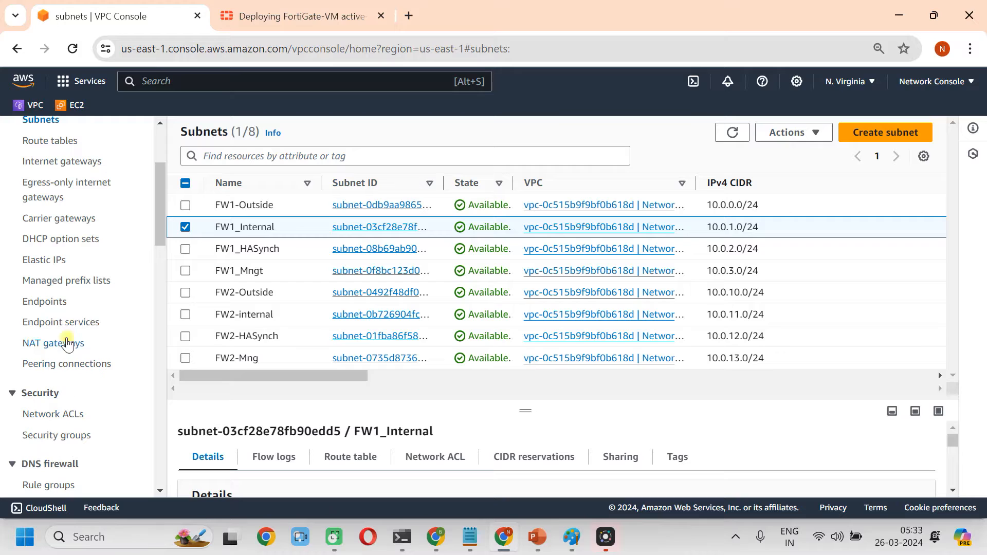
scroll(136, 246, "up", 2)
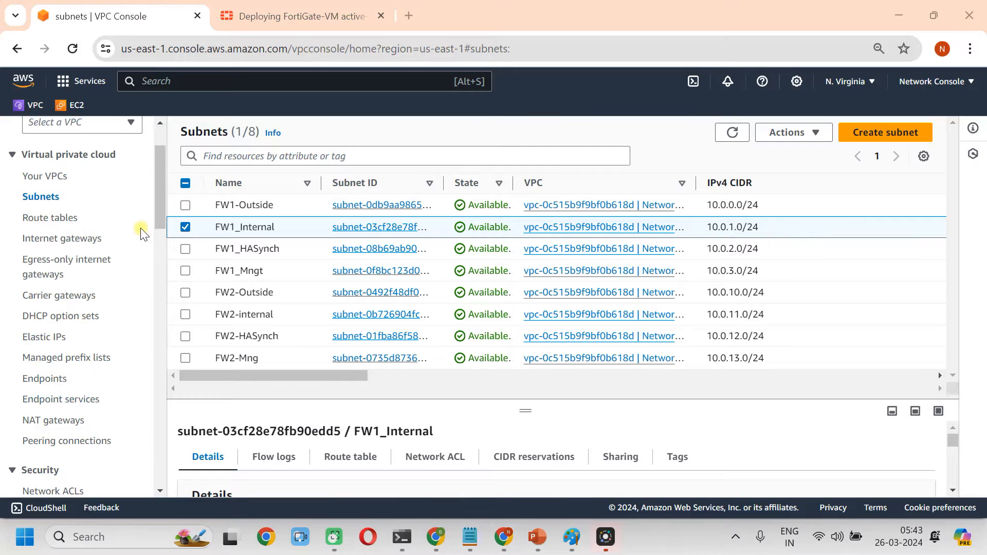
middle_click(77, 110)
List EC2 network interfaces sorted by name to check FW1 (us-east-1a) and FW2 (us-east-1b) IPs
left_click(281, 15)
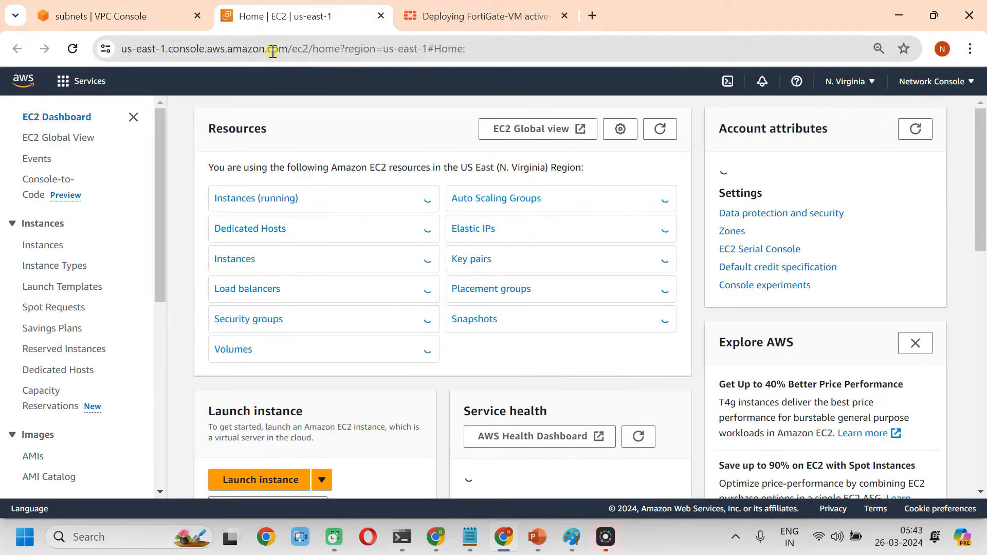
scroll(81, 328, "down", 7)
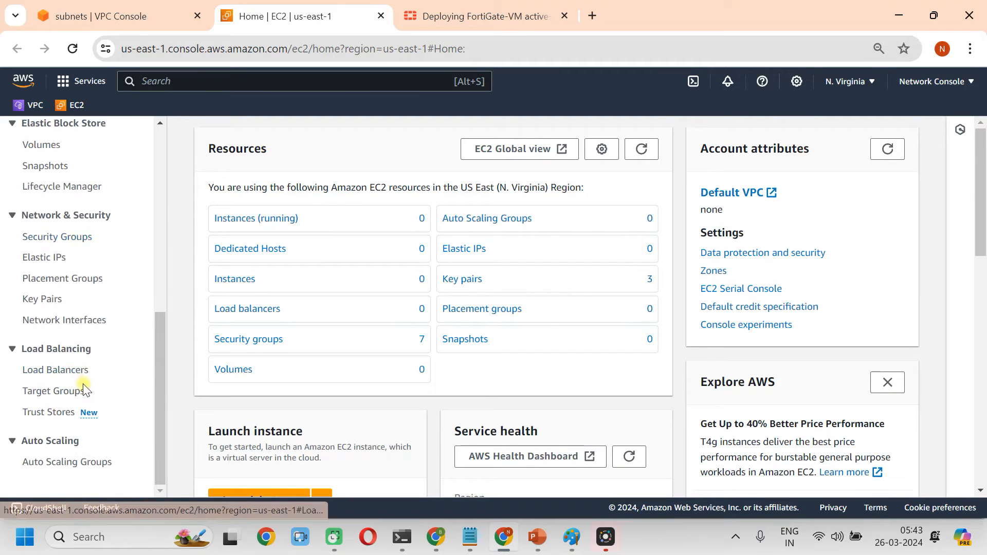
left_click(69, 324)
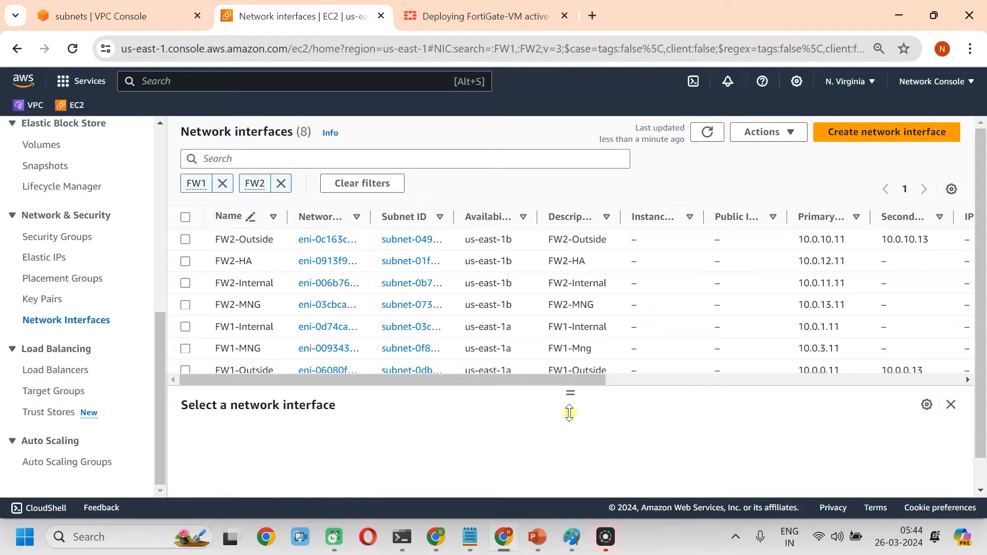
left_click(270, 218)
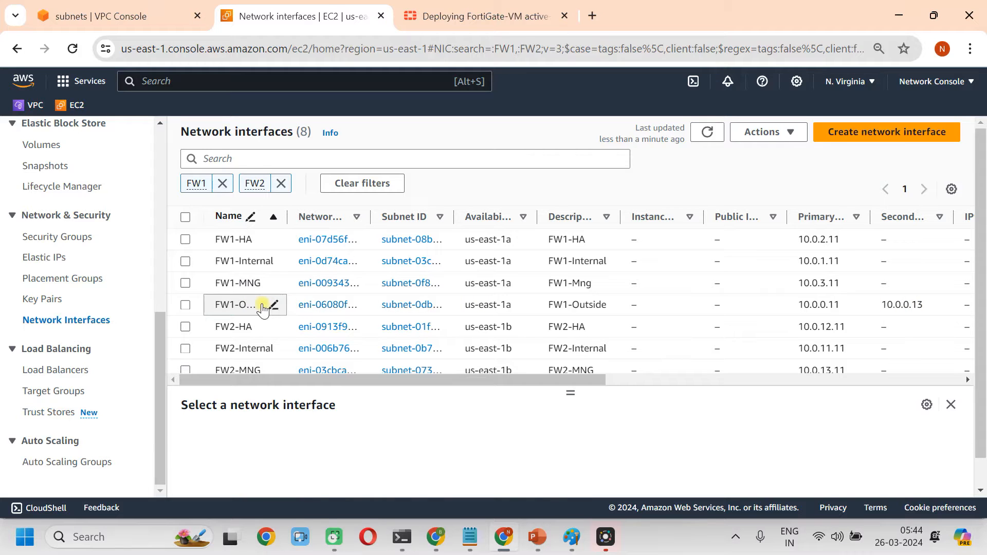
scroll(877, 315, "down", 1)
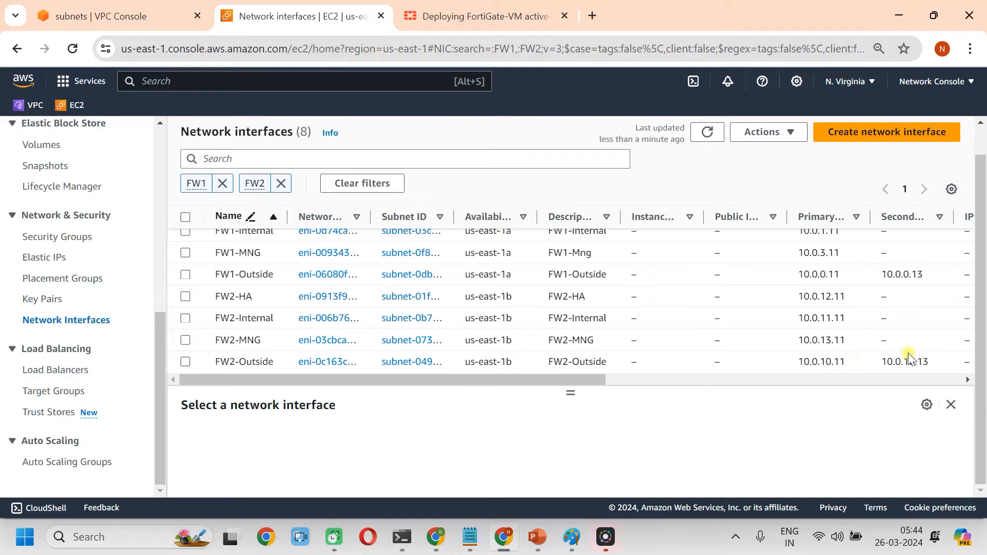
scroll(561, 313, "up", 1)
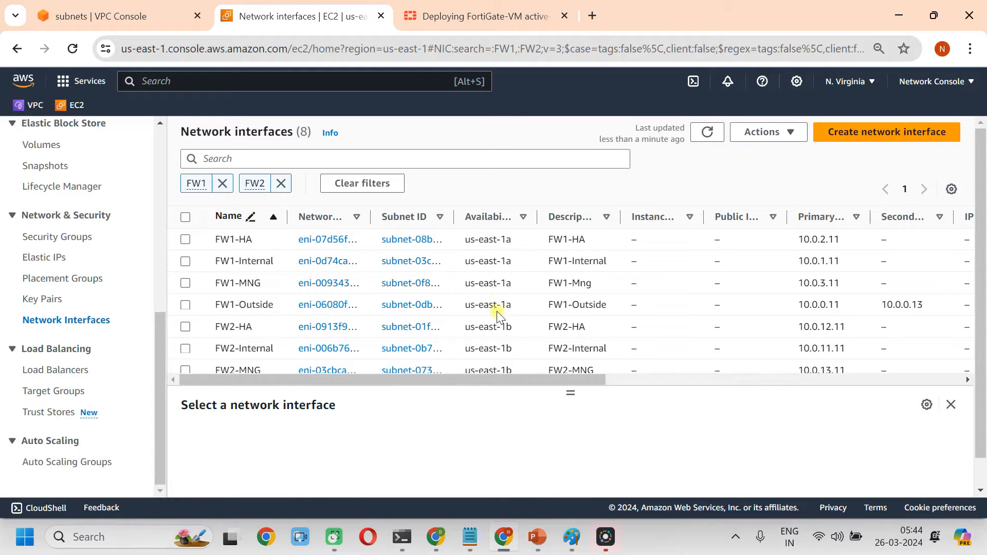
scroll(504, 332, "down", 1)
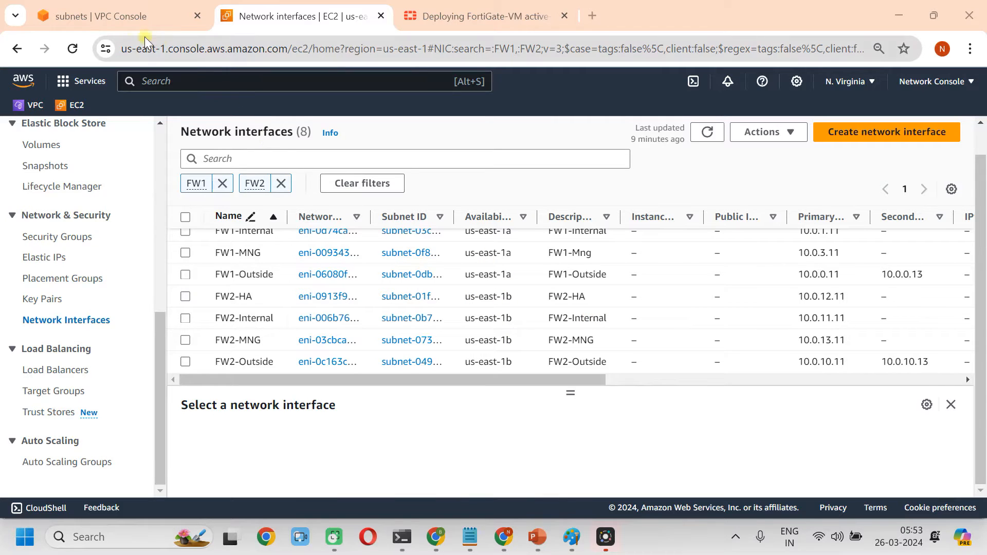
Check the WAN & Outside route table's subnet associations and routes
left_click(123, 17)
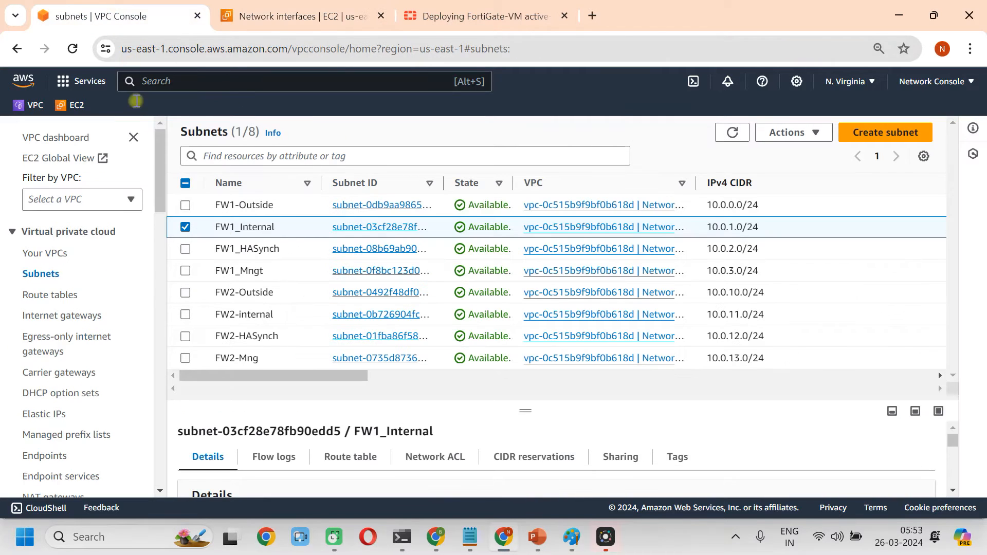
left_click(58, 299)
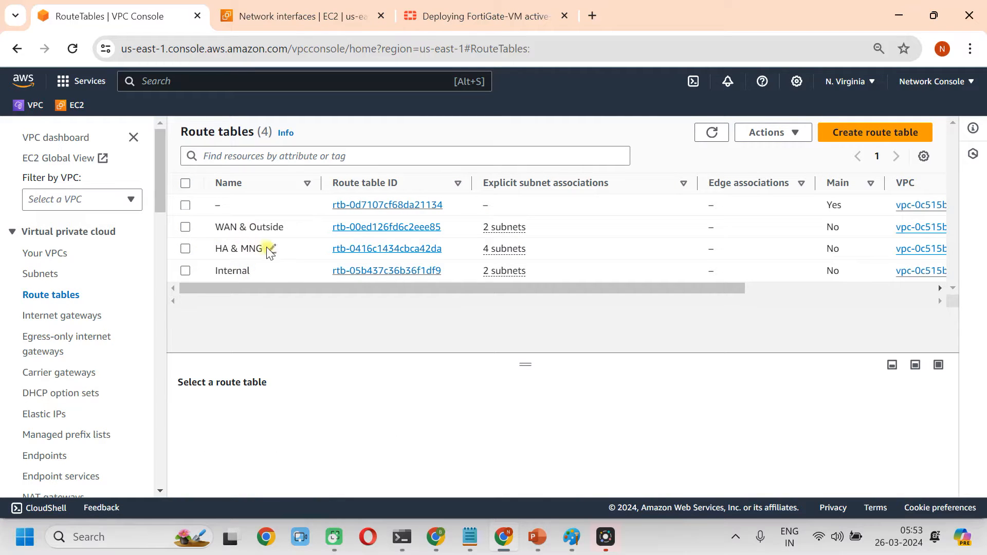
left_click(186, 226)
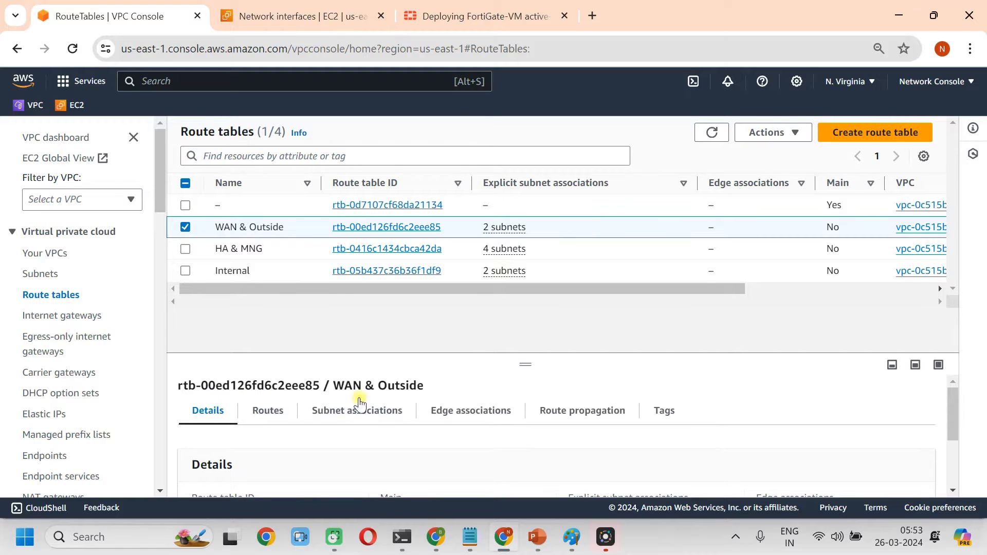
left_click_drag(523, 361, 537, 320)
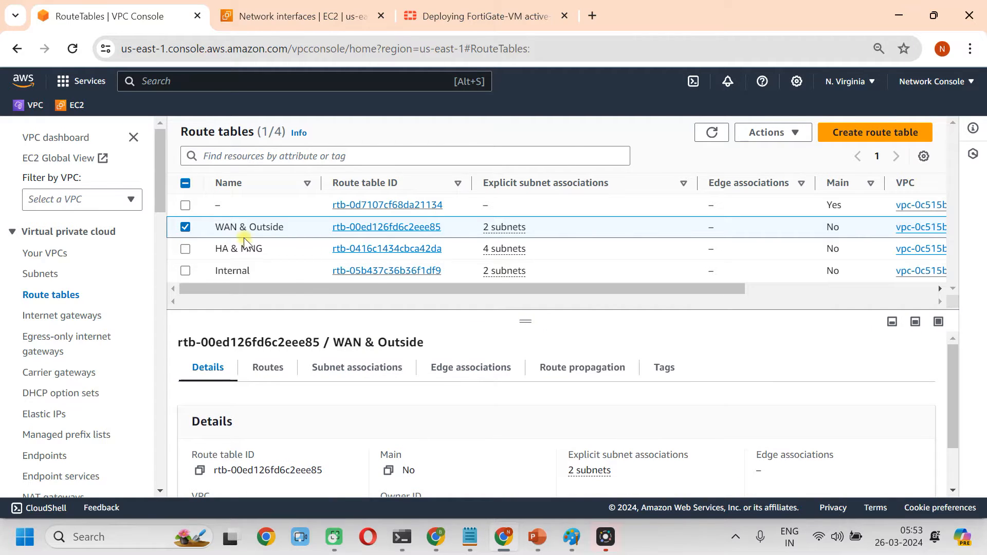
left_click(365, 371)
left_click_drag(529, 306, 528, 286)
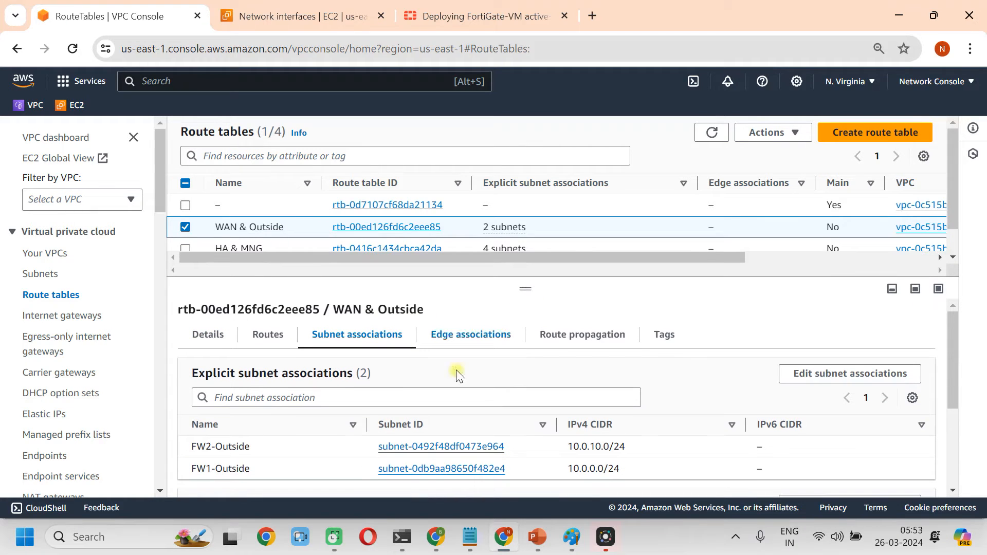
left_click(270, 337)
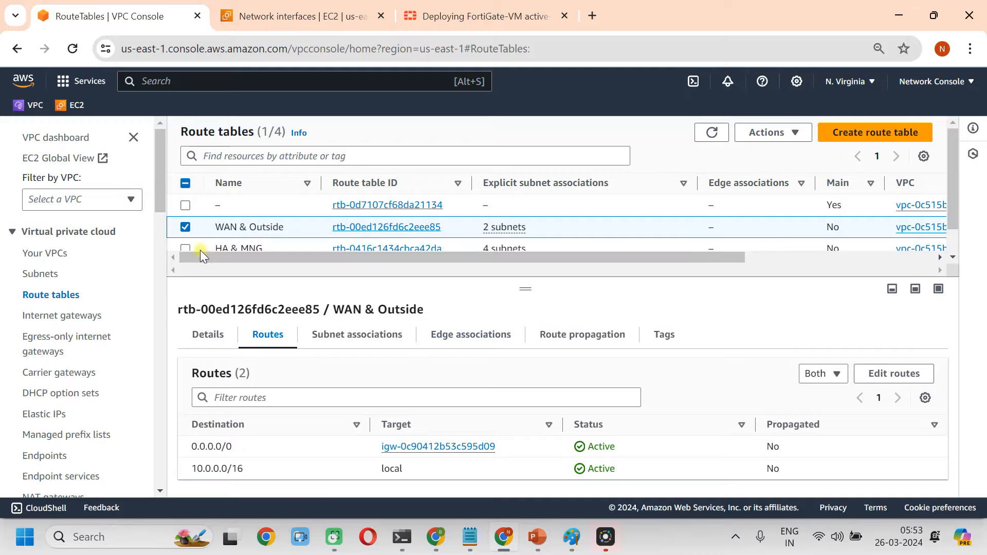
Check the HA & MNG route table's four subnet associations and its 0.0.0.0/0 default route
left_click(187, 247)
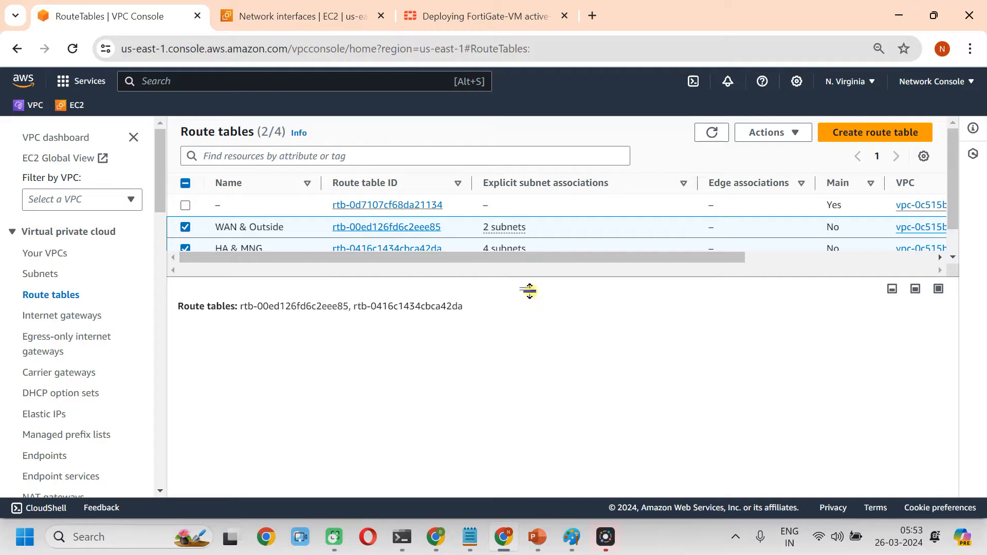
left_click_drag(525, 290, 524, 341)
left_click(185, 226)
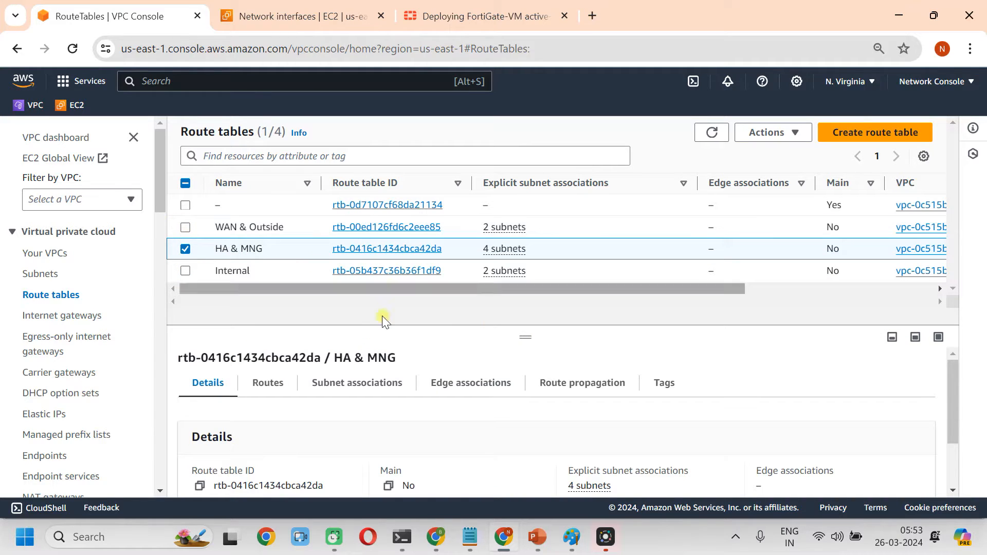
left_click(393, 394)
left_click_drag(524, 337, 546, 274)
scroll(257, 469, "down", 3)
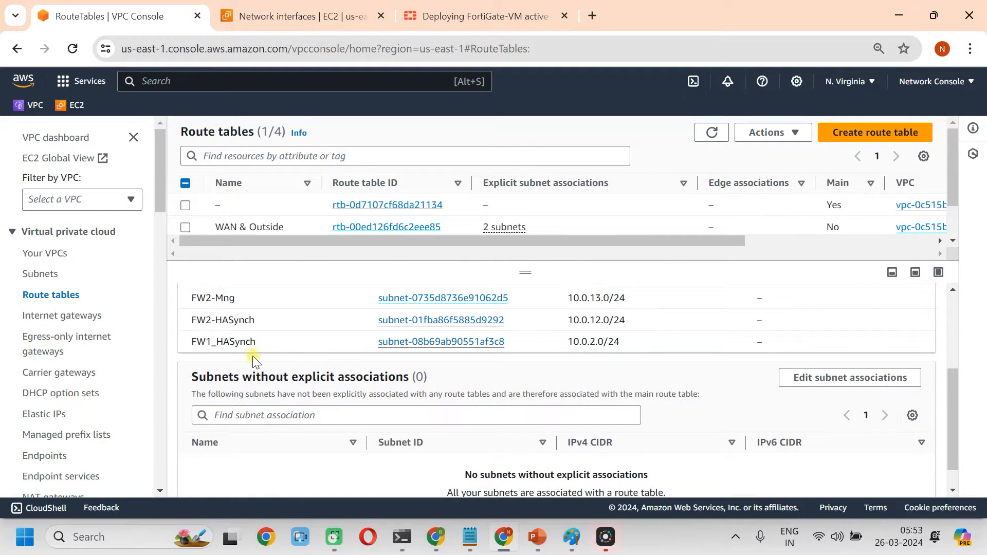
scroll(352, 378, "up", 2)
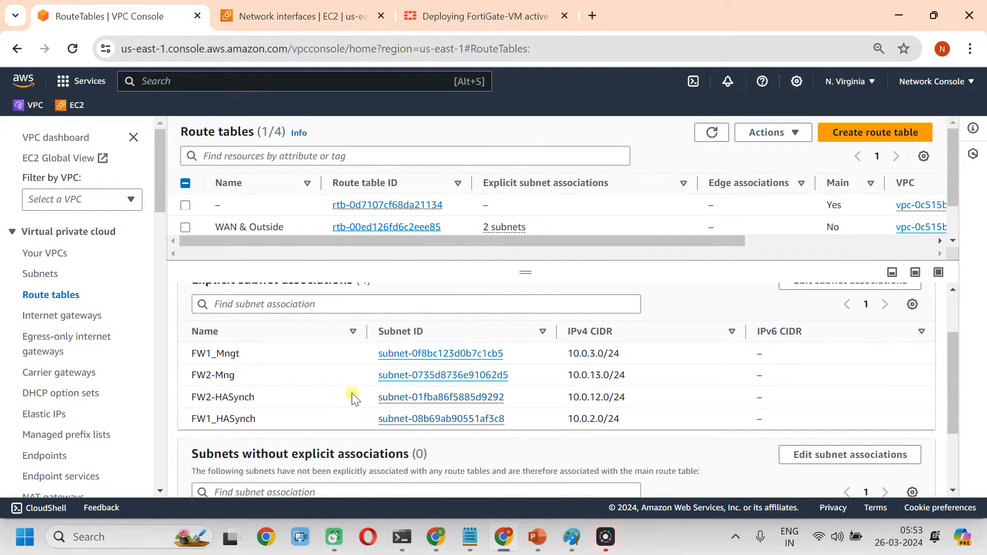
scroll(352, 401, "up", 2)
left_click(267, 318)
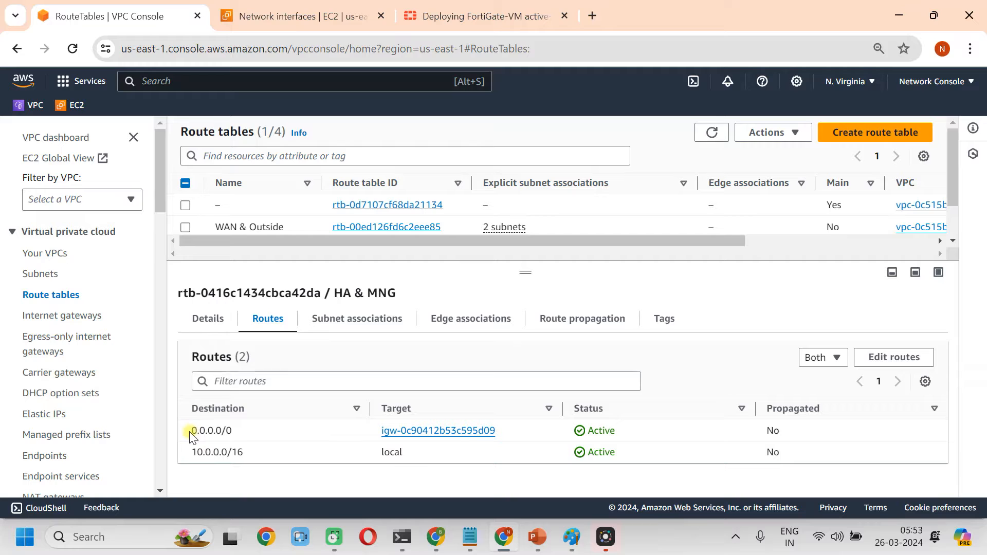
left_click_drag(193, 430, 233, 432)
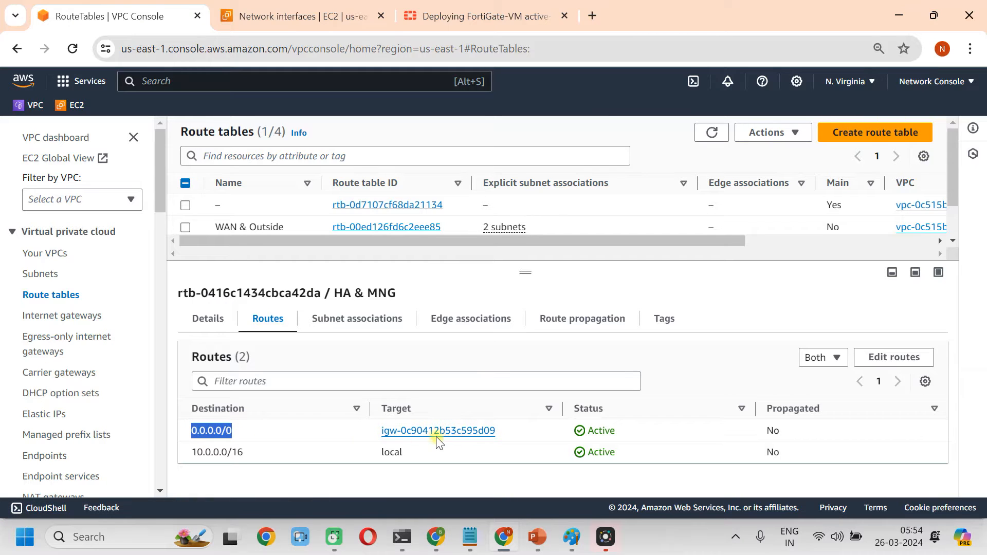
Check the Internal route table's subnet associations and its blackholed 0.0.0.0/0 route
left_click_drag(525, 274, 523, 363)
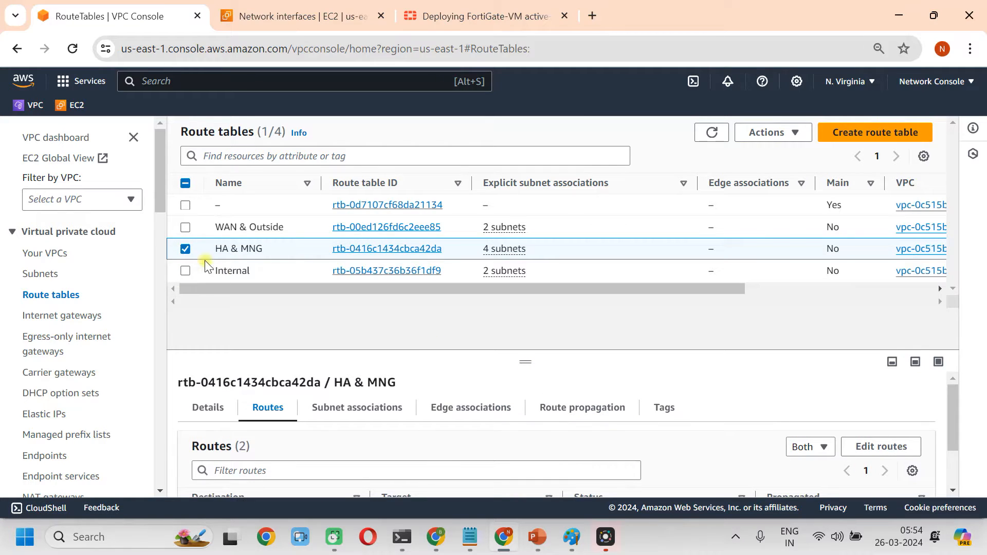
left_click(186, 249)
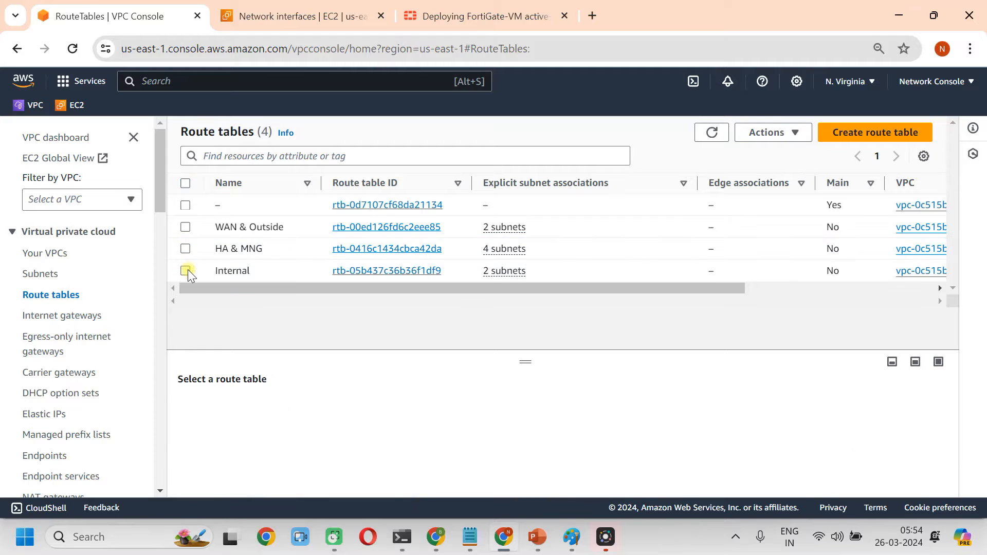
left_click(186, 270)
left_click_drag(521, 354, 526, 280)
left_click(365, 378)
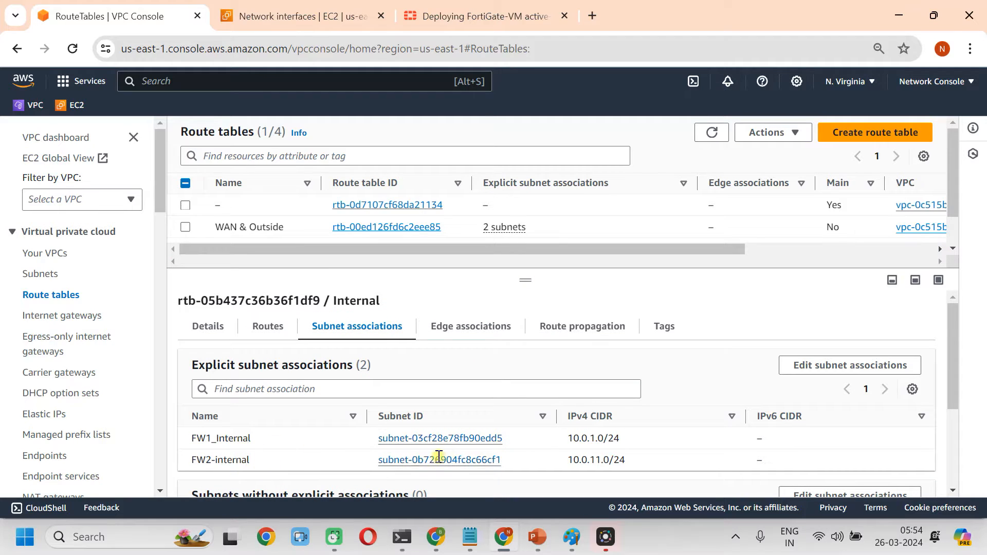
left_click(267, 329)
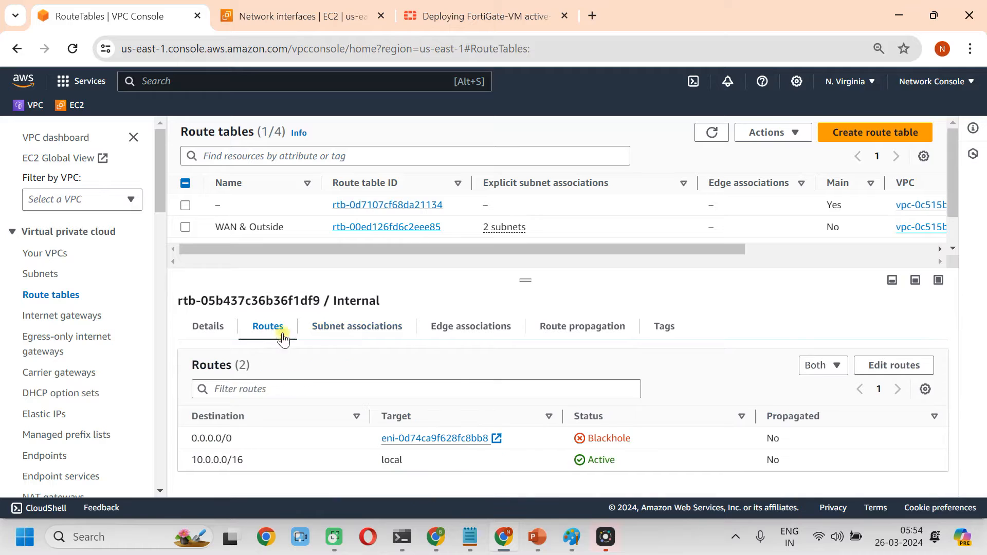
left_click_drag(529, 279, 529, 302)
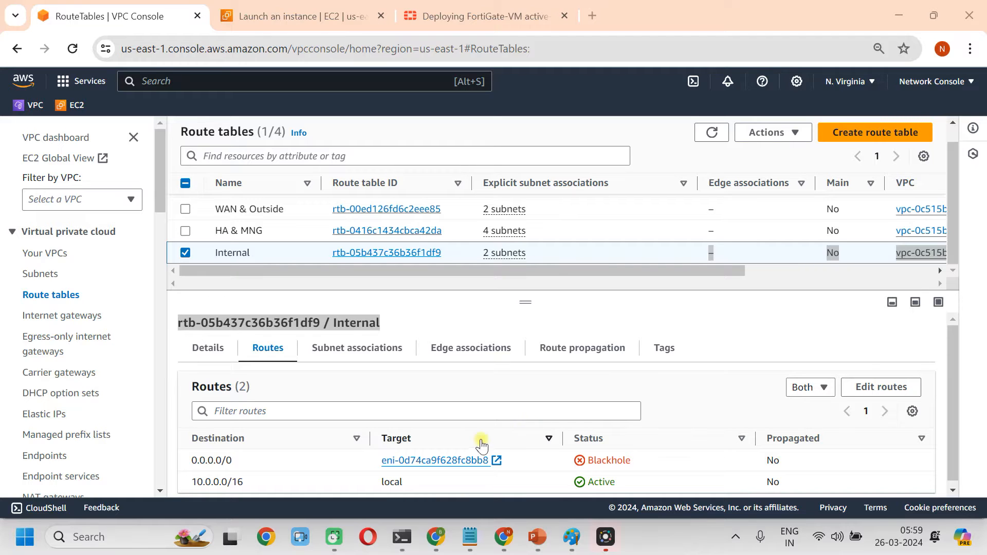
left_click(481, 540)
left_click(403, 404)
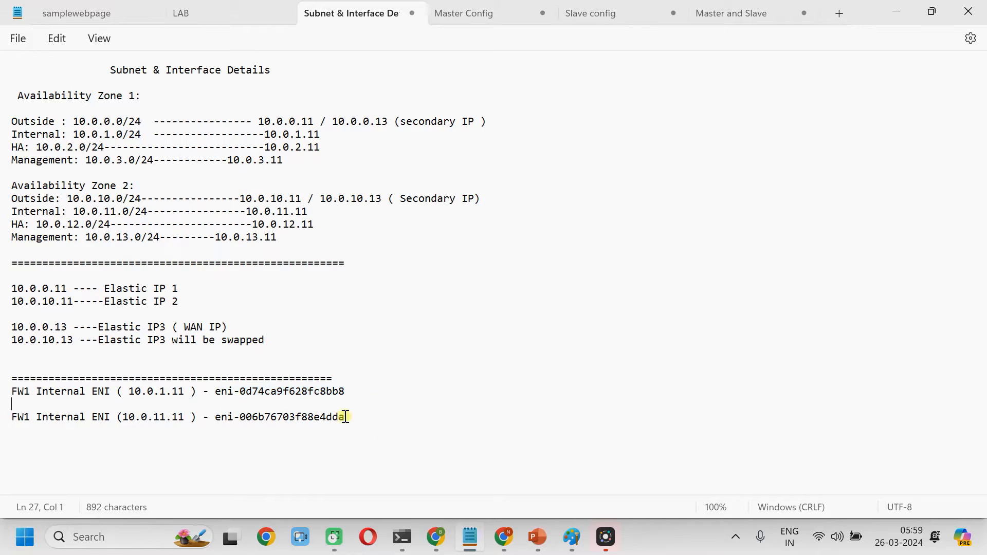
left_click_drag(370, 392, 119, 390)
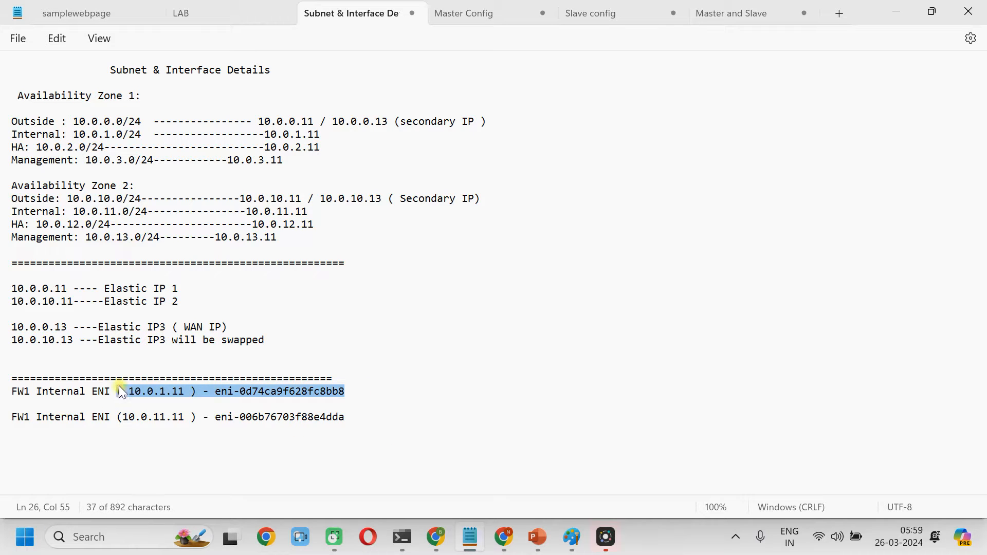
left_click(90, 471)
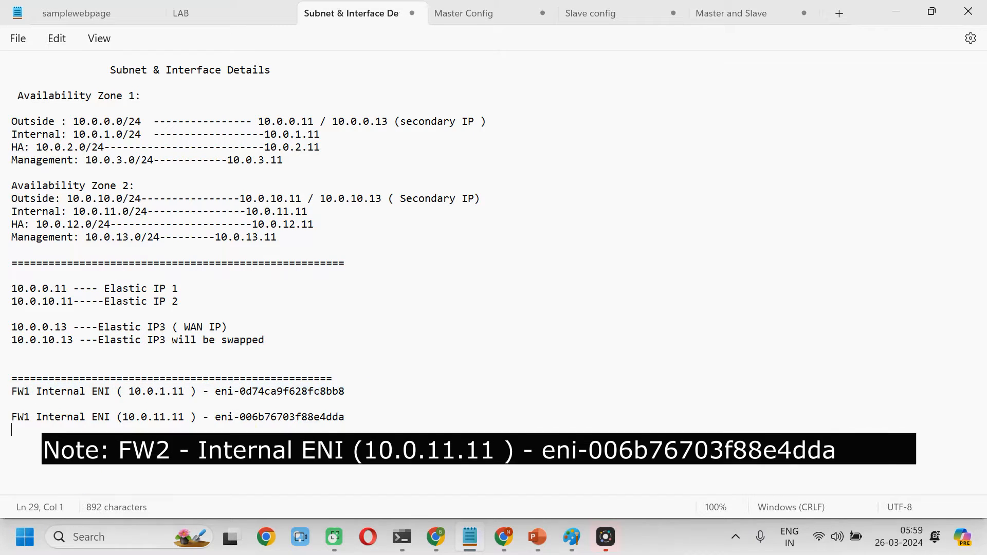
left_click_drag(350, 420, 214, 417)
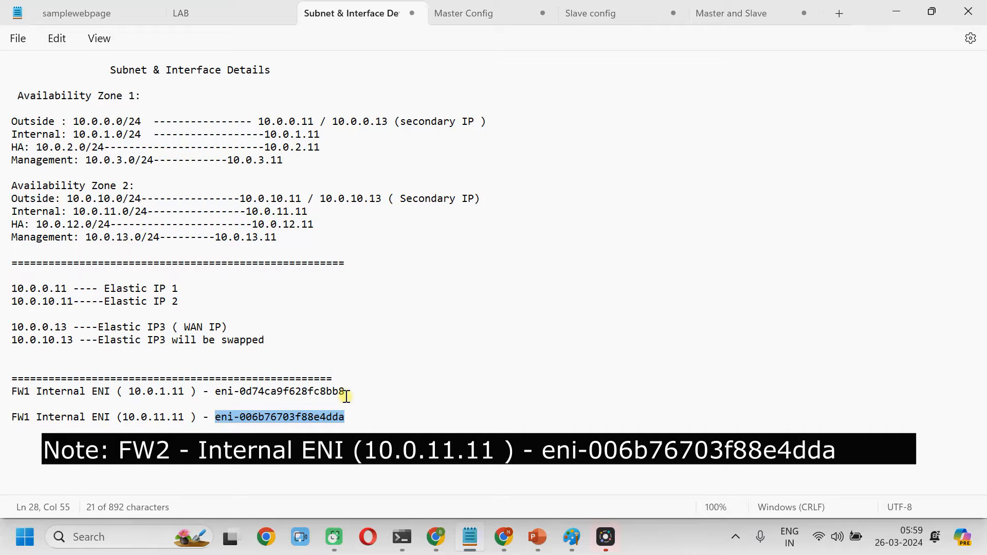
left_click_drag(346, 418, 255, 418)
left_click(11, 430)
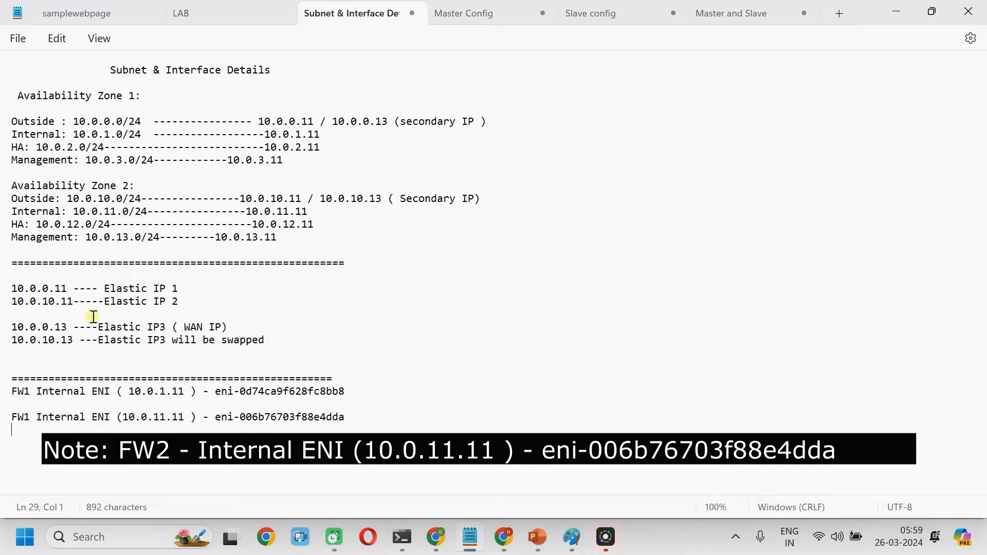
left_click_drag(103, 327, 150, 333)
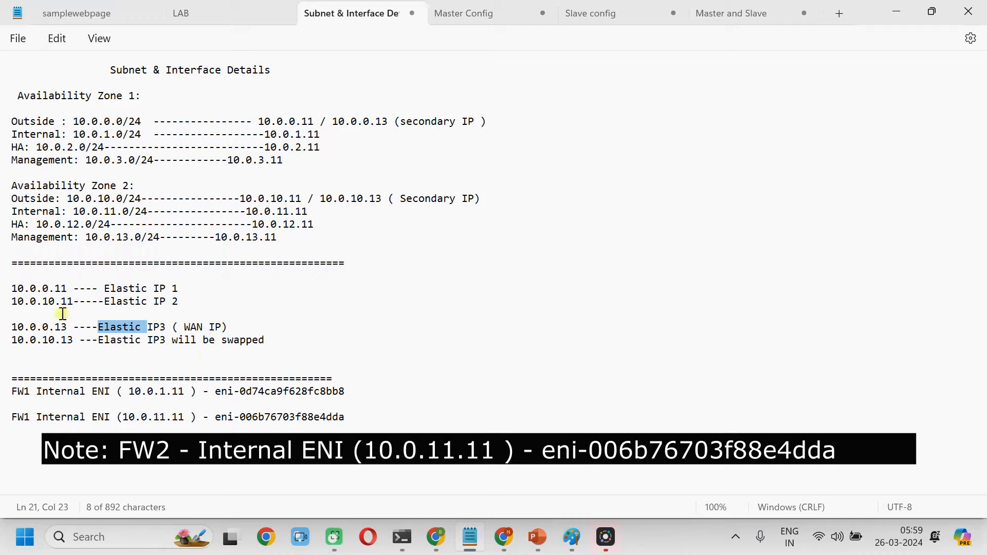
left_click_drag(81, 340, 19, 340)
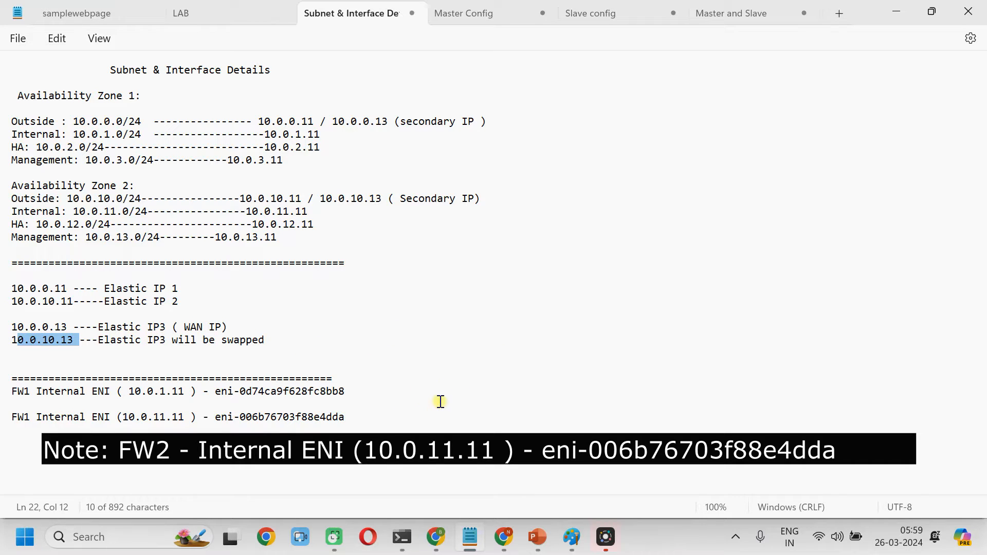
mouse_move(505, 537)
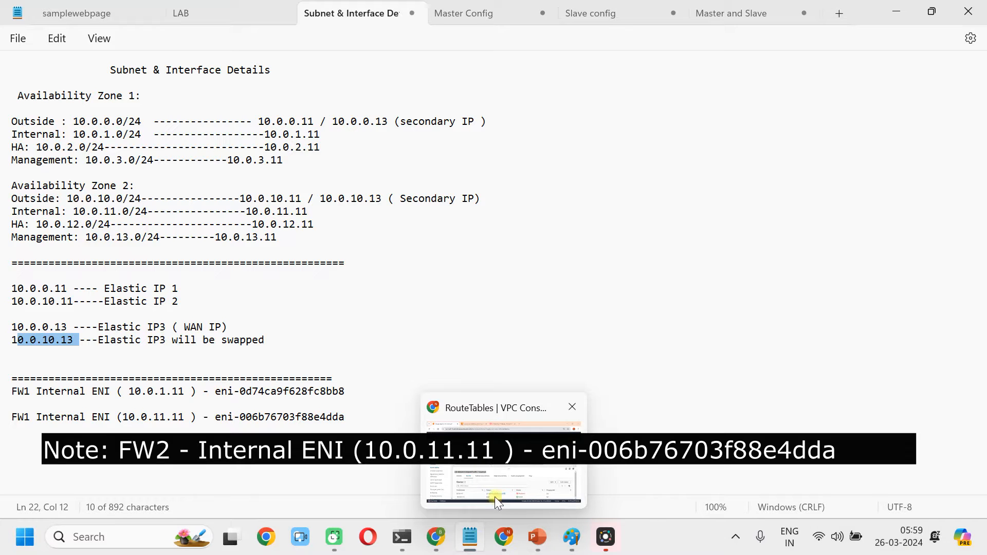
left_click(511, 544)
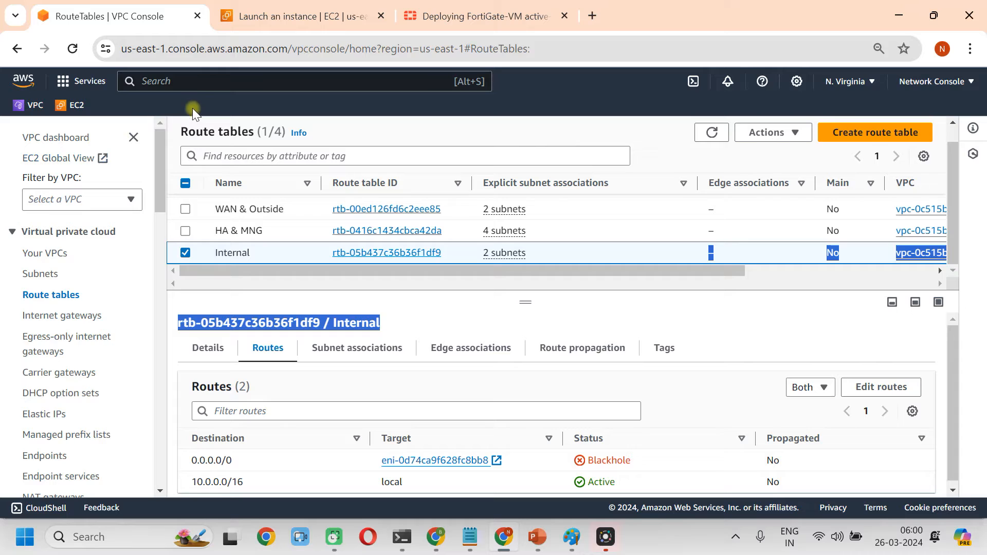
Search for IAM and open the Fortigate_test role
left_click(184, 82)
type("IAM")
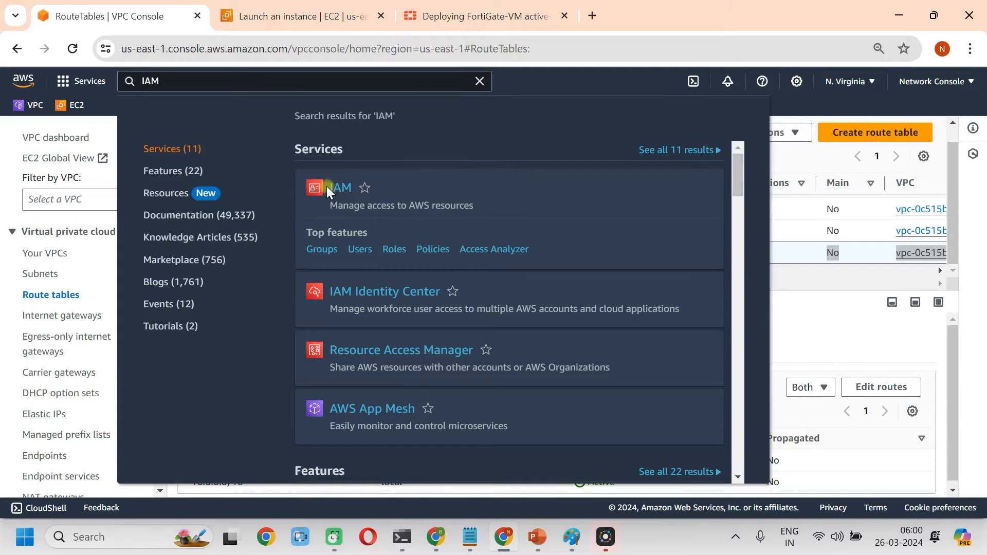
left_click(338, 188)
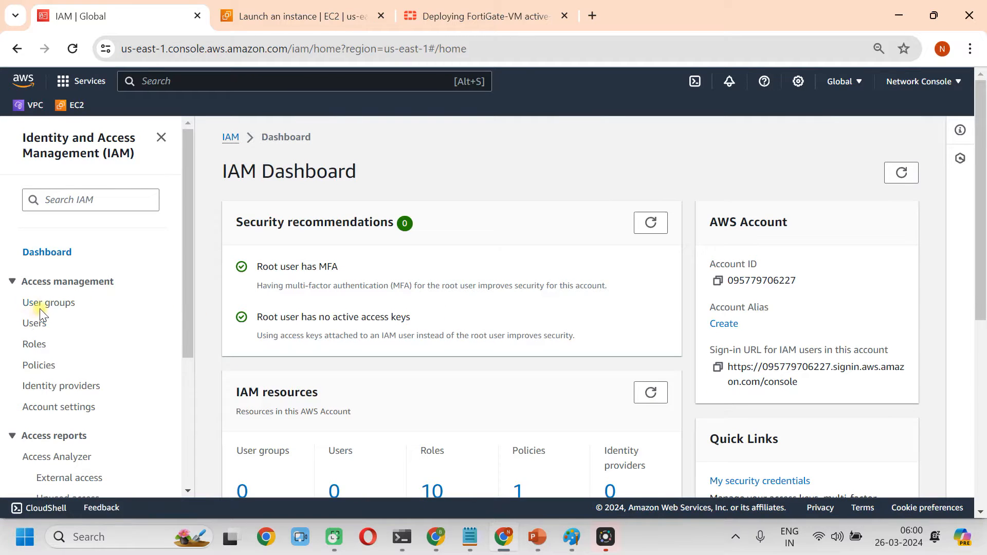
left_click(36, 345)
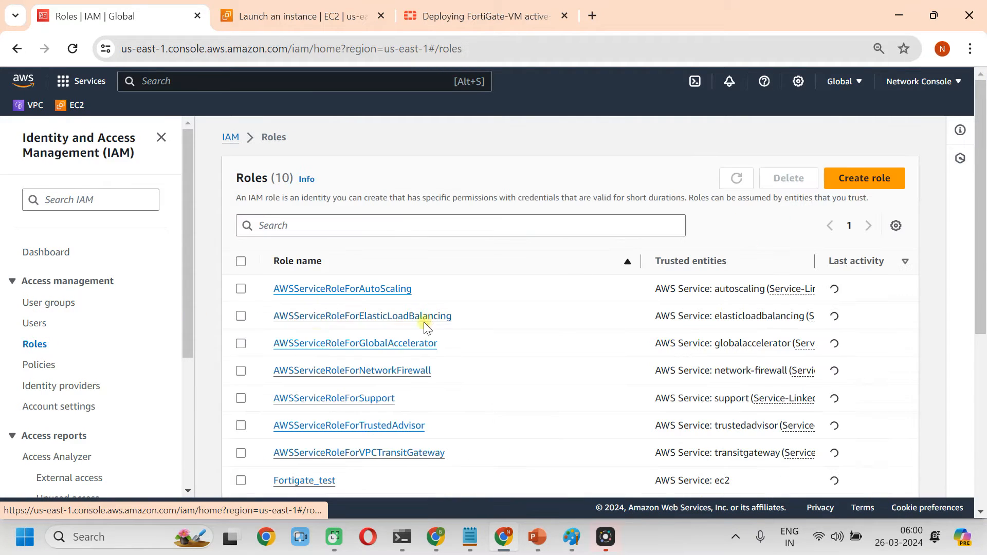
left_click(301, 481)
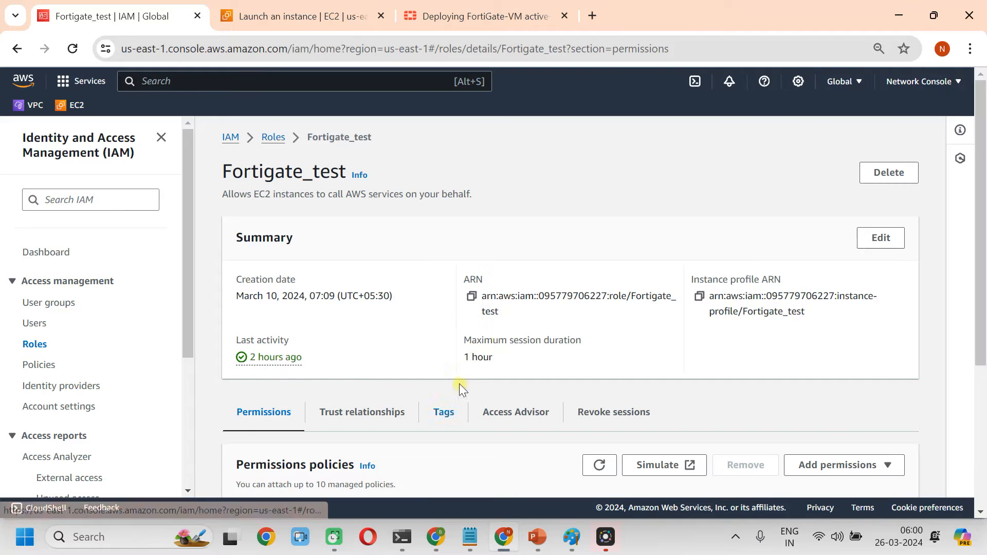
Review Fortigate_specific_policy's five EC2 actions in JSON, then return to the subnet and ENI notes
scroll(495, 355, "down", 6)
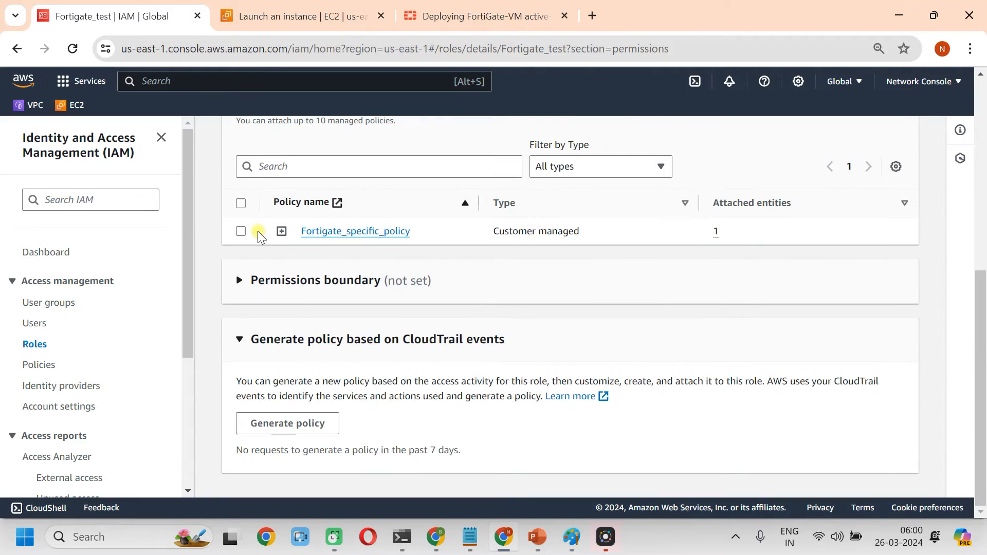
left_click(281, 232)
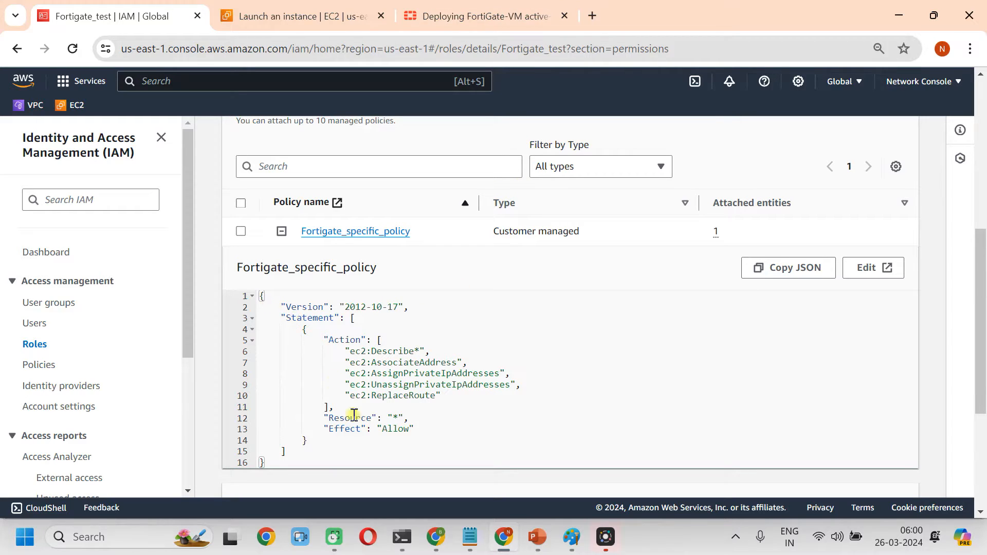
scroll(401, 360, "up", 4)
scroll(401, 361, "up", 3)
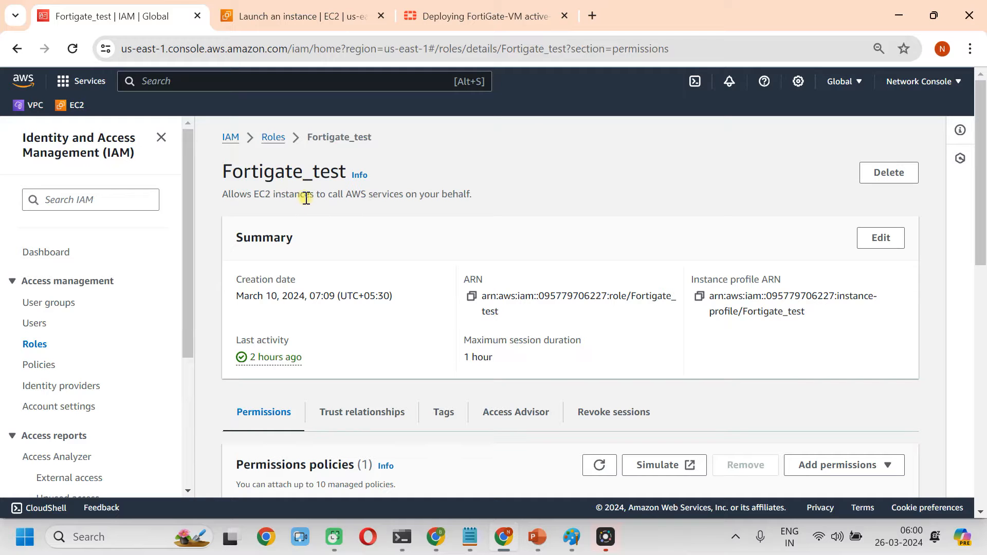
left_click(469, 536)
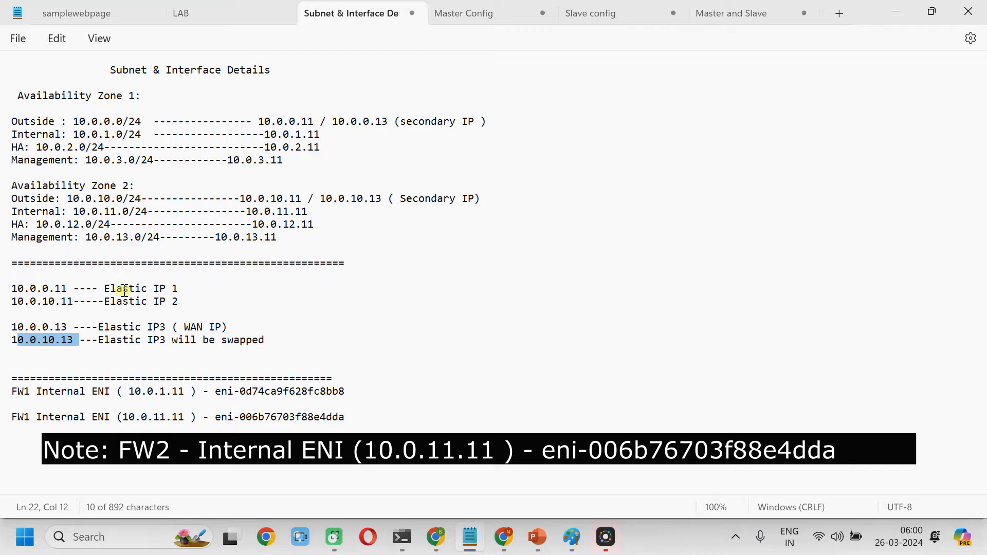
left_click_drag(180, 288, 7, 293)
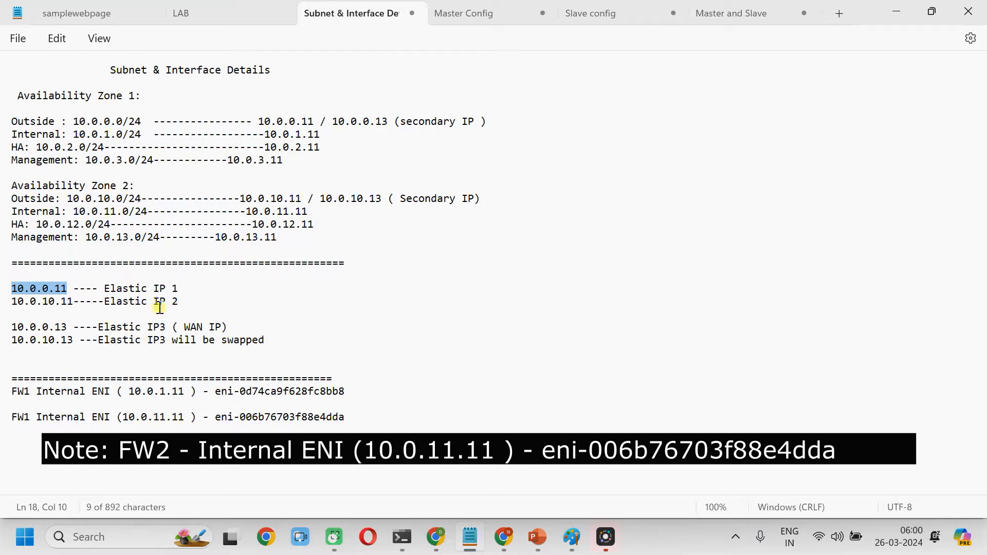
left_click_drag(74, 304, 11, 304)
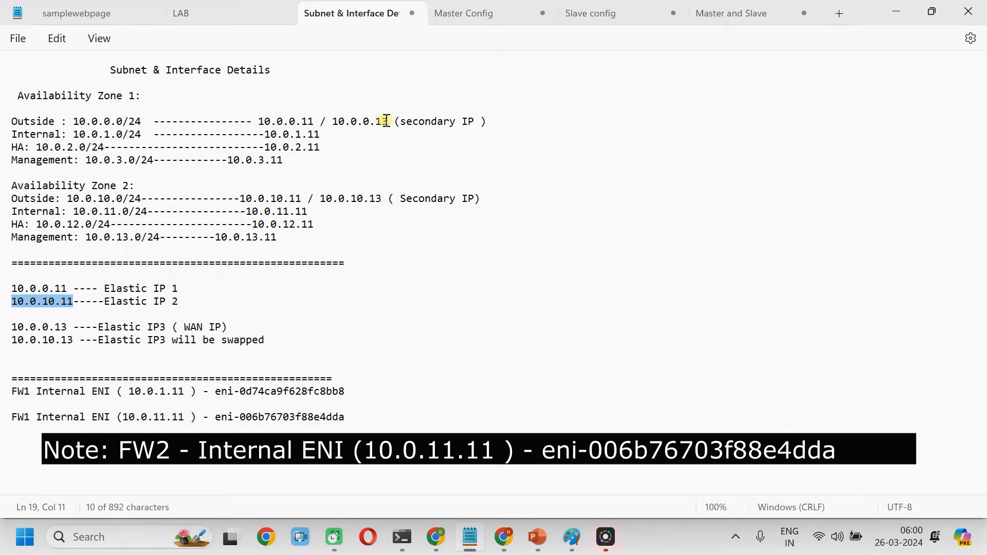
left_click_drag(391, 123, 368, 124)
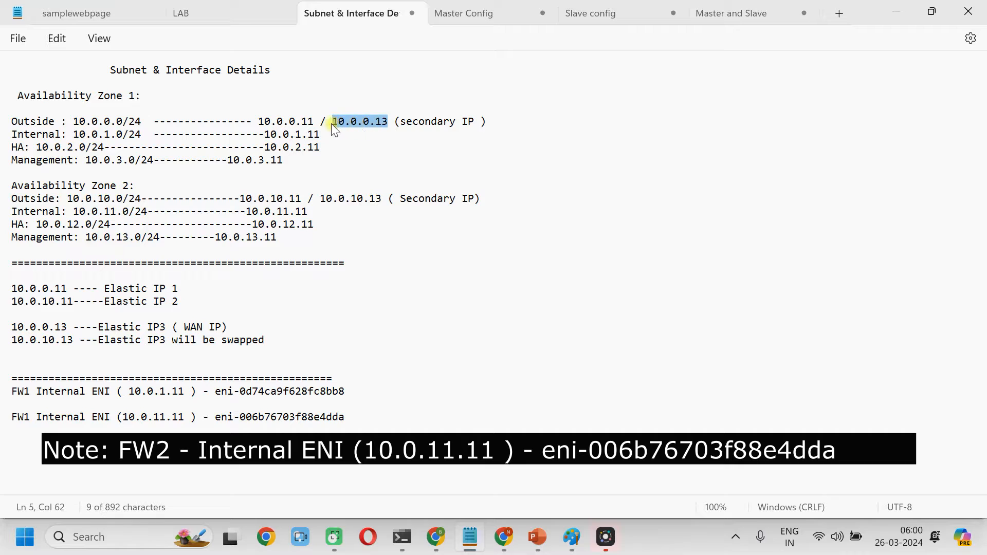
left_click_drag(74, 327, 11, 325)
left_click_drag(95, 331, 11, 327)
left_click(86, 348)
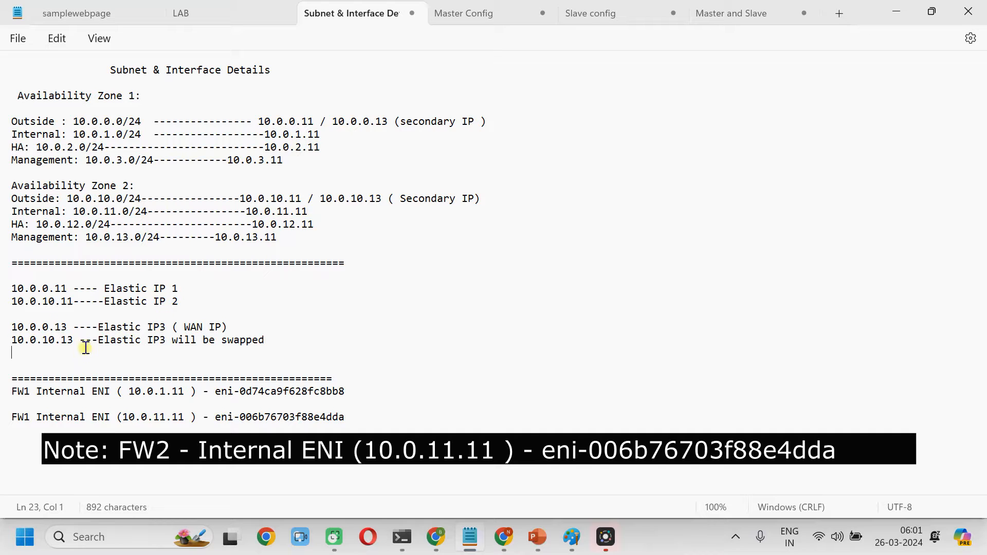
left_click_drag(77, 342, 13, 338)
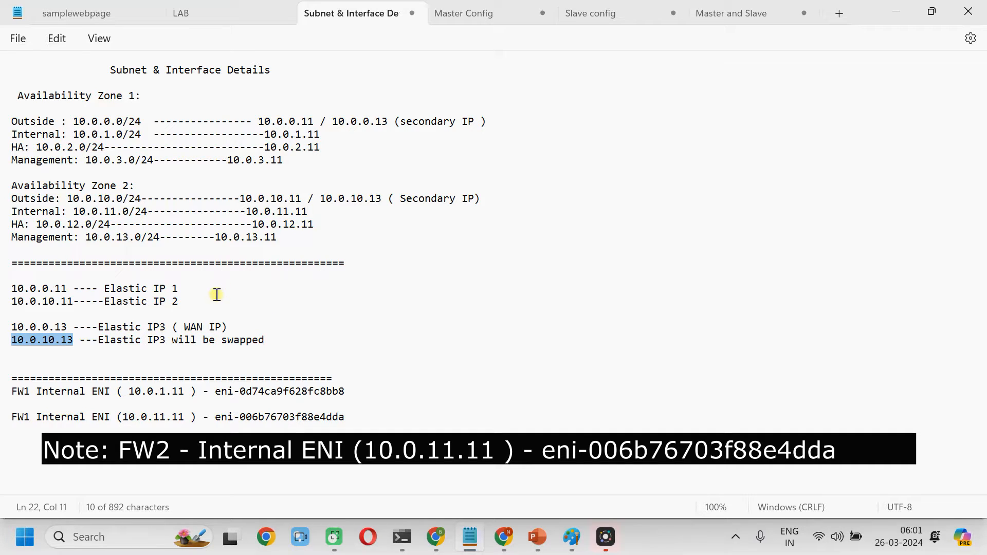
left_click_drag(183, 306, 15, 294)
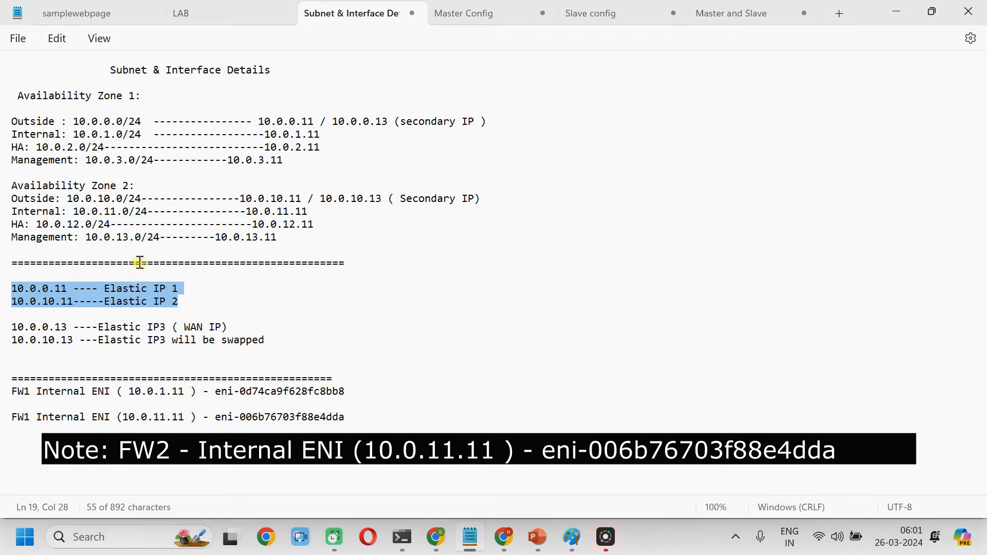
left_click(235, 301)
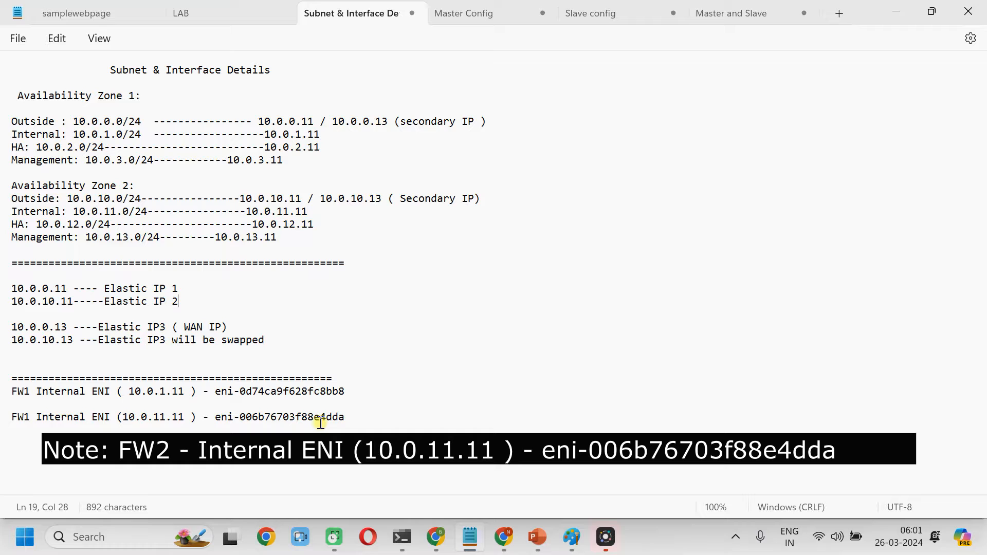
Minimize Notepad, confirm no EC2 instances are running, and begin launching a new instance
left_click(886, 9)
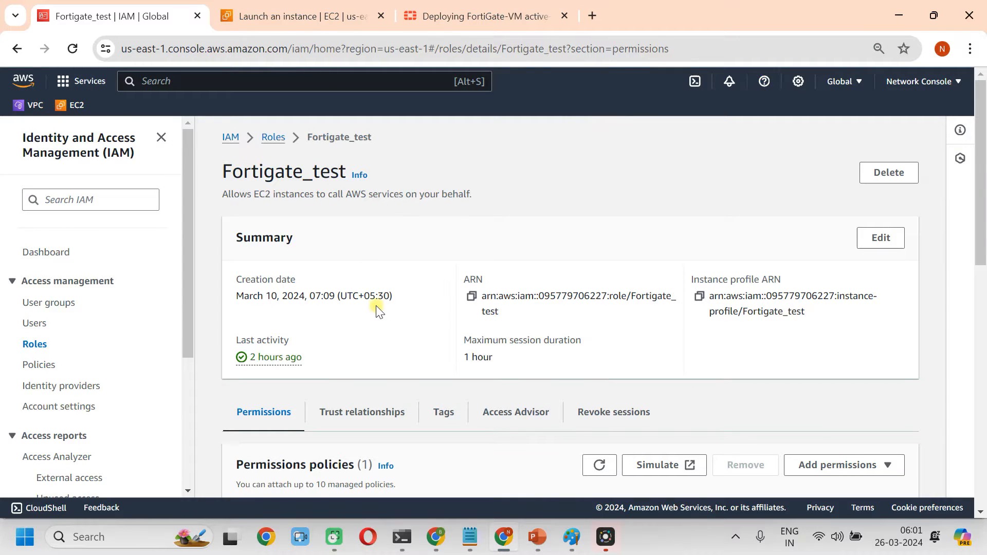
scroll(375, 309, "down", 1)
scroll(414, 309, "down", 1)
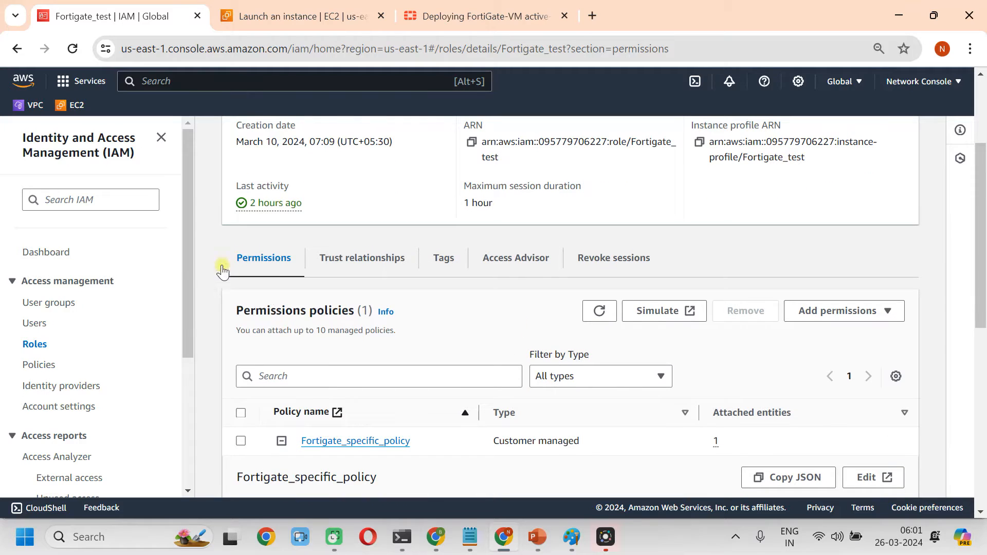
scroll(284, 129, "up", 3)
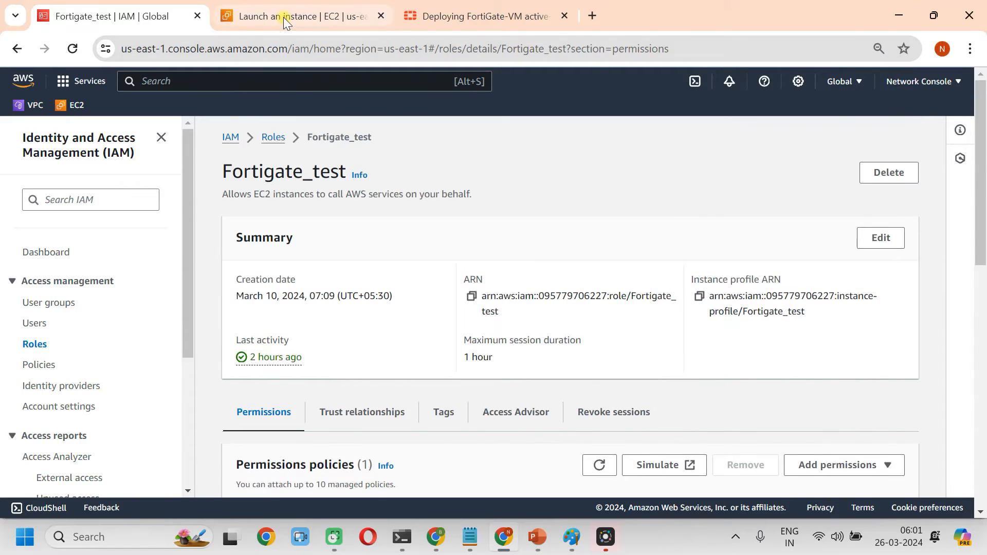
left_click(283, 17)
left_click(65, 137)
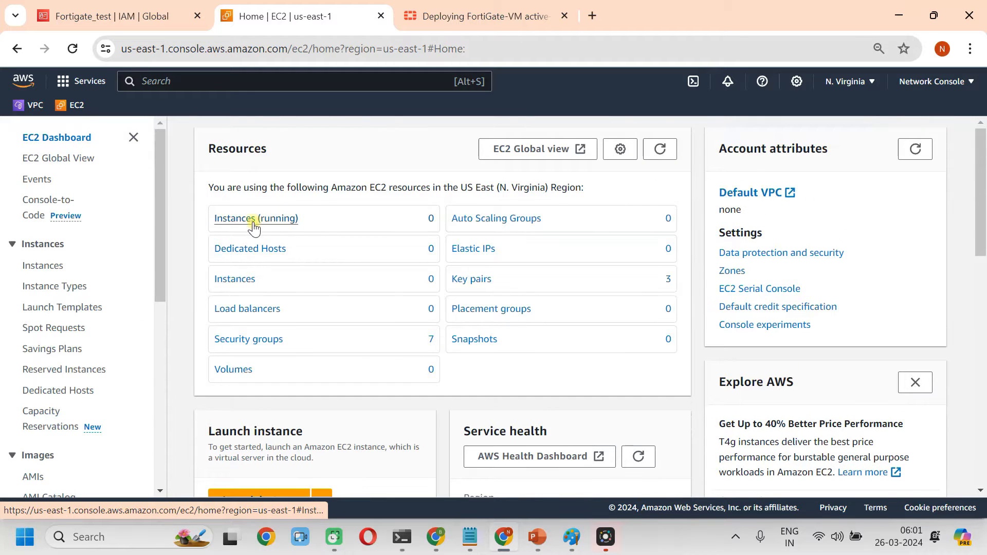
left_click(252, 220)
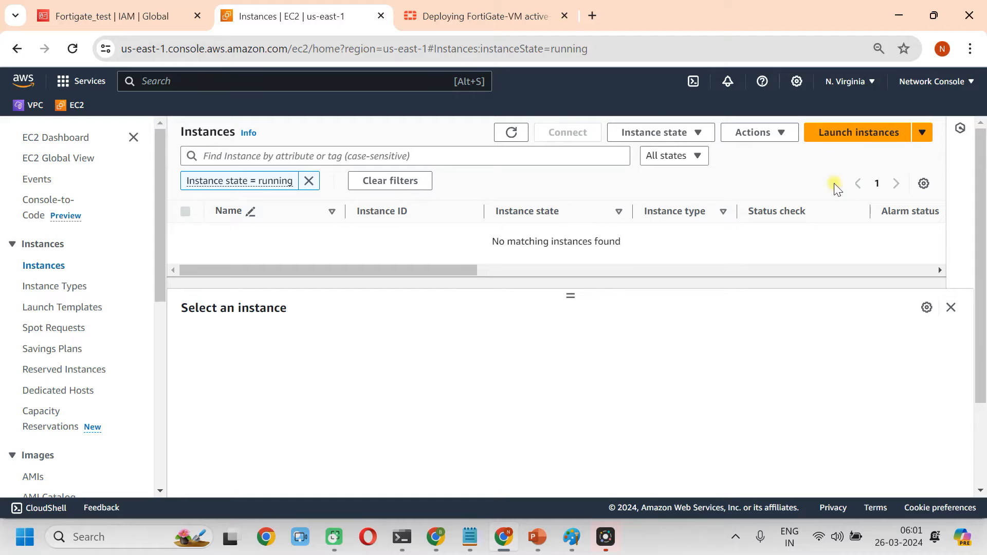
left_click(856, 144)
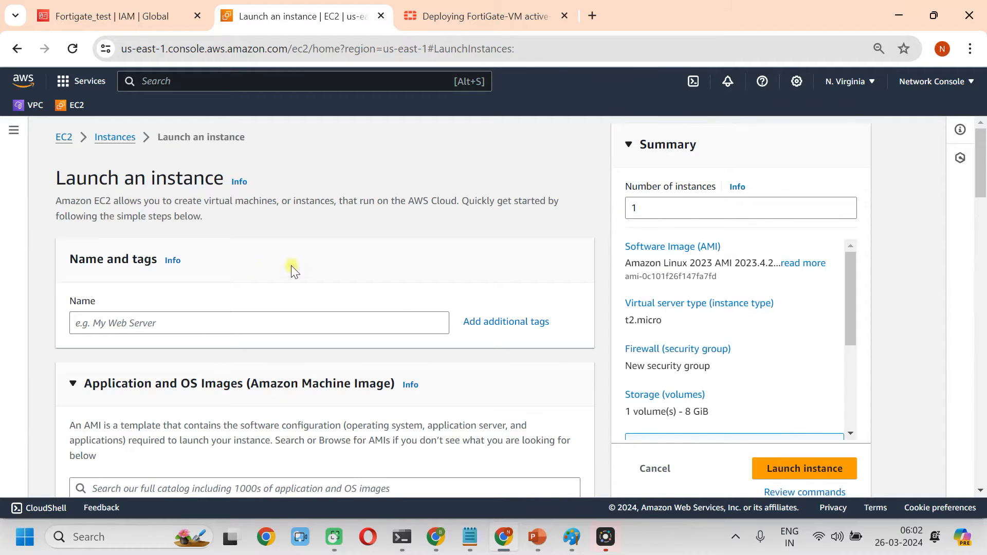
Name the new instance FW1
left_click(130, 321)
type("FW1")
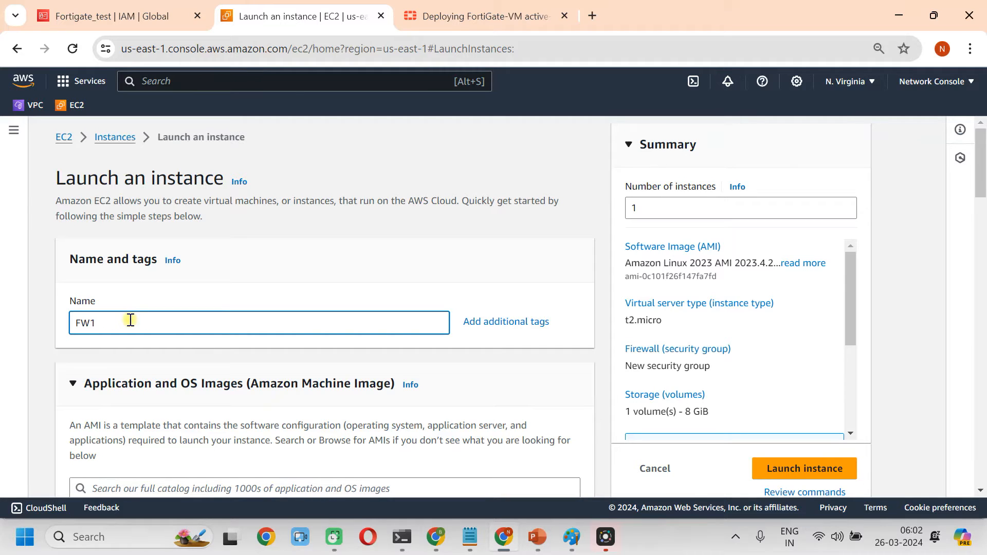
scroll(130, 320, "down", 1)
Search the AMI catalog for 'fortigate' and show the 13 AWS Marketplace results
left_click(130, 409)
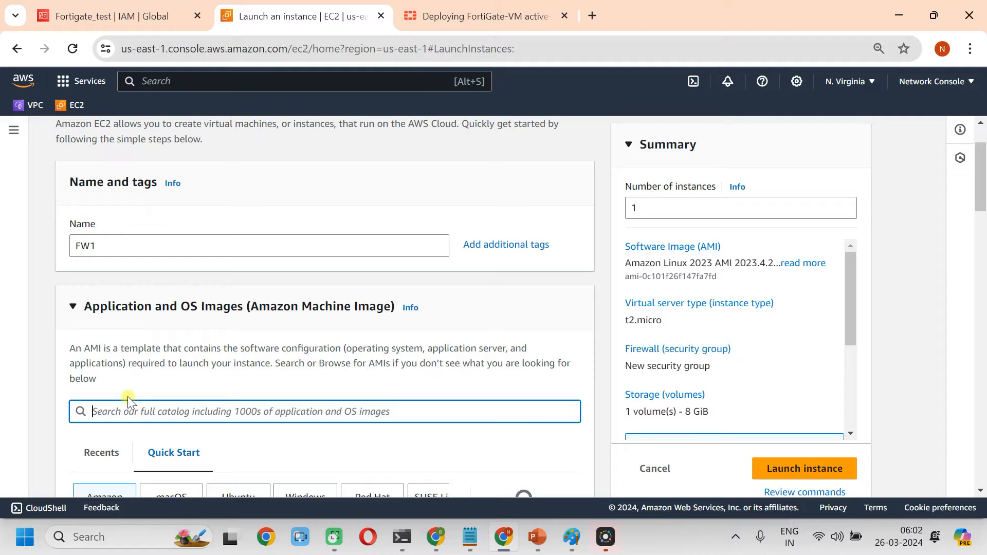
type("fort")
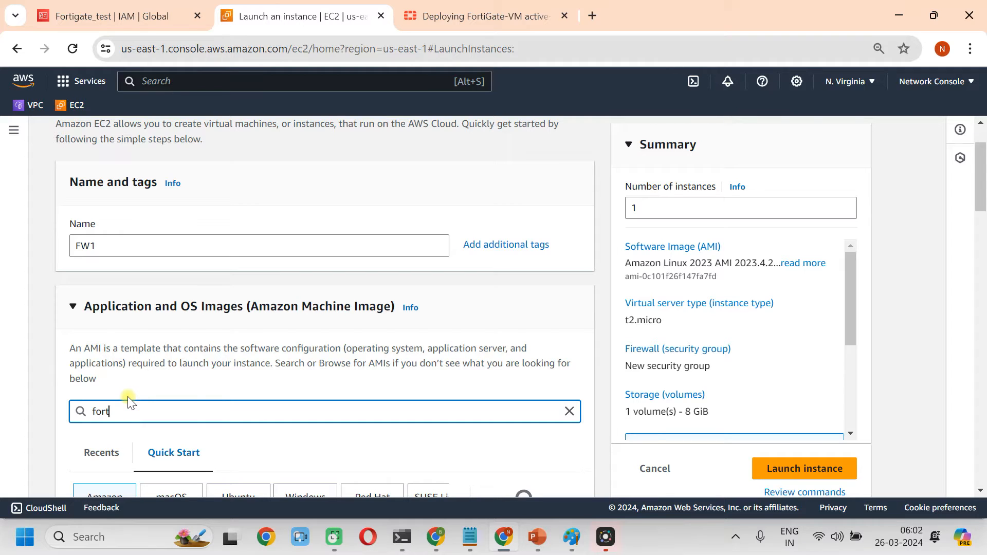
type("igate")
key("BackSpace")
type("te")
scroll(148, 414, "down", 2)
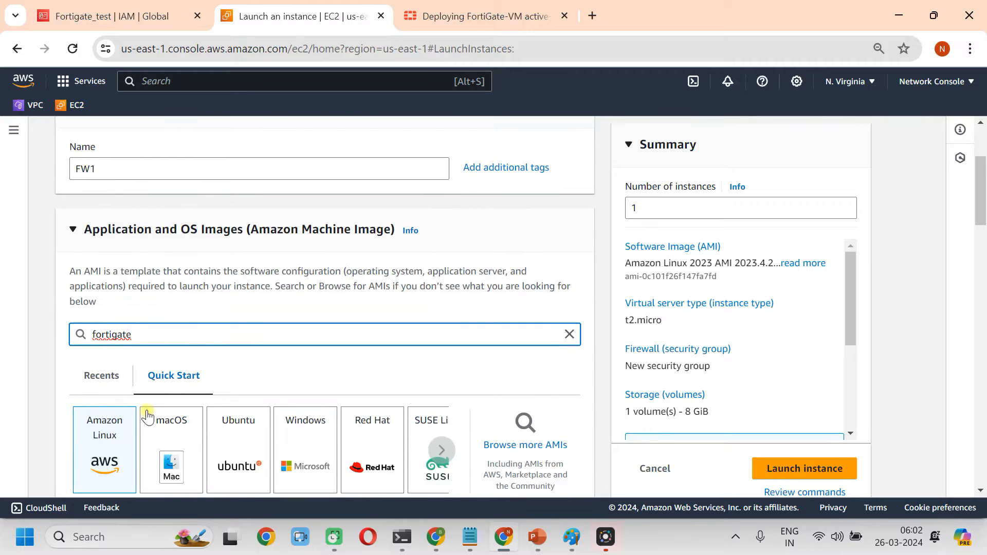
left_click(551, 364)
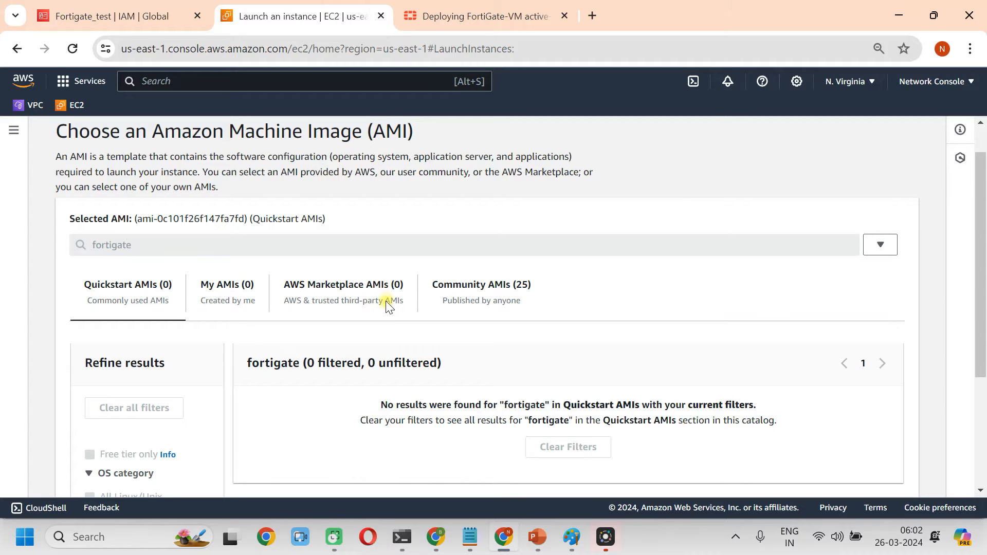
left_click(356, 289)
scroll(346, 308, "down", 2)
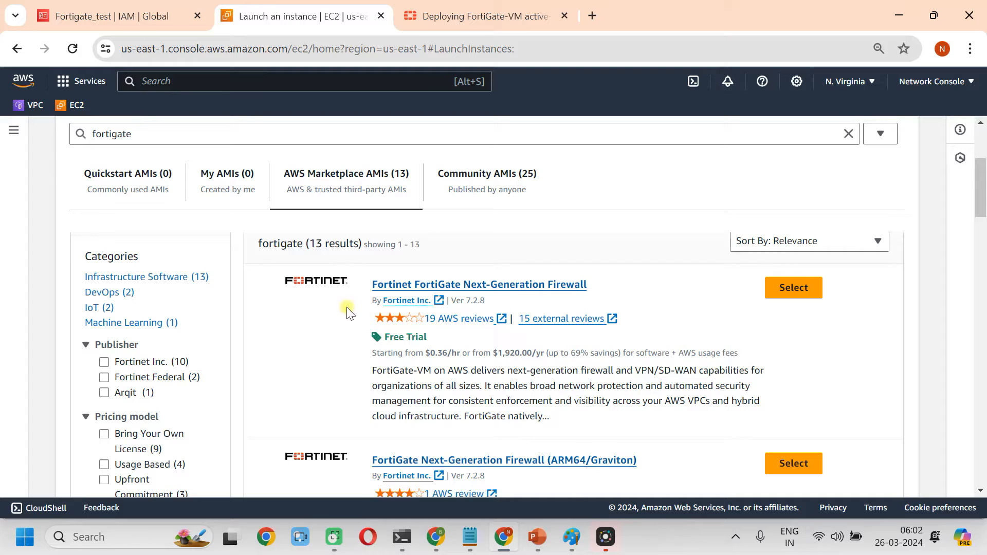
Select the Fortinet FortiGate Next-Generation Firewall AMI 7.2.8, subscribing on instance launch
left_click(804, 291)
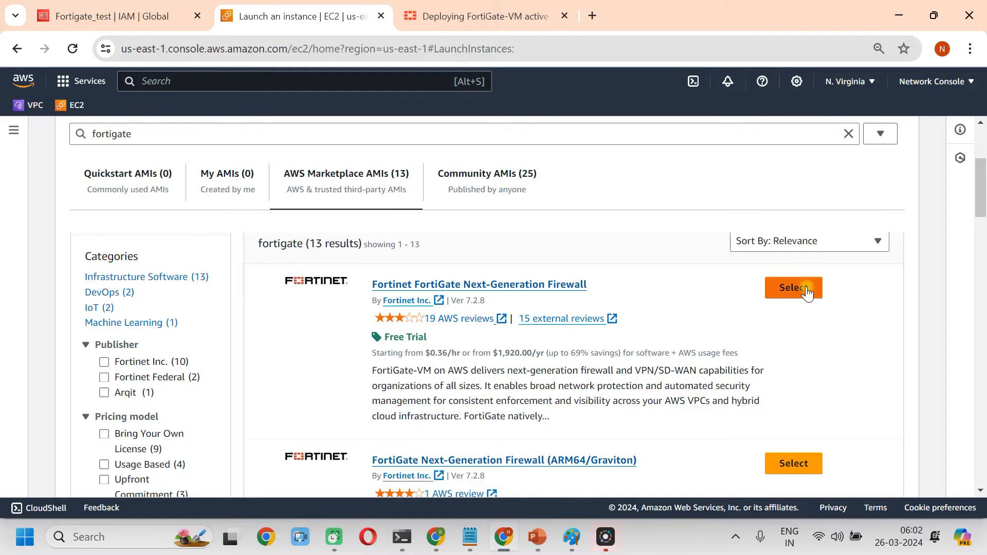
scroll(513, 278, "down", 5)
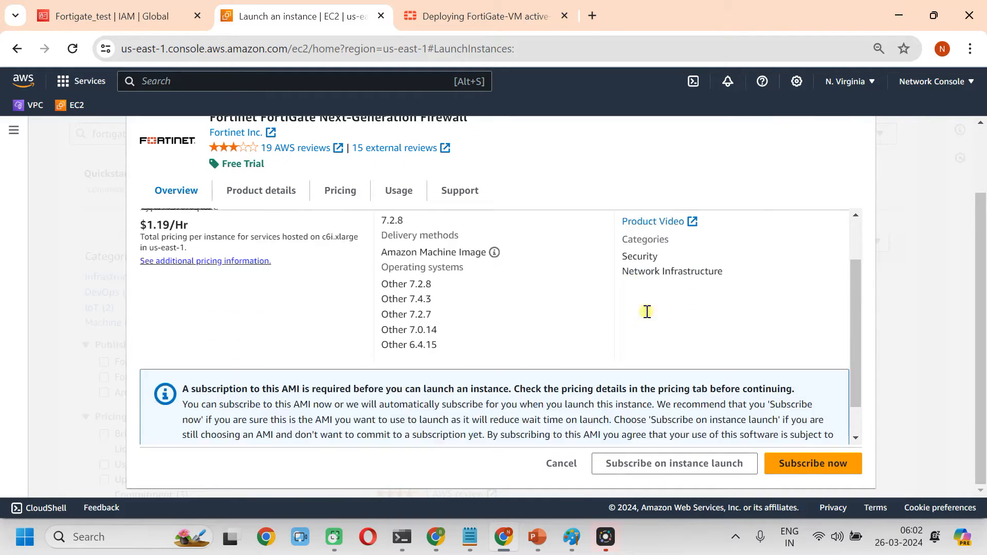
left_click(627, 465)
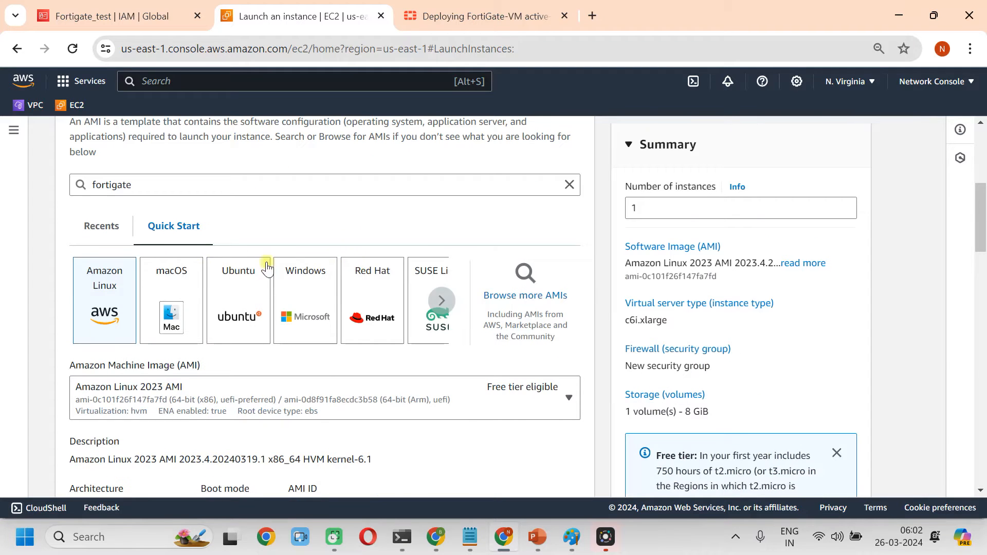
scroll(267, 364, "down", 2)
scroll(263, 356, "up", 2)
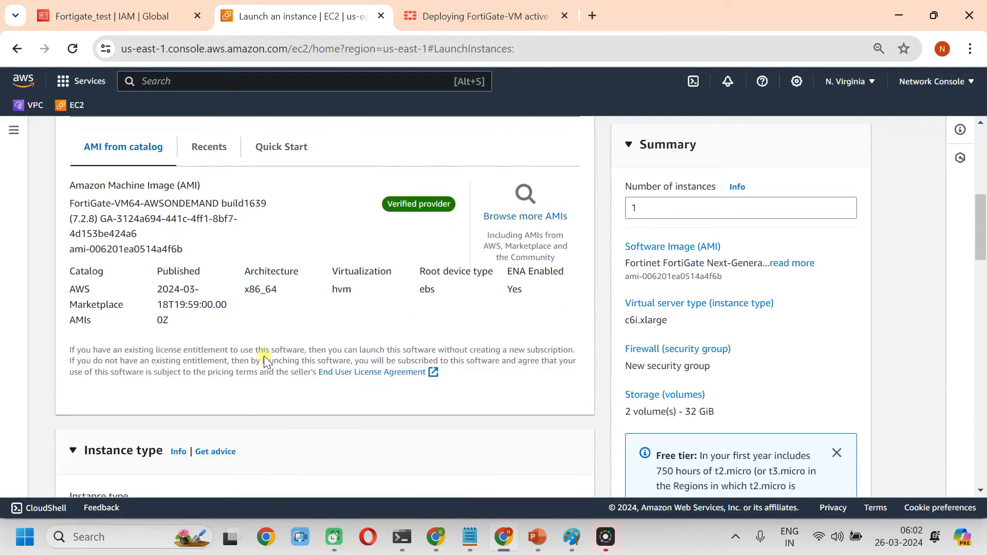
scroll(275, 305, "down", 1)
scroll(274, 307, "down", 1)
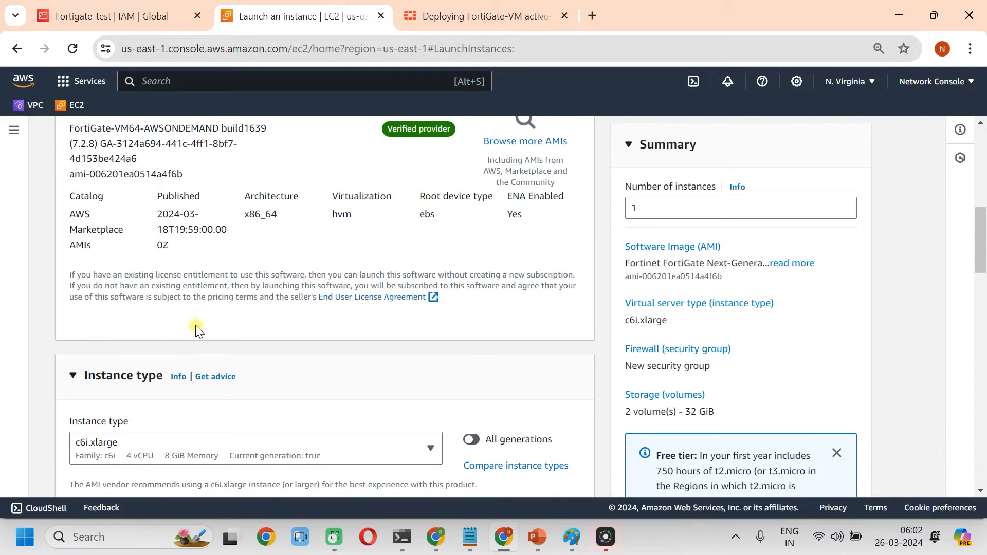
scroll(231, 379, "down", 3)
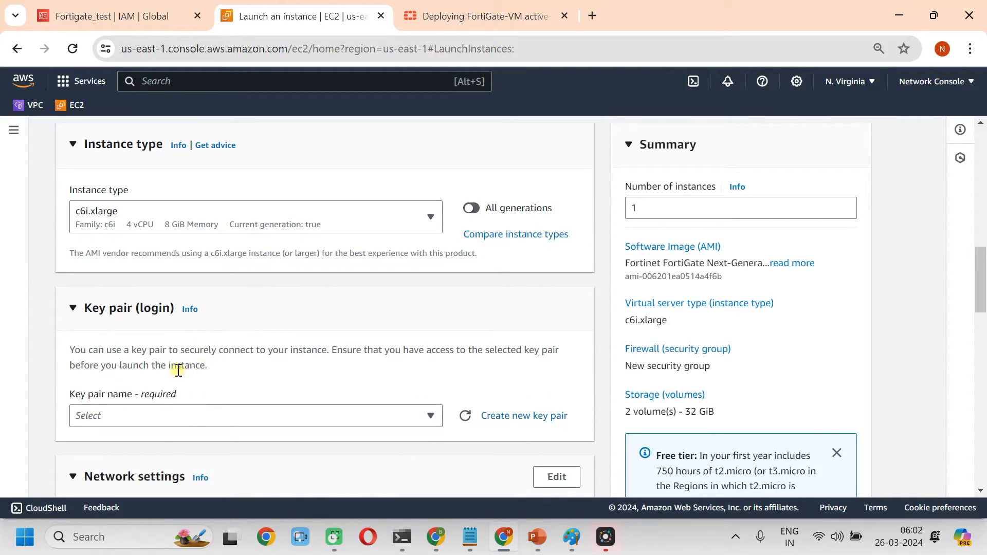
Assign the fortigate key pair to FW1 and move down to Network settings
left_click(221, 417)
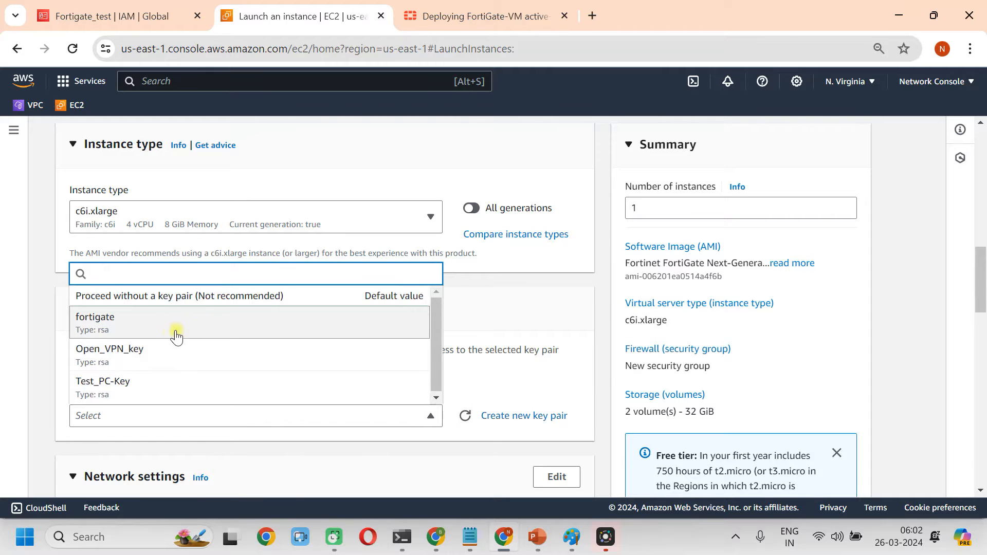
left_click(151, 333)
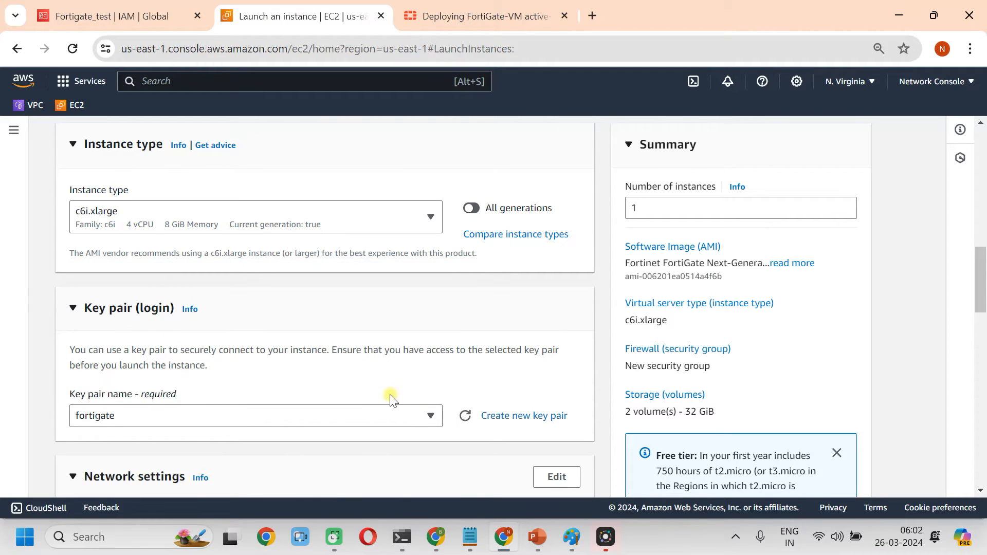
scroll(389, 391, "down", 2)
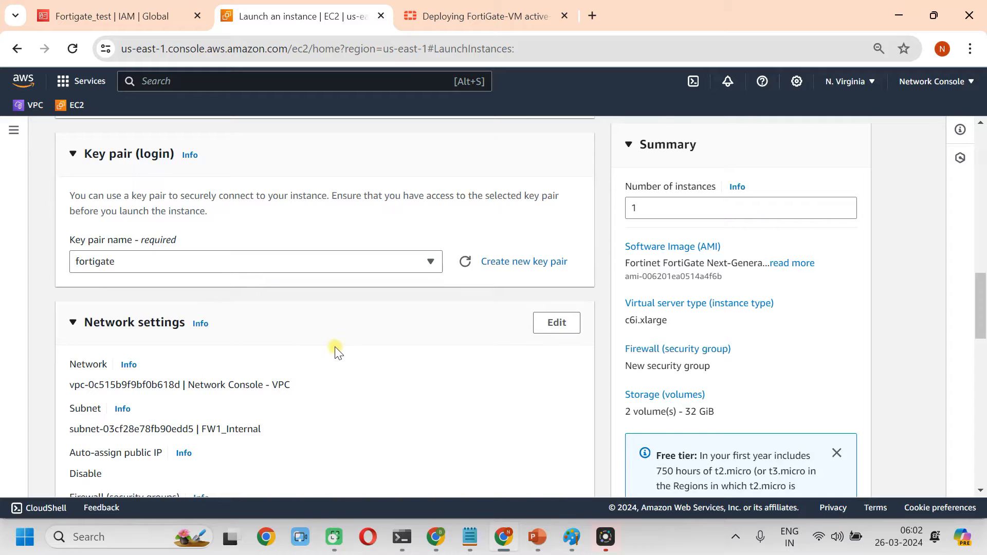
scroll(173, 309, "down", 3)
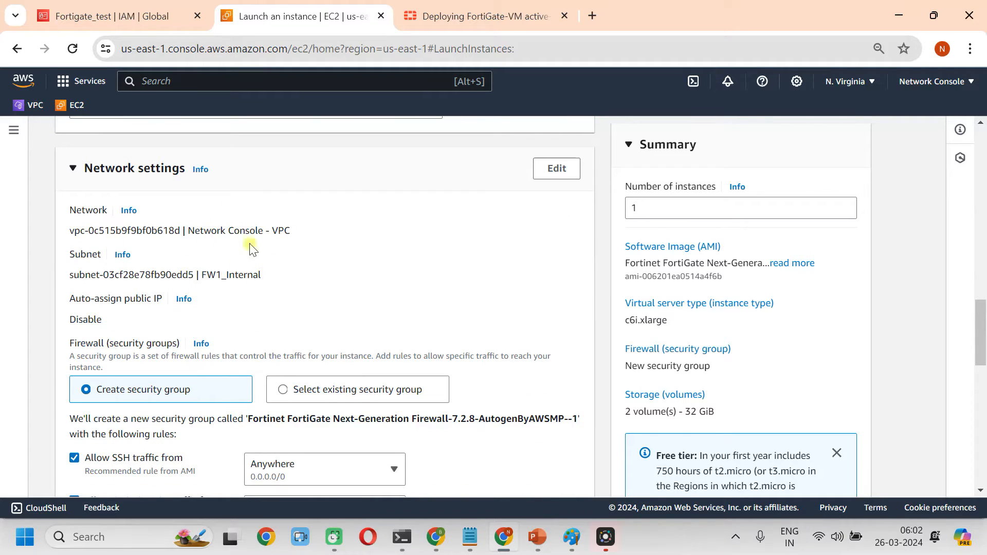
Edit network settings and place FW1 in the FW1-Outside subnet
left_click(555, 169)
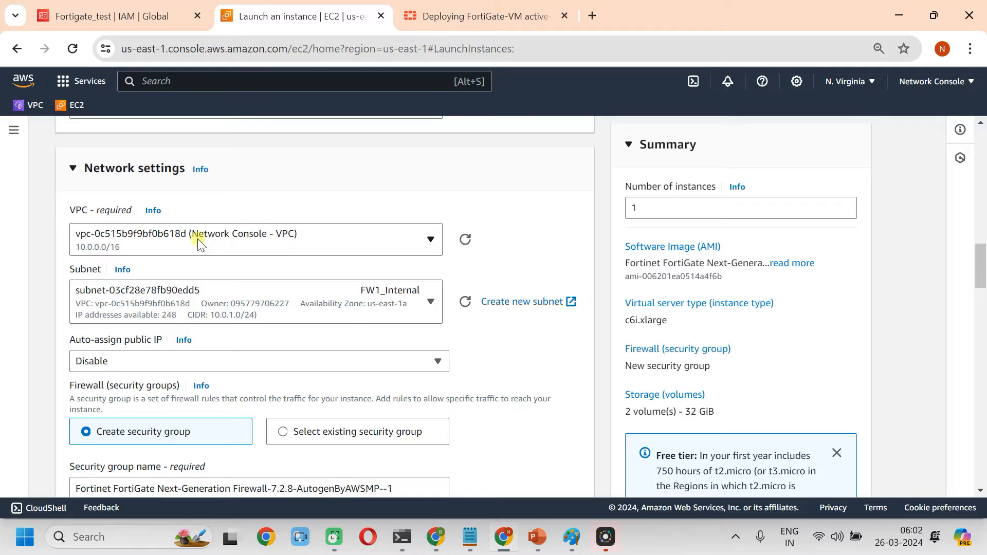
left_click(358, 304)
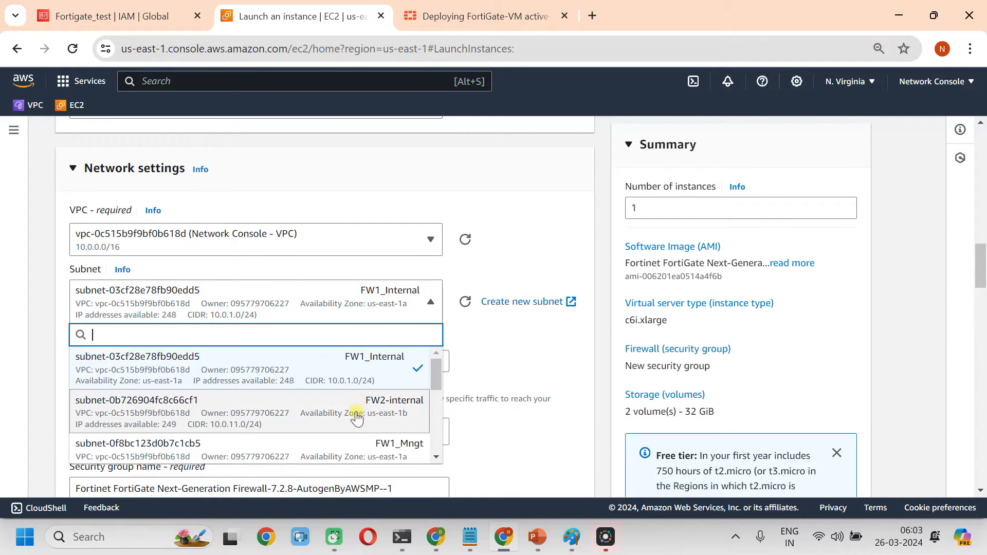
scroll(356, 411, "down", 3)
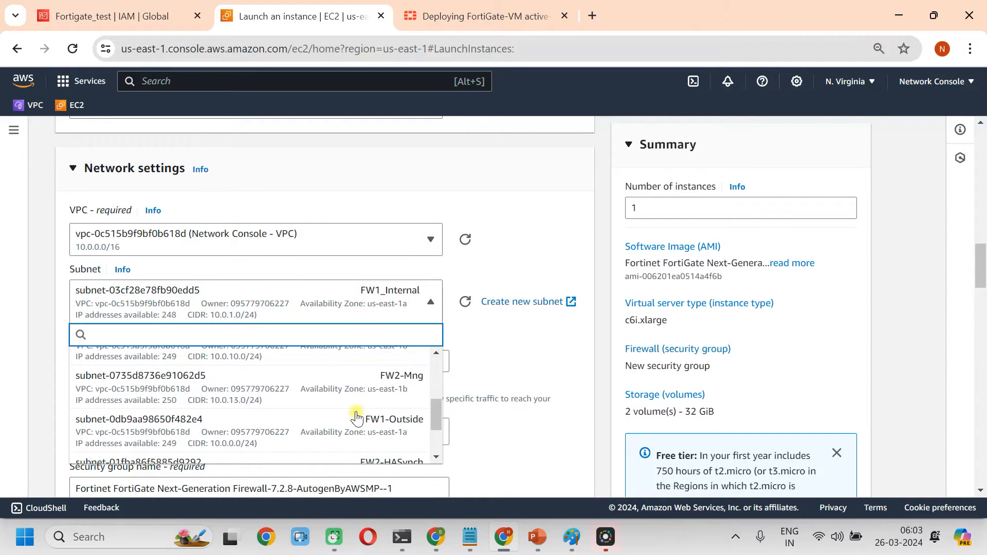
left_click(269, 432)
scroll(326, 316, "down", 1)
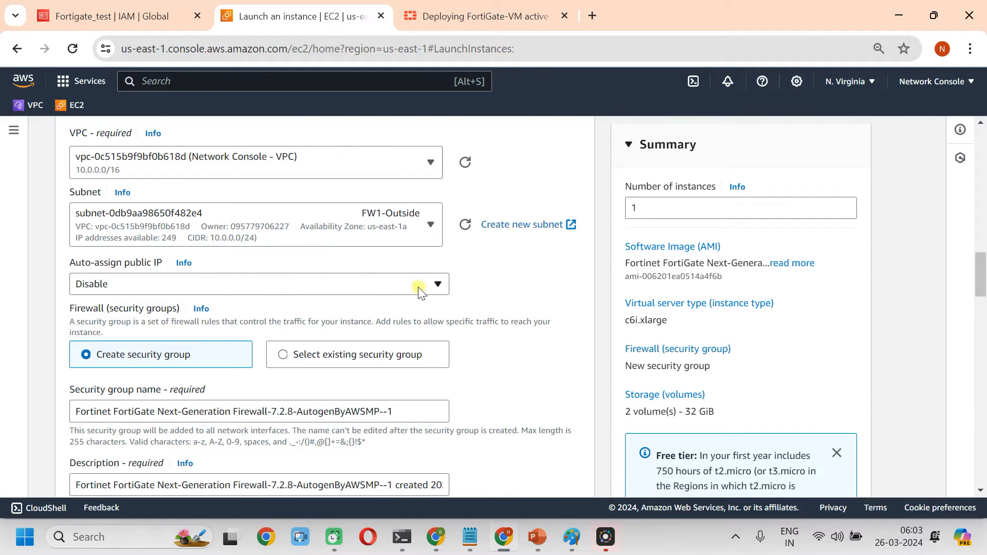
Set the firewall to use an existing security group
scroll(416, 291, "down", 1)
scroll(185, 301, "down", 1)
scroll(287, 353, "up", 1)
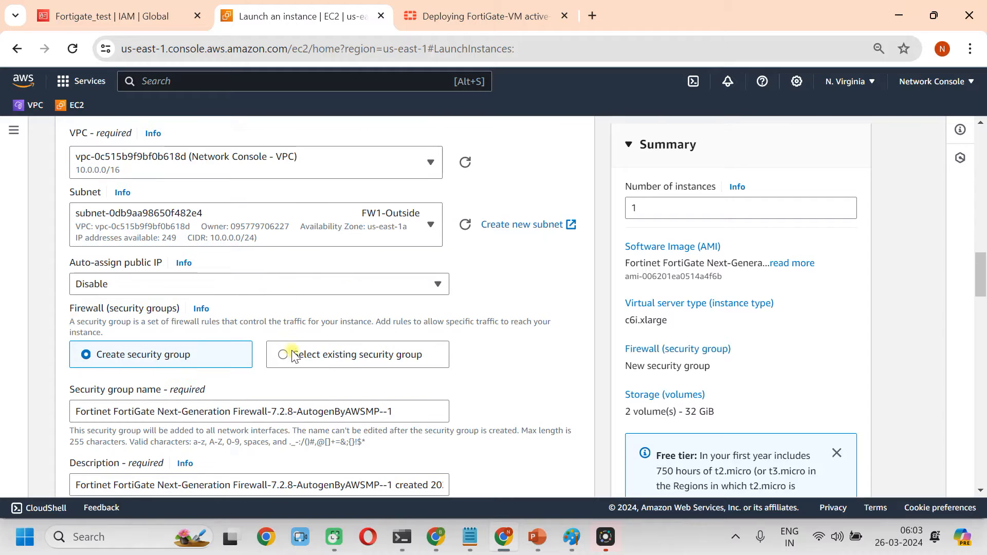
left_click(286, 354)
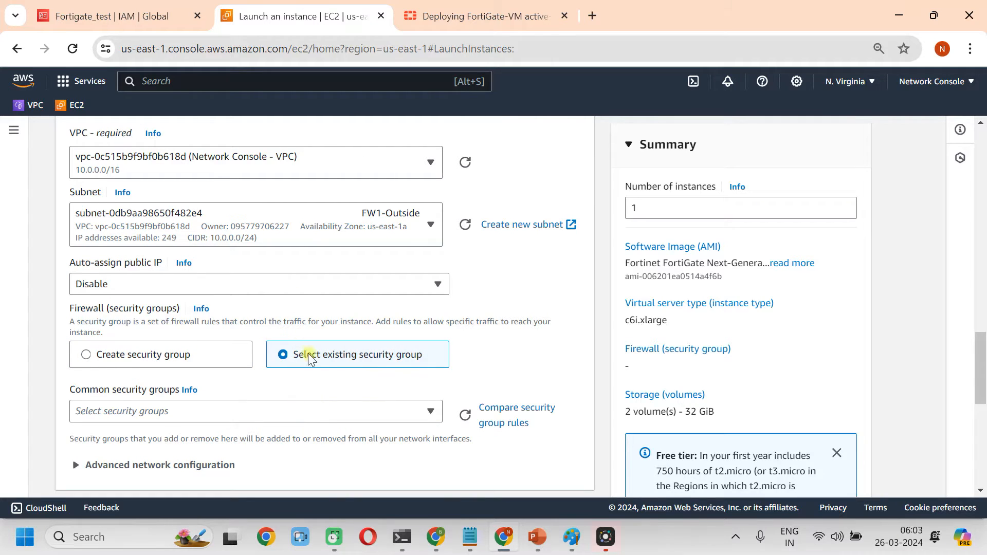
scroll(360, 308, "down", 2)
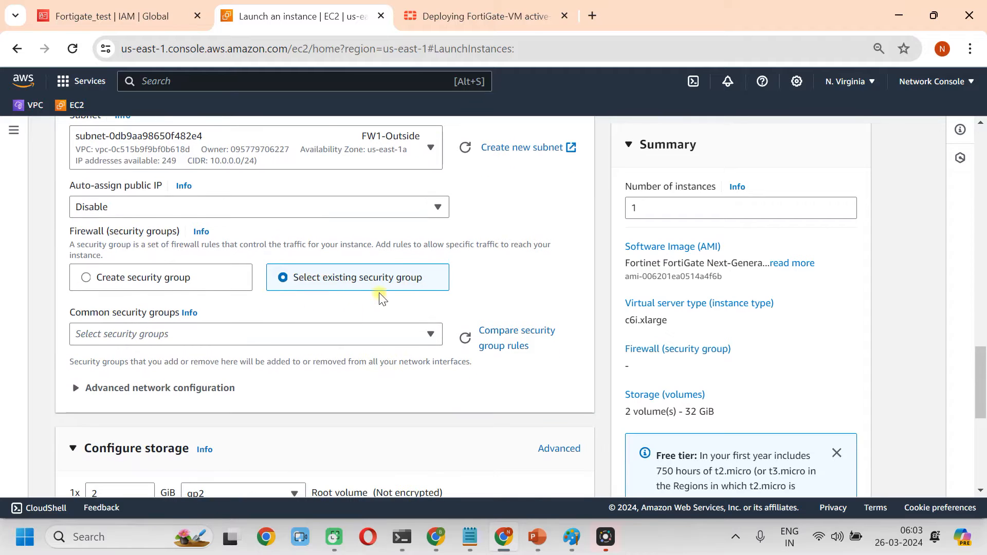
Attach existing ENI eni-06080f4b9cecc9025 (FW1-Outside) as network interface 1
left_click(80, 393)
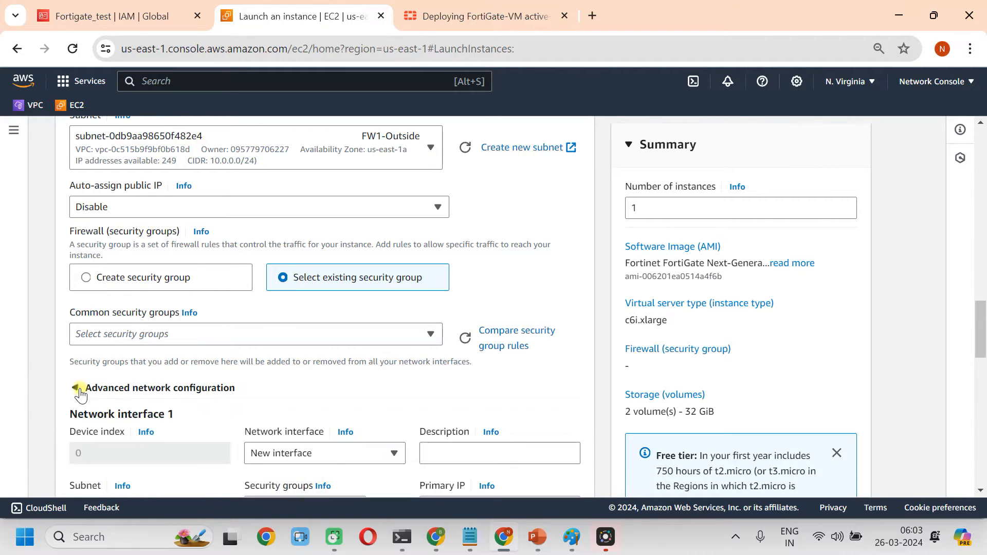
scroll(283, 393, "down", 1)
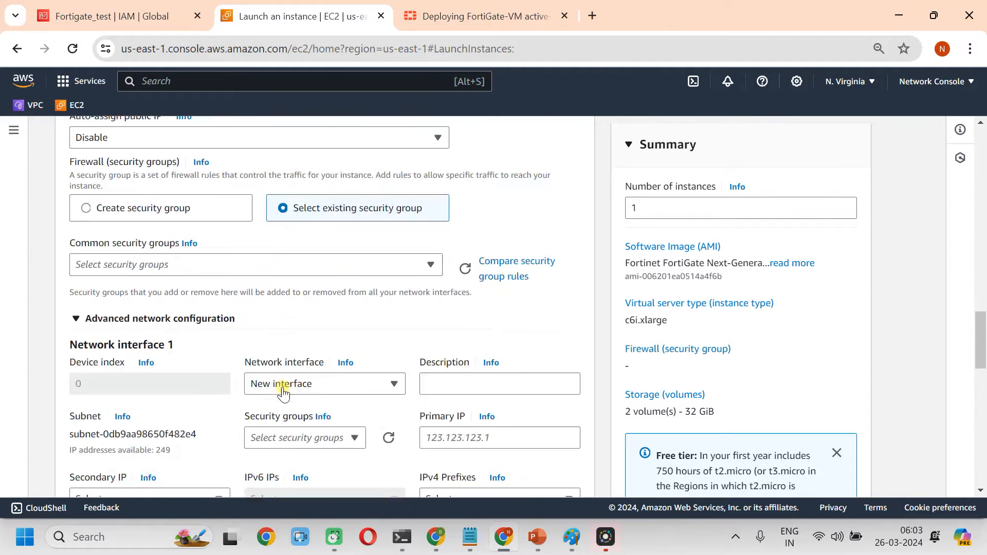
scroll(283, 393, "down", 2)
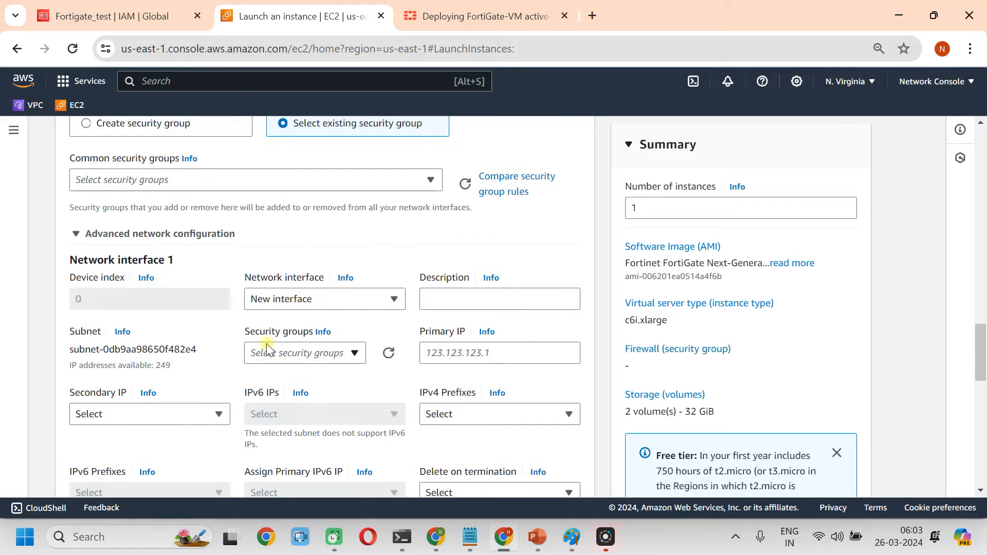
left_click(324, 302)
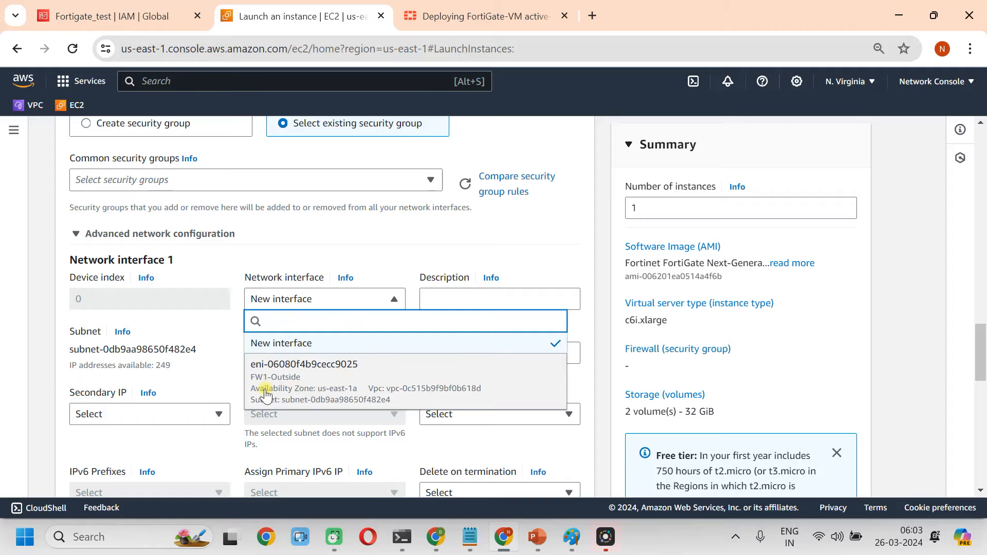
left_click(297, 387)
scroll(236, 336, "down", 5)
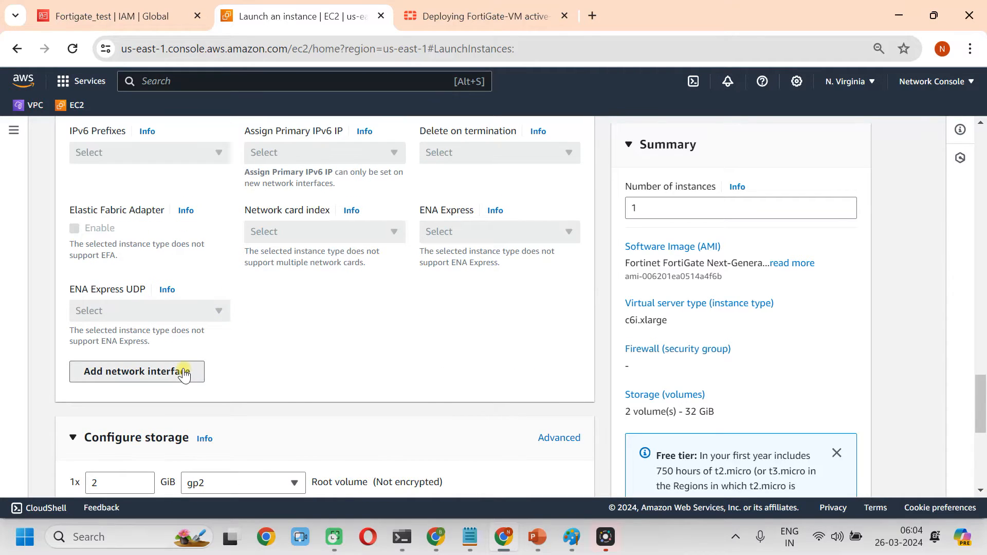
Add network interface 2 using existing ENI eni-0d74ca9f628fc8bb8 with no subnet
left_click(184, 372)
scroll(333, 315, "down", 3)
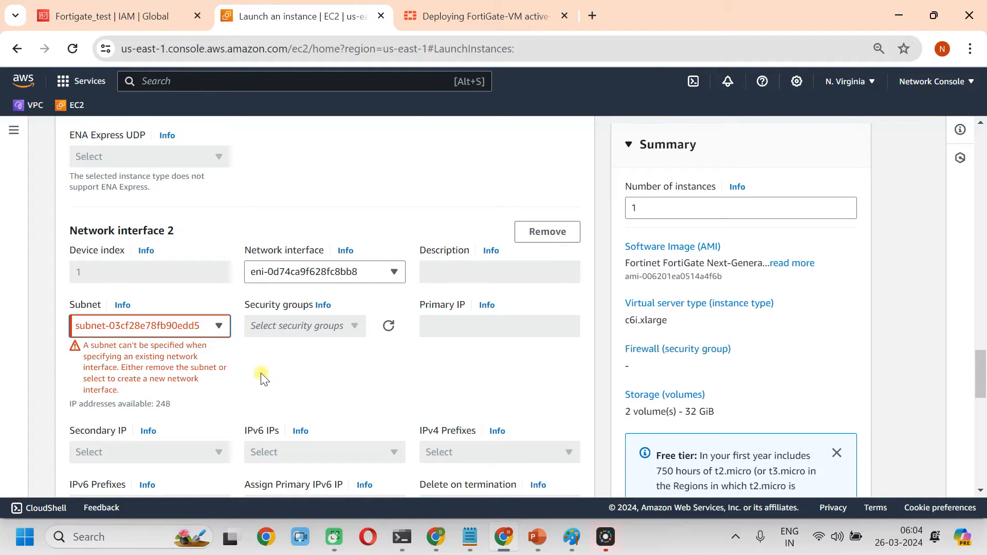
left_click(349, 280)
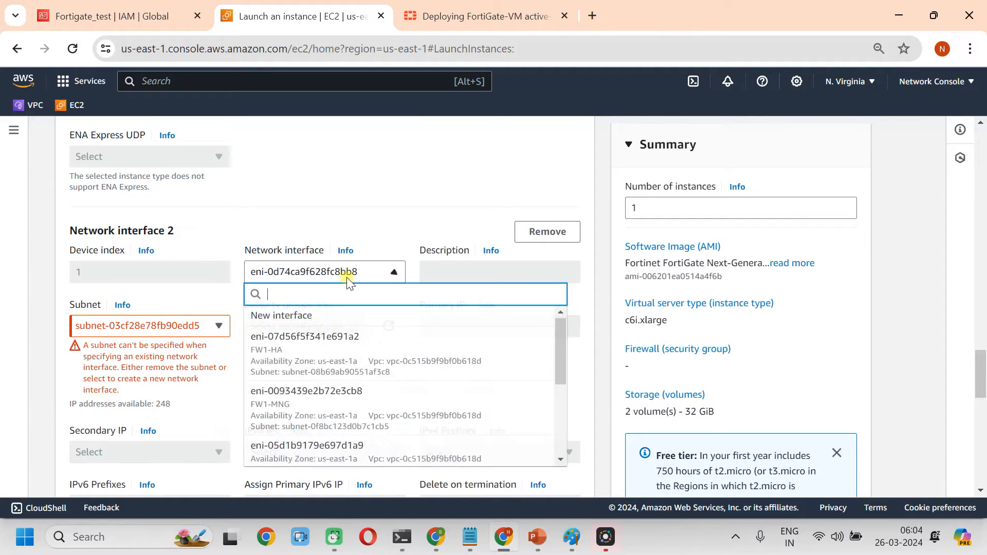
scroll(366, 399, "down", 4)
left_click(365, 400)
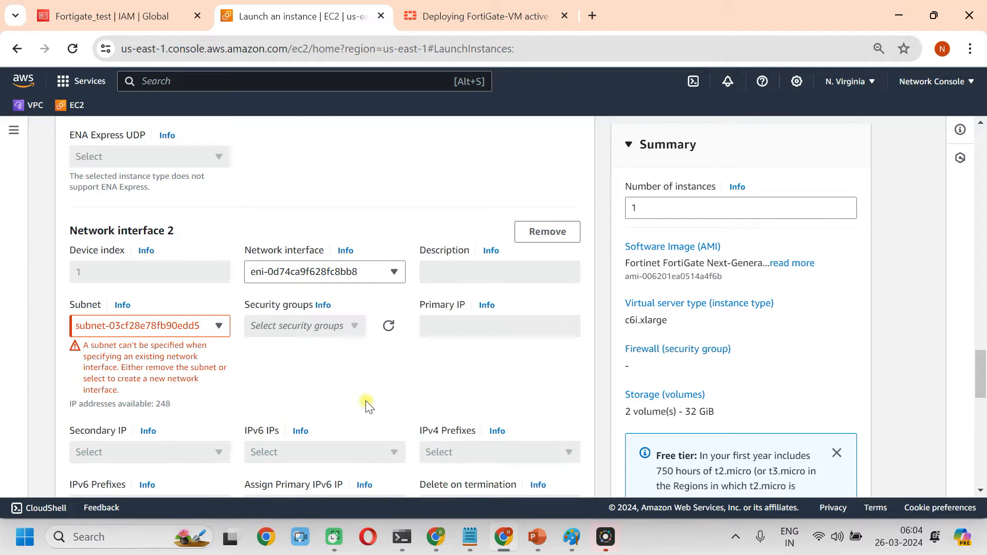
left_click(198, 332)
scroll(162, 288, "up", 3)
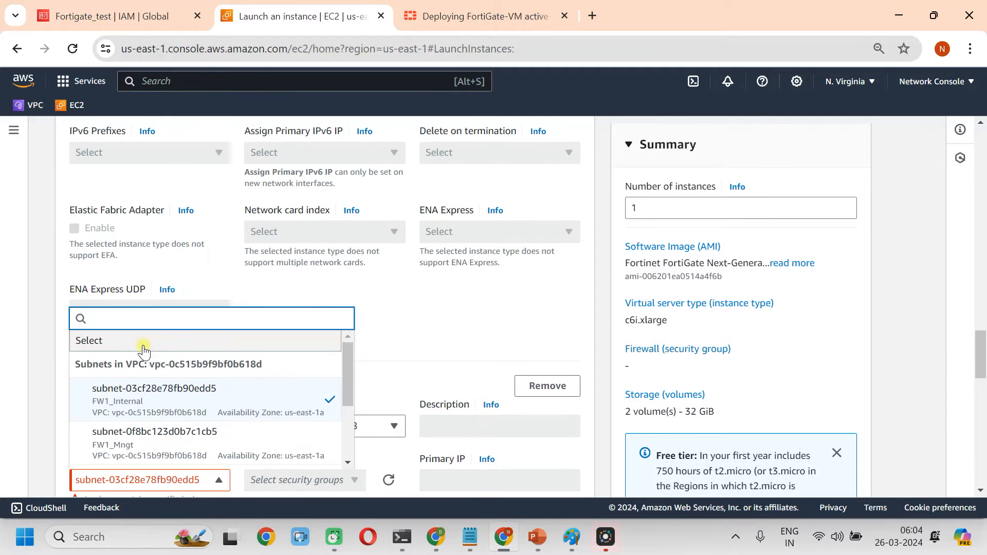
left_click(396, 387)
scroll(396, 387, "down", 3)
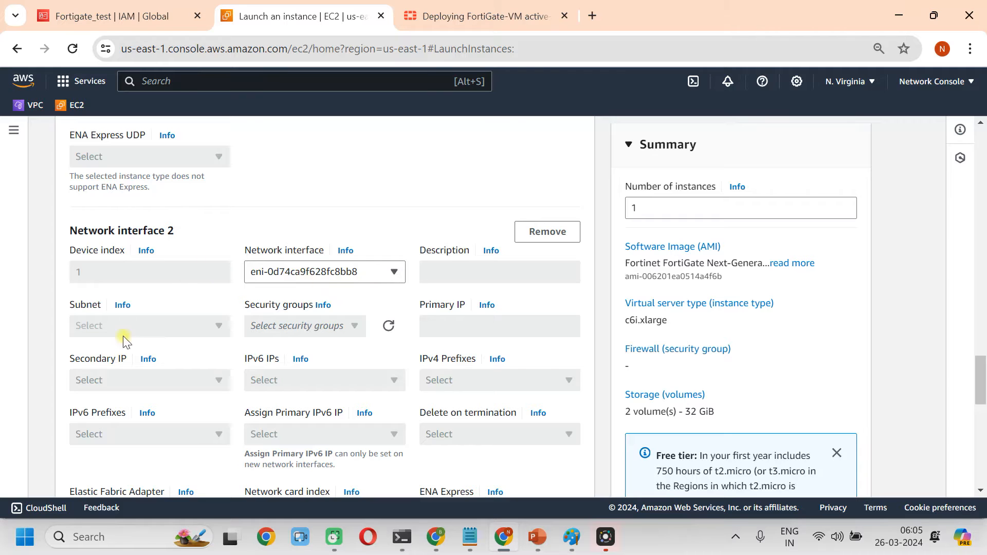
scroll(416, 239, "down", 3)
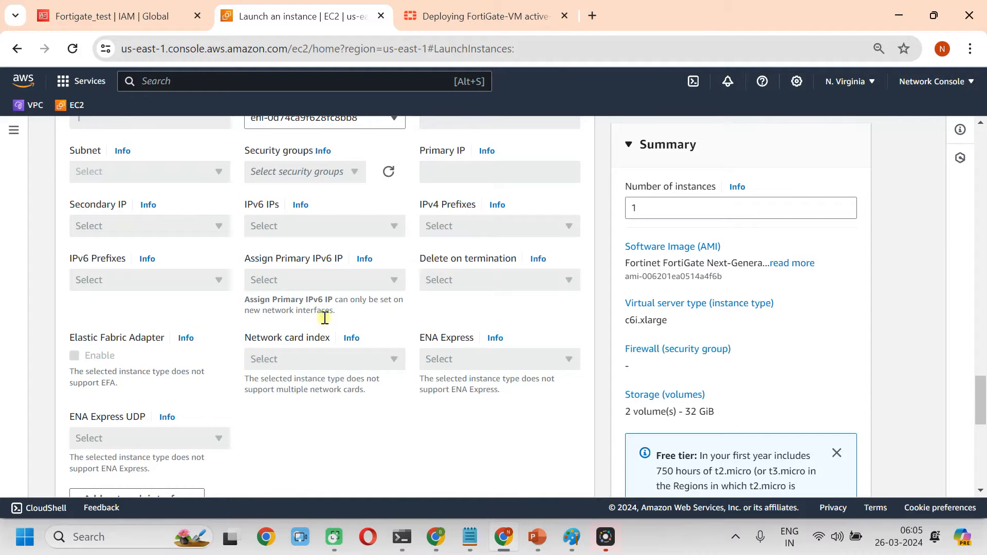
scroll(292, 304, "up", 2)
scroll(289, 309, "down", 5)
scroll(267, 324, "down", 1)
scroll(226, 321, "up", 1)
Add network interface 3 as existing FW1-HA ENI eni-07d56f5f341e691a2, subnet cleared
left_click(181, 267)
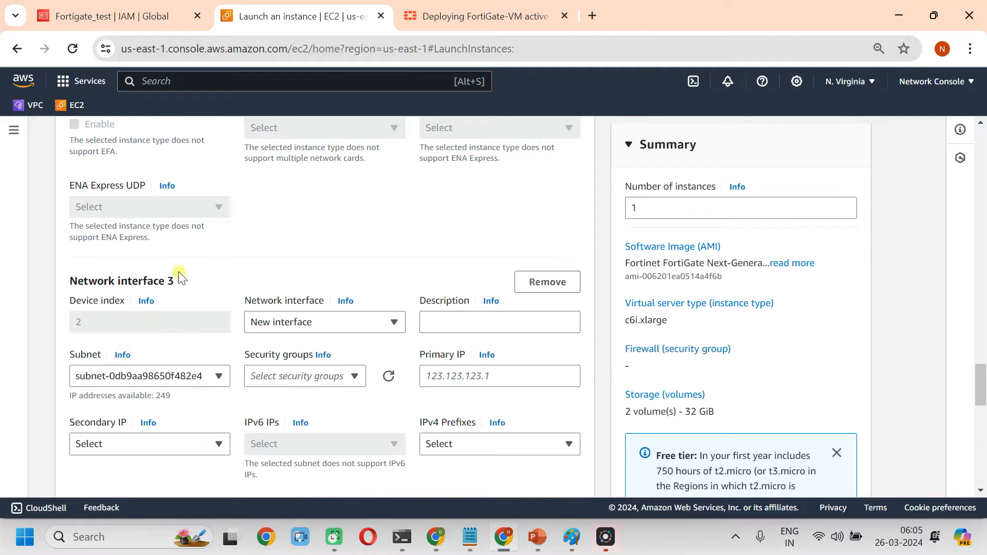
left_click(364, 323)
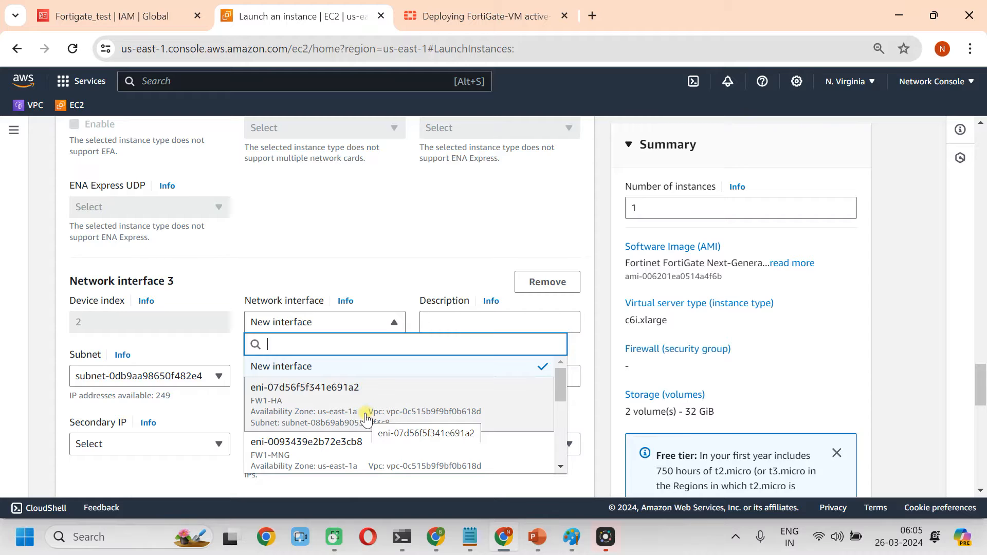
left_click(365, 419)
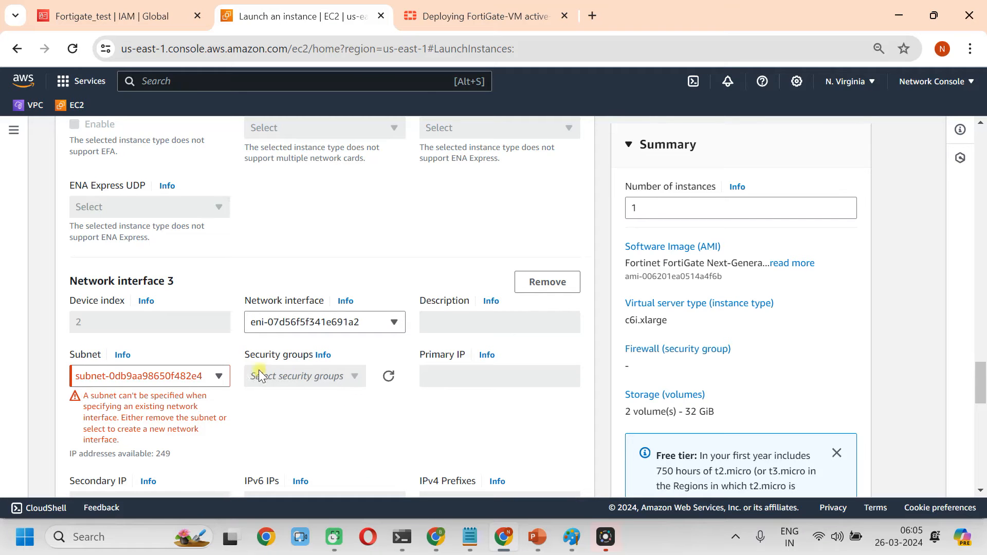
left_click(215, 376)
scroll(129, 238, "up", 2)
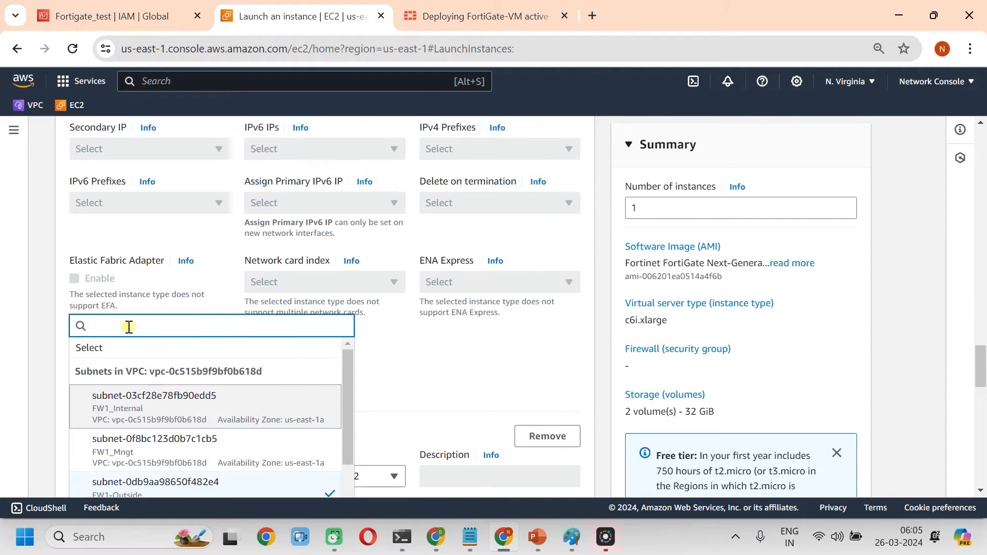
left_click(124, 350)
scroll(125, 356, "up", 3)
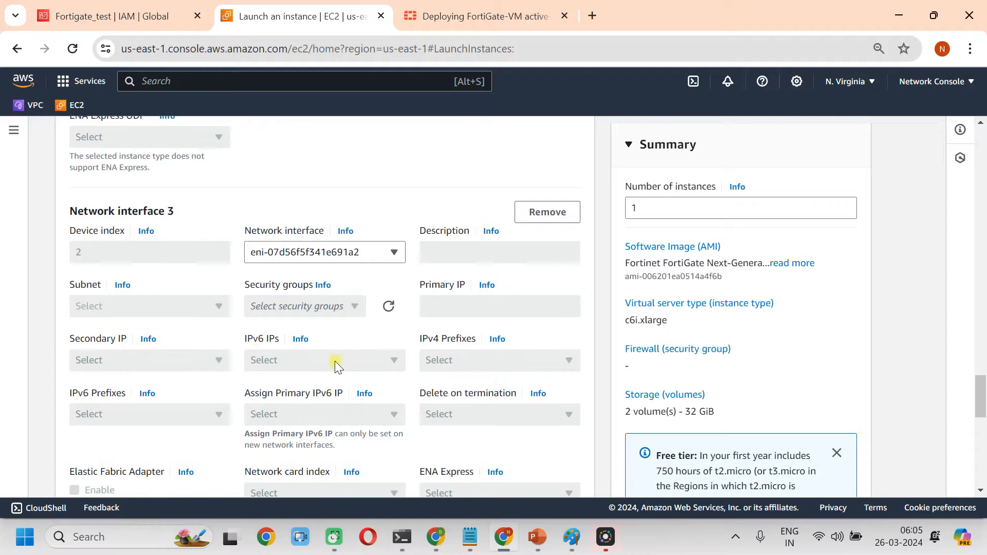
scroll(334, 361, "down", 2)
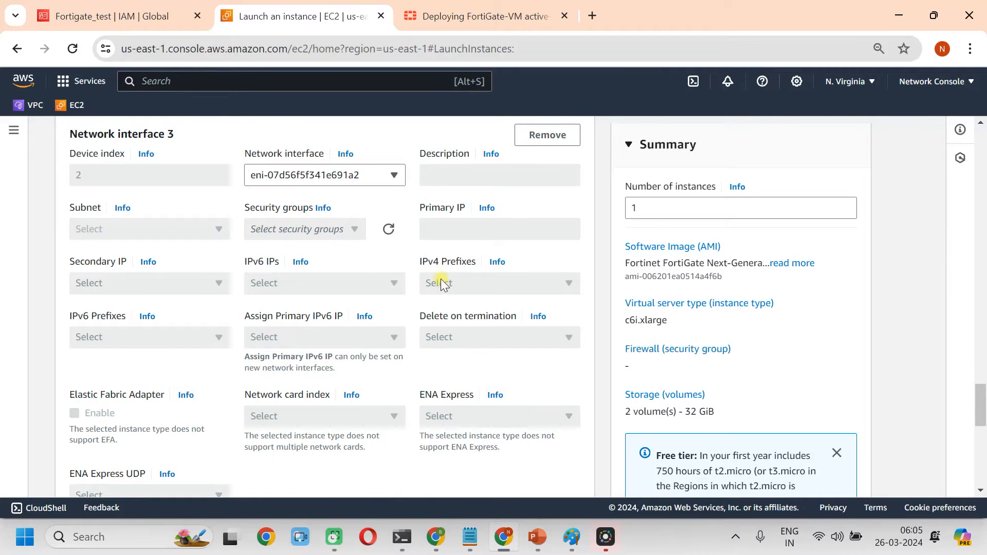
scroll(439, 280, "down", 3)
Add network interface 4 as existing FW1-MNG ENI eni-0093439e2b72e3cb8, subnet cleared
left_click(150, 333)
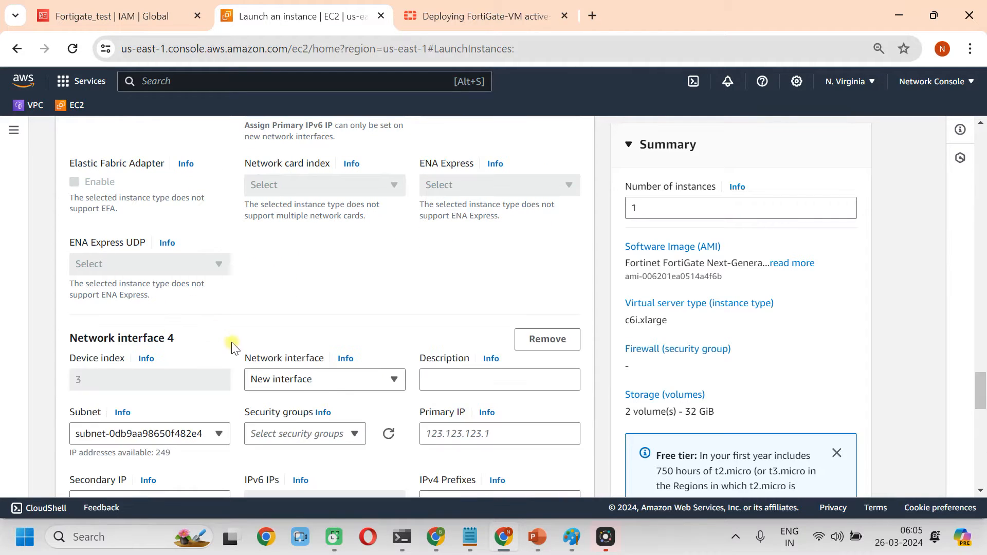
left_click(351, 379)
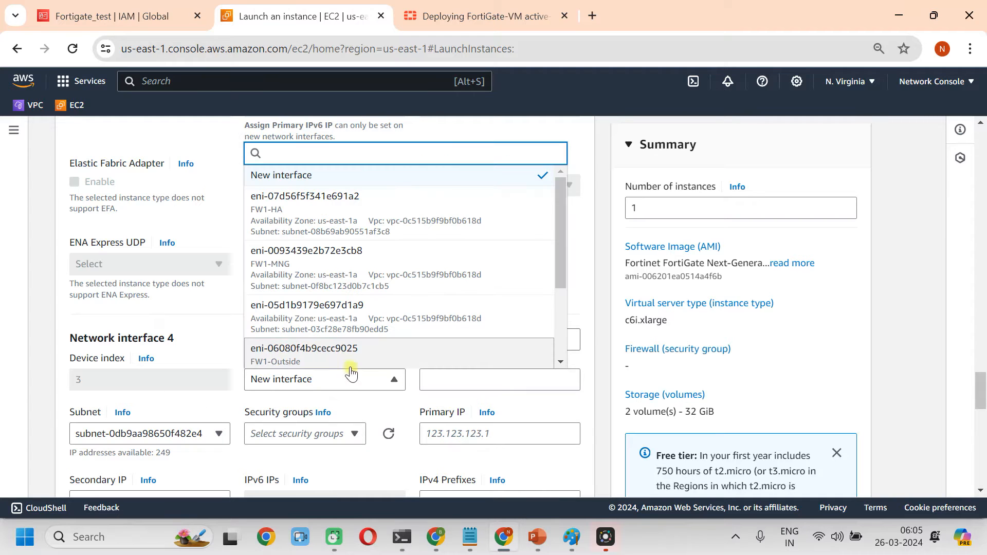
left_click(314, 274)
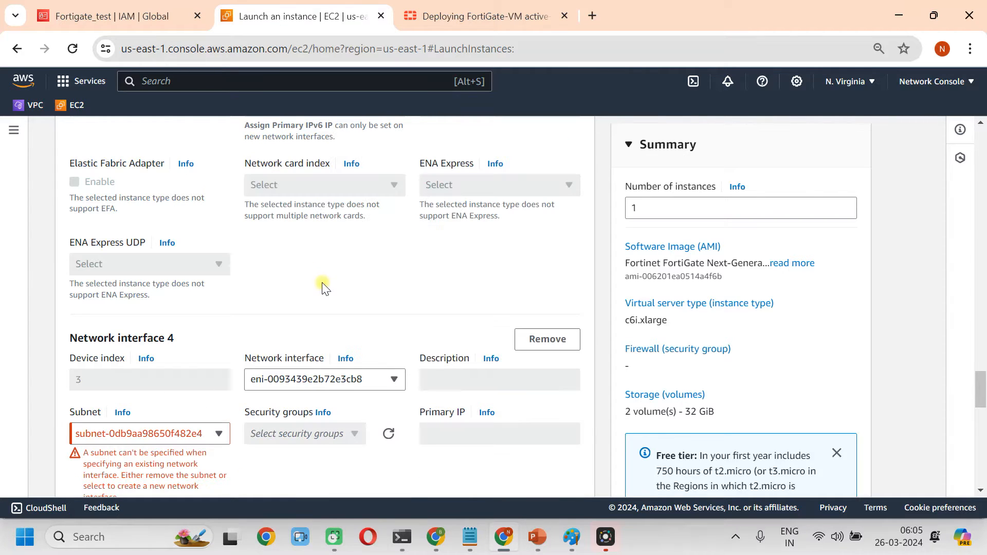
left_click(194, 436)
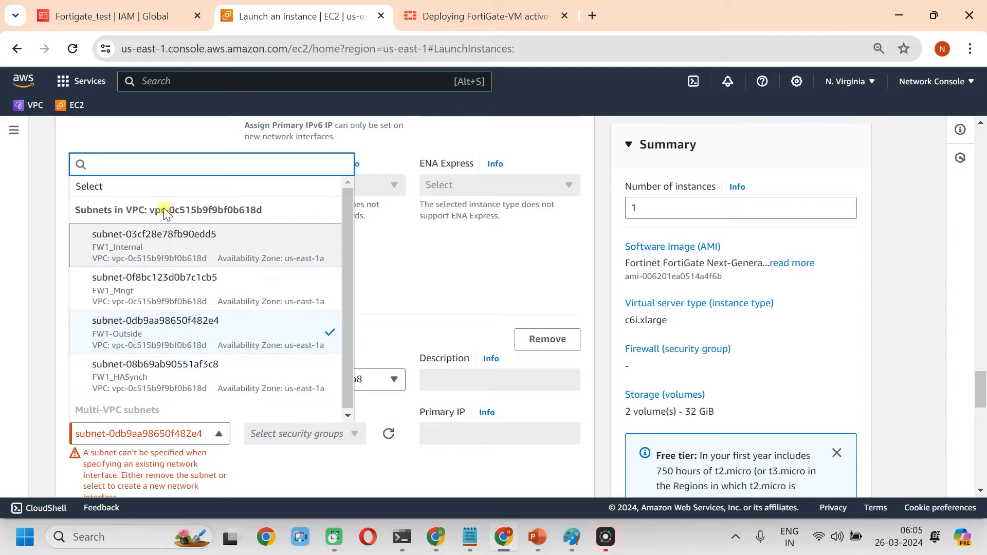
left_click(164, 190)
scroll(477, 410, "down", 12)
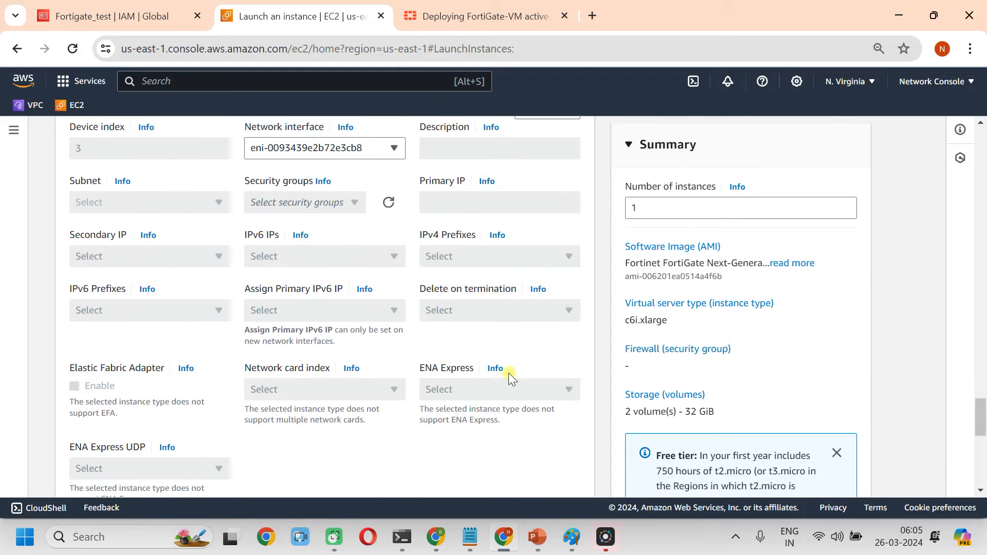
Set the IAM instance profile to Fortigate_test in Advanced details
scroll(304, 359, "down", 2)
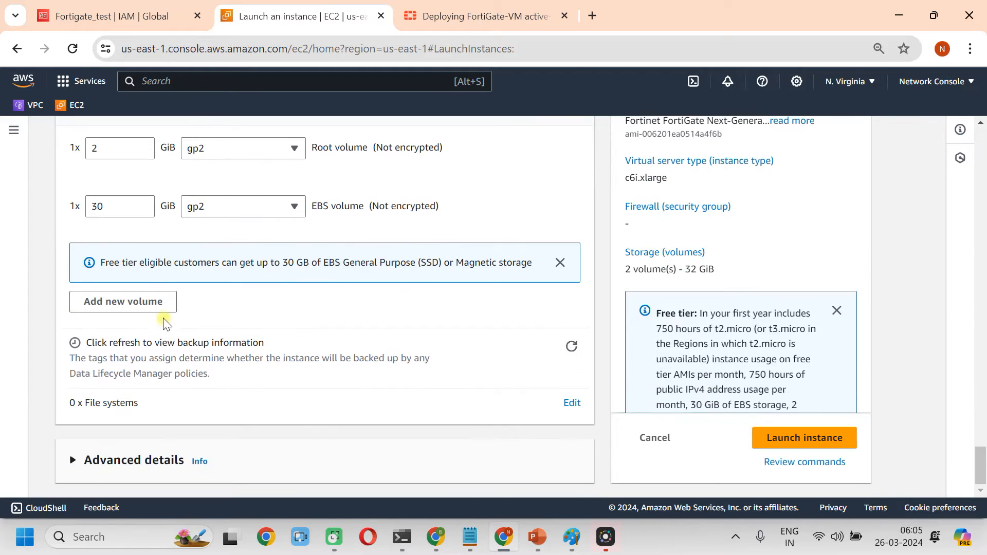
left_click(72, 460)
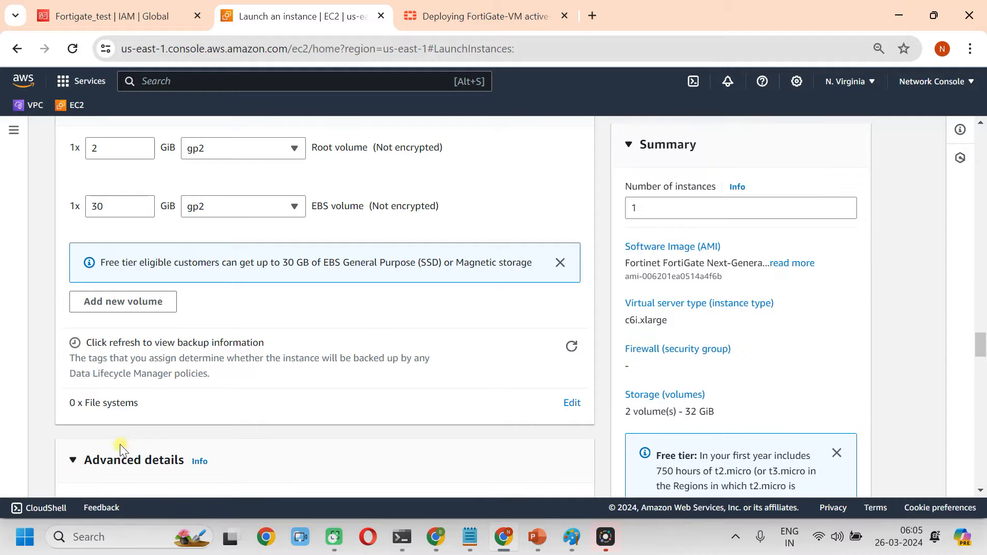
scroll(104, 448, "down", 6)
left_click(139, 281)
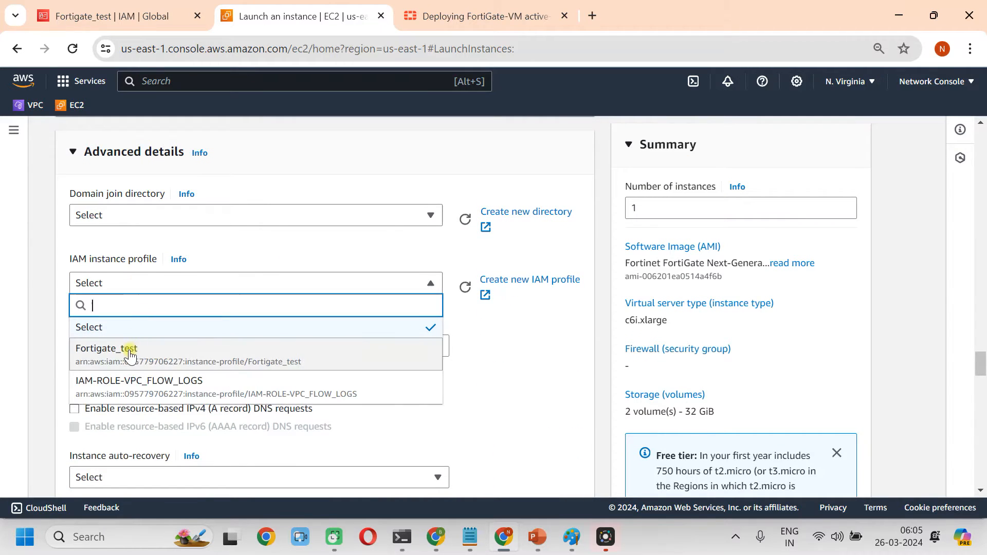
left_click(130, 349)
Launch the FW1 instance
scroll(293, 354, "down", 4)
scroll(304, 349, "down", 10)
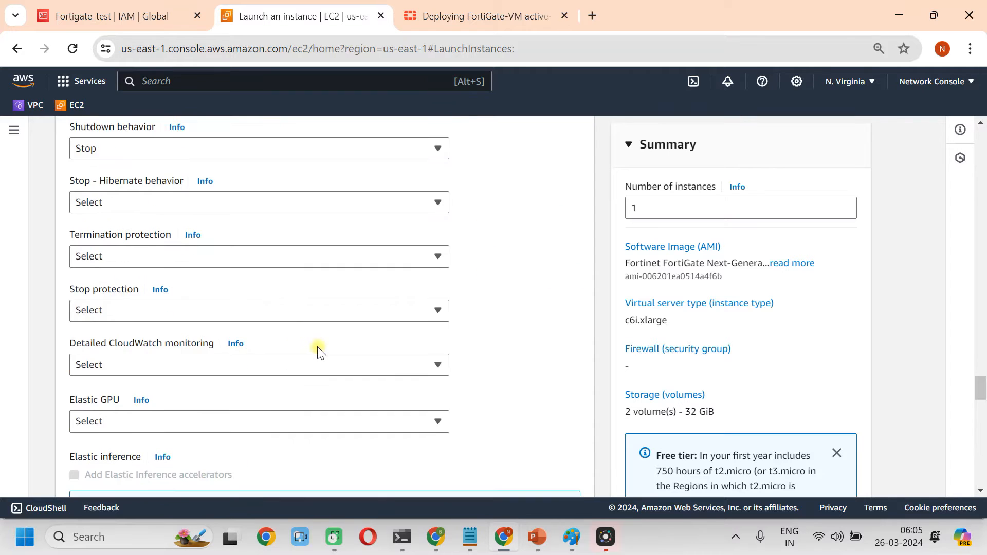
scroll(333, 317, "down", 16)
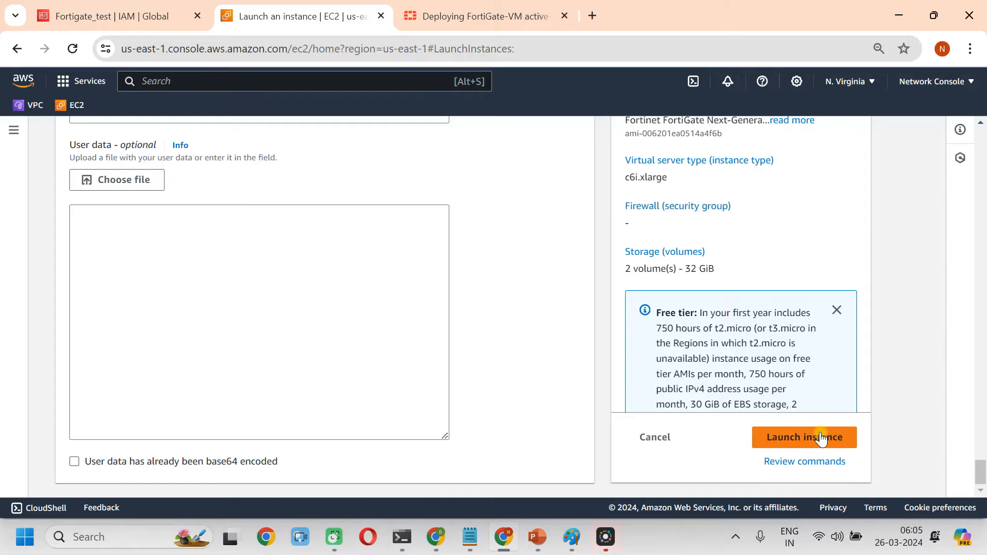
left_click(821, 438)
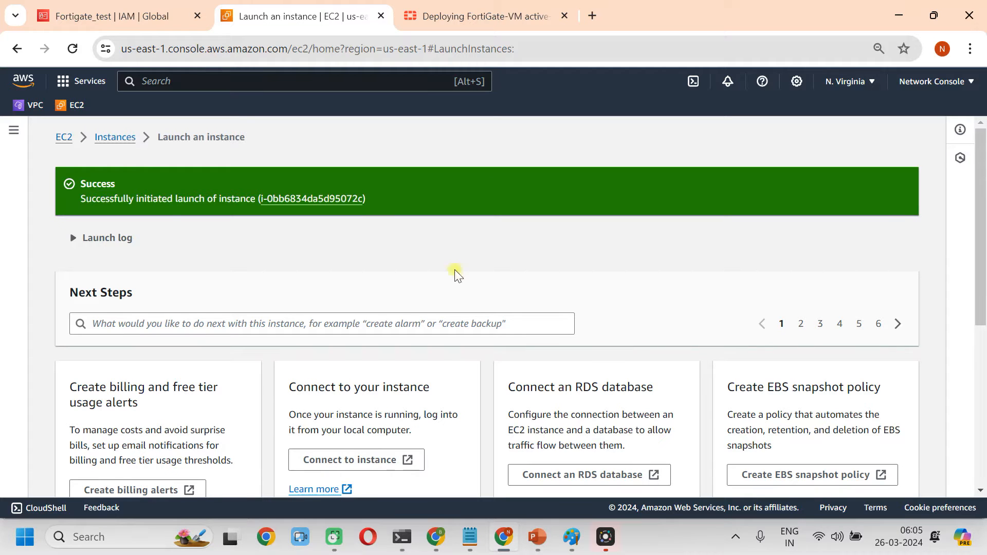
Select FW1 in the Instances list and review its networking details, private IPs 10.0.0.11–10.0.3.11
left_click(117, 137)
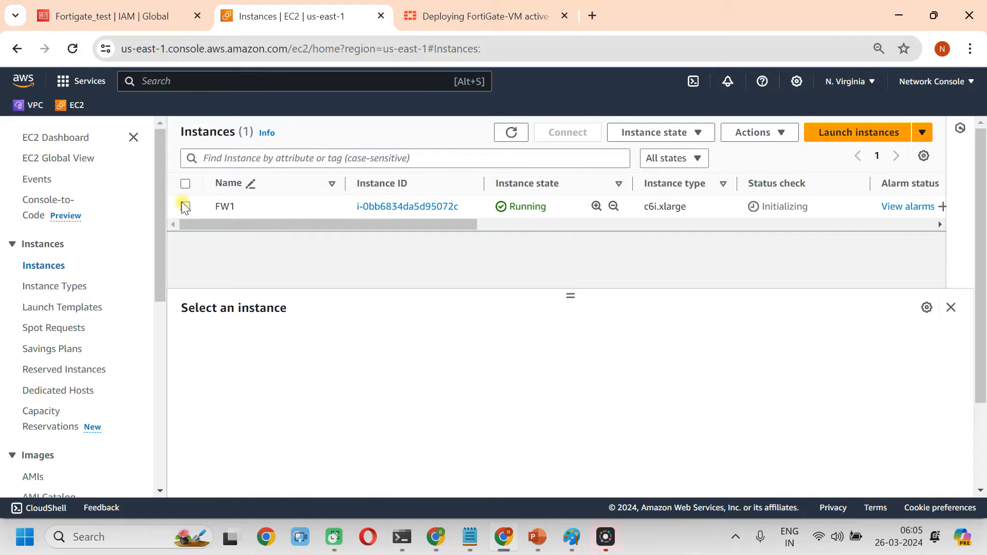
left_click(185, 207)
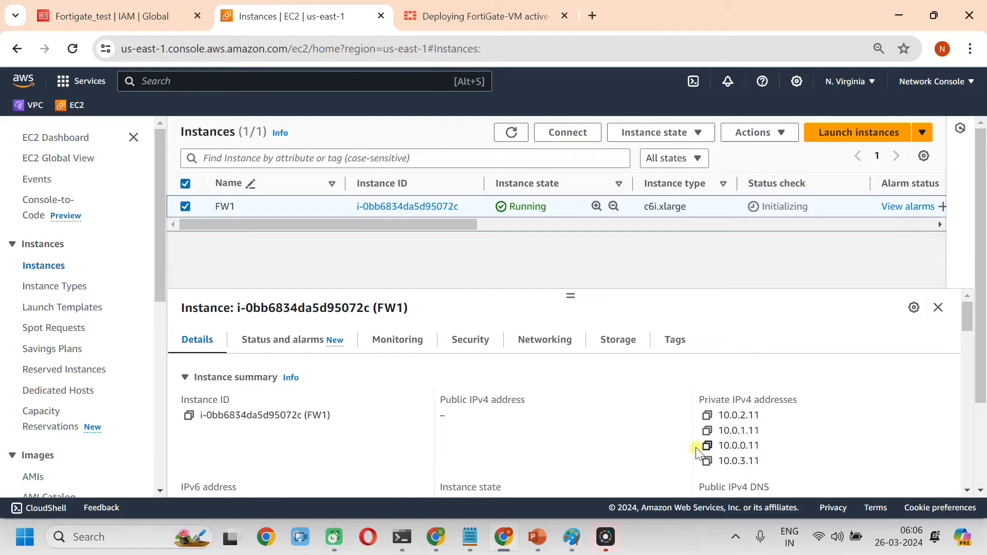
left_click(566, 343)
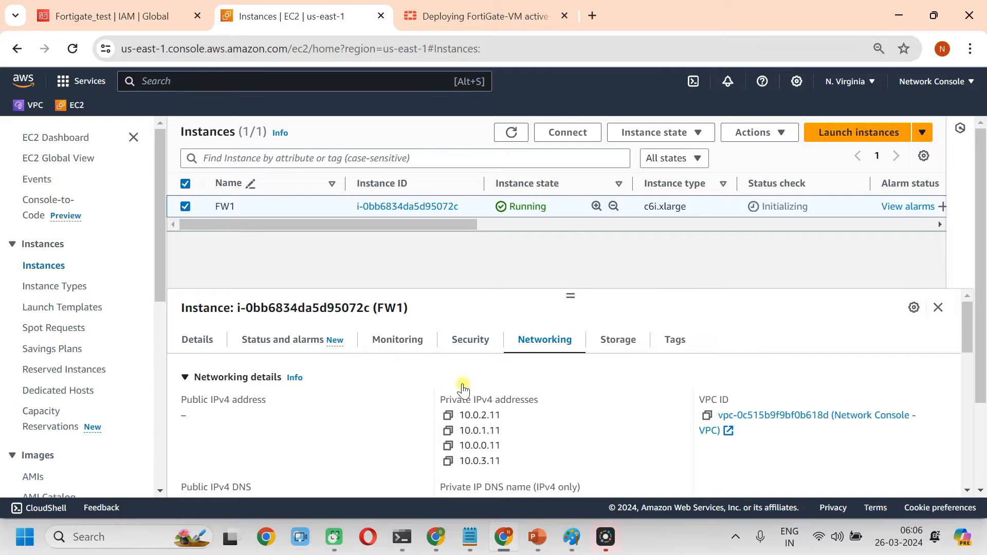
scroll(440, 391, "down", 5)
scroll(444, 403, "up", 5)
scroll(445, 405, "down", 5)
scroll(359, 407, "up", 3)
scroll(360, 407, "down", 6)
scroll(361, 403, "down", 1)
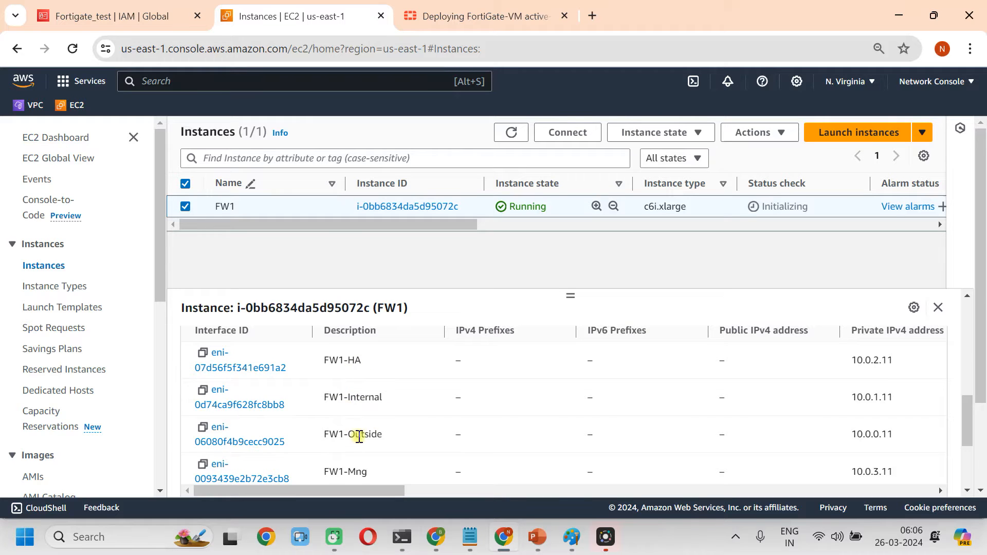
scroll(359, 436, "down", 2)
scroll(454, 399, "up", 10)
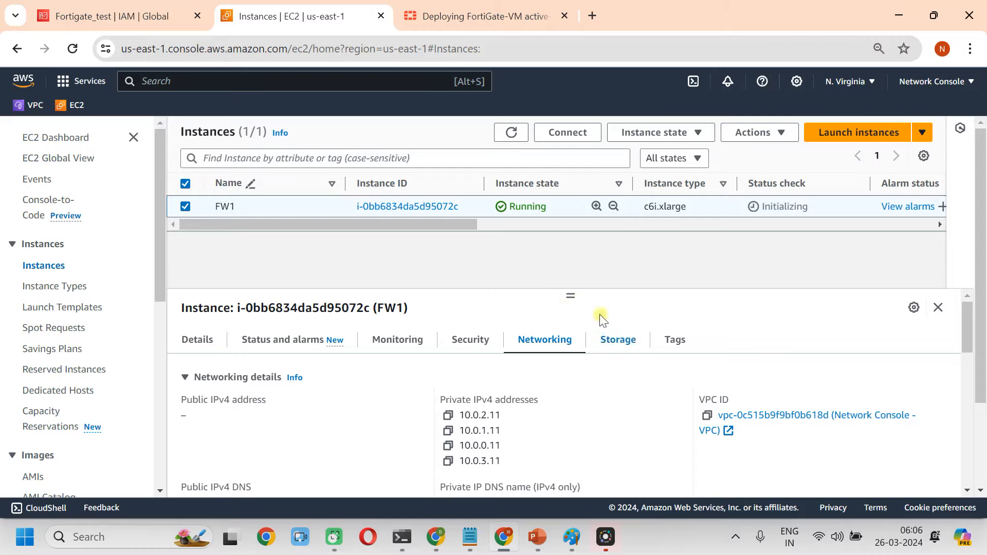
mouse_move(465, 226)
left_mouse_down()
mouse_move(794, 230)
mouse_move(353, 232)
mouse_move(477, 235)
left_mouse_up()
Start a new instance launch named FW2
left_click(859, 135)
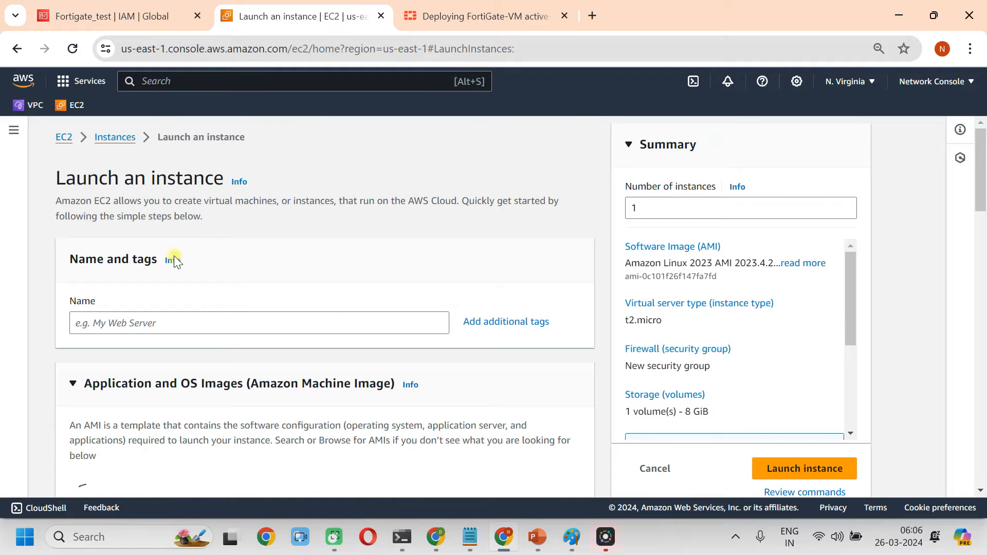
left_click(93, 323)
type("FW2")
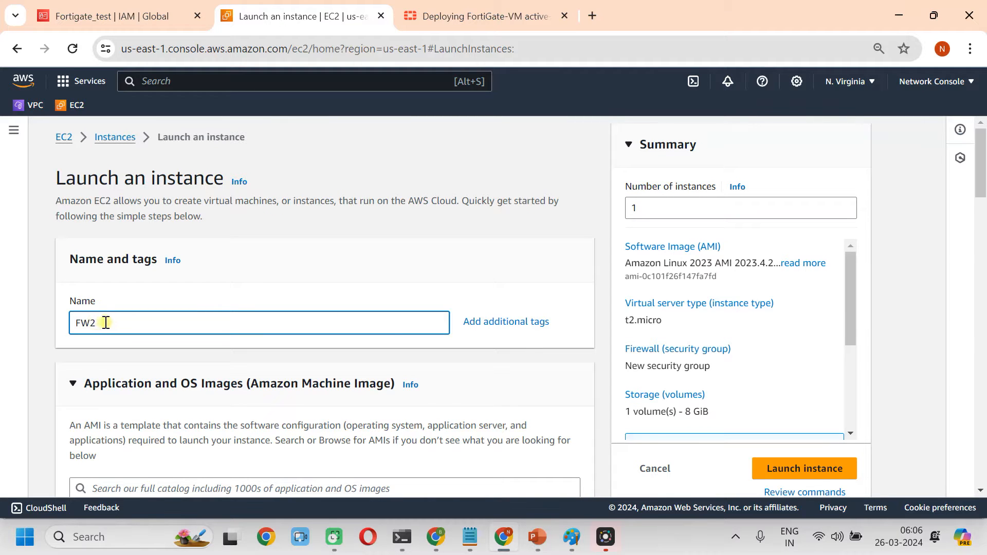
scroll(118, 324, "down", 3)
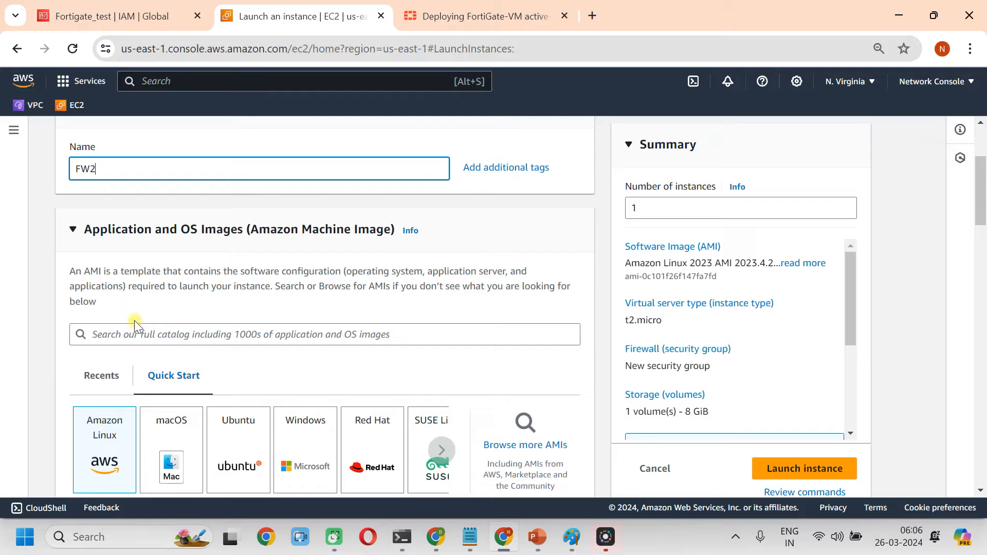
Pick the Fortinet FortiGate Next-Generation Firewall Marketplace AMI and subscribe on launch
left_click(175, 337)
type("fortigate")
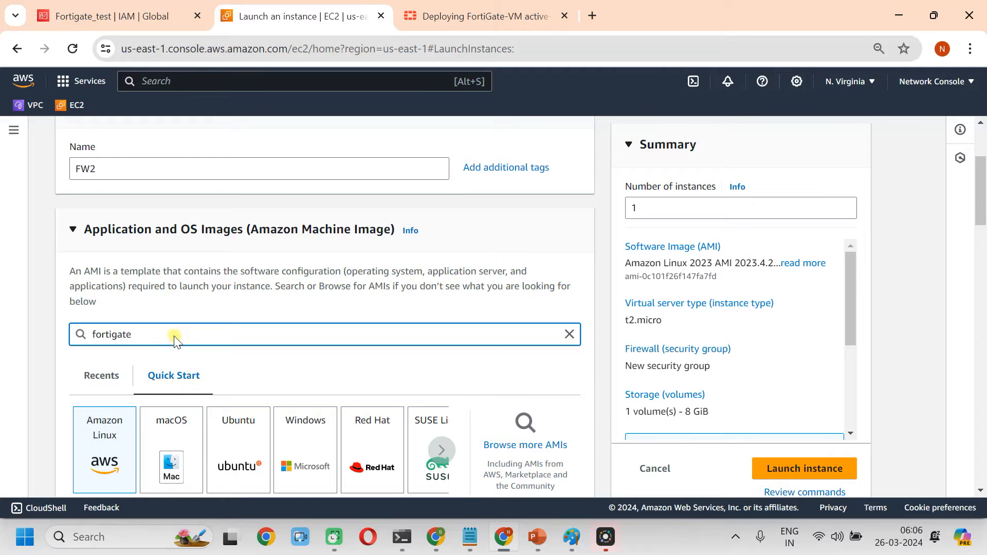
key("Return")
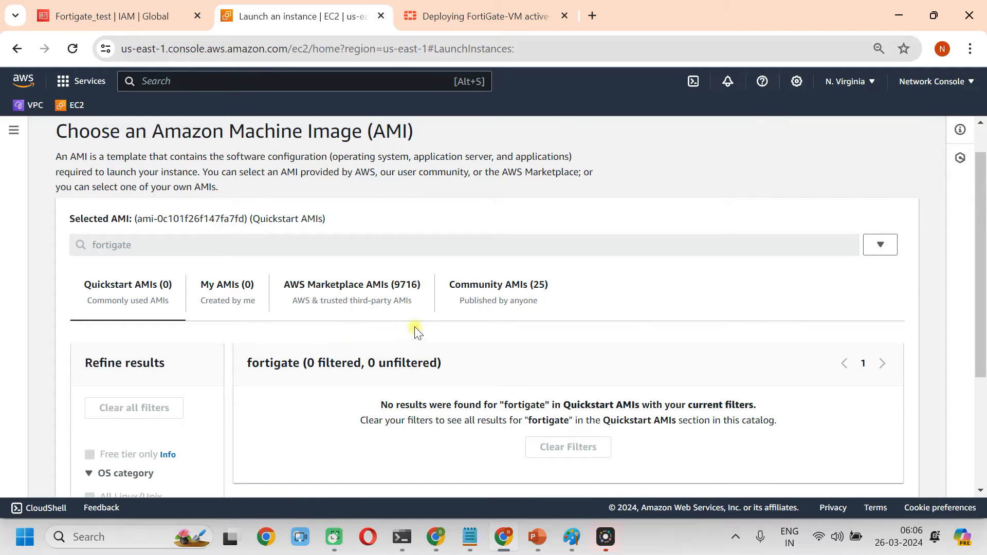
left_click(396, 301)
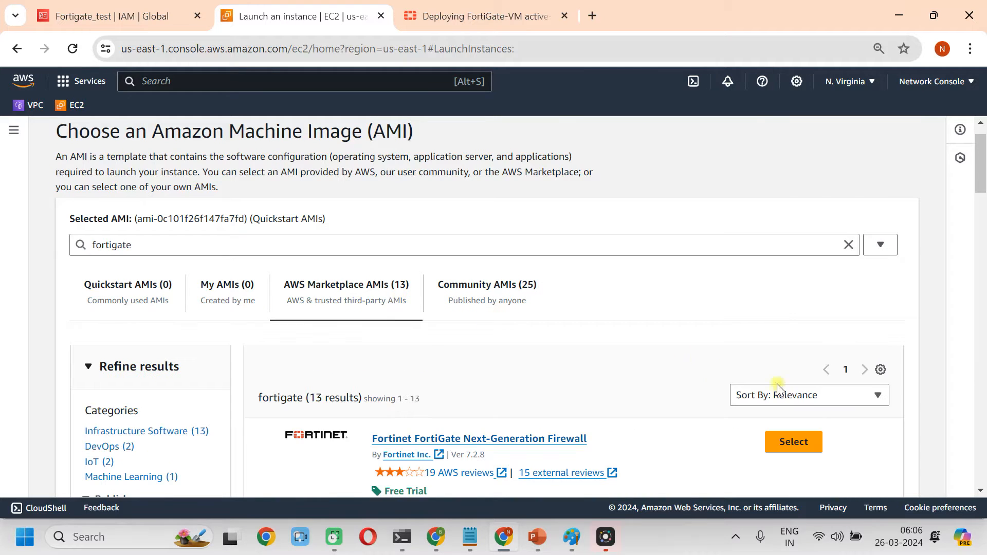
left_click(801, 442)
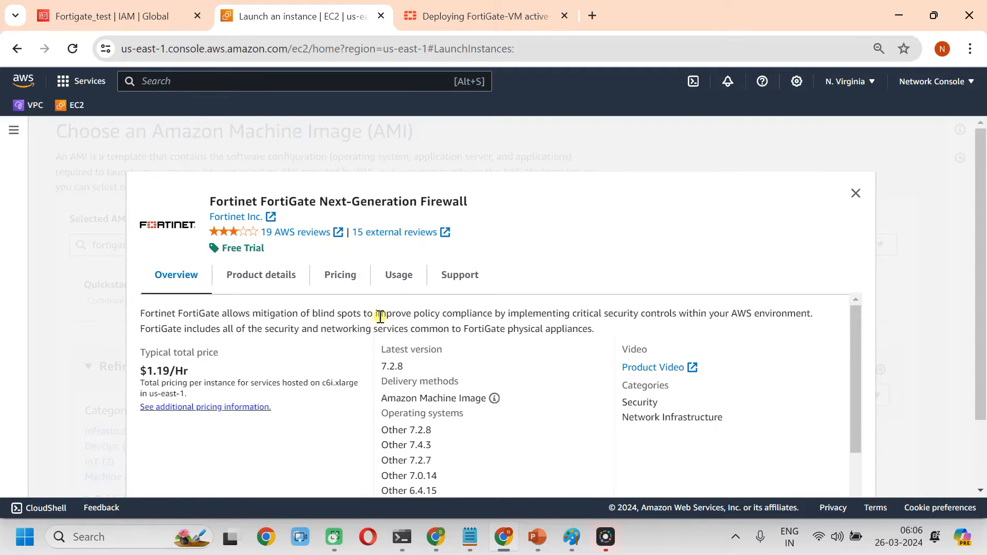
scroll(636, 368, "down", 10)
left_click(647, 468)
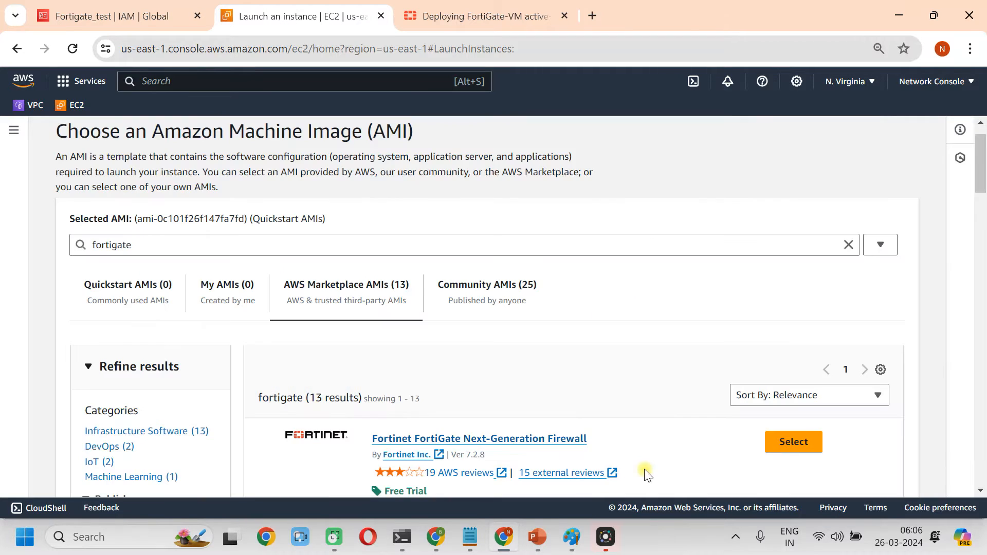
scroll(550, 385, "down", 2)
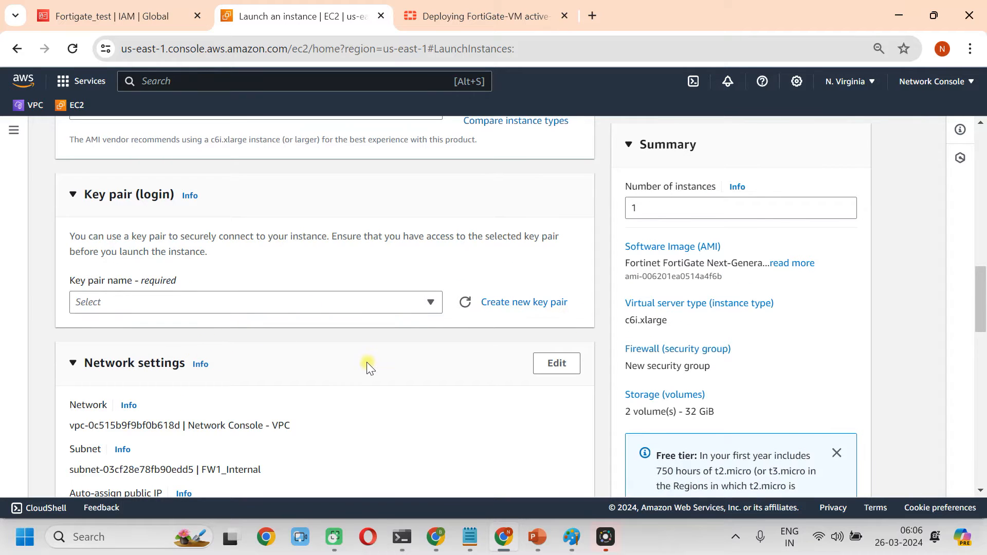
Assign the fortigate key pair to FW2
left_click(167, 308)
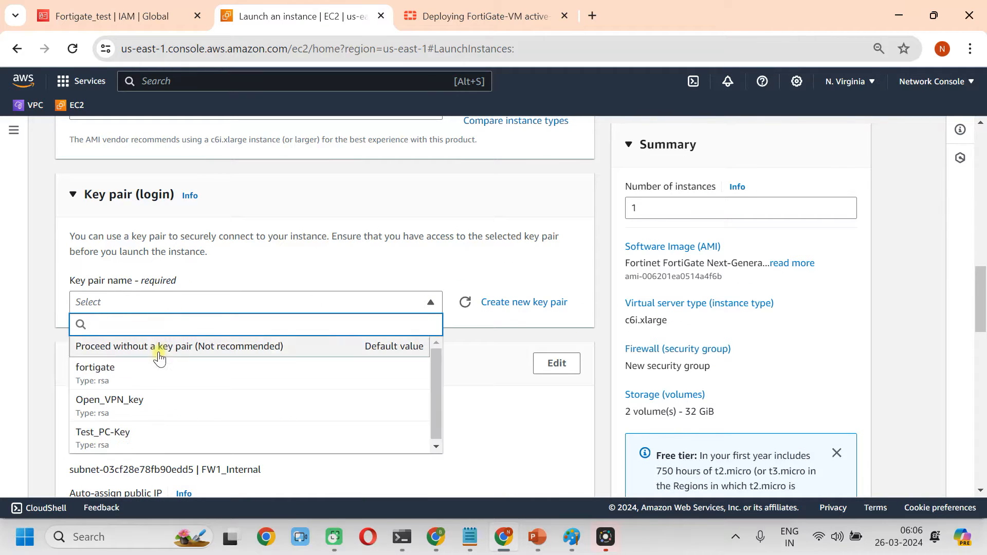
left_click(152, 369)
scroll(380, 360, "down", 3)
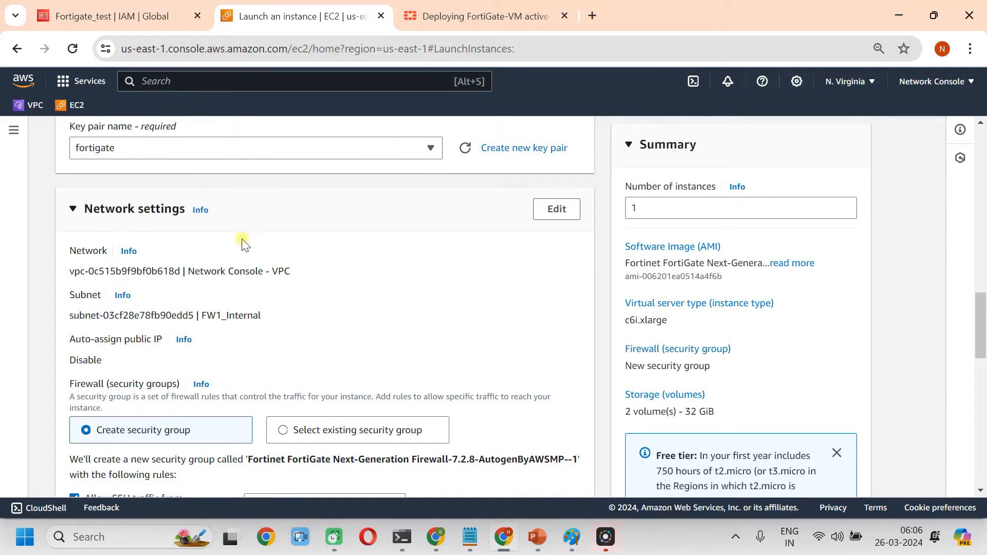
Place FW2 in the FW2-Outside subnet using an existing security group
left_click(550, 212)
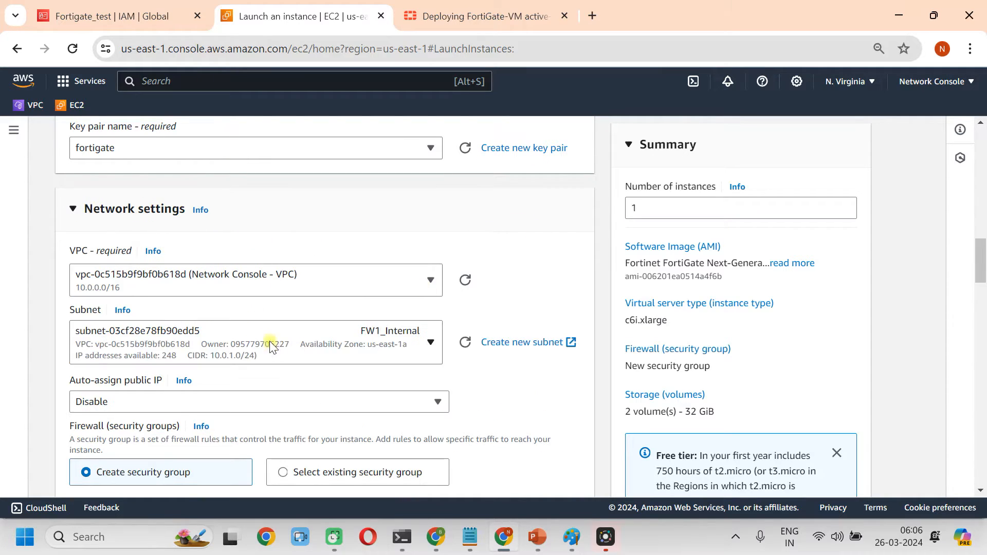
left_click(312, 347)
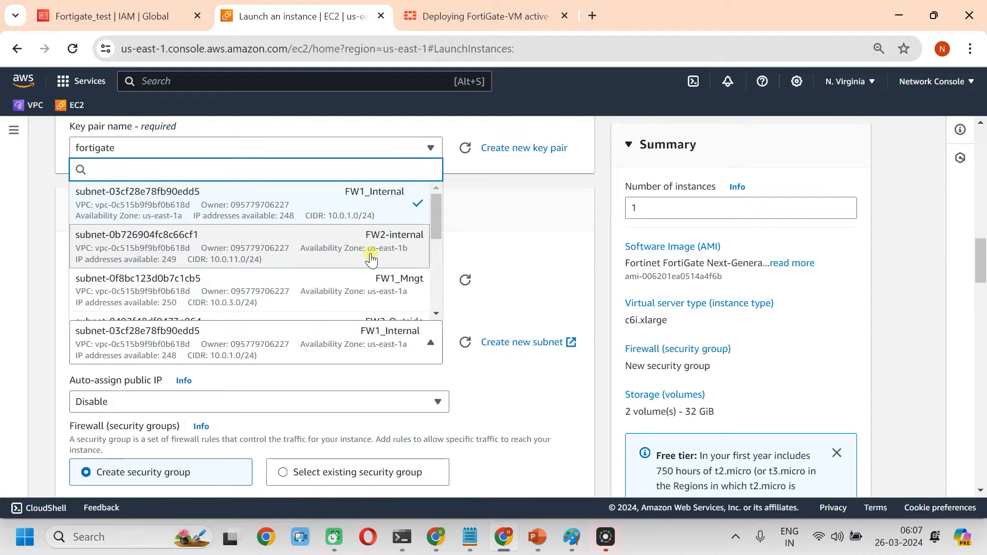
scroll(406, 254, "down", 3)
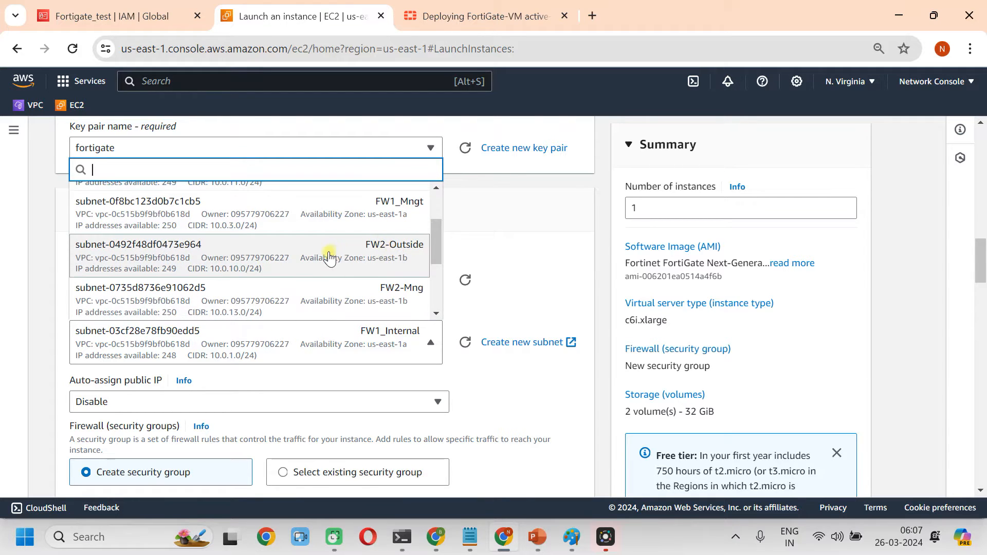
left_click(329, 257)
scroll(342, 368, "down", 2)
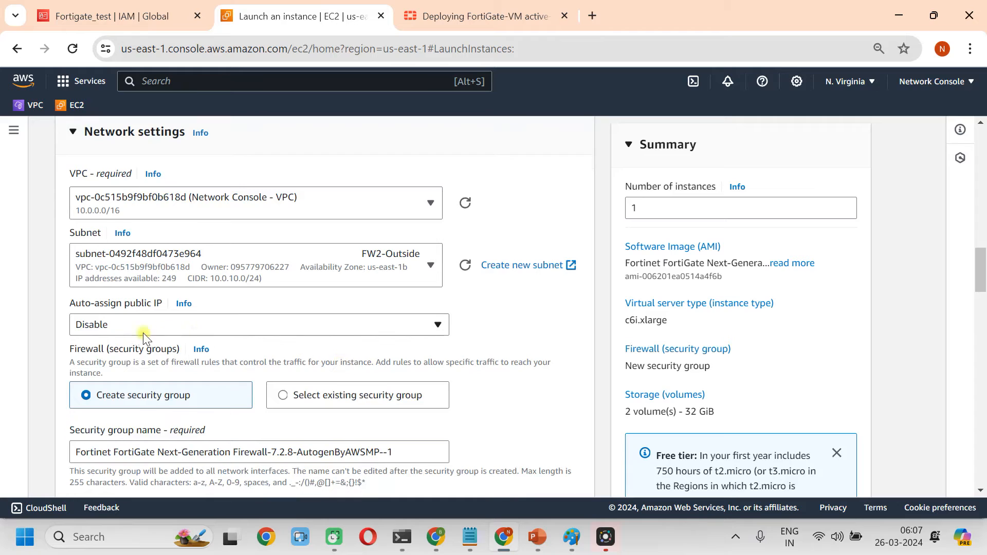
scroll(303, 331, "down", 1)
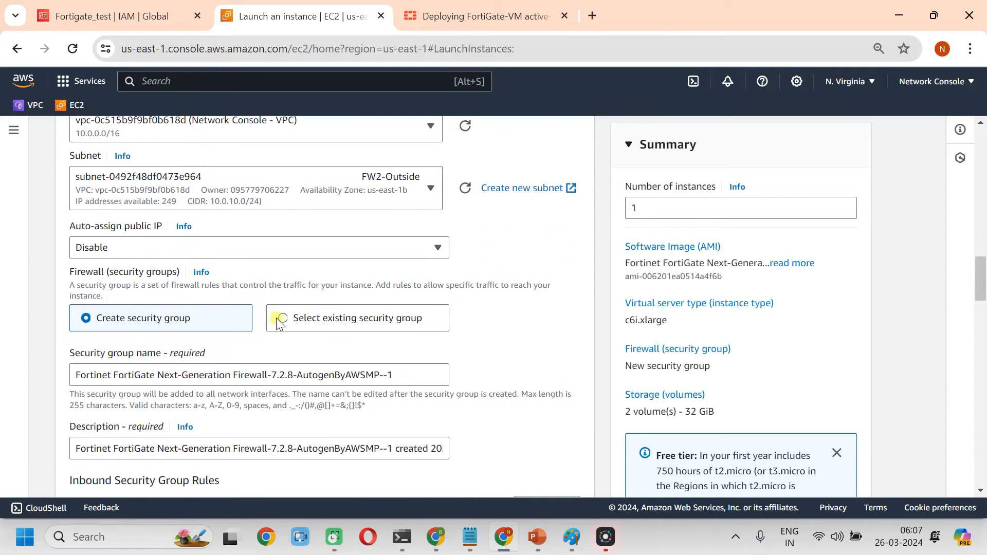
left_click(281, 319)
scroll(303, 329, "down", 3)
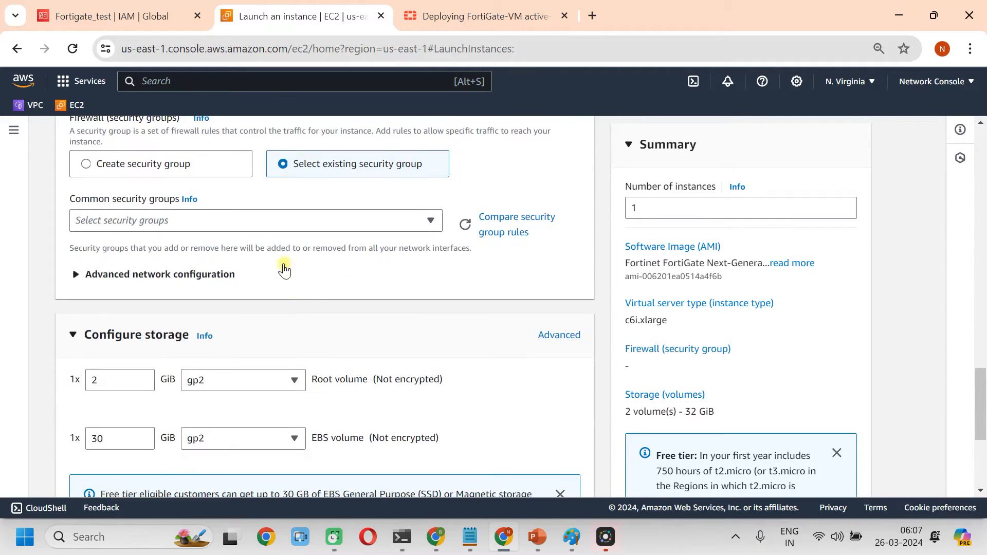
Attach the existing FW2-Outside interface as network interface 1
left_click(77, 277)
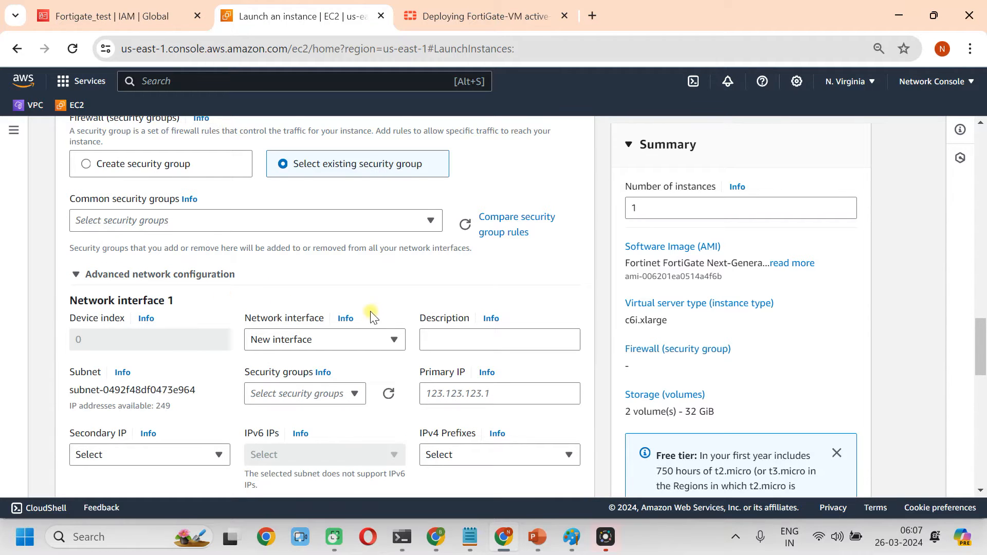
scroll(358, 298, "down", 1)
left_click(353, 265)
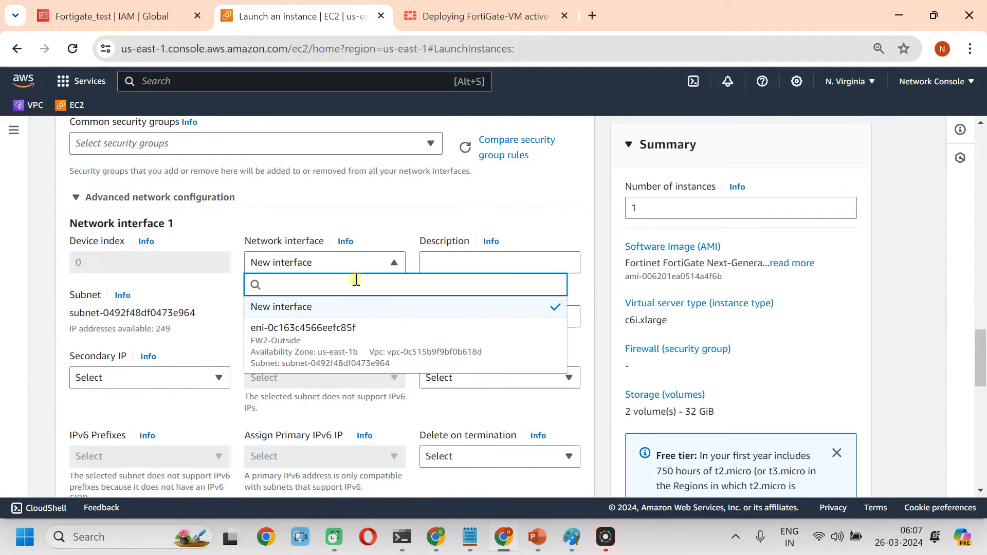
left_click(346, 336)
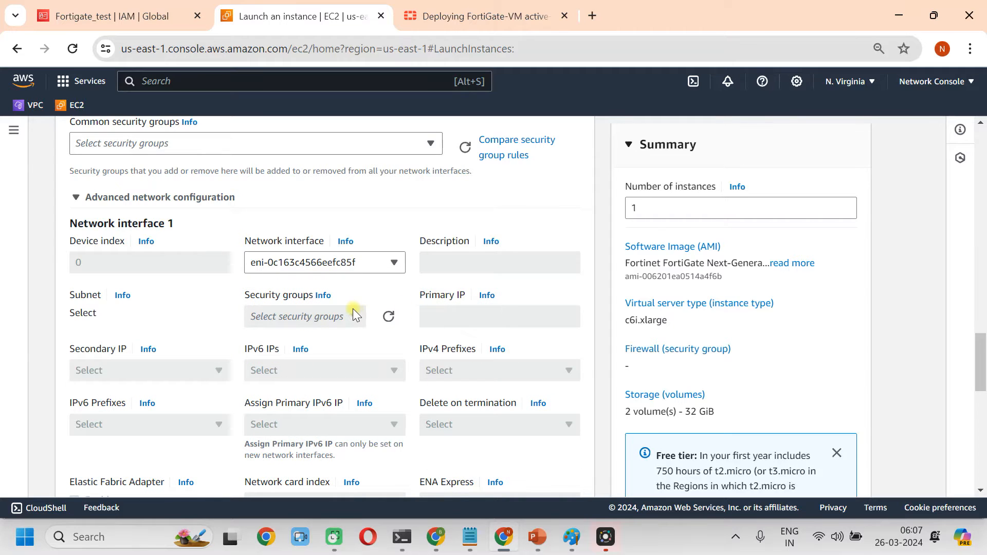
scroll(352, 313, "down", 4)
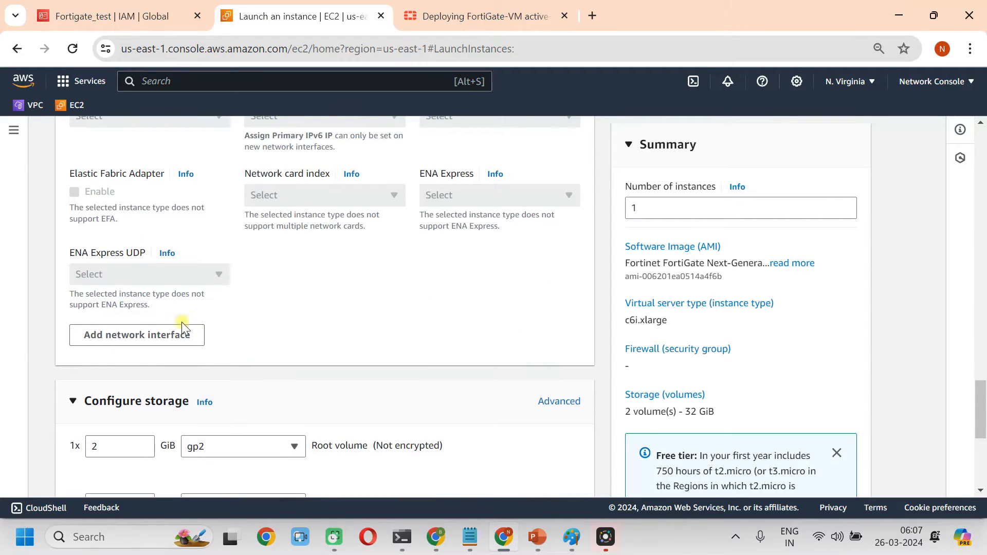
Add network interface 2 as the existing FW2-Internal interface with subnet cleared
left_click(165, 334)
left_click(282, 390)
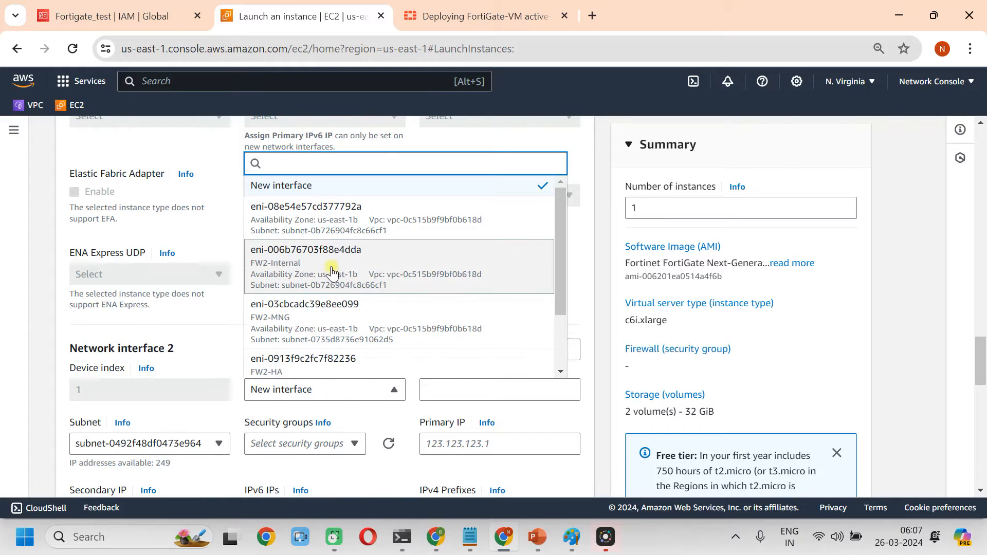
left_click(330, 271)
left_click(197, 446)
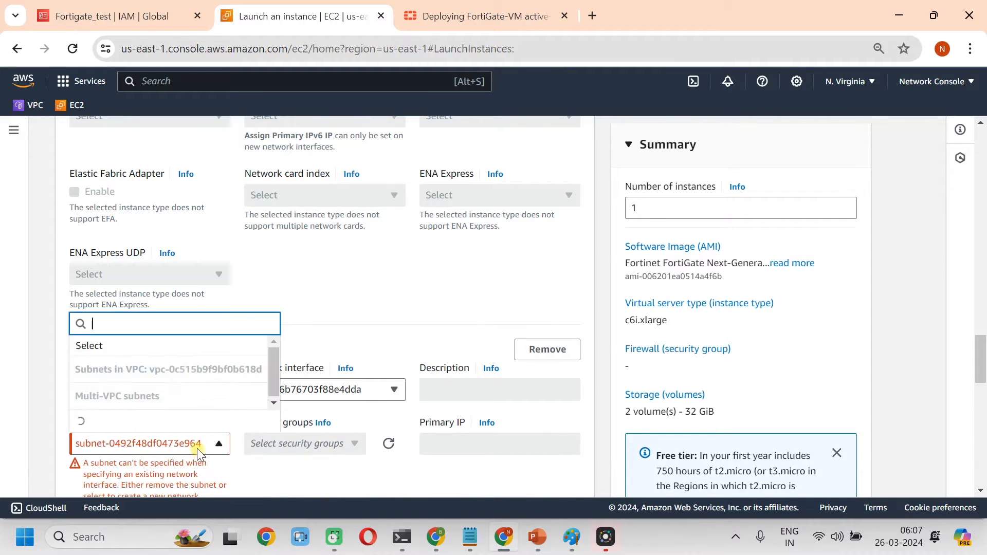
left_click(147, 201)
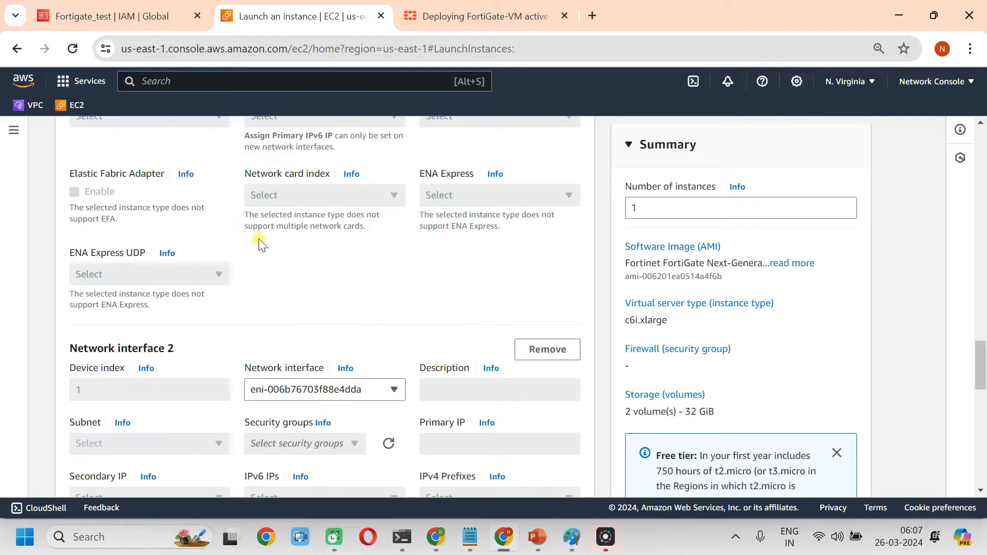
scroll(487, 352, "down", 8)
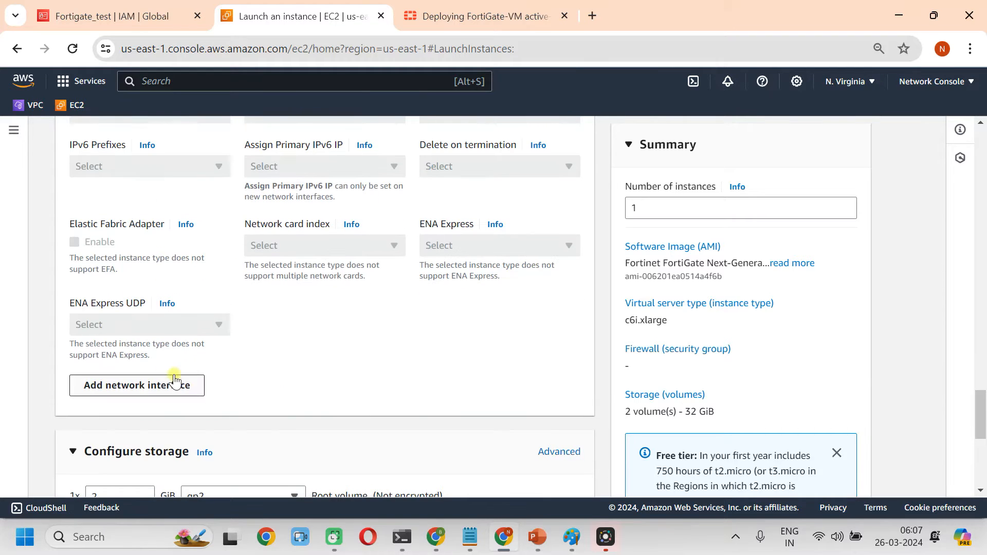
Add network interface 3 as FW2-HA ENI eni-0913f9c2fc7f82236, subnet cleared
left_click(149, 388)
scroll(361, 391, "down", 1)
left_click(355, 365)
scroll(363, 378, "down", 3)
scroll(380, 306, "down", 2)
scroll(342, 289, "down", 3)
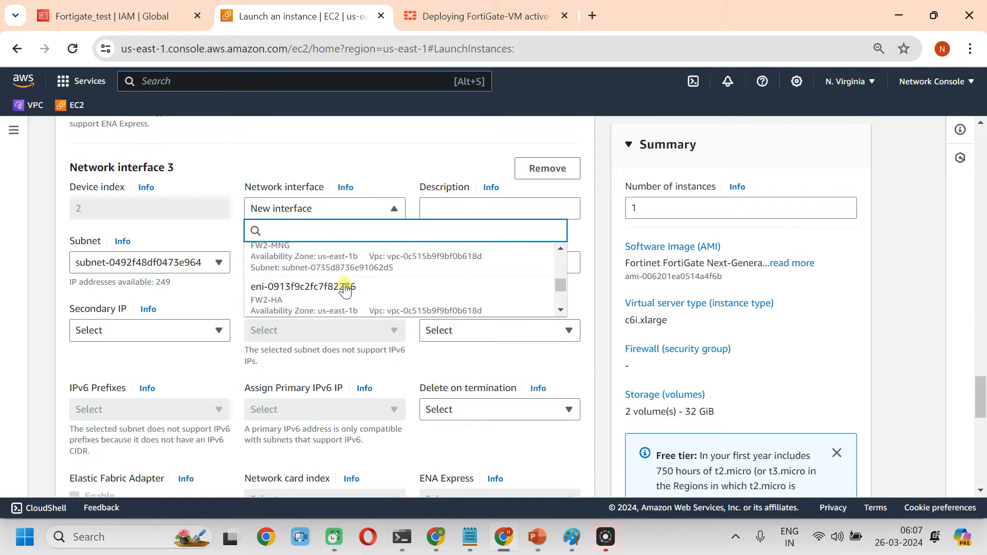
left_click(316, 291)
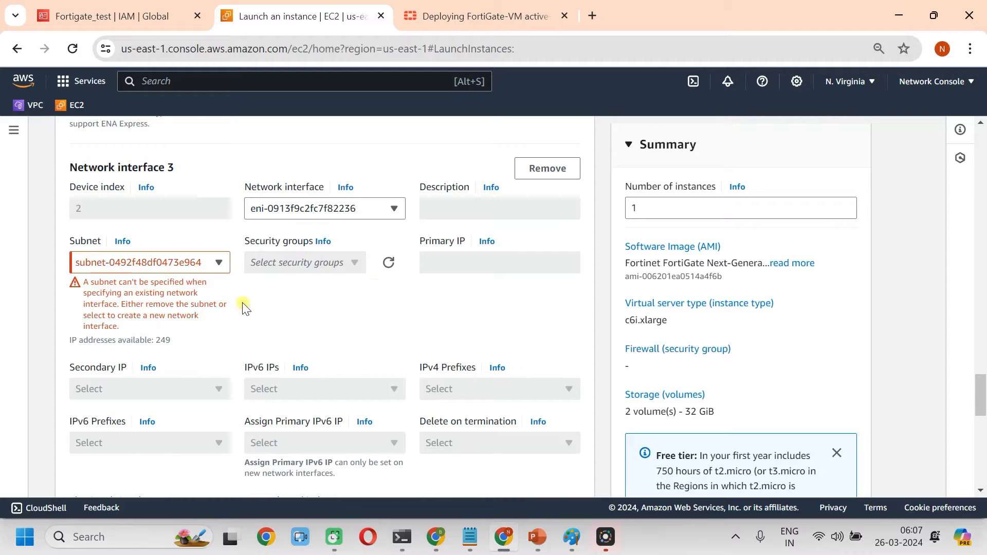
left_click(199, 262)
left_click(132, 308)
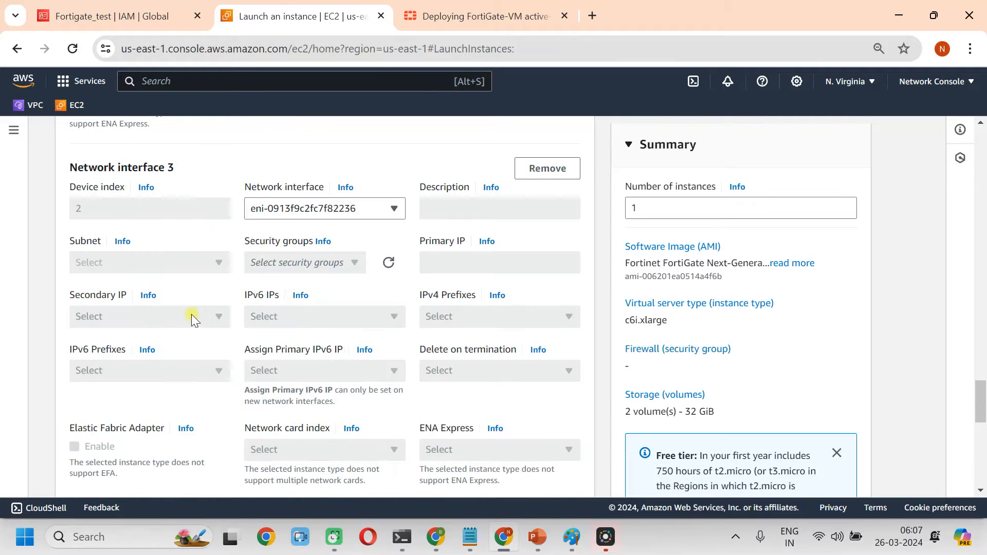
scroll(192, 320, "down", 3)
scroll(154, 337, "down", 1)
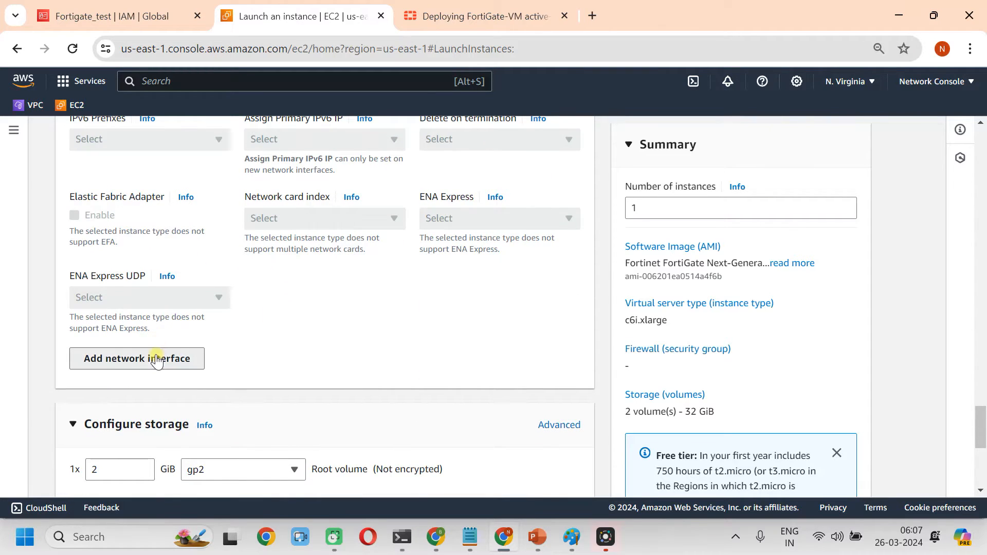
Add network interface 4 as FW2-MNG ENI eni-03cbcadc39e8ee099, subnet cleared
left_click(159, 357)
left_click(330, 409)
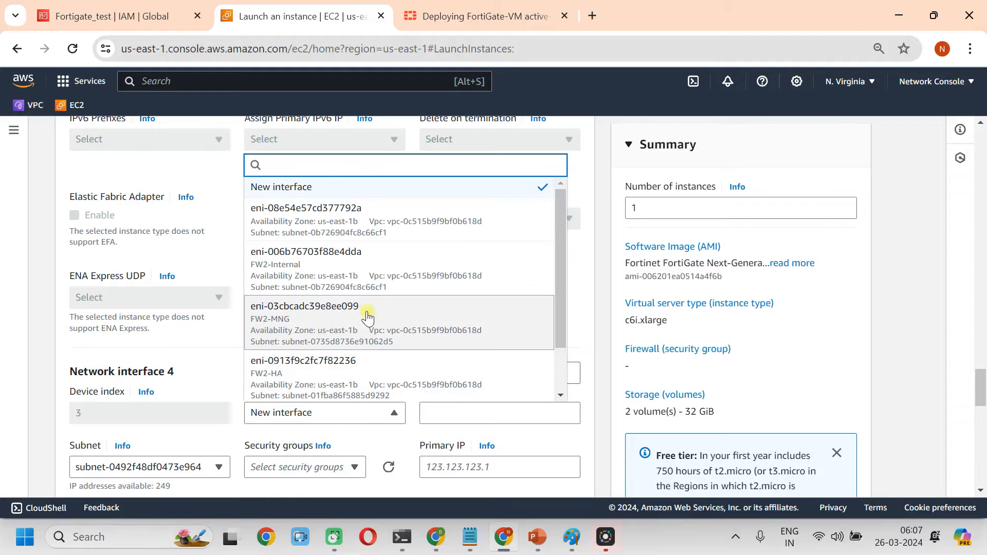
left_click(329, 329)
scroll(211, 337, "down", 3)
left_click(207, 312)
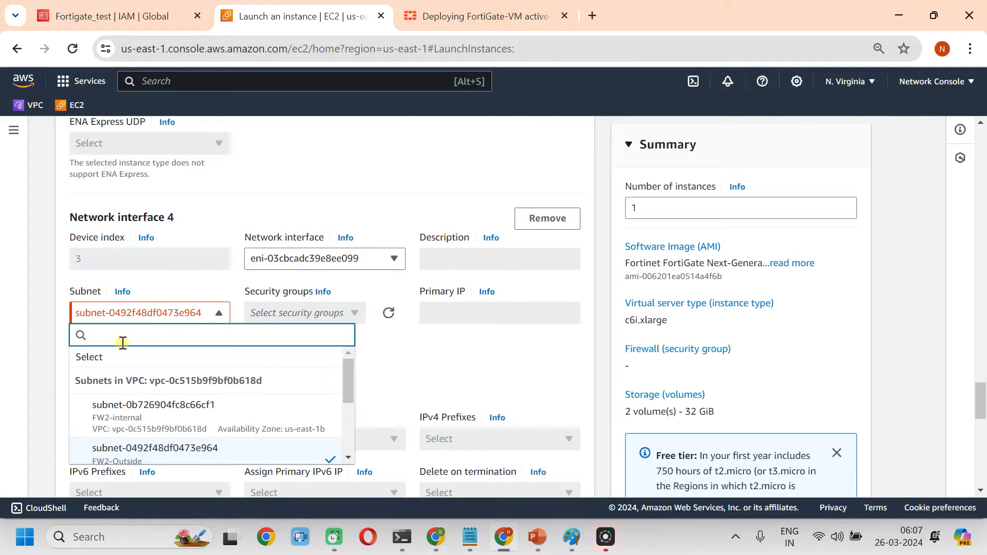
left_click(112, 362)
scroll(112, 362, "down", 10)
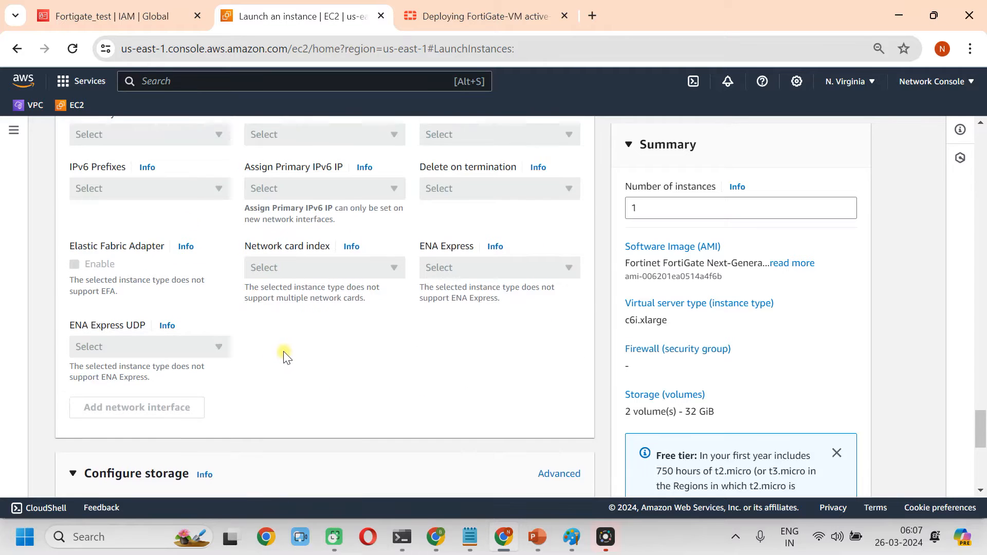
scroll(195, 339, "down", 1)
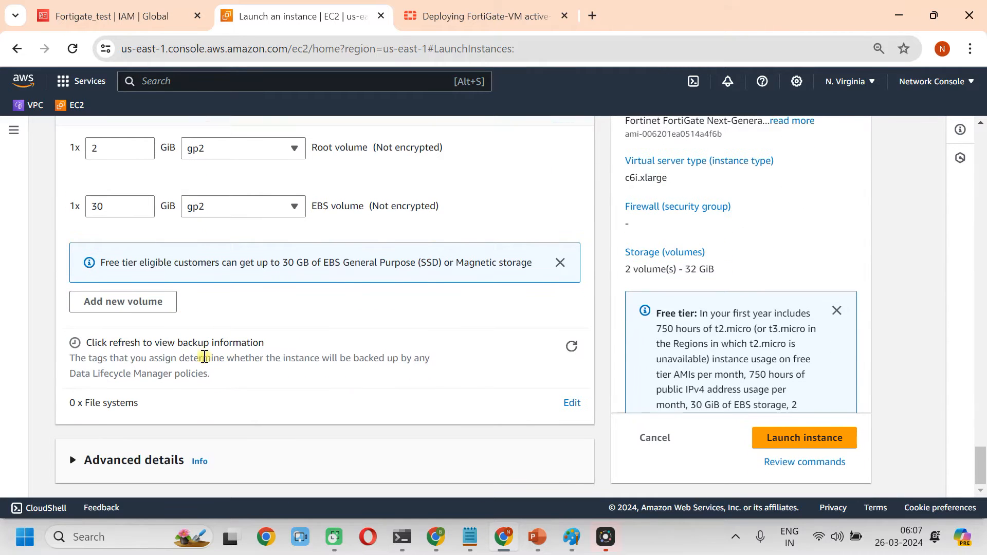
Set FW2's IAM instance profile to Fortigate_test in Advanced details
left_click(76, 473)
scroll(216, 417, "down", 4)
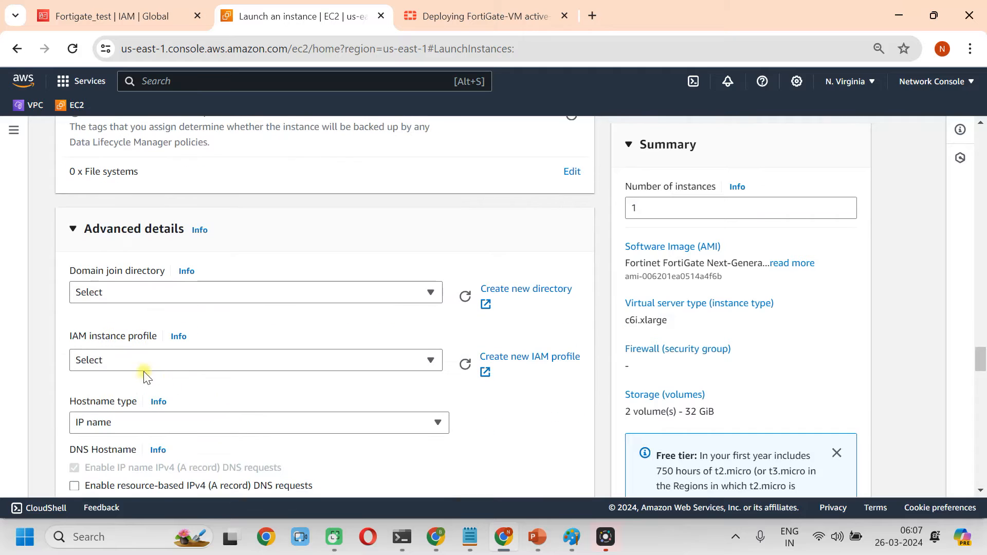
left_click(170, 366)
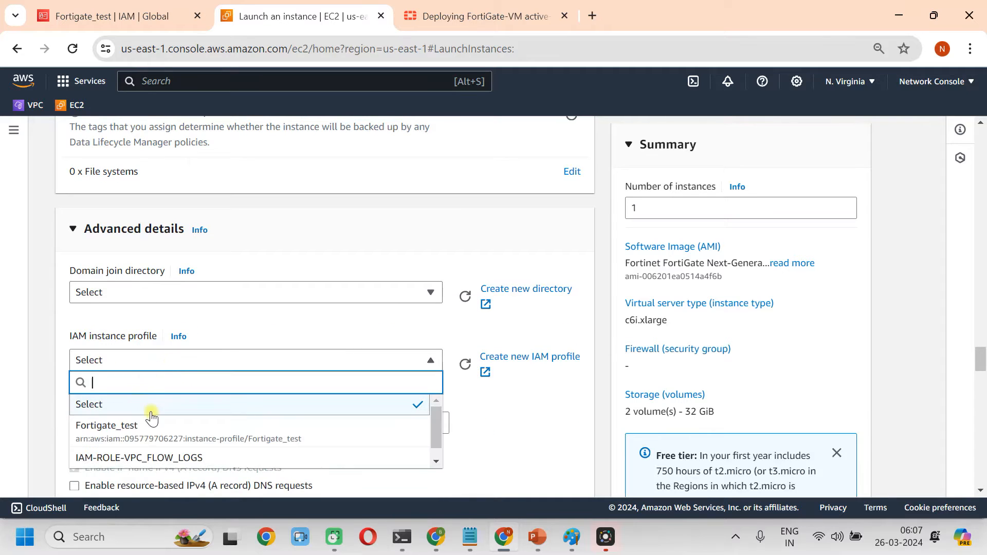
left_click(138, 425)
Launch the FW2 instance
scroll(253, 387, "down", 5)
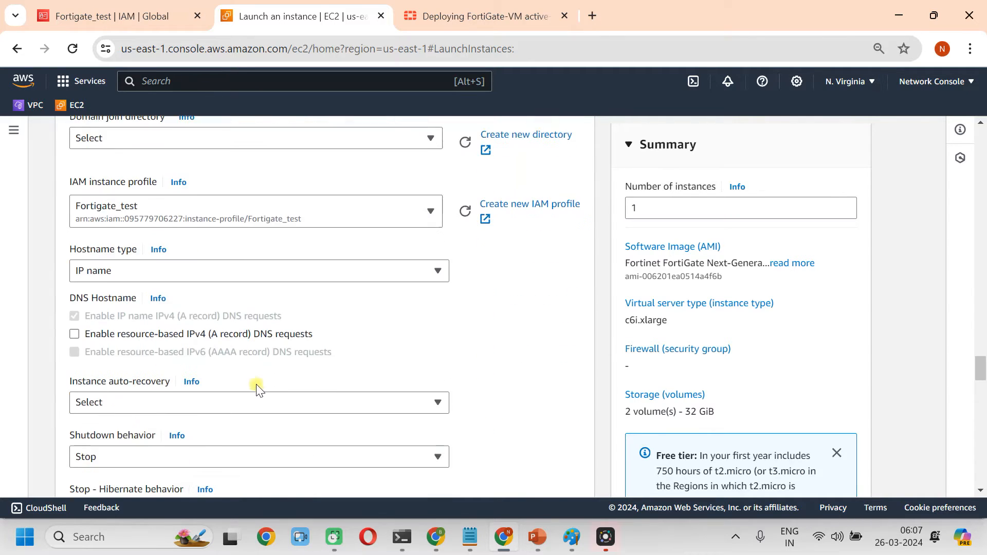
scroll(441, 393, "down", 20)
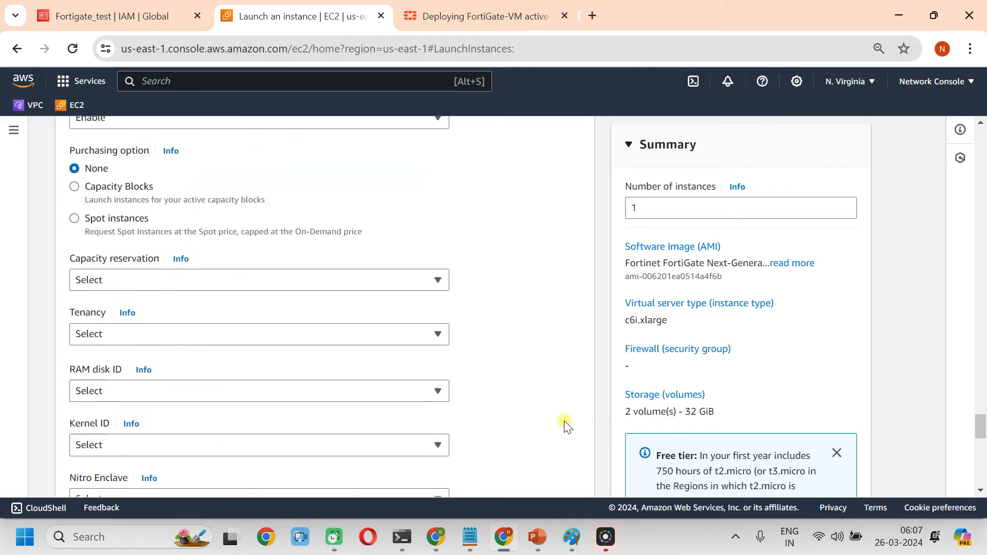
scroll(478, 397, "down", 3)
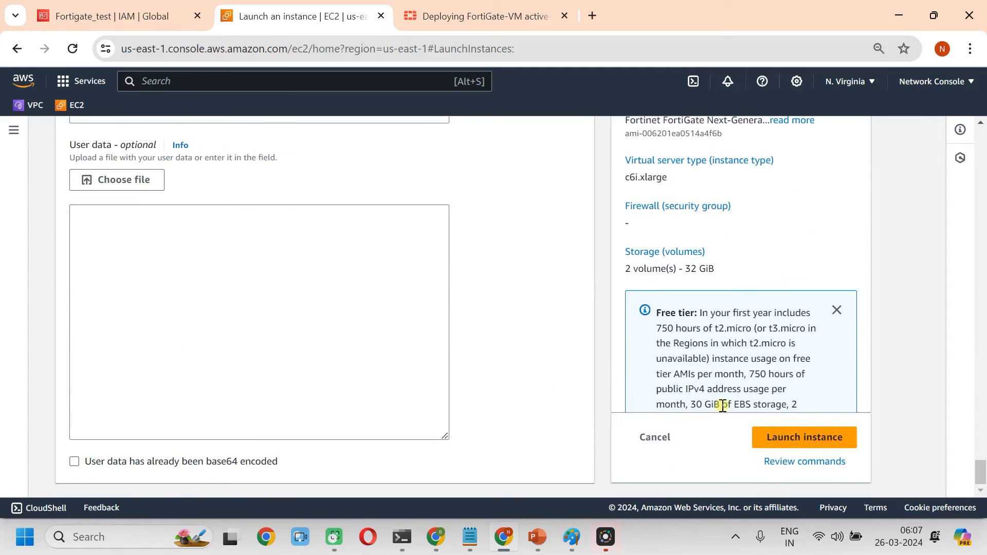
left_click(805, 436)
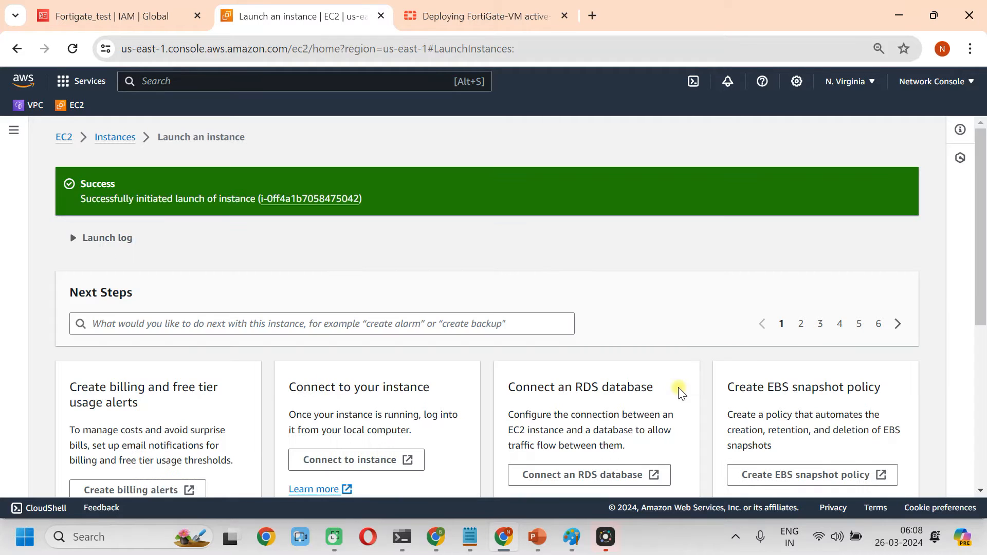
Refresh the EC2 instance list and select FW2 instead of FW1 to show its details
left_click(125, 146)
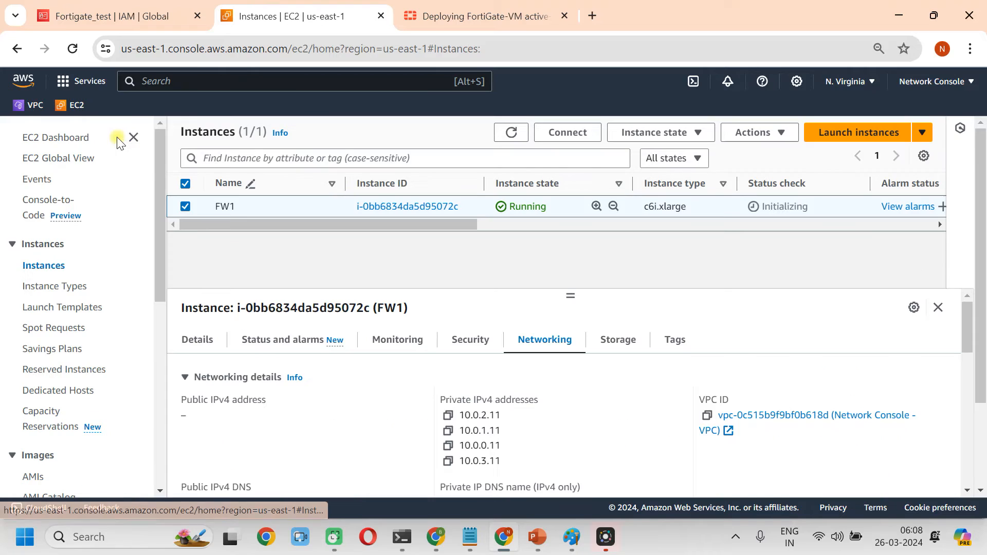
left_click(511, 133)
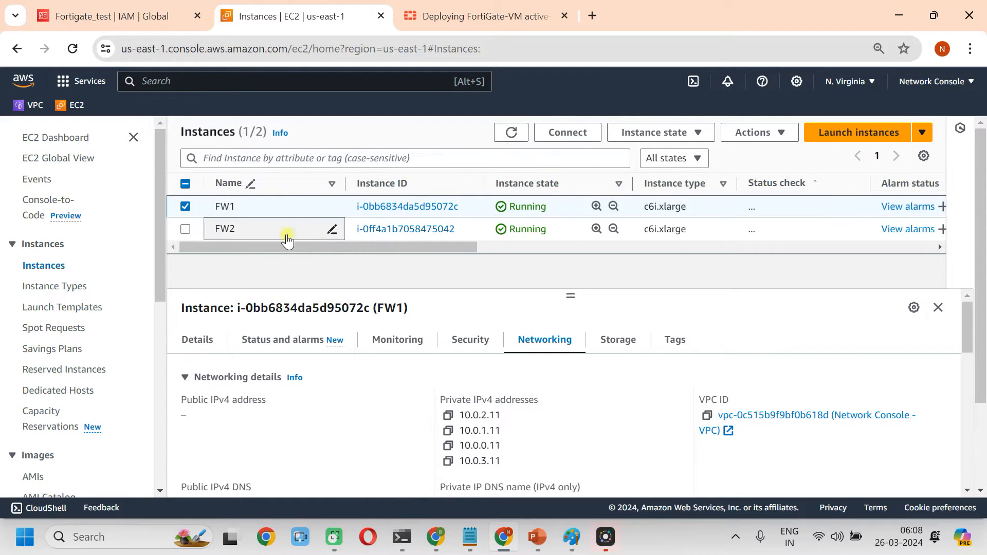
left_click(186, 229)
left_click(185, 206)
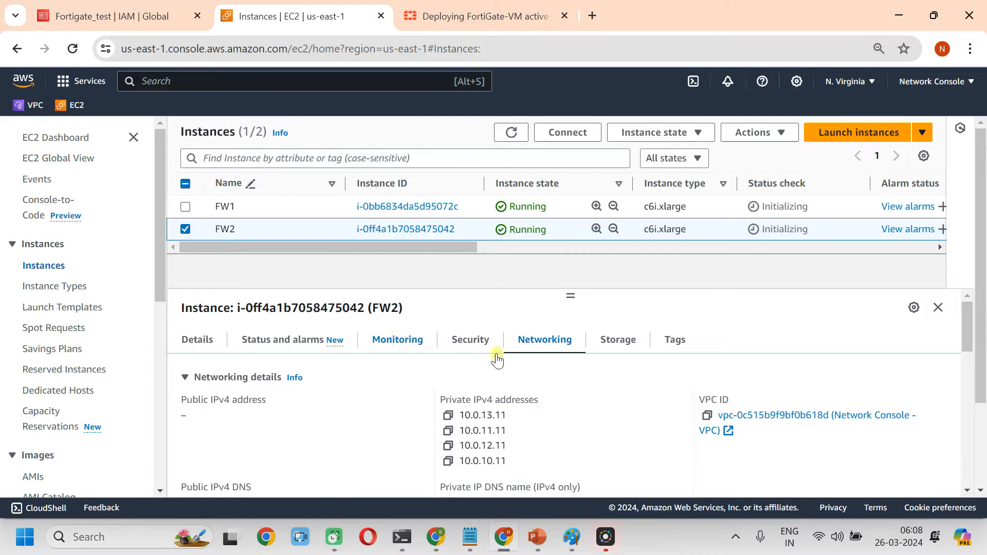
Review FW2's four network interfaces and private IPs 10.0.10.11–10.0.12.11 in the Networking tab
scroll(366, 389, "down", 5)
scroll(391, 401, "down", 5)
scroll(390, 409, "up", 1)
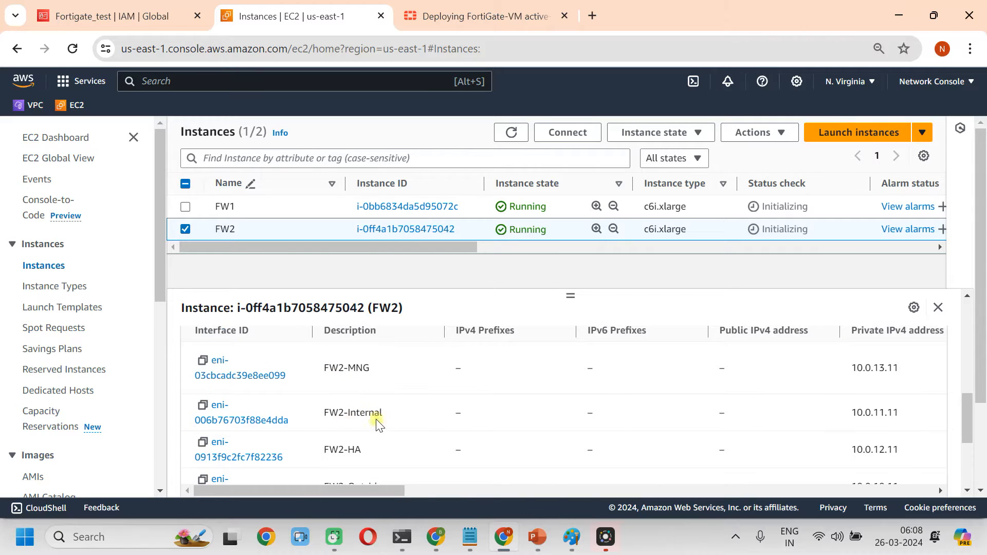
scroll(366, 453, "down", 2)
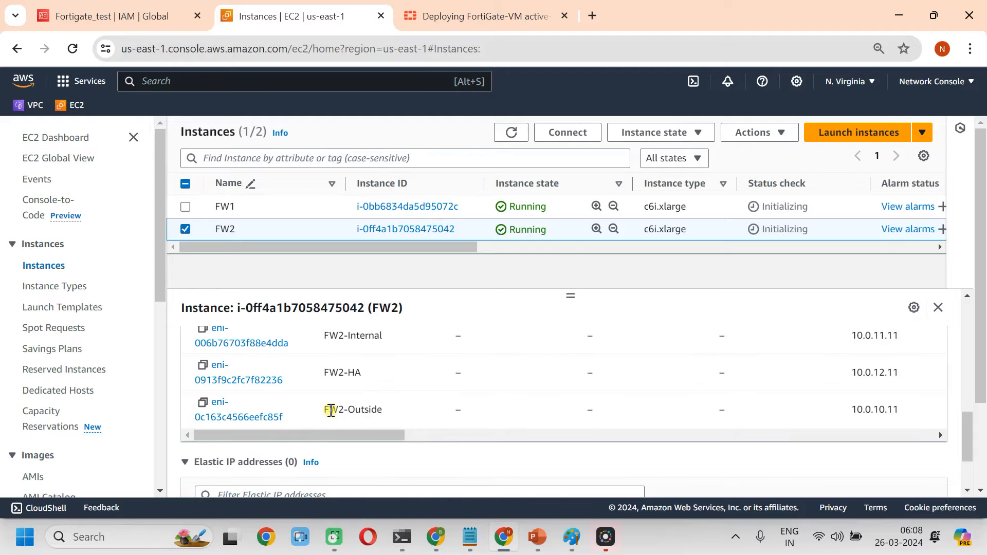
left_click_drag(387, 434, 479, 423)
scroll(624, 416, "up", 3)
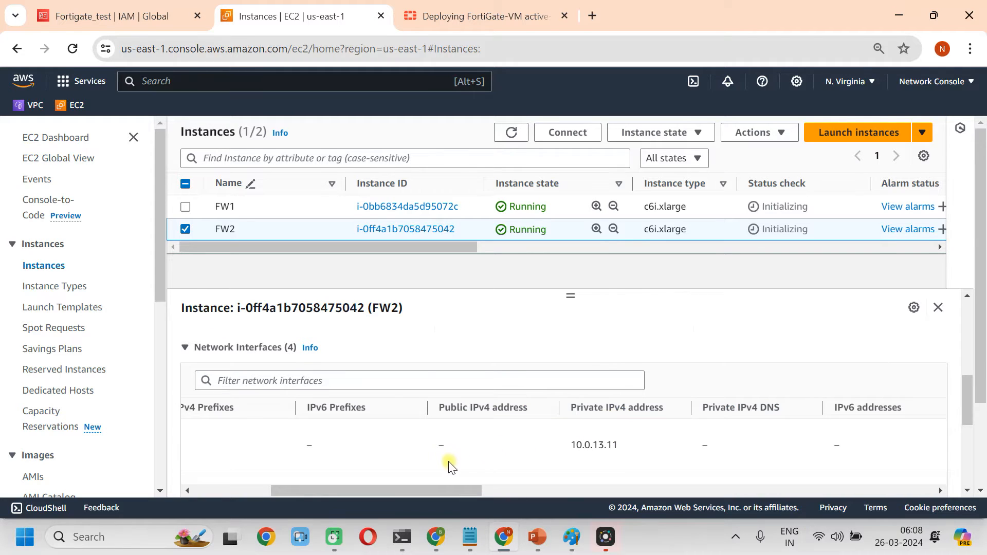
scroll(508, 473, "down", 3)
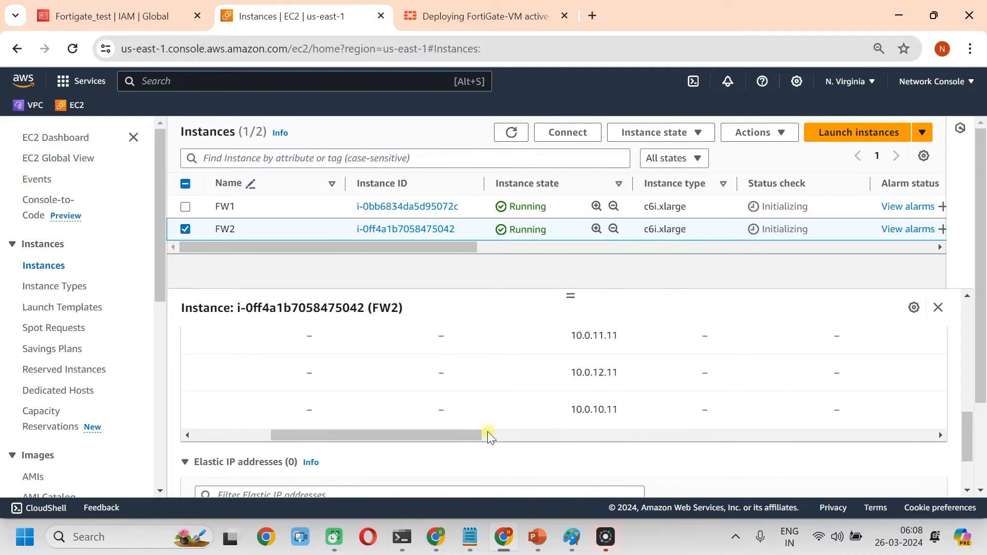
left_click_drag(480, 434, 323, 424)
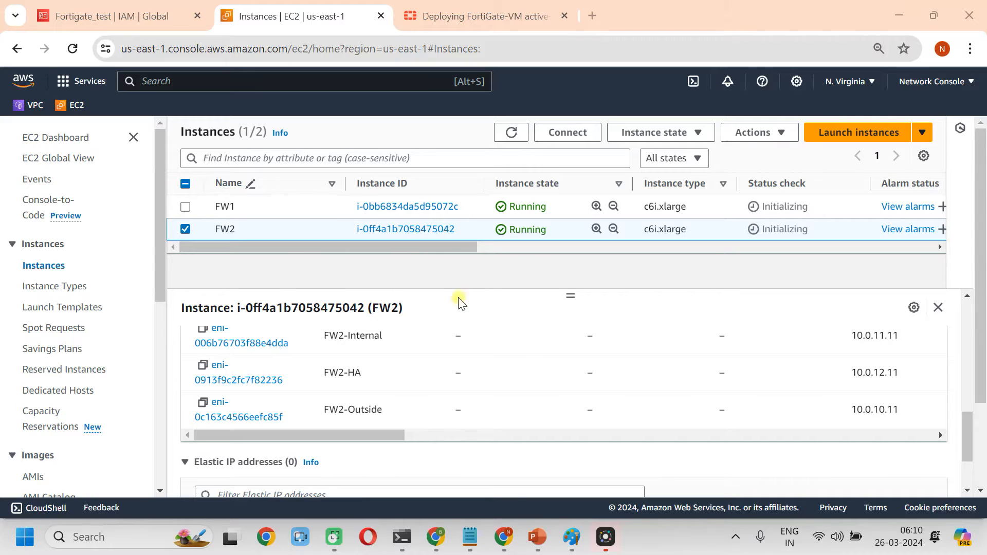
scroll(90, 312, "down", 6)
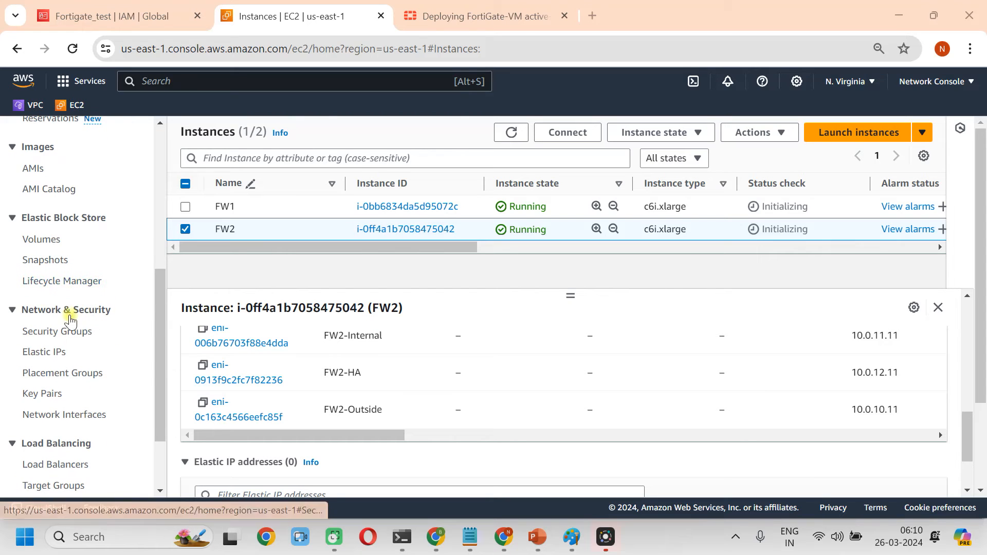
Allocate an Elastic IP with tag Name = FW1_OUTSIDE, yielding 34.194.44.31
left_click(62, 355)
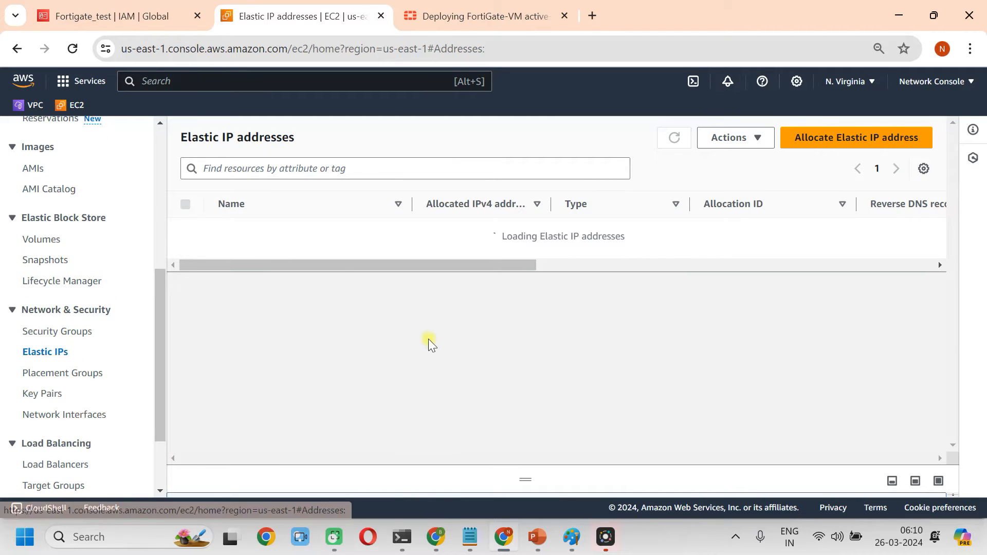
left_click(849, 153)
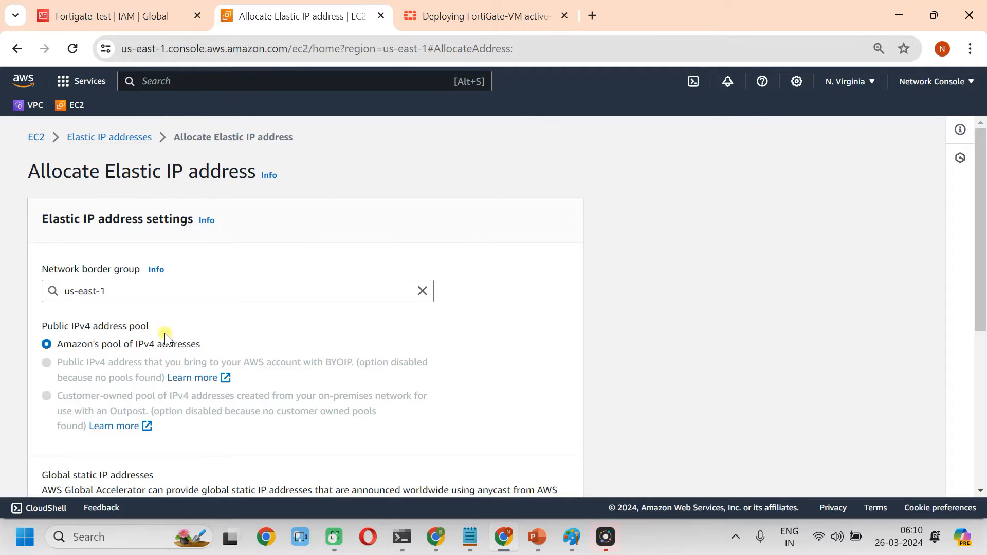
scroll(170, 329, "down", 5)
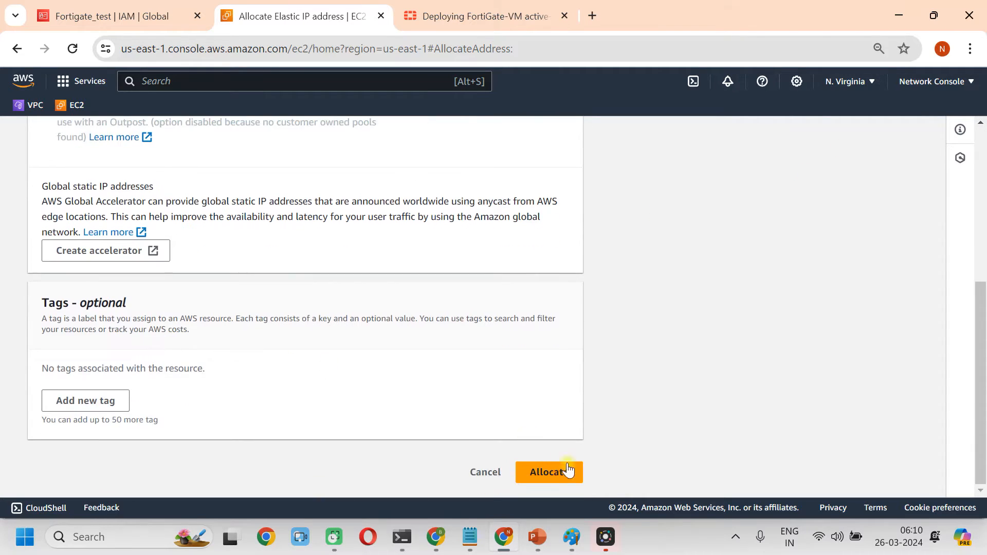
left_click(115, 406)
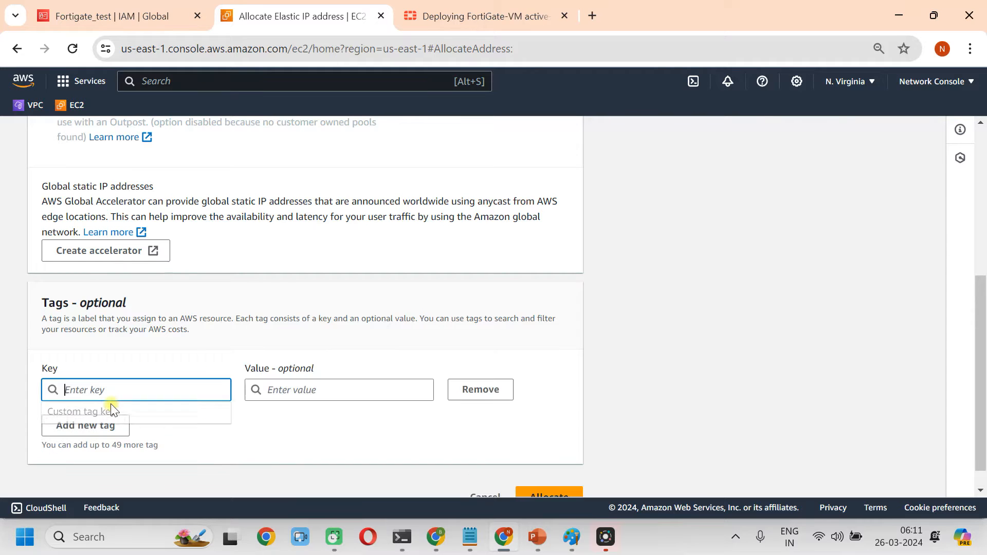
type("Name")
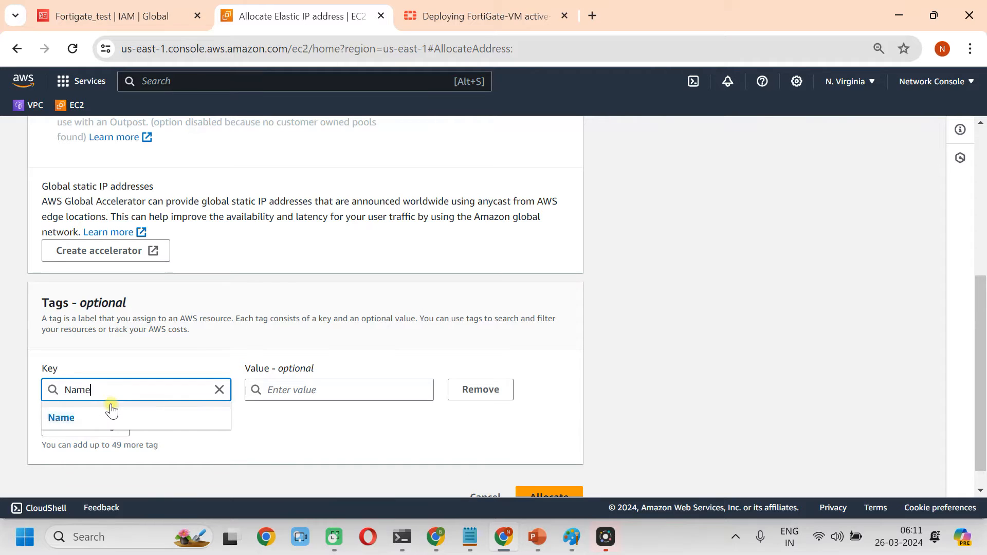
left_click(109, 426)
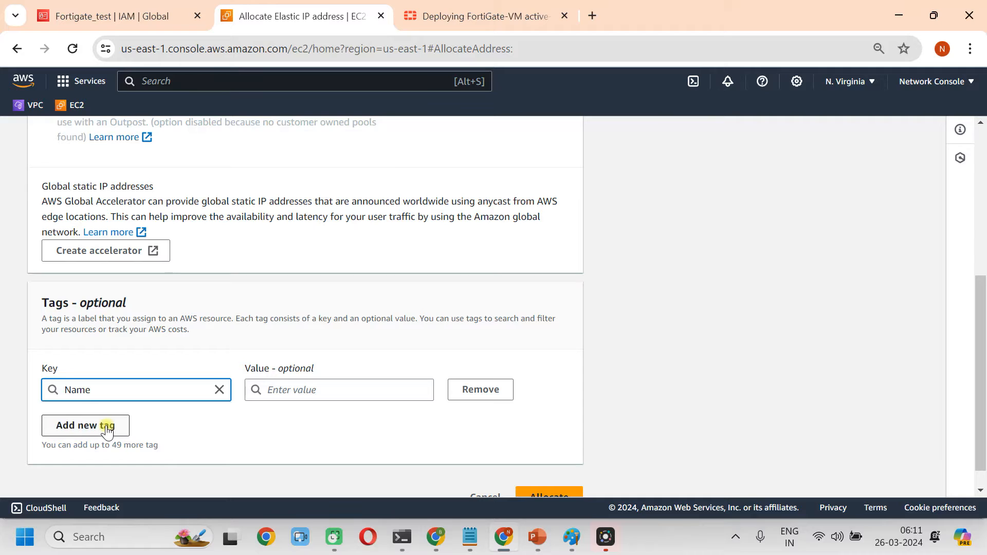
left_click(278, 395)
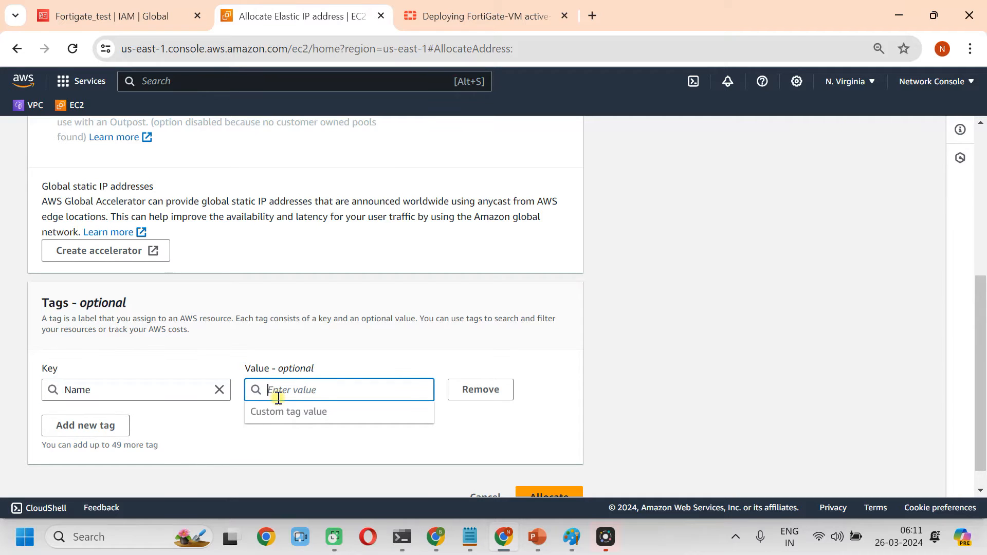
type("FW1")
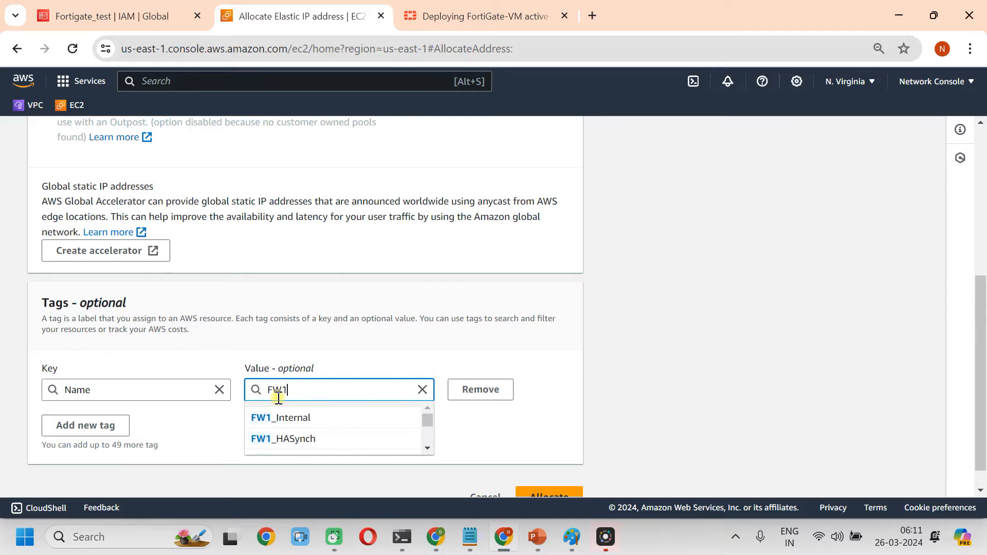
type("_OUTSIDE")
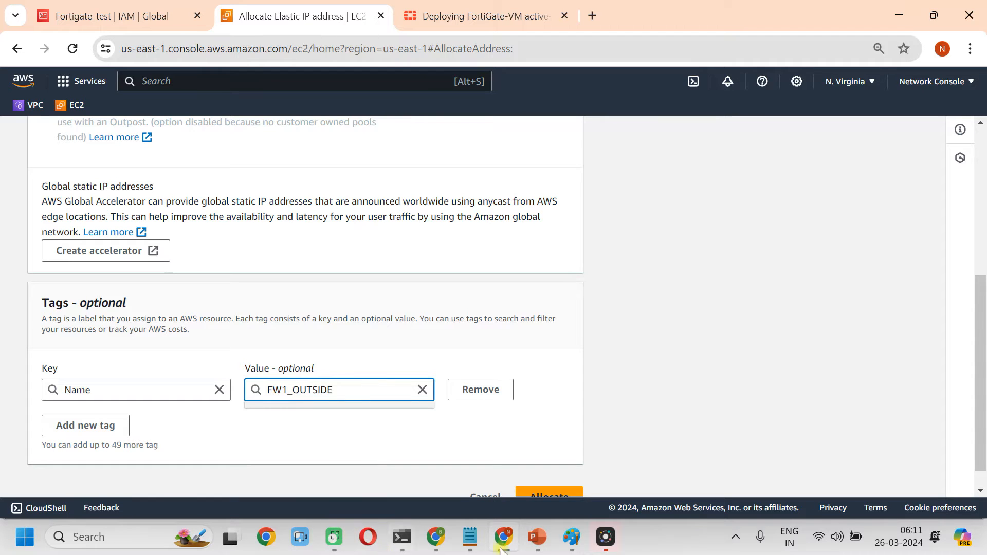
left_click(559, 493)
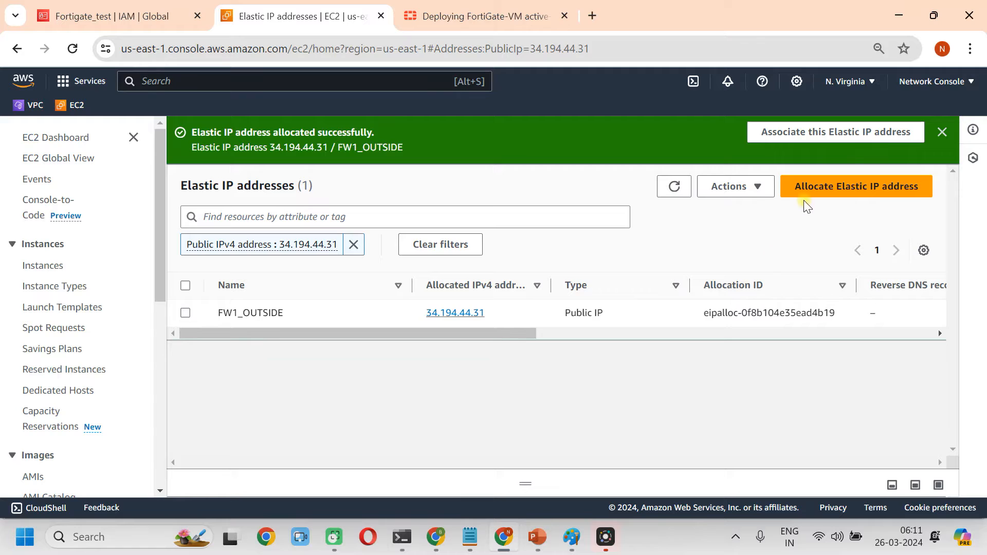
Allocate an Elastic IP tagged Name = FW2-OUTSIDE (3.233.47.48)
left_click(803, 198)
scroll(171, 332, "down", 2)
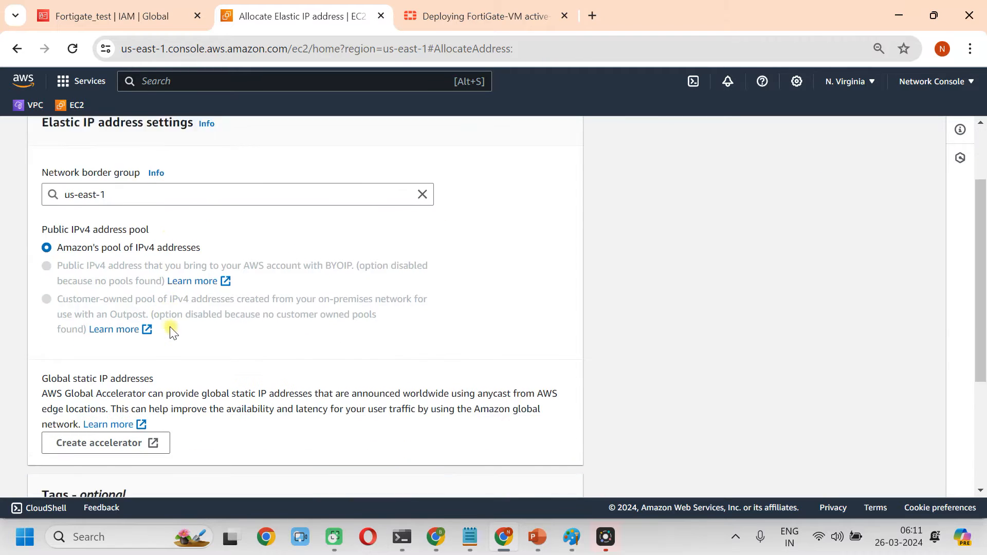
scroll(172, 332, "down", 4)
left_click(122, 398)
type("Nam")
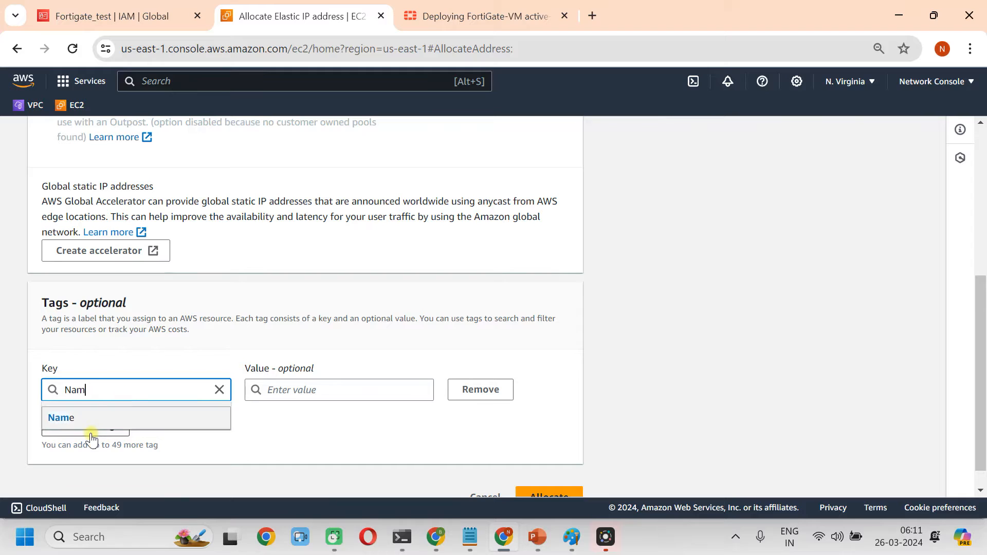
left_click(95, 417)
left_click(273, 390)
type("FW2-O")
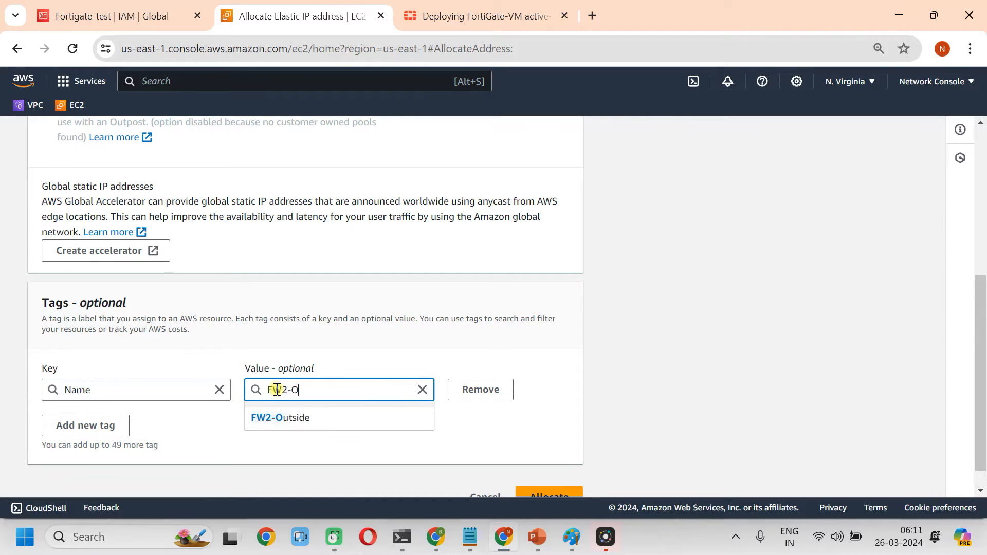
type("UTSIDE")
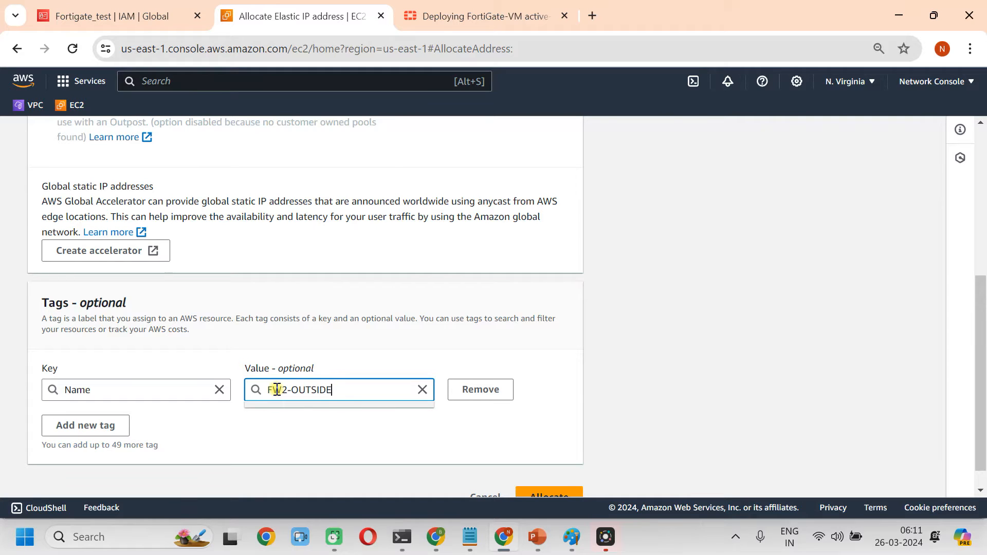
left_click(545, 492)
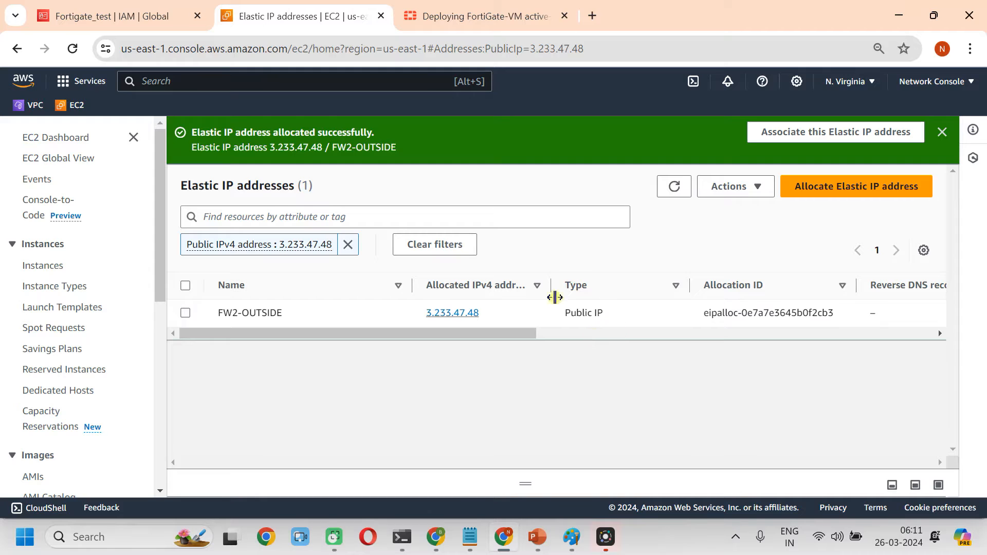
Allocate another Elastic IP tagged Name = WAN (35.169.221.132)
left_click(836, 187)
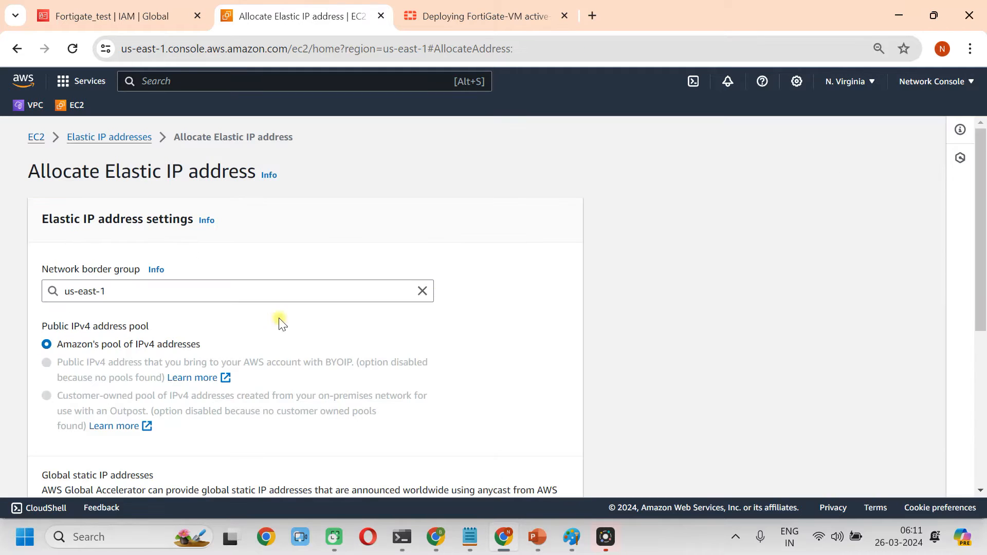
scroll(146, 402, "down", 5)
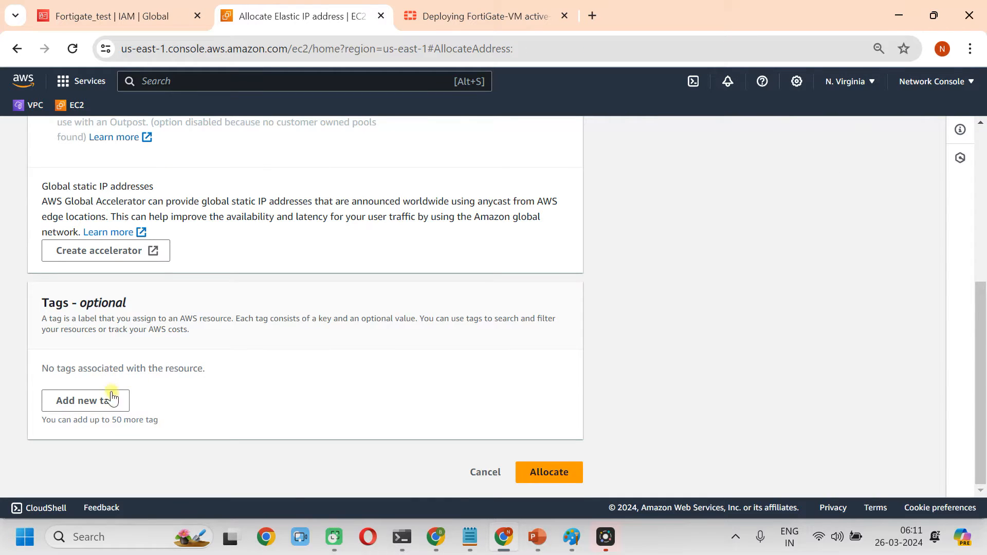
left_click(121, 401)
type("Name")
left_click(108, 414)
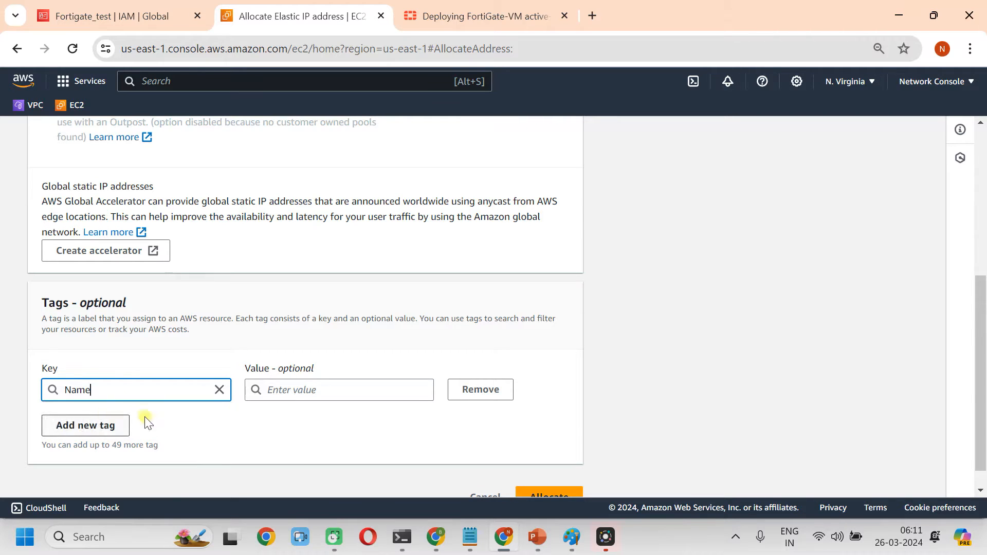
left_click(309, 390)
type("WAN")
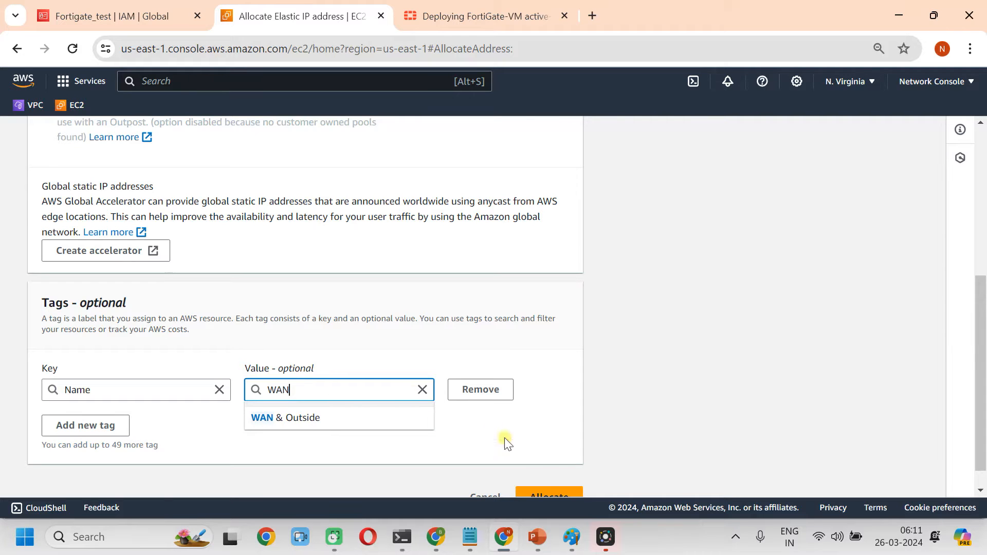
left_click(552, 489)
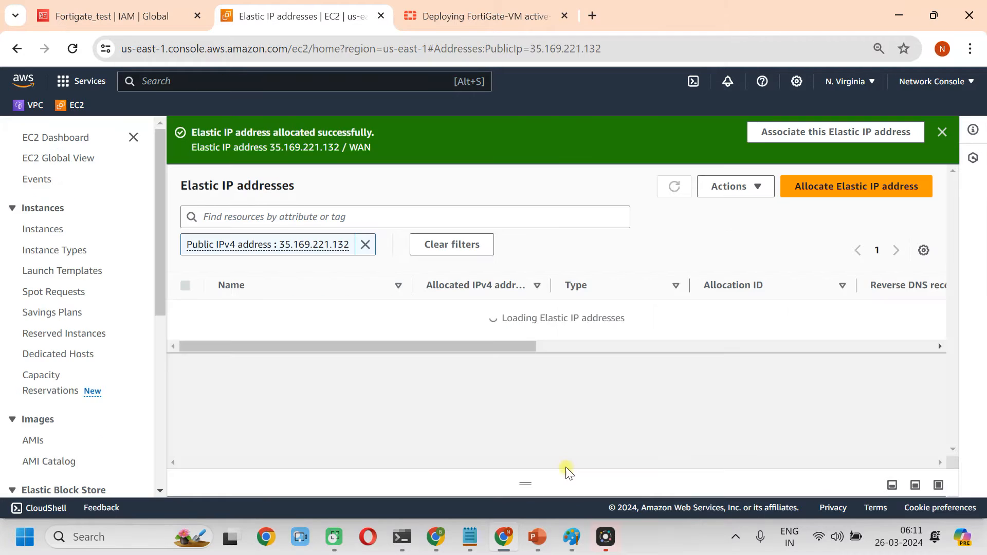
Clear the Elastic IP filter and start associating the FW1_OUTSIDE address 34.194.44.31
left_click(366, 244)
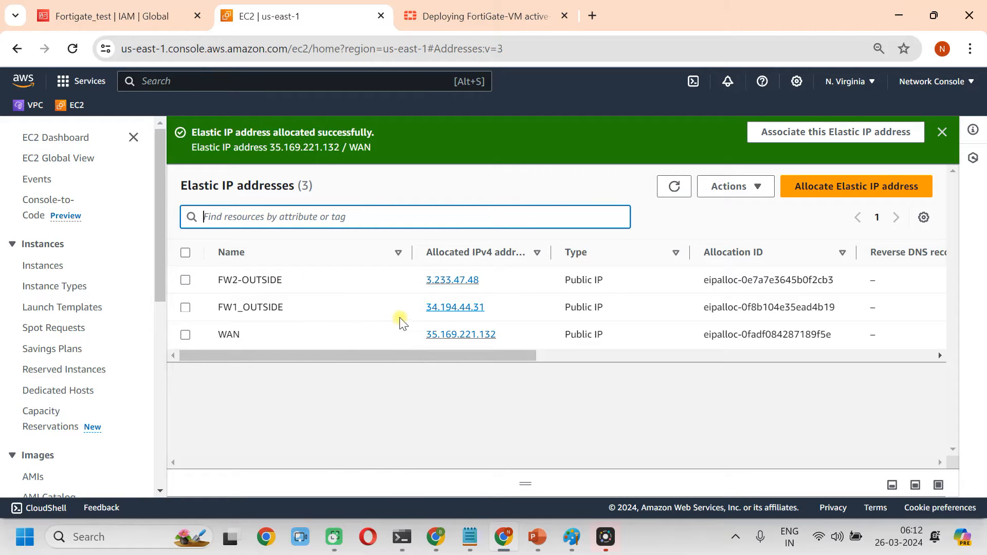
left_click_drag(509, 354, 316, 358)
left_click(186, 308)
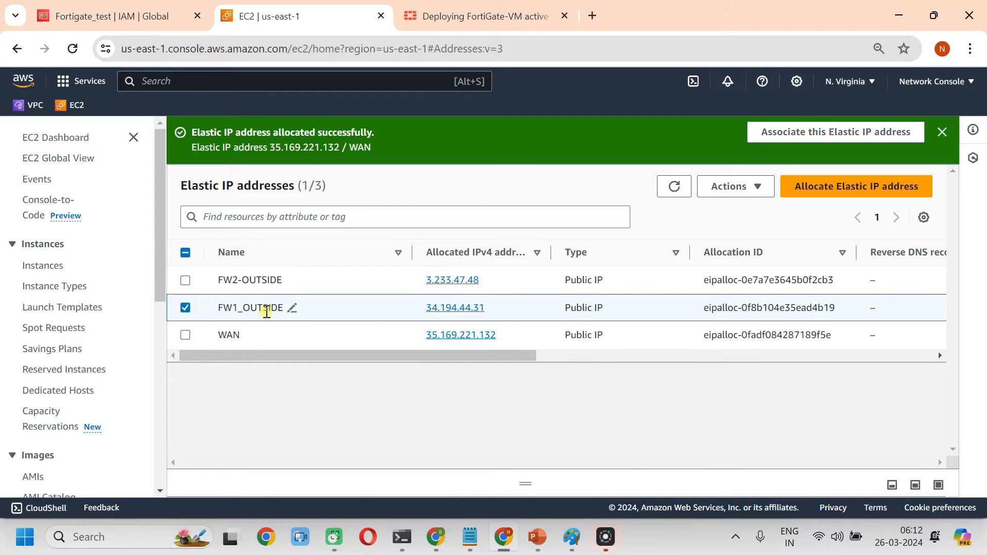
left_click(752, 190)
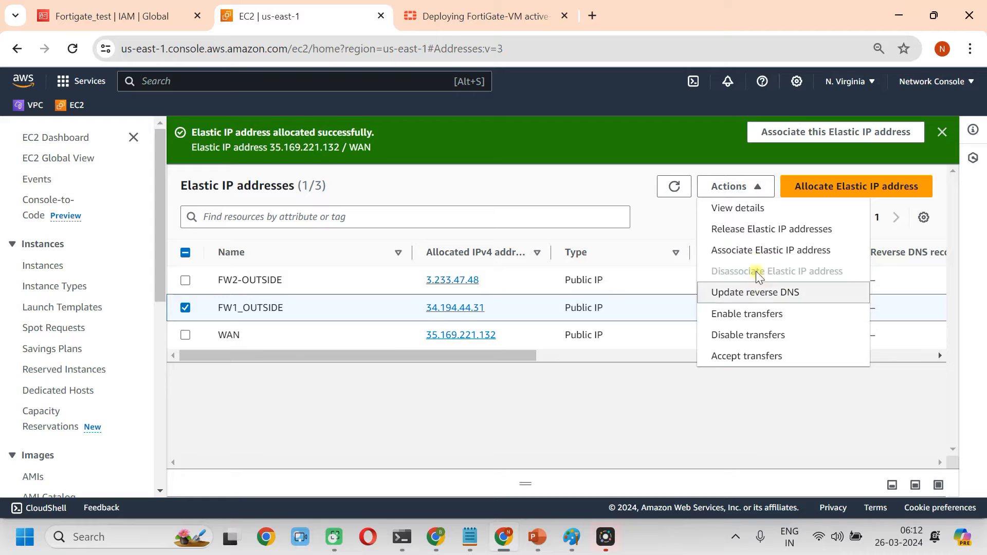
left_click(757, 251)
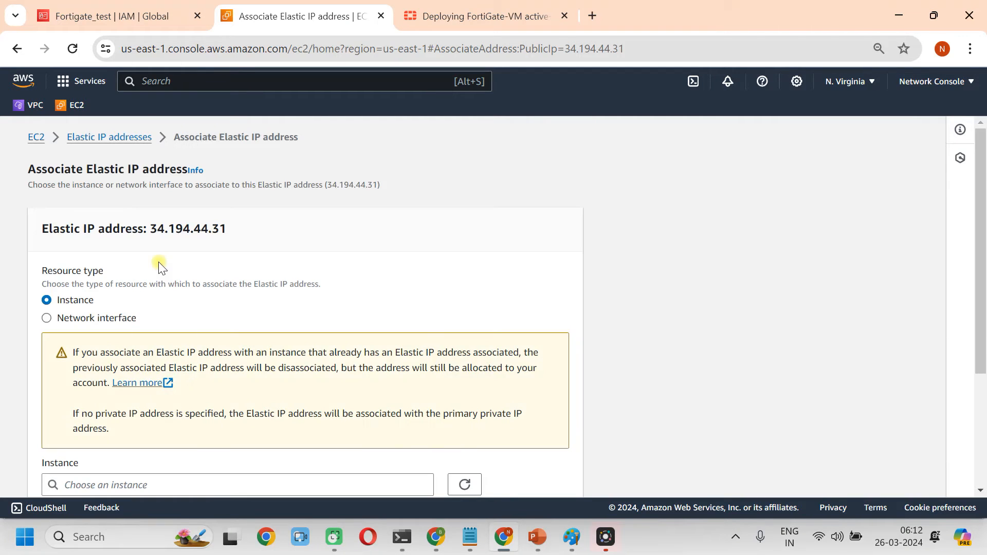
Associate it with the FW1-Outside network interface at private IP 10.0.0.11
scroll(51, 281, "down", 1)
left_click(47, 241)
scroll(154, 288, "down", 2)
left_click(177, 311)
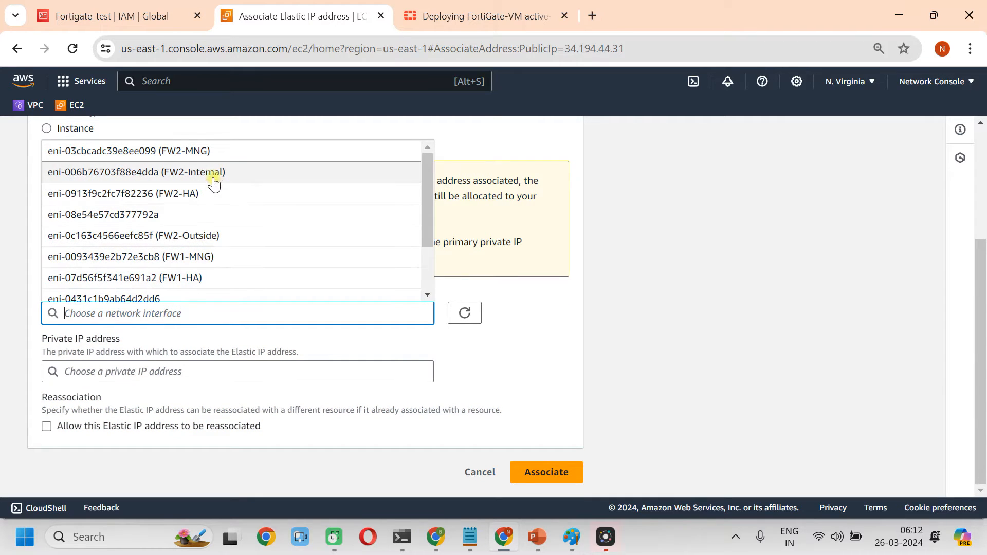
scroll(217, 184, "down", 2)
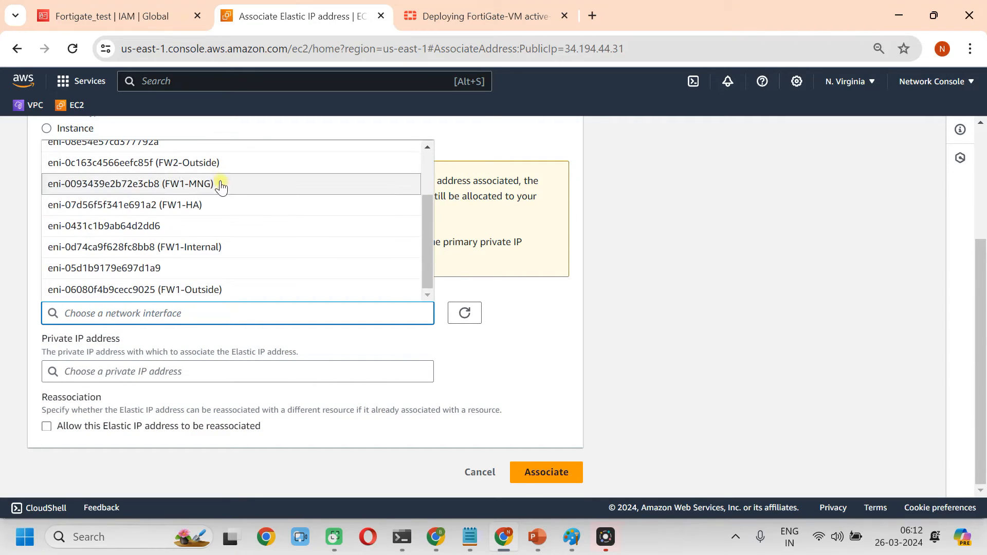
left_click(199, 290)
left_click(174, 364)
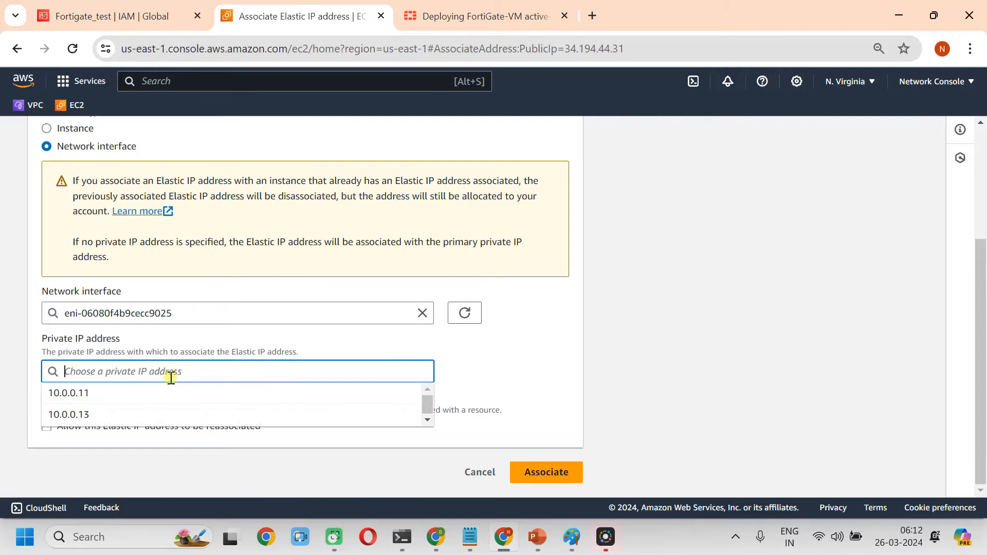
left_click(132, 392)
left_click(553, 477)
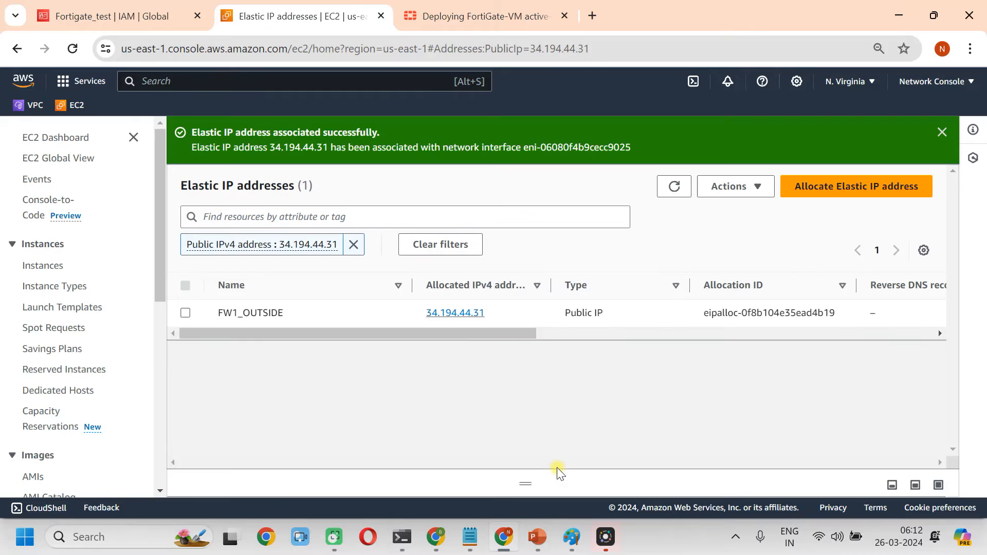
Associate FW2-OUTSIDE (3.233.47.48) with the FW2-Outside network interface at private IP 10.0.10.11
left_click(354, 244)
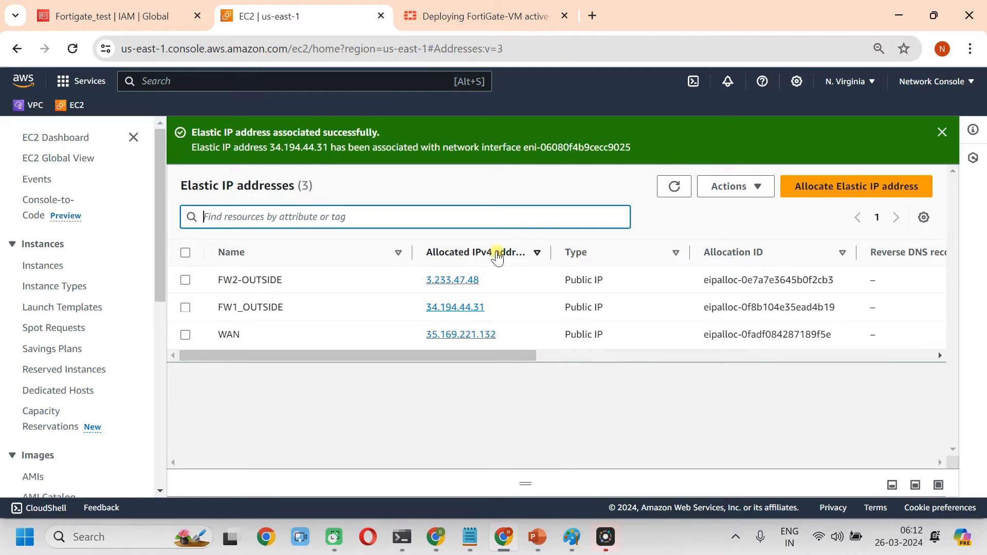
left_click(186, 280)
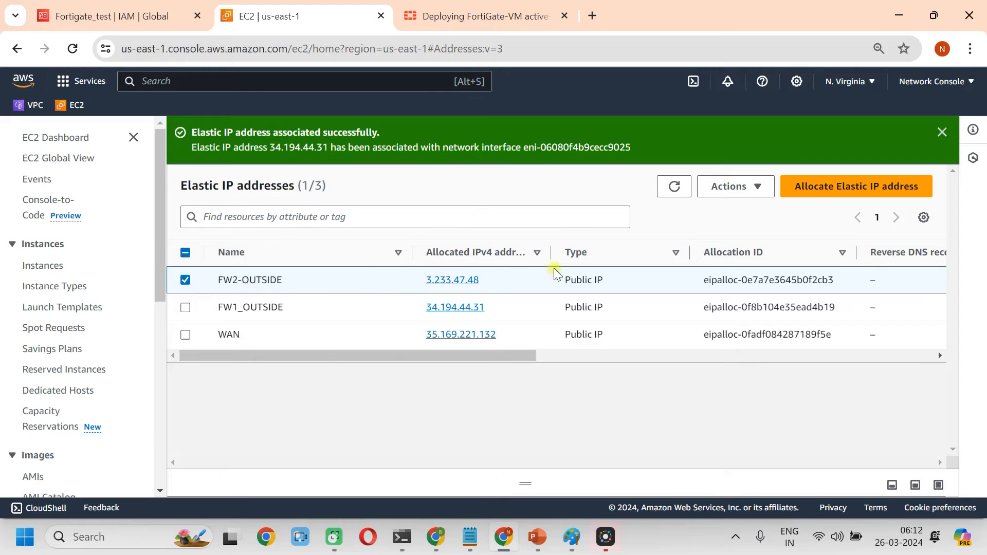
left_click(750, 191)
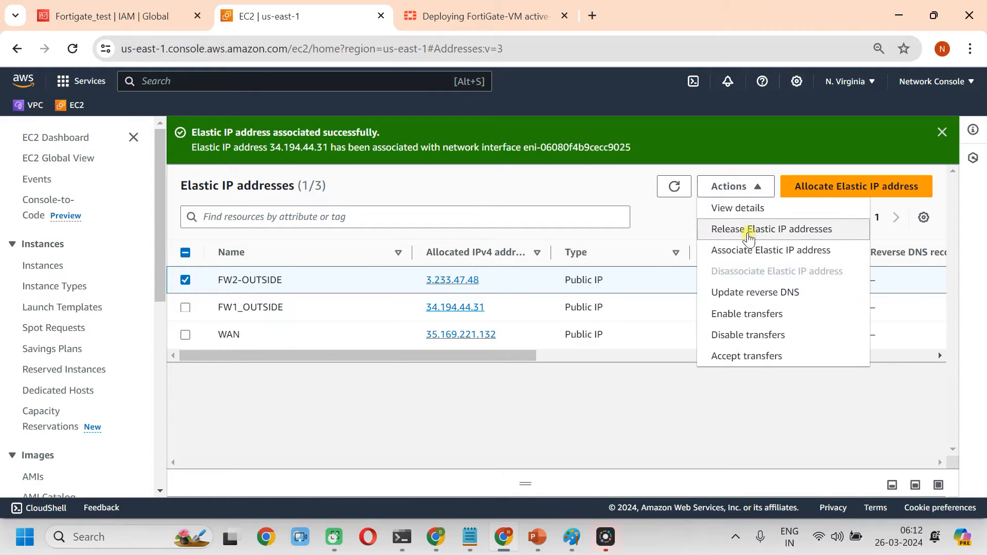
left_click(749, 247)
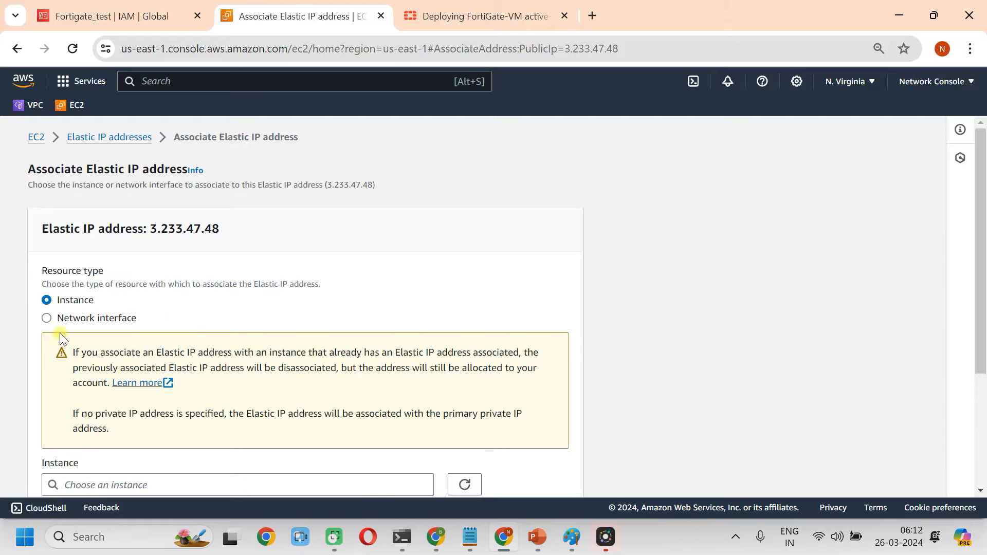
left_click(46, 318)
scroll(229, 337, "down", 3)
left_click(221, 313)
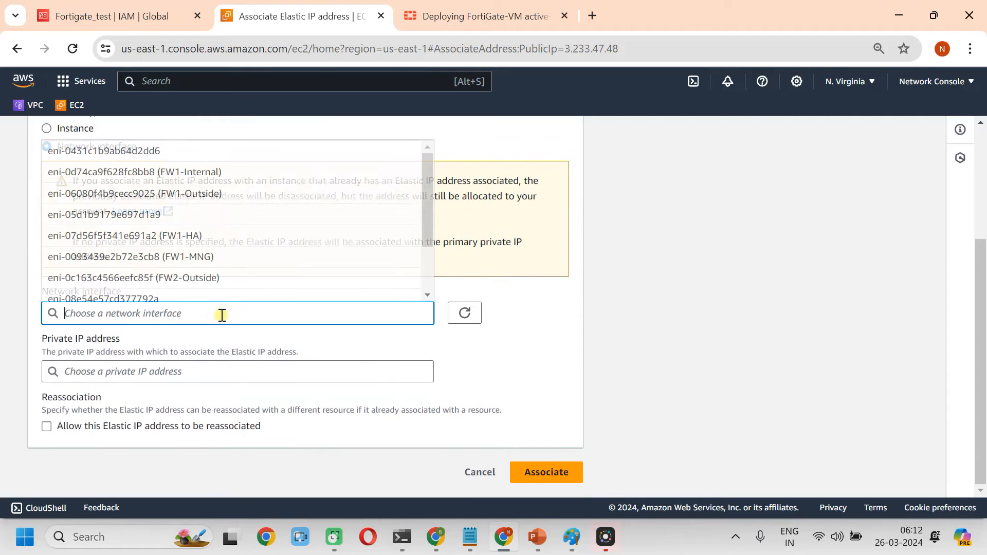
left_click(198, 287)
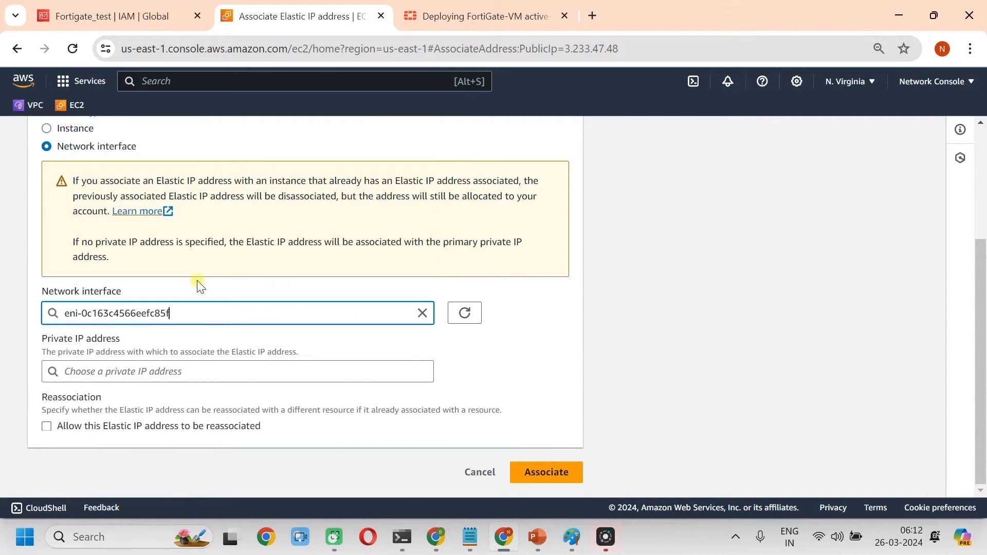
left_click(173, 371)
left_click(138, 399)
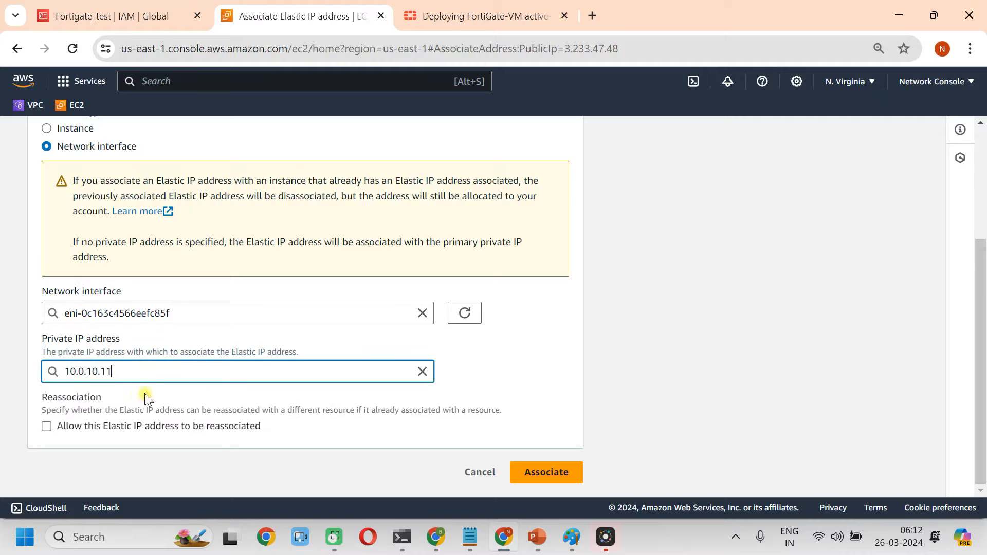
left_click(543, 469)
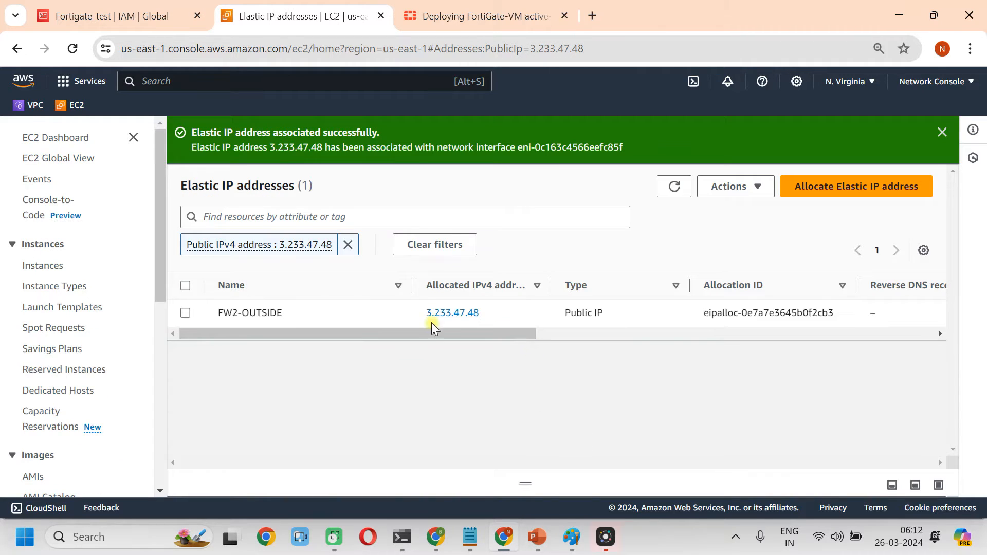
Clear the filter and review the Elastic IP list, where only WAN remains unassociated
left_click(348, 245)
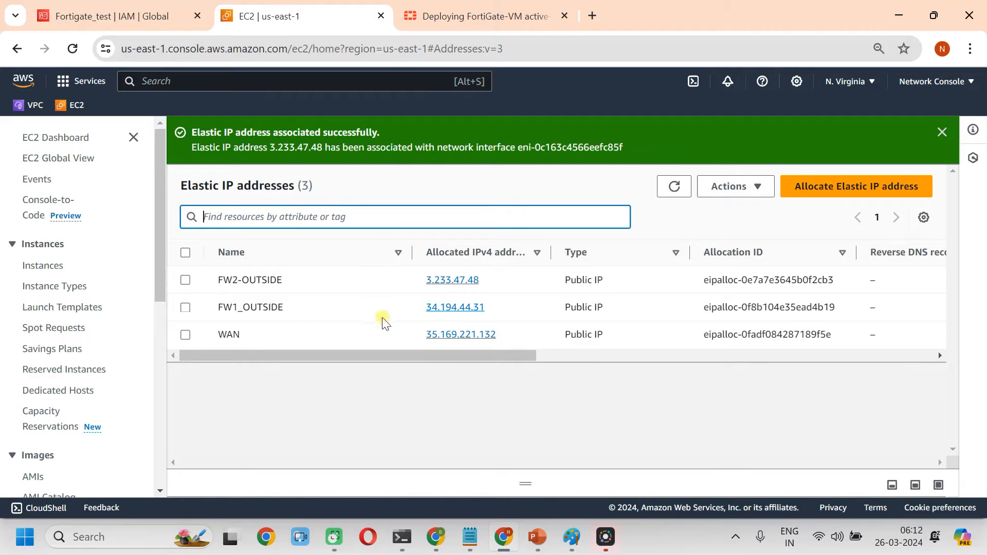
left_click_drag(501, 359, 751, 355)
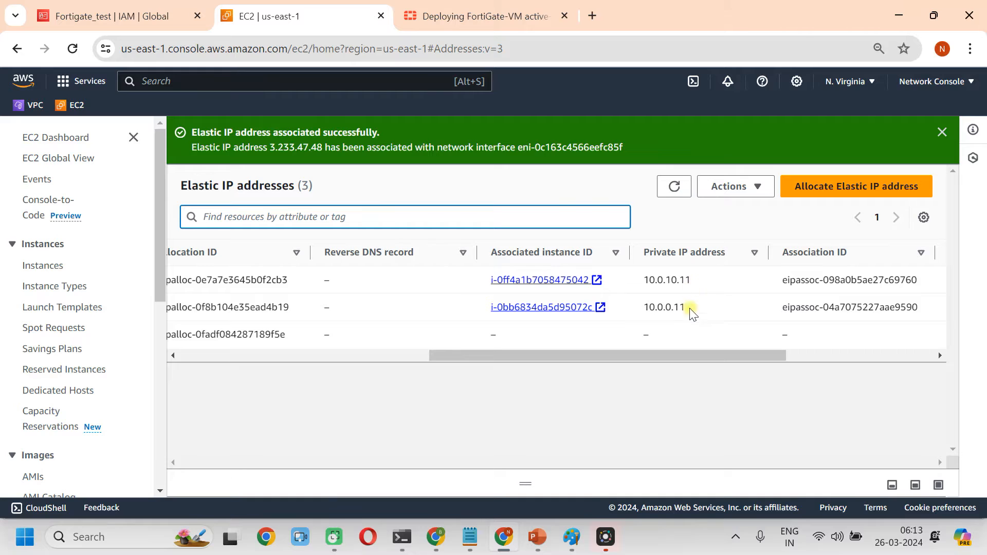
left_click_drag(696, 359, 381, 363)
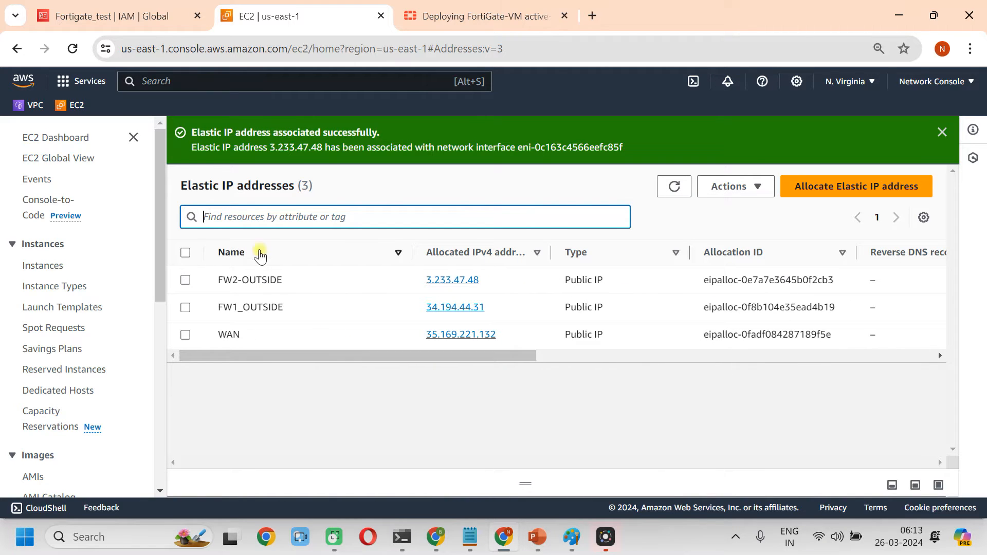
Associate the WAN Elastic IP with FW1-Outside interface eni-06080f4b9cecc9025 at private IP 10.0.0.13
left_click(187, 336)
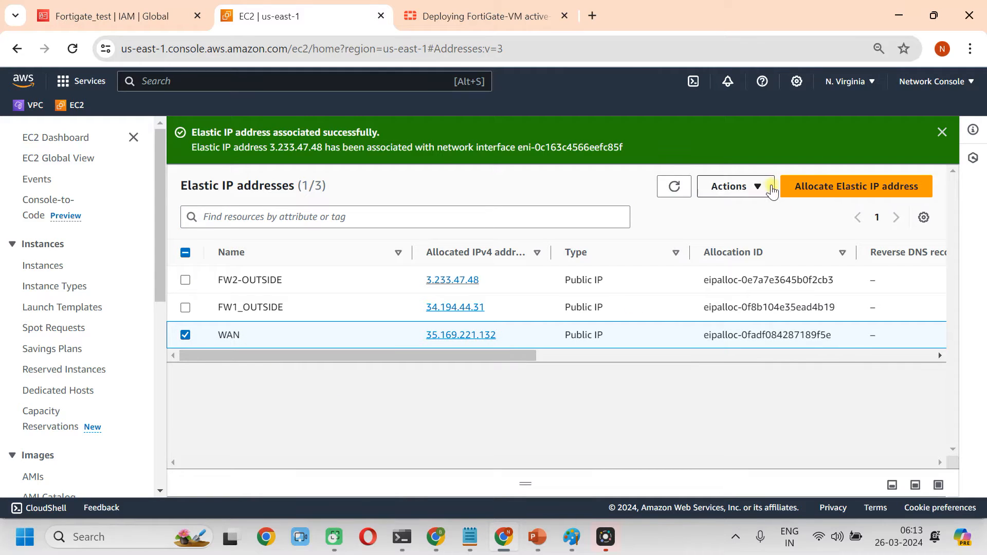
left_click(755, 186)
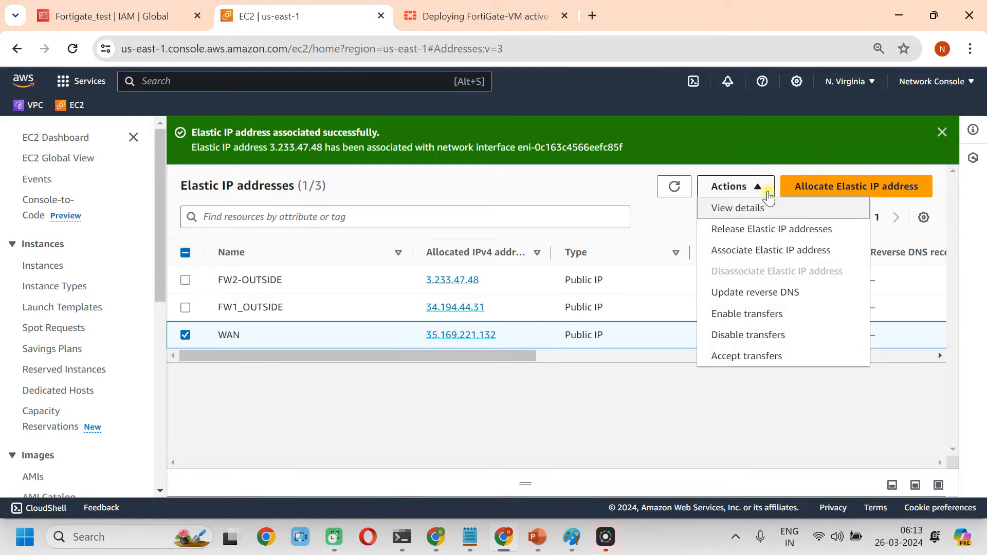
left_click(764, 250)
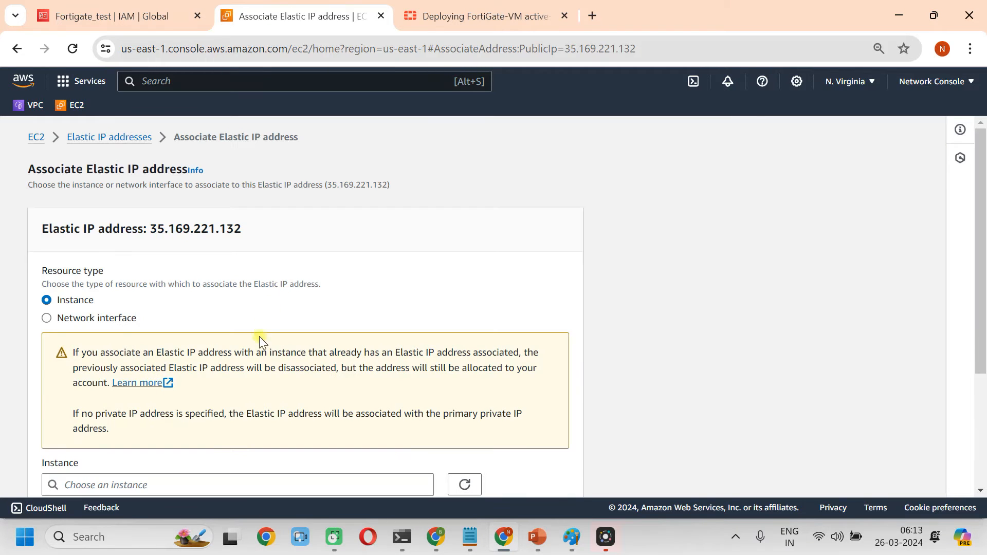
left_click(46, 317)
scroll(149, 324, "down", 3)
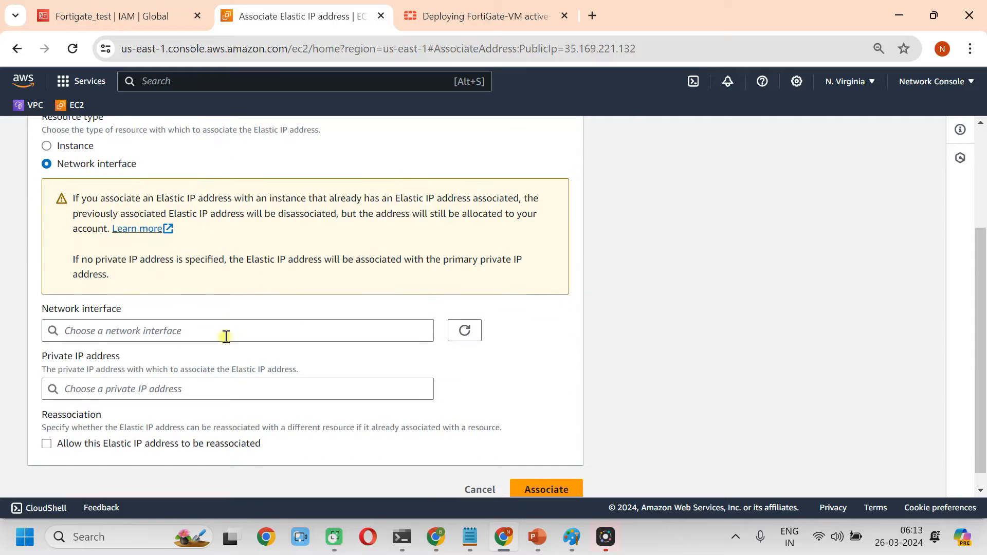
left_click(218, 335)
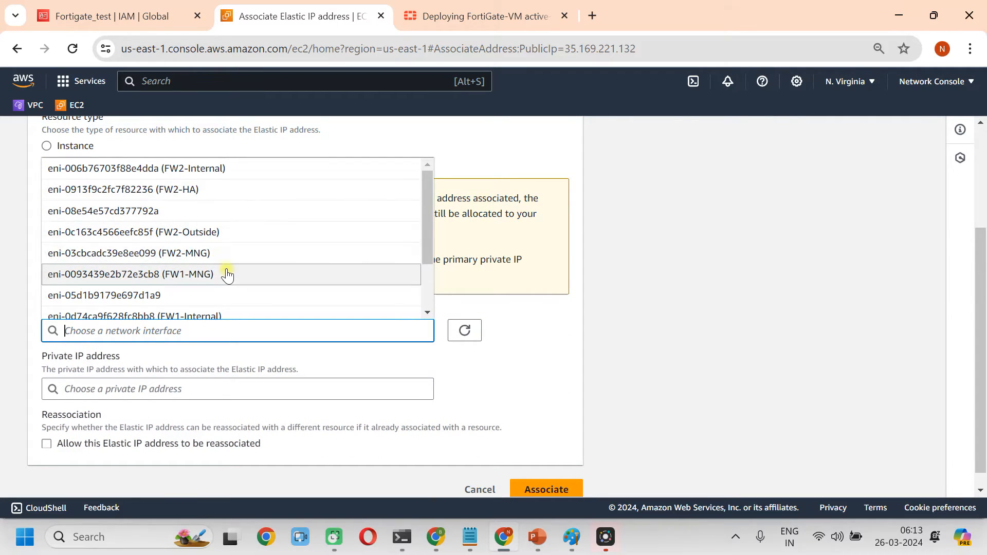
scroll(226, 287, "down", 2)
left_click(206, 307)
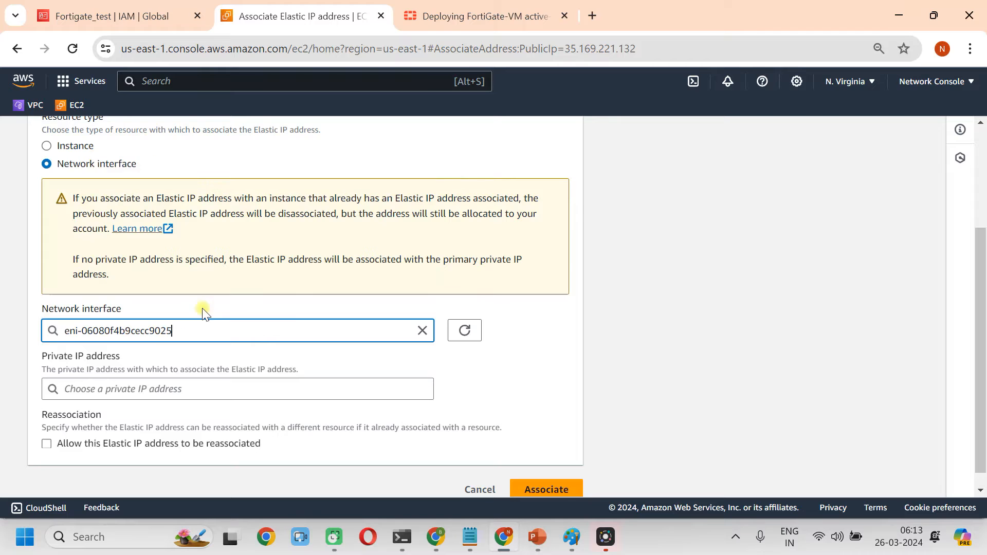
left_click(206, 389)
left_click(122, 434)
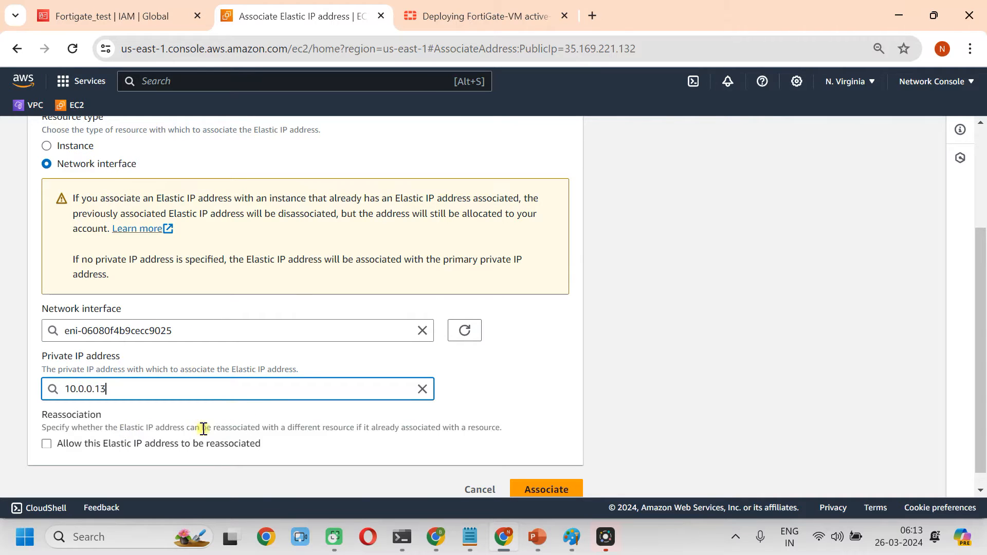
Clear the filter, check each private address, and select the WAN public IP 35.169.221.132
scroll(267, 403, "down", 1)
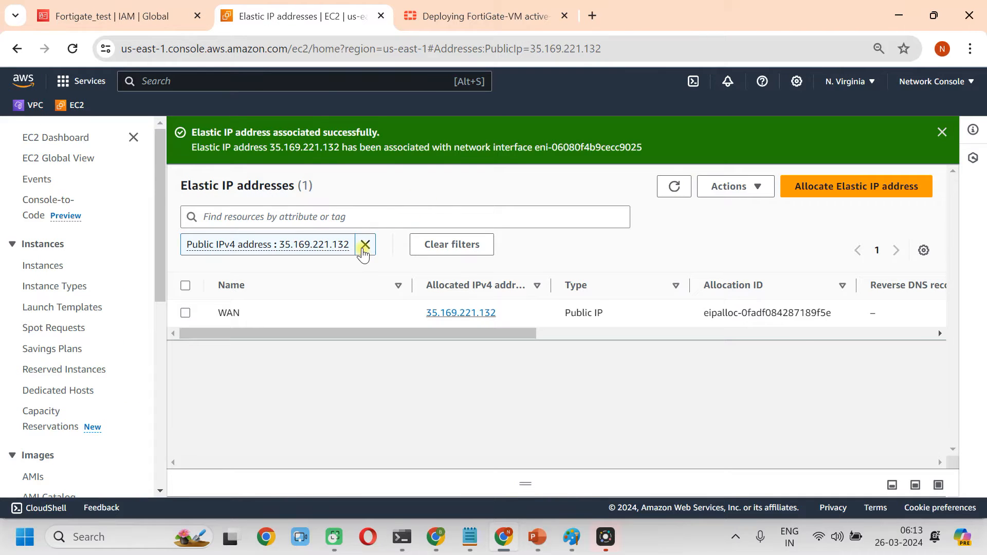
left_click(365, 245)
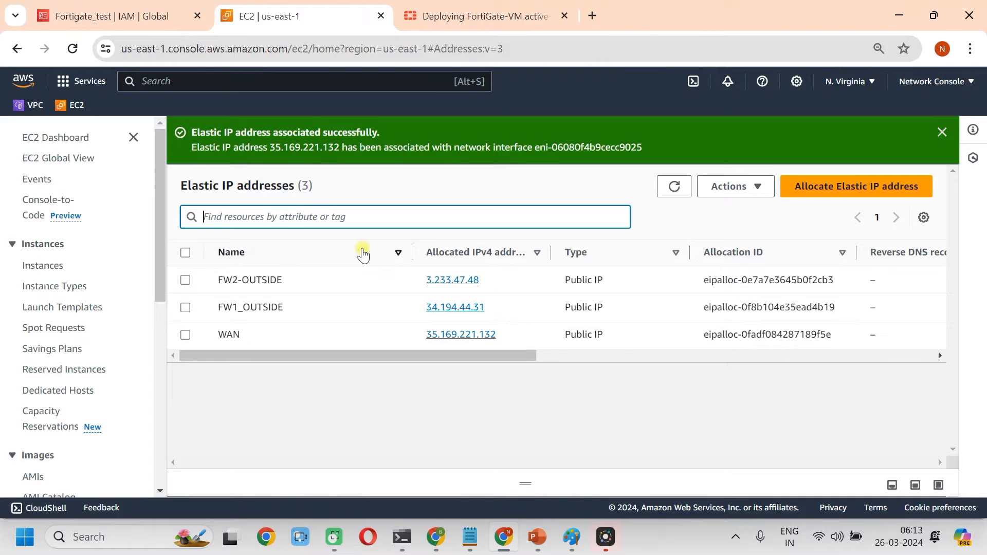
left_click_drag(468, 355, 670, 356)
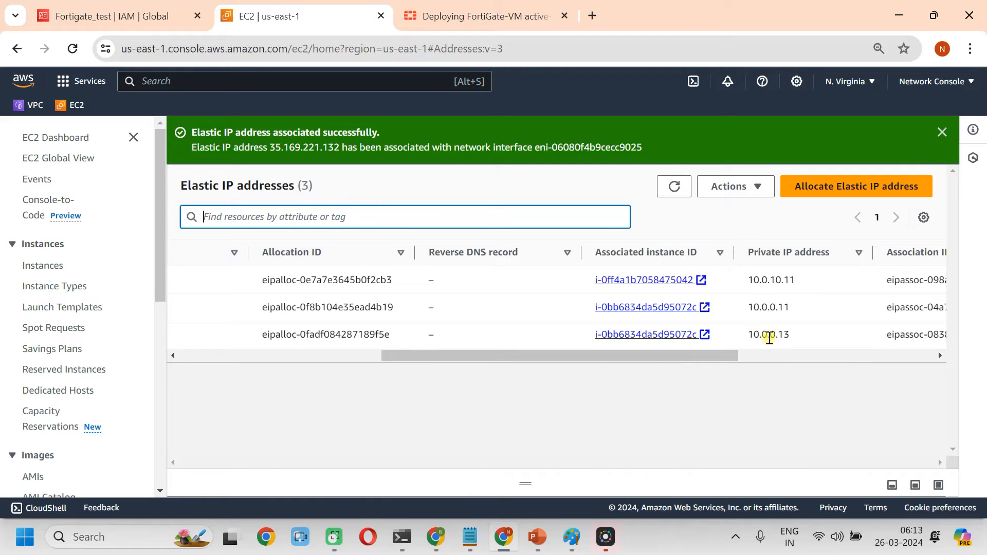
left_click_drag(795, 310, 748, 308)
left_click_drag(802, 280, 752, 279)
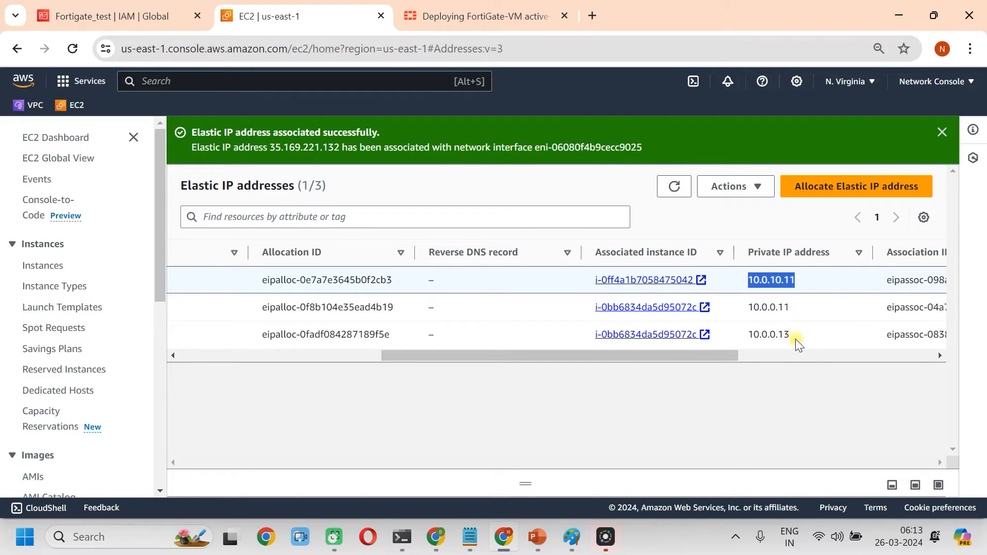
left_click_drag(794, 338, 749, 339)
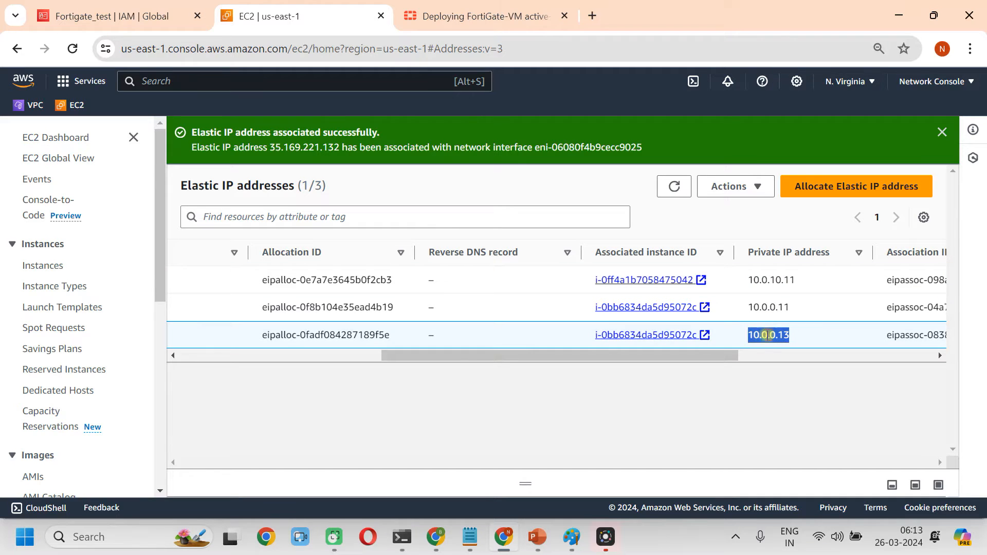
left_click_drag(725, 353, 440, 362)
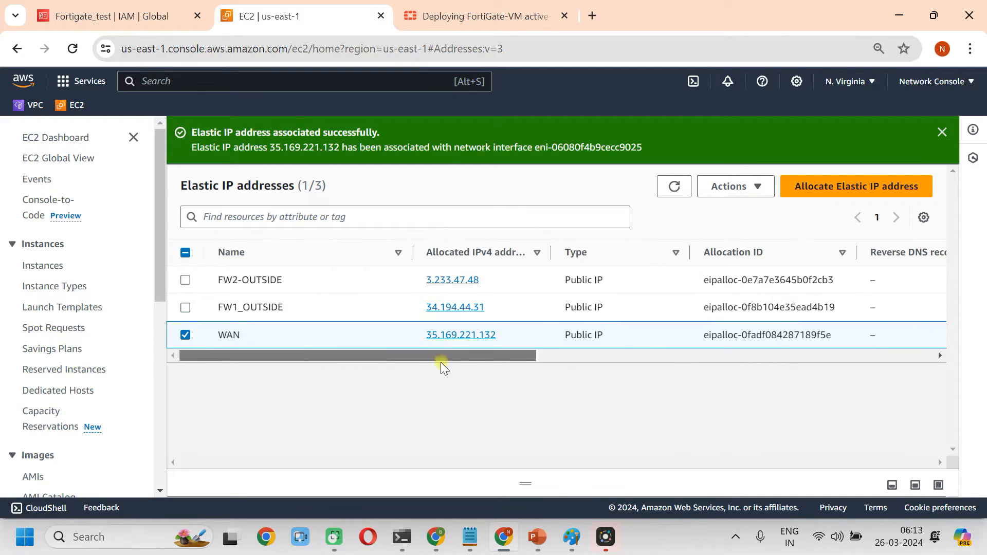
left_click_drag(514, 339, 424, 336)
key("ctrl+c")
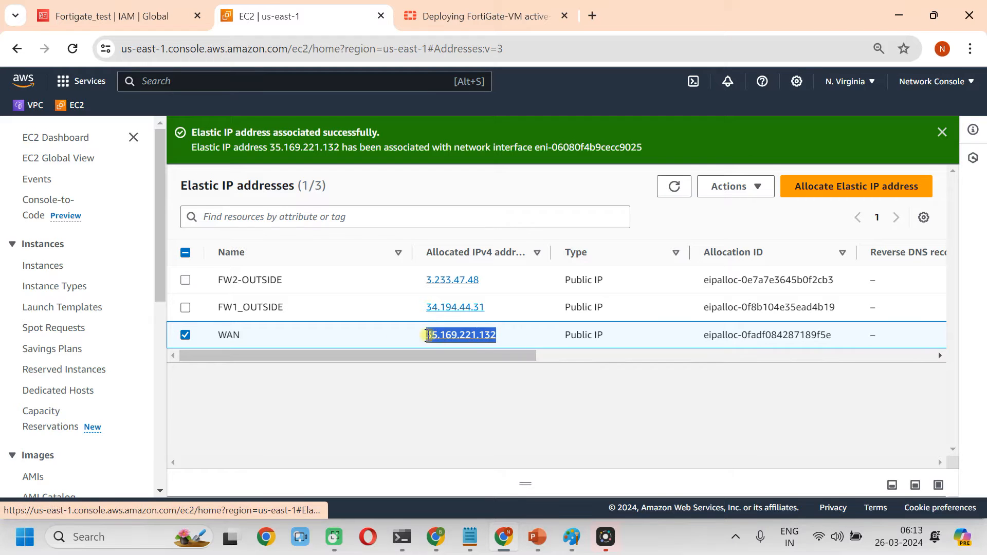
Paste the WAN public address into the Notepad notes under a dashed separator
left_click(471, 540)
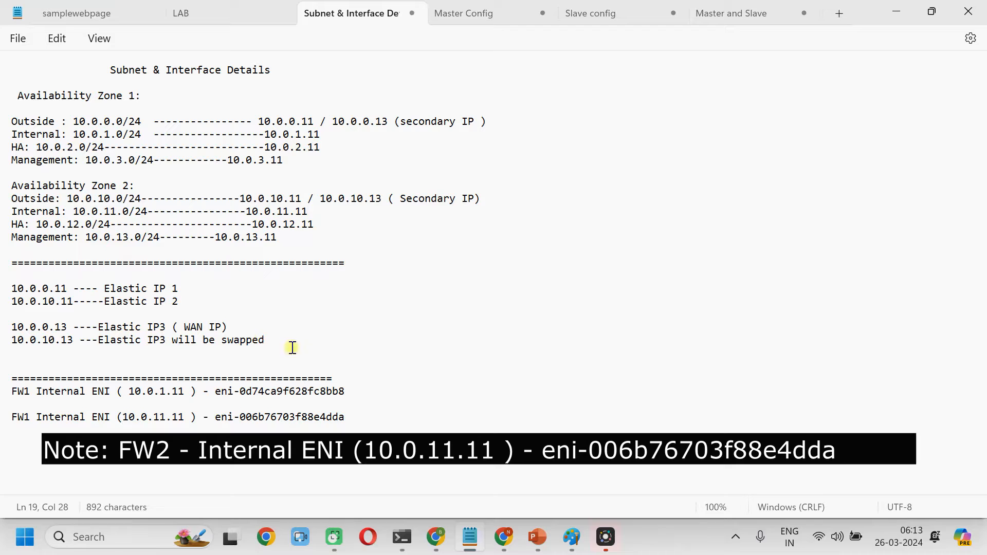
type("-------------")
key("ctrl+v")
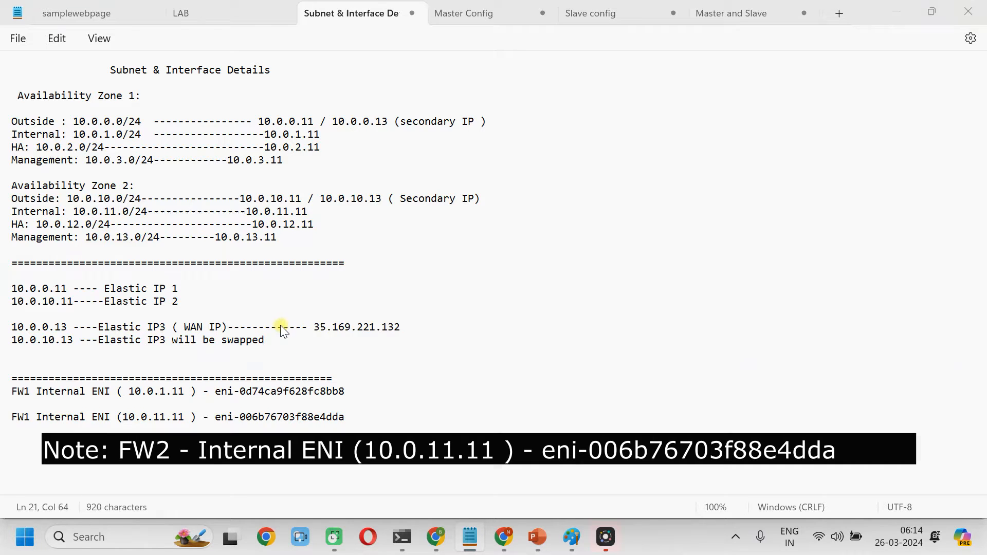
Copy FW1's Elastic IP 34.194.44.31 into the notes after Elastic IP 1, labelled (FW1)
key("alt+Tab")
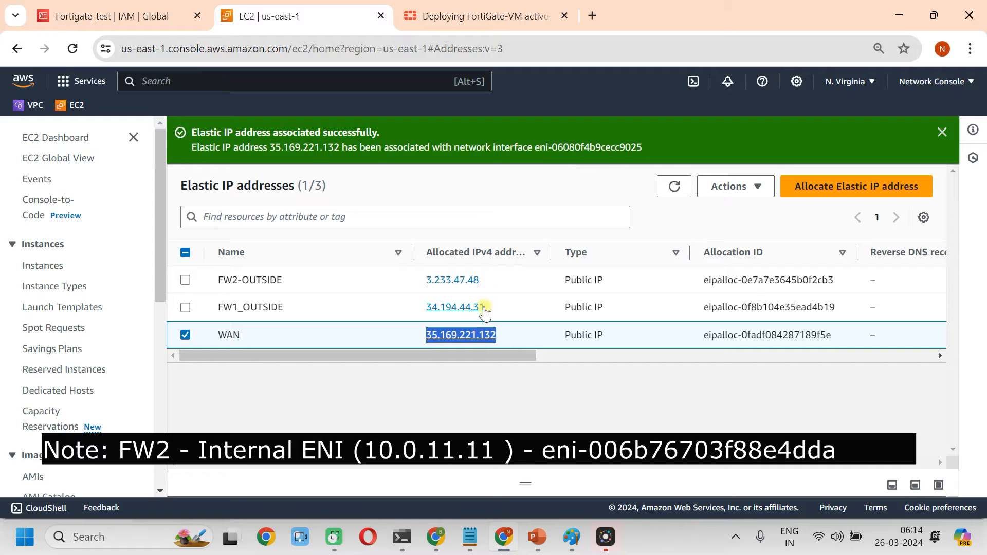
left_click_drag(487, 308, 428, 306)
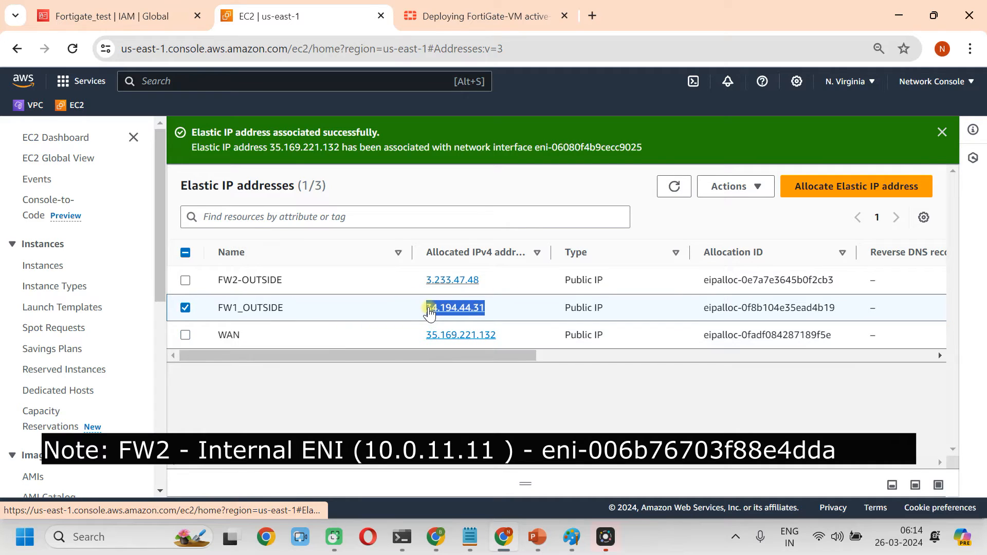
key("alt+Tab")
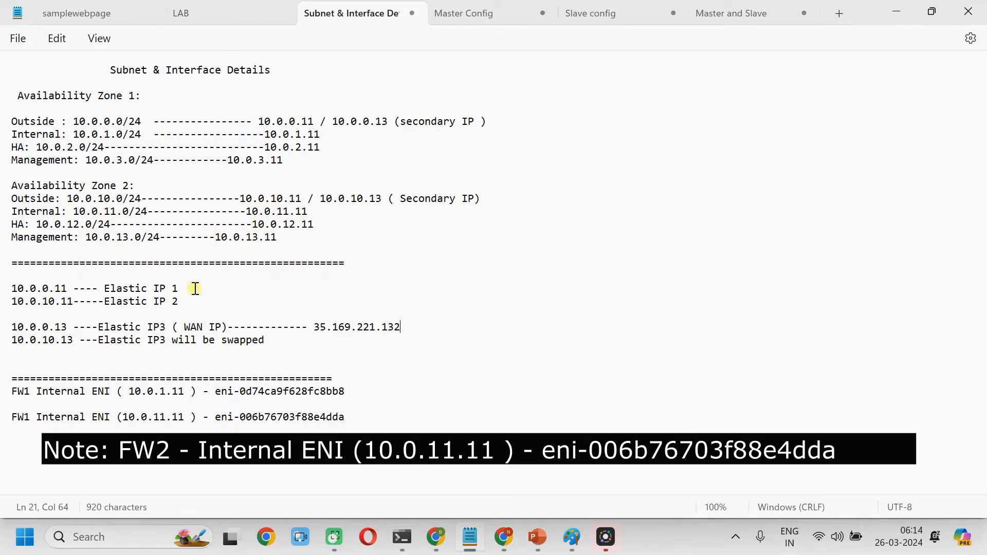
type("---")
type("34.194.44.31")
type("(FW1)")
key("alt+Tab")
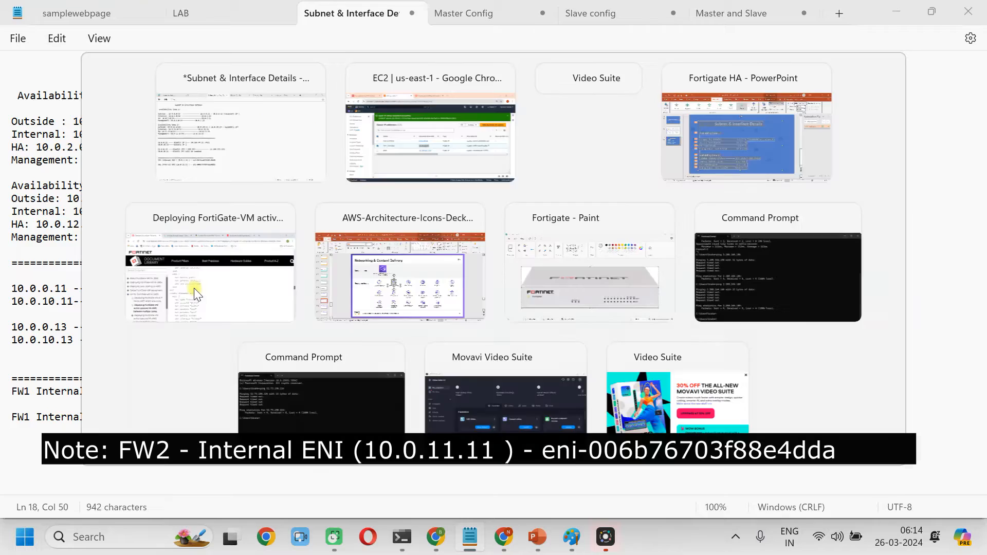
Record FW2's Elastic IP 3.233.47.48 as Elastic IP 2 labelled (FW2), then minimize Notepad
left_click_drag(491, 284, 419, 279)
key("ctrl+c")
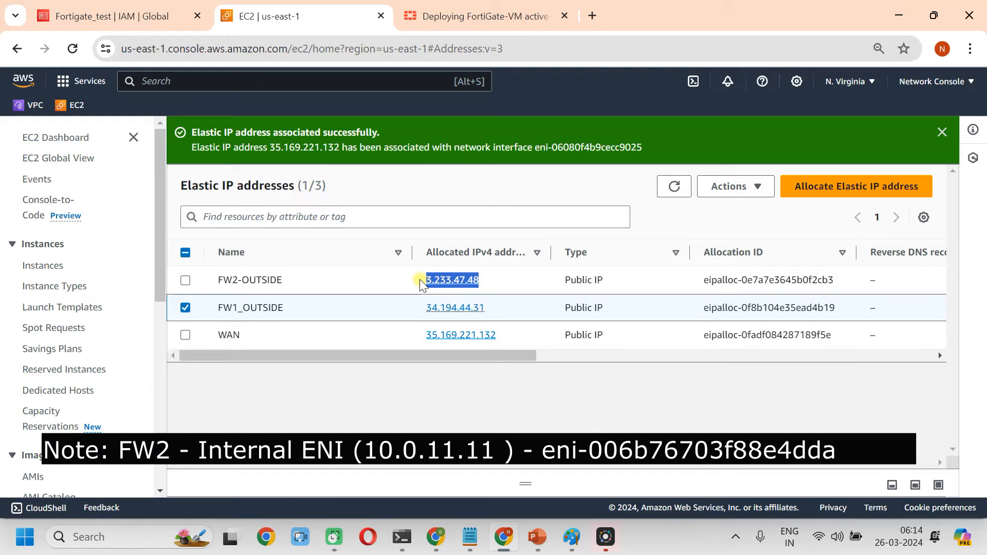
key("alt+Tab")
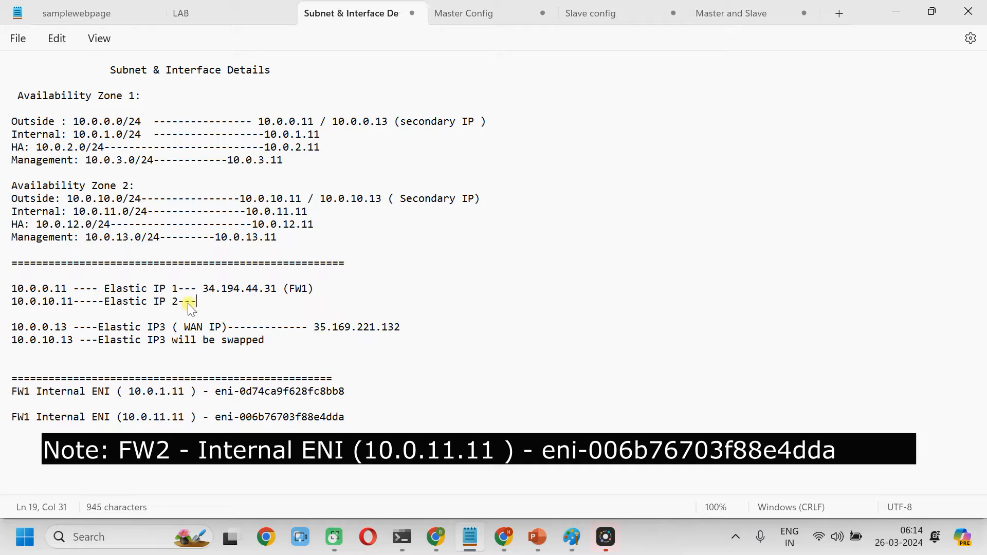
key("ctrl+v")
type("(")
key("BackSpace")
type("(FW2)")
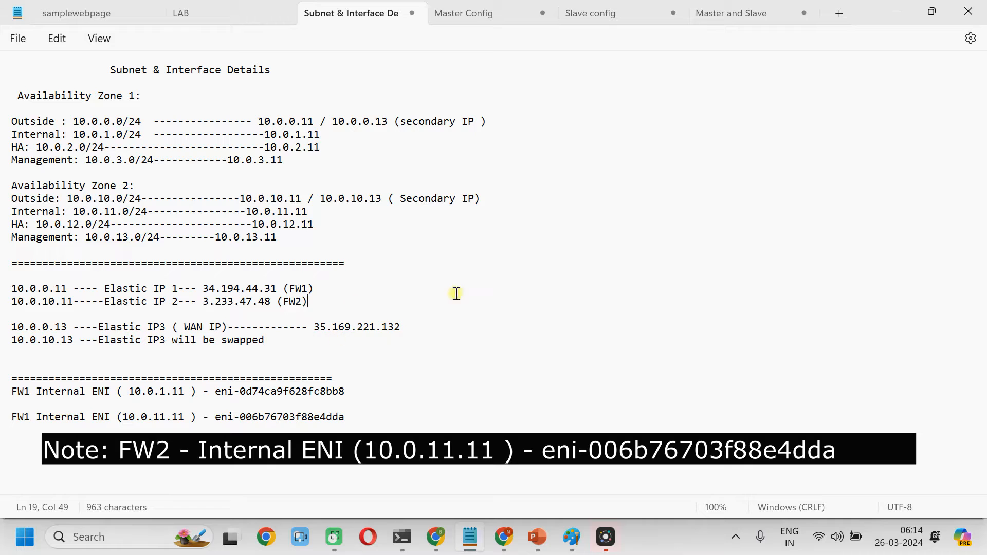
left_click(901, 11)
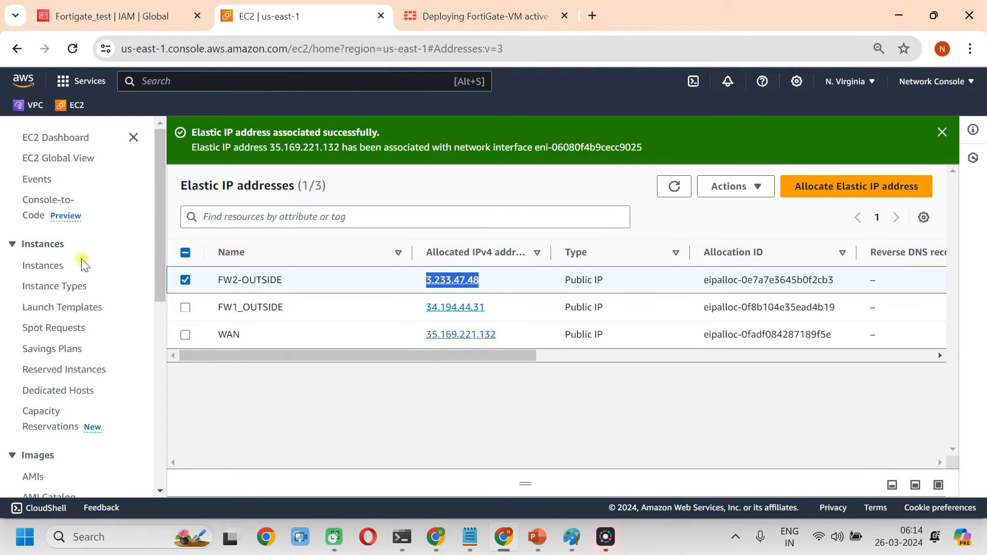
Refresh EC2 instances and confirm public IPs: FW1 34.194.44.31, FW2 3.233.47.48
left_click(53, 268)
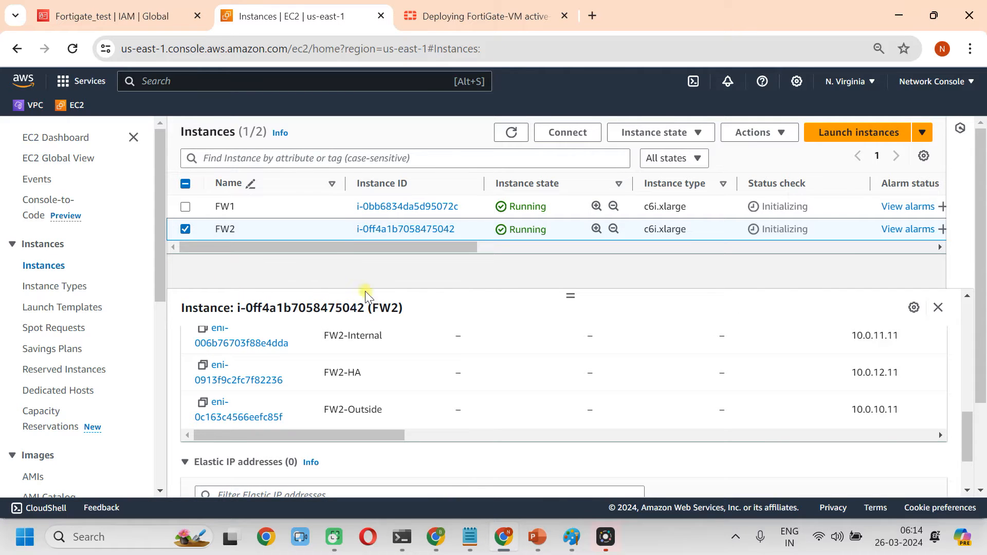
scroll(443, 354, "up", 10)
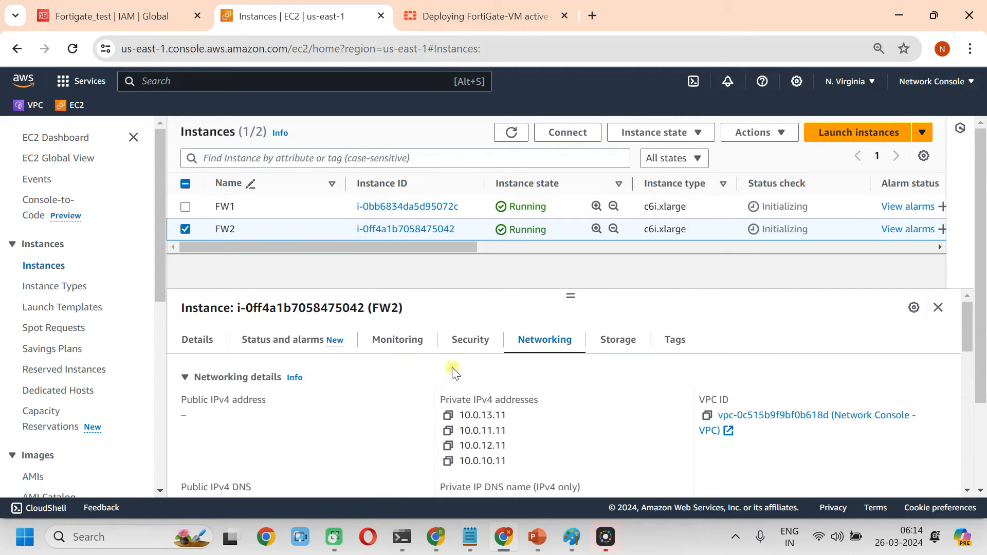
left_click(197, 341)
scroll(516, 354, "down", 2)
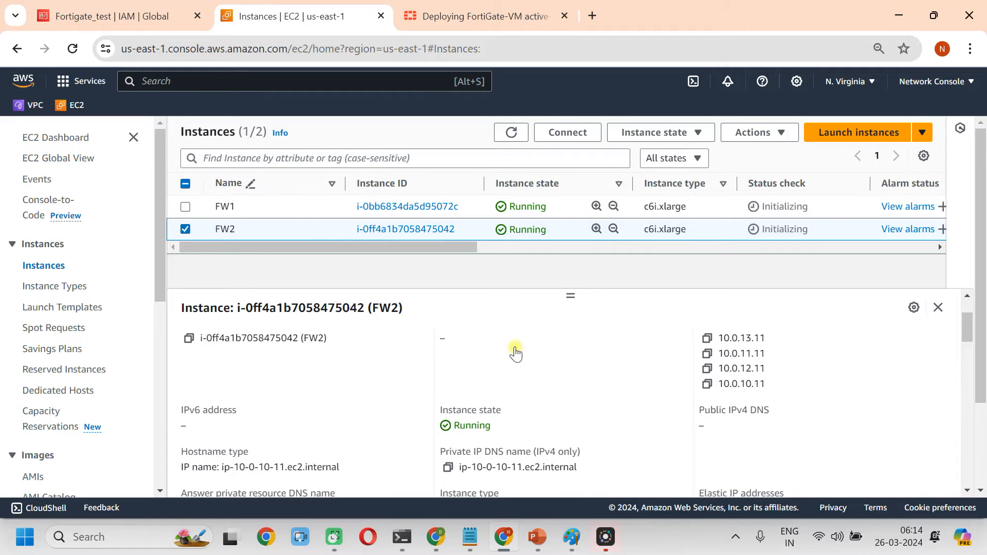
scroll(515, 354, "up", 2)
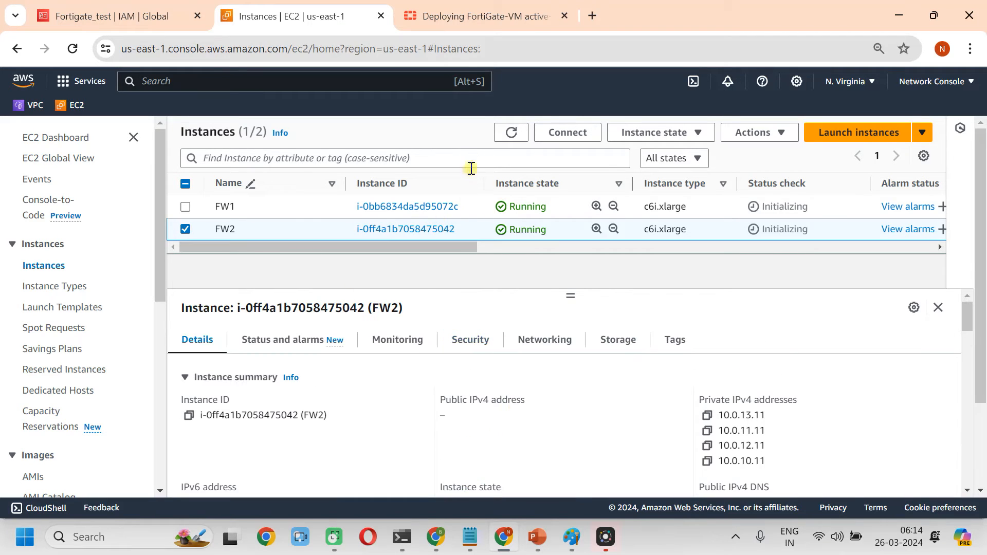
left_click(510, 135)
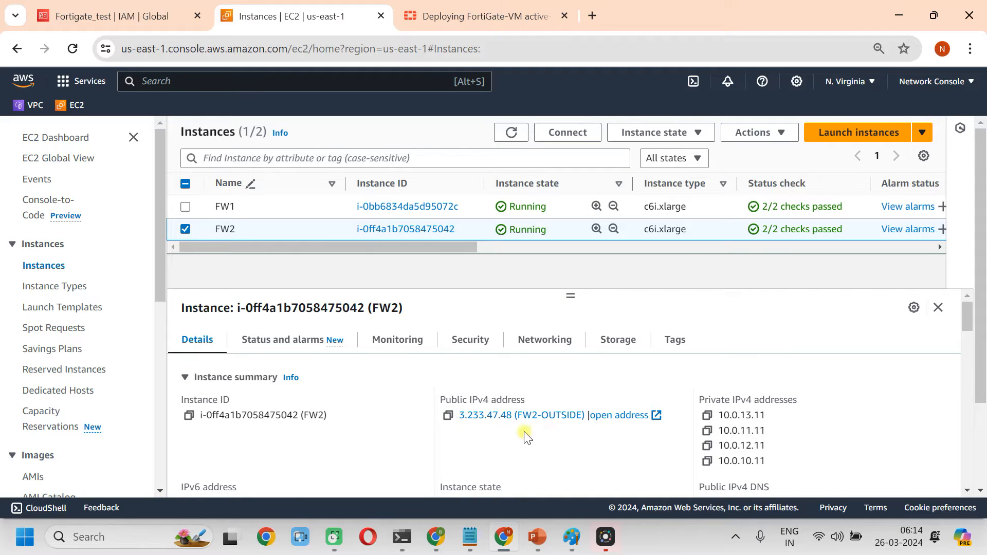
left_click(185, 229)
left_click(185, 206)
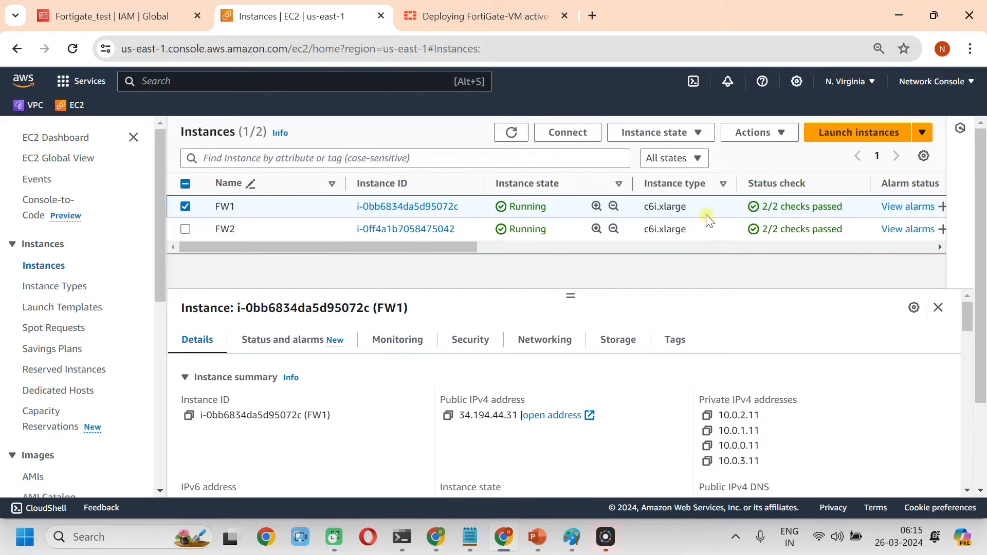
scroll(790, 431, "down", 3)
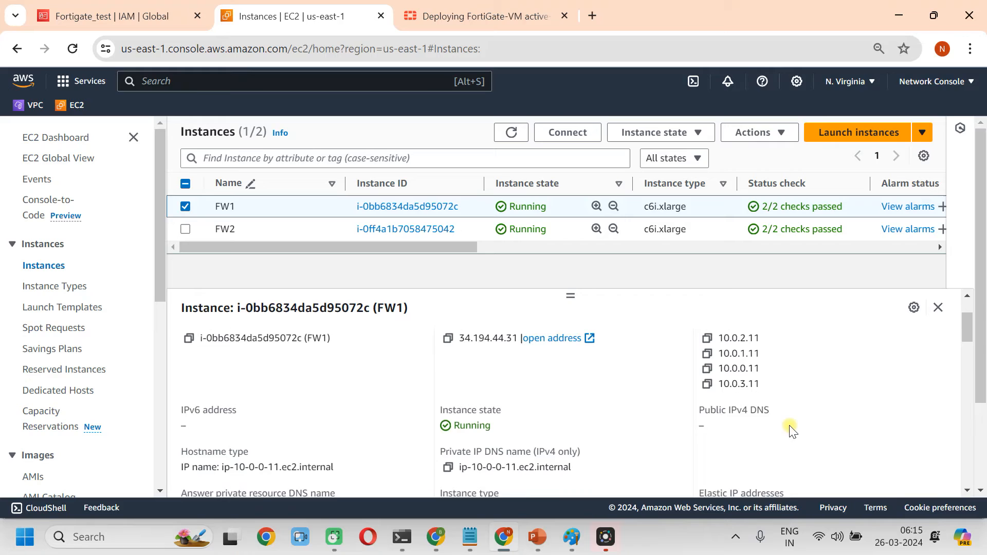
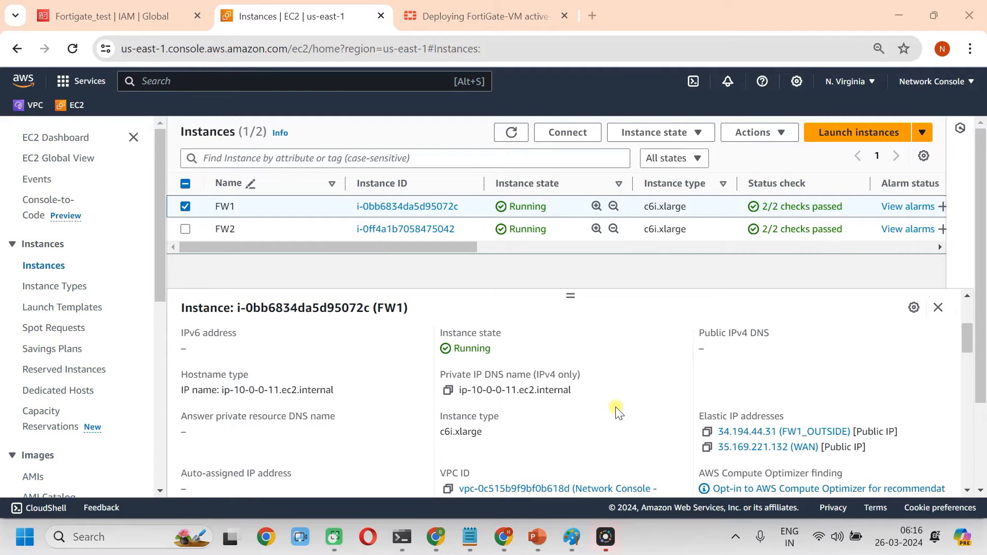
Open FW1's public address 34.194.44.31 in a new tab, reaching the certificate warning page
scroll(616, 412, "up", 3)
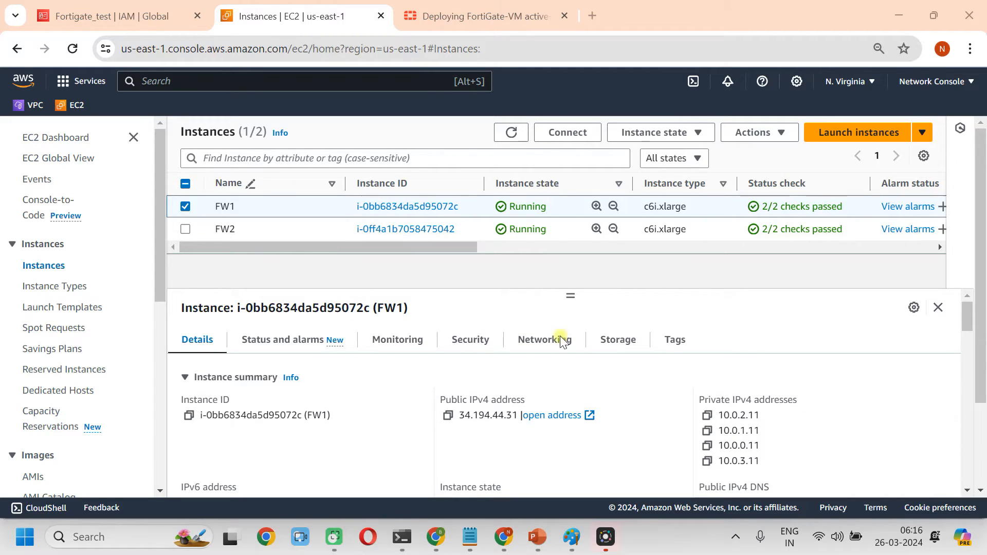
left_click(589, 415)
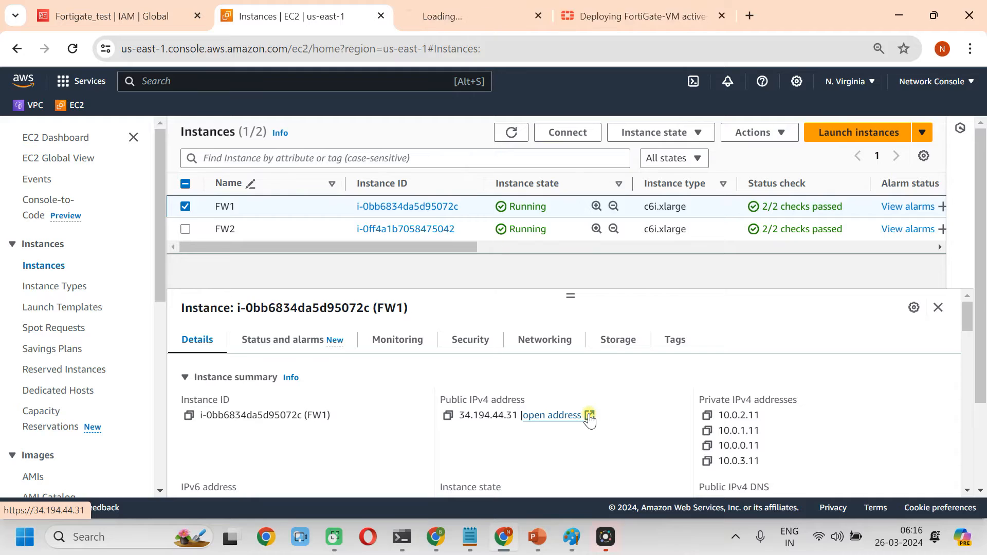
left_click(476, 14)
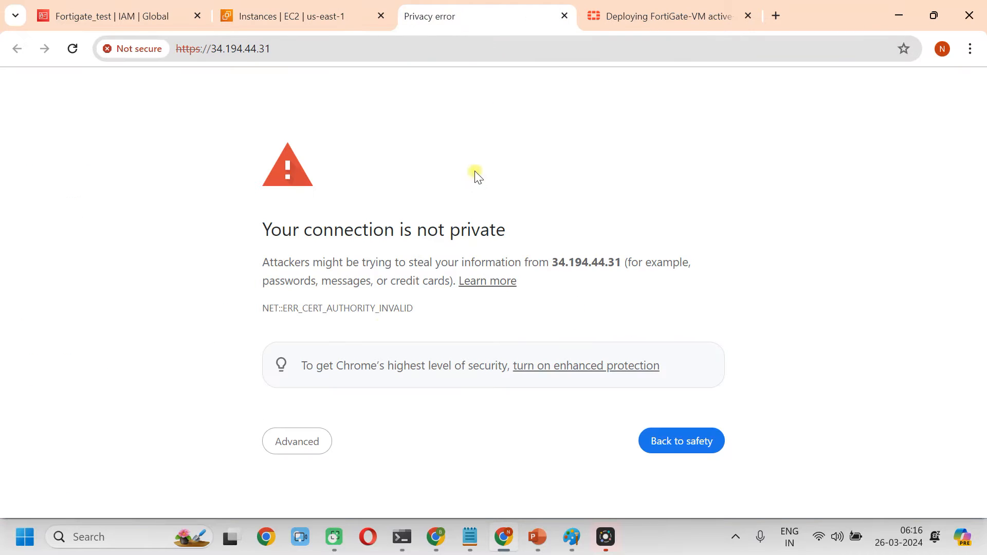
Proceed past the certificate warning, accept the login disclaimer, and enter username admin
left_click(314, 442)
scroll(350, 447, "down", 2)
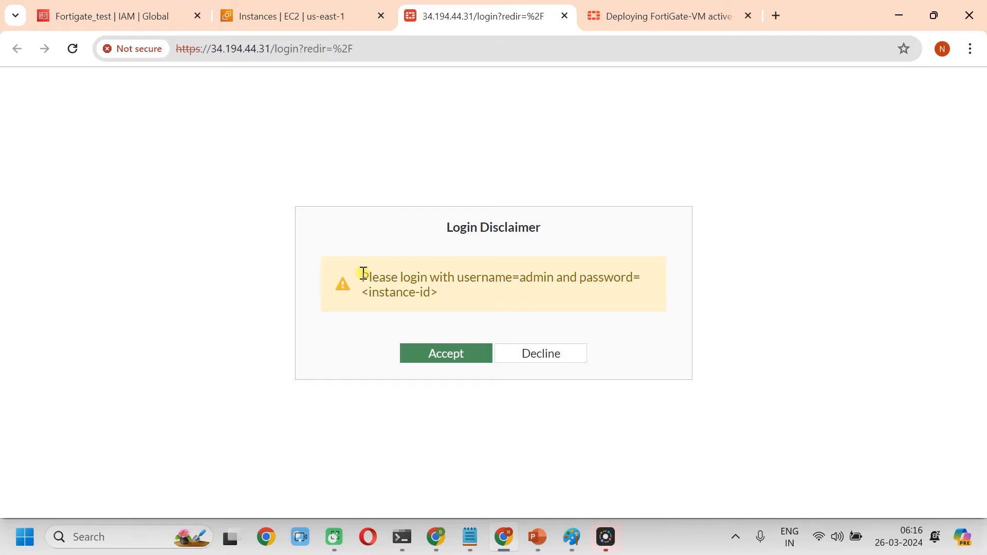
left_click_drag(366, 273, 505, 290)
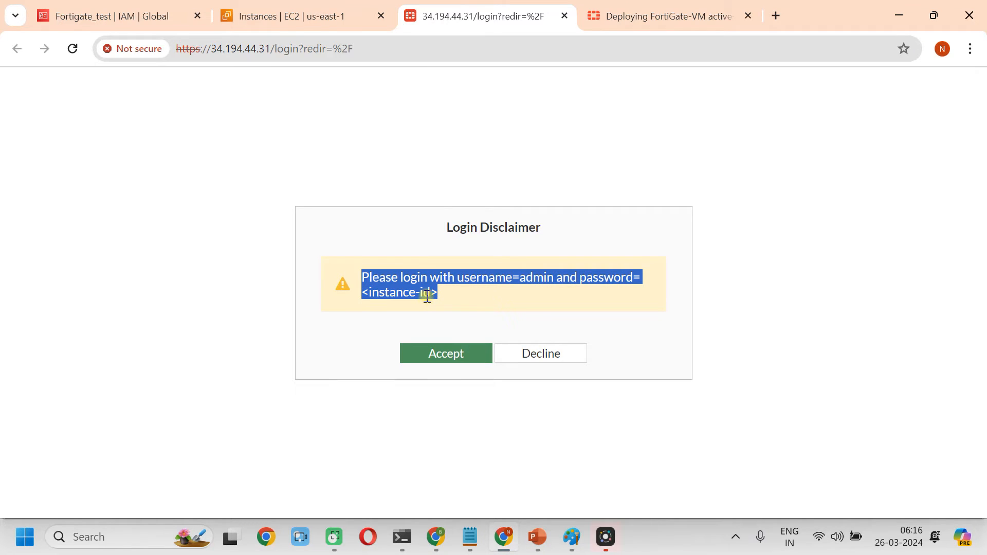
left_click(445, 353)
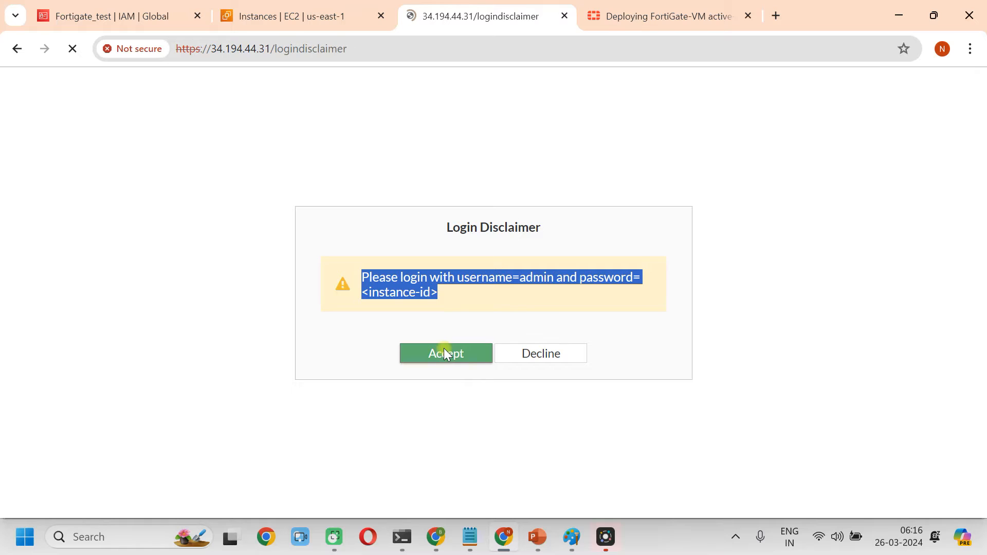
type("admin")
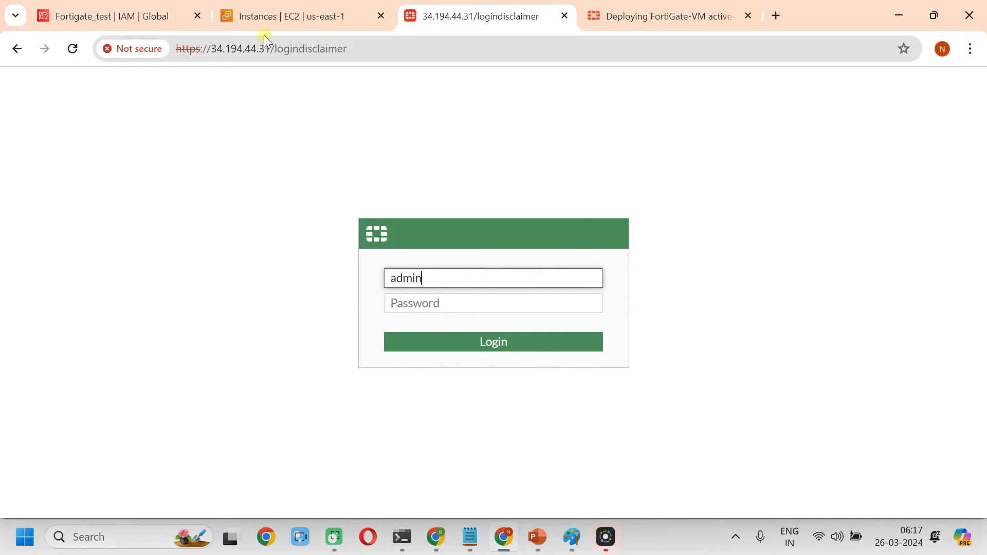
Copy FW1's instance ID from EC2, paste it as the password, and log in
left_click(275, 15)
left_click(189, 415)
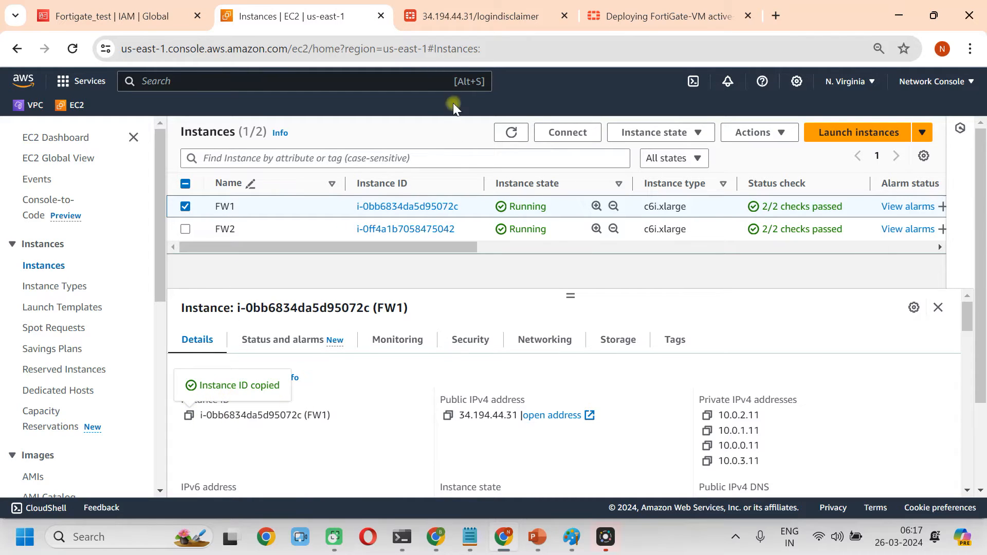
left_click(460, 18)
left_click(413, 301)
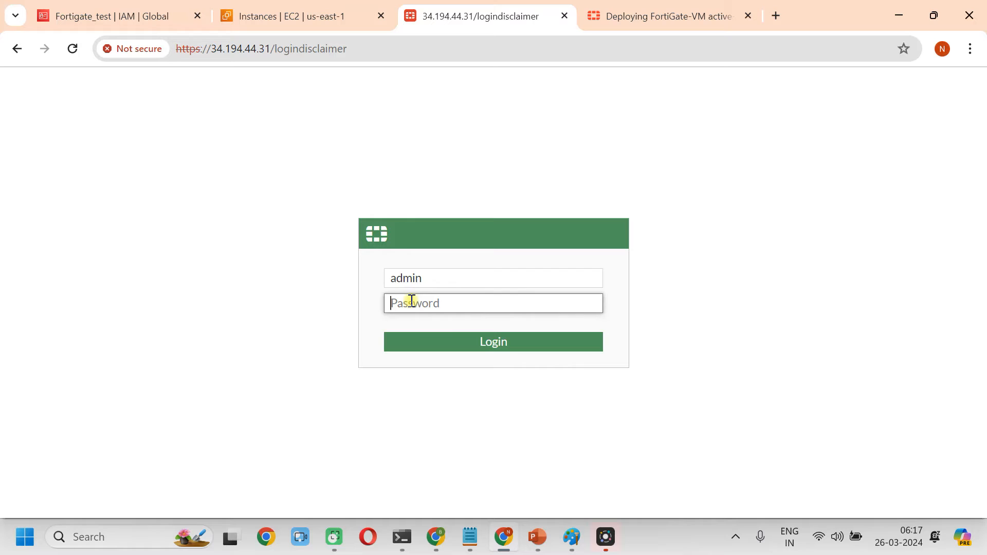
key("ctrl+v")
left_click(467, 342)
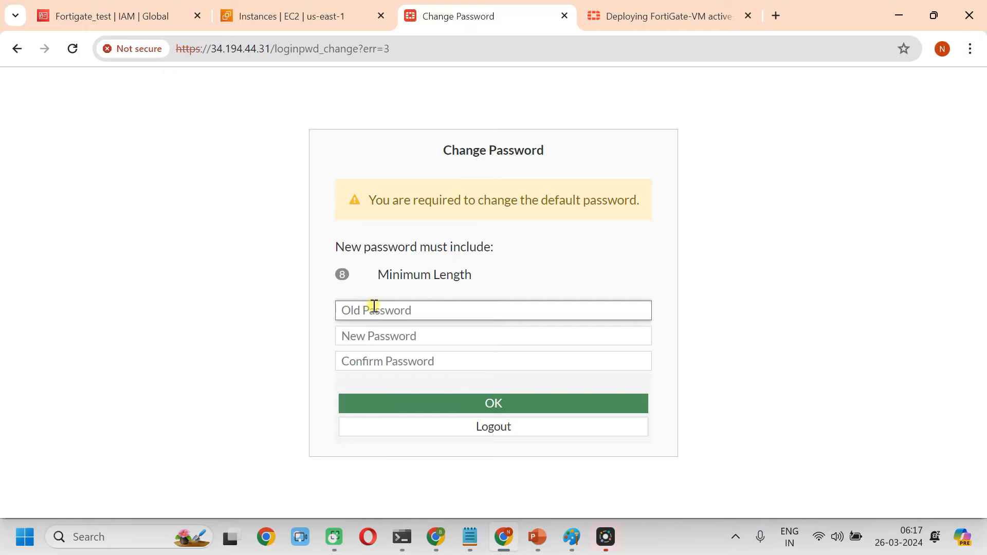
Replace the default password (the instance ID) with a new admin password
key("ctrl+v")
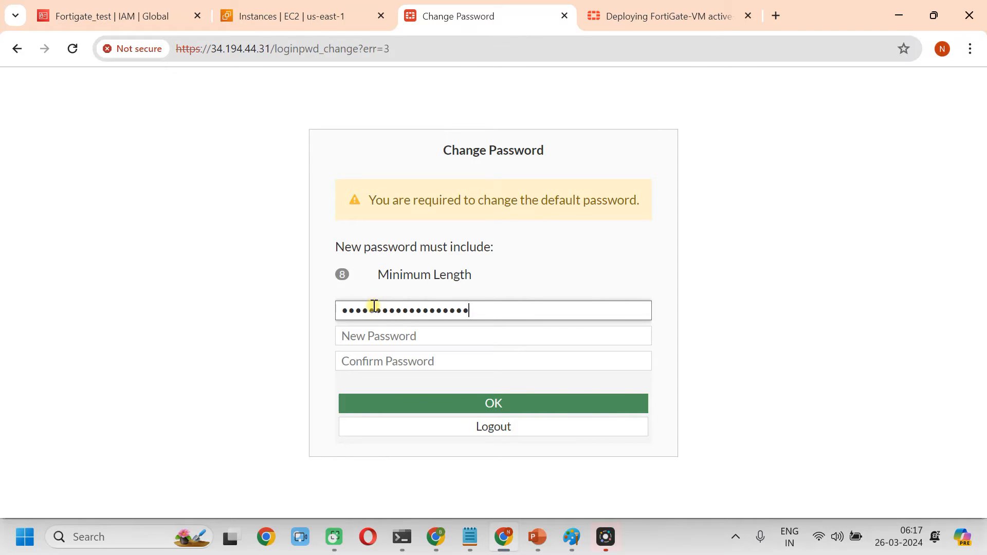
left_click(369, 333)
type("a")
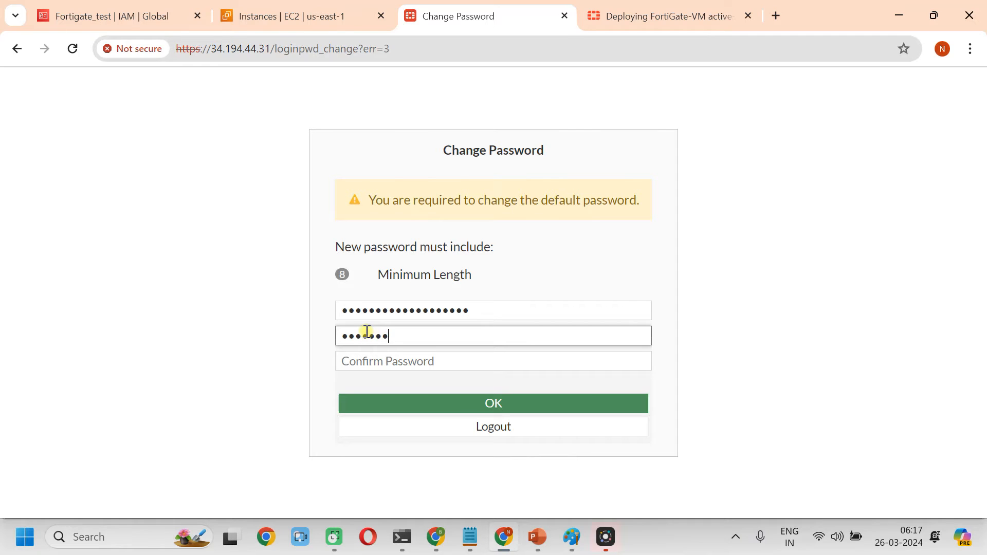
left_click(399, 366)
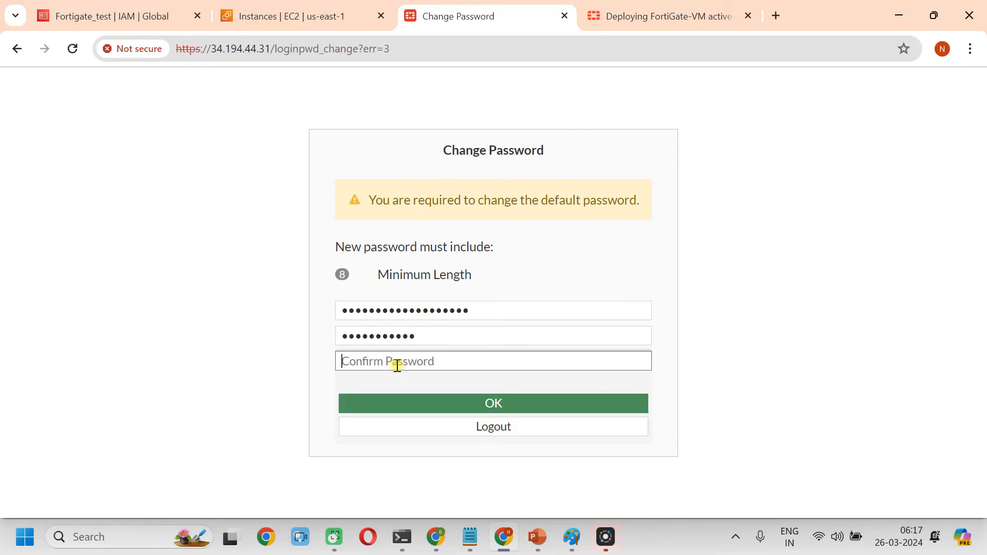
type("a")
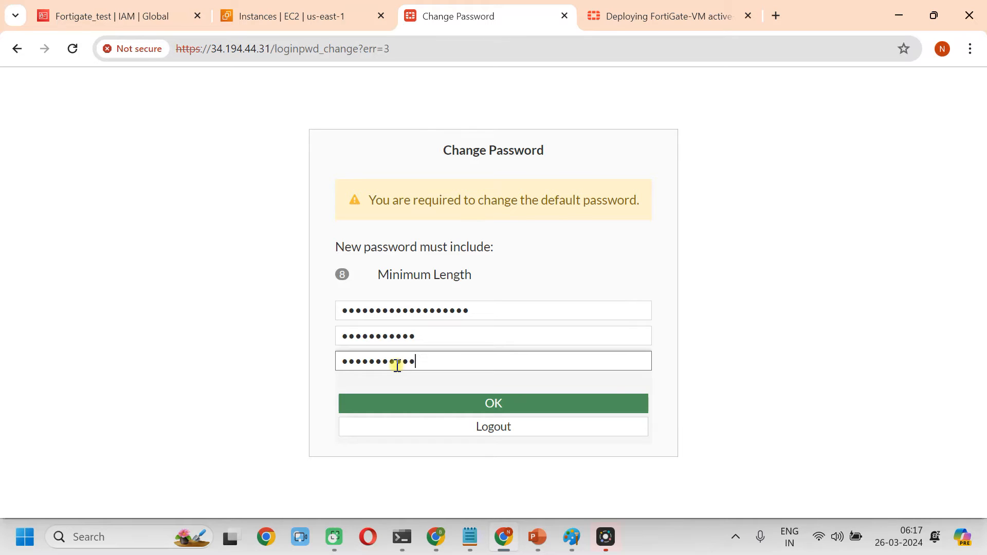
left_click(589, 400)
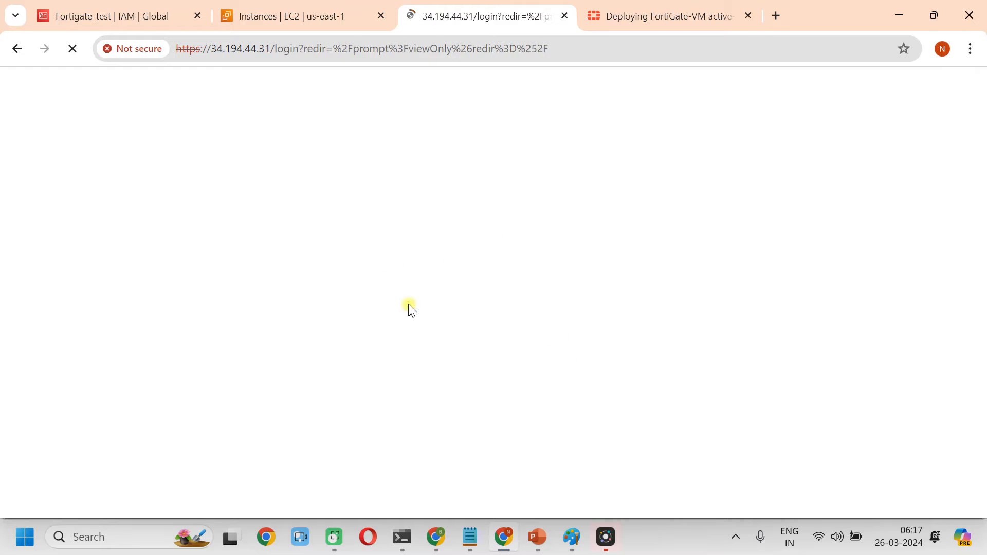
Log back in to FW1 as admin with the new password
type("admin")
key("Tab")
type("•")
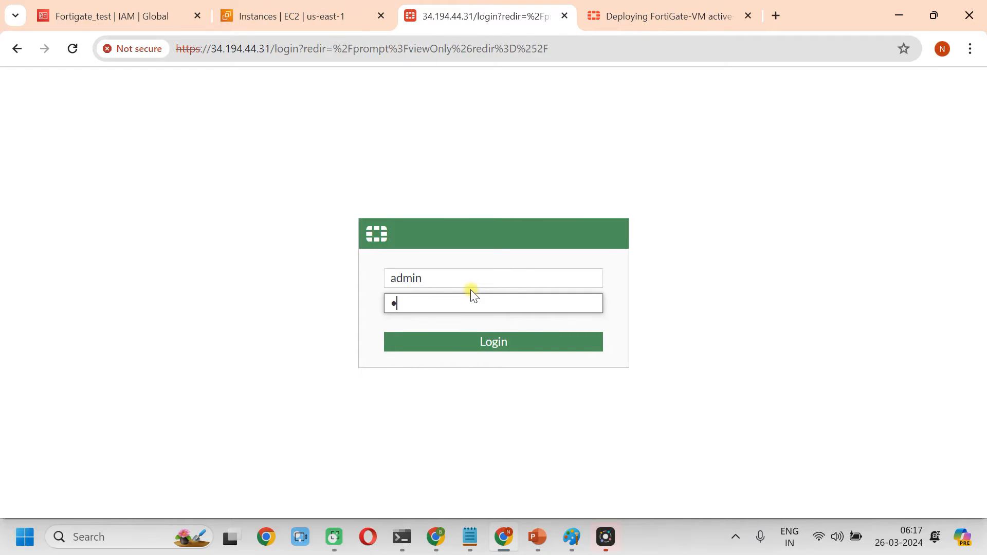
type("••••••••••")
key("Return")
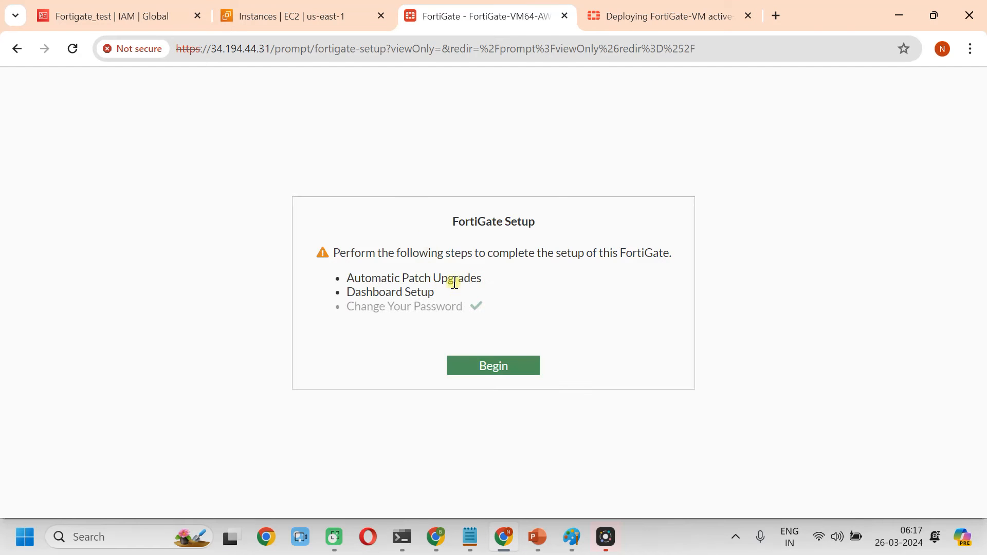
Begin setup and disable automatic patch upgrades, acknowledging the warning
left_click(487, 367)
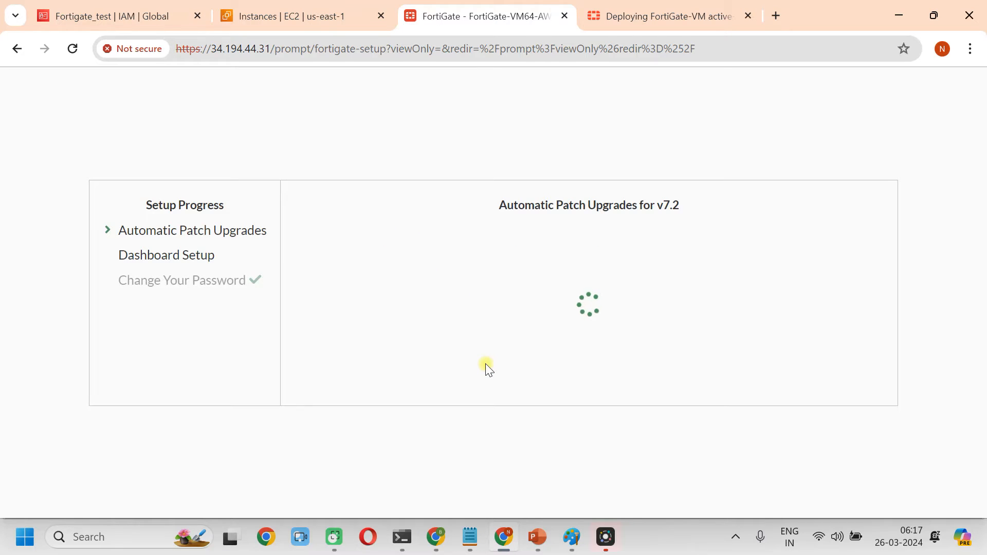
left_click(580, 384)
left_click(457, 330)
left_click(463, 368)
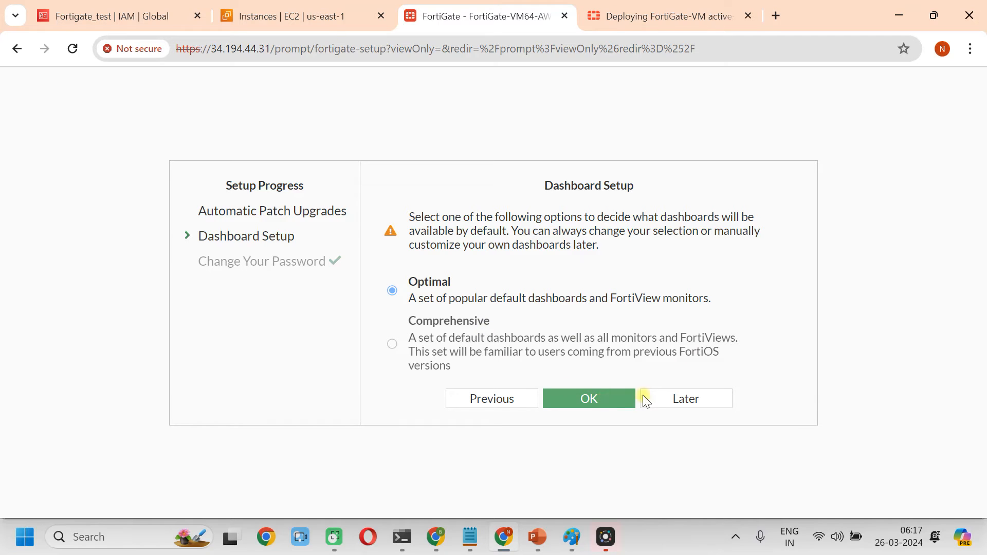
Complete the dashboard setup and dismiss the FortiOS 7.2.0 notice with Don't show again
left_click(687, 410)
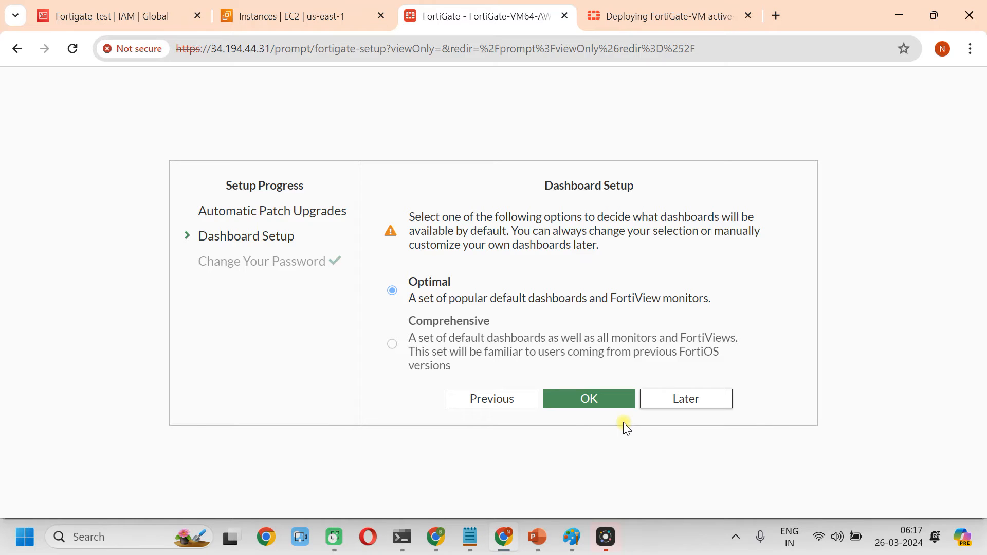
left_click(682, 393)
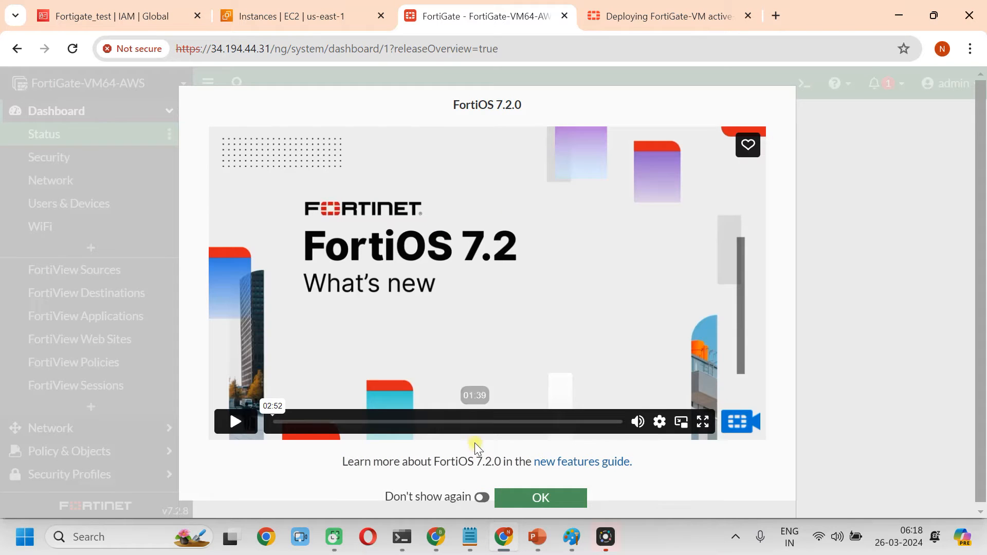
left_click(482, 497)
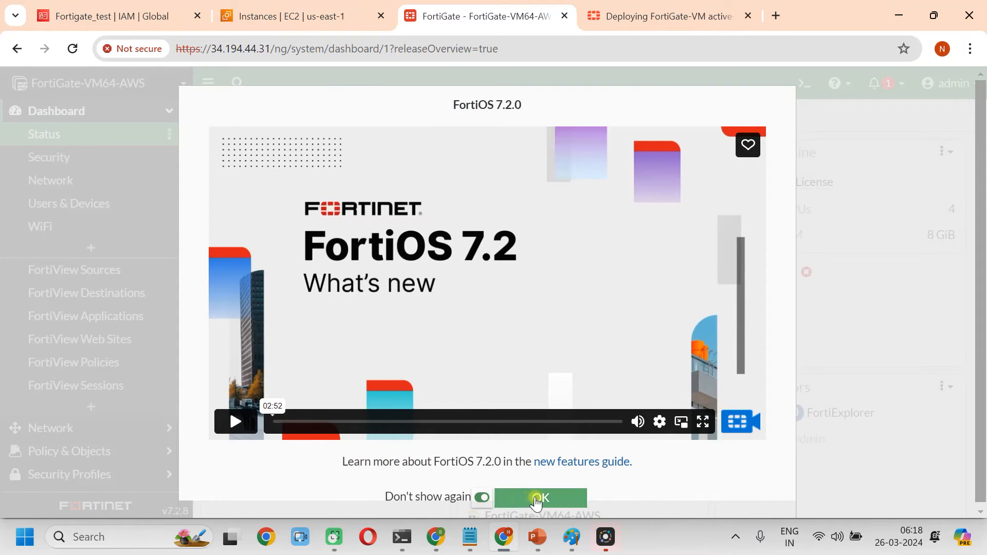
left_click(535, 497)
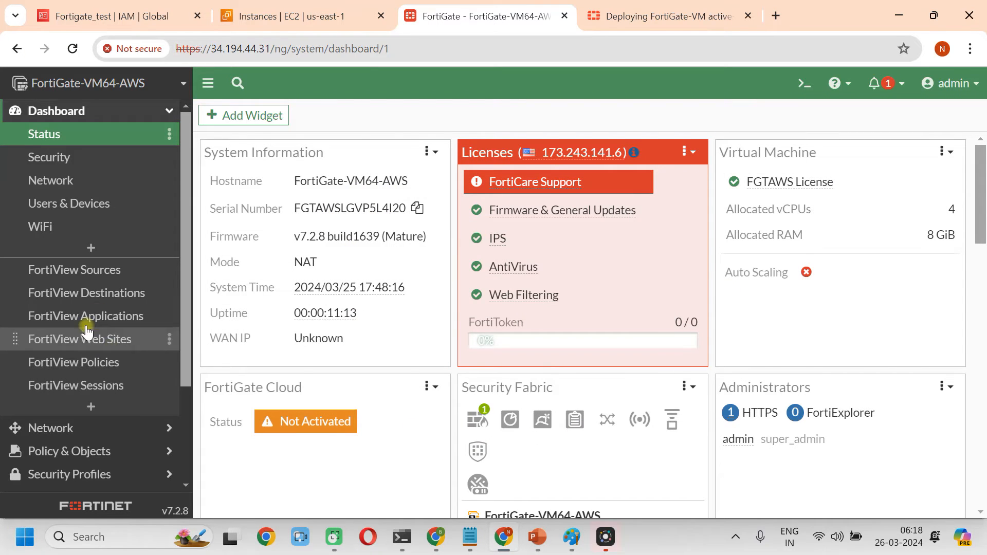
Check Network > Interfaces for port1–port4 at 10.0.0.11–10.0.3.11, then go back to EC2
left_click(60, 183)
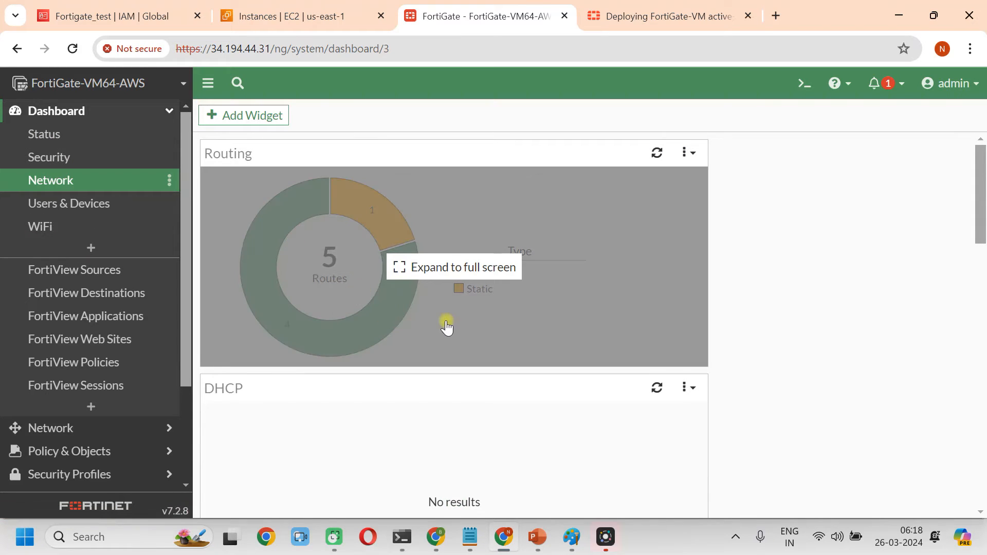
scroll(445, 329, "down", 3)
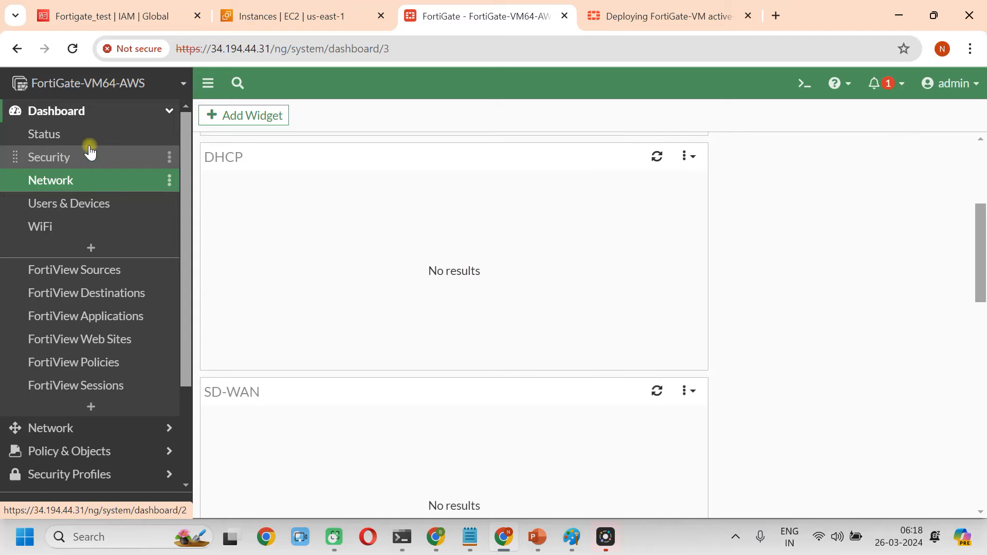
scroll(114, 287, "down", 1)
scroll(129, 329, "down", 2)
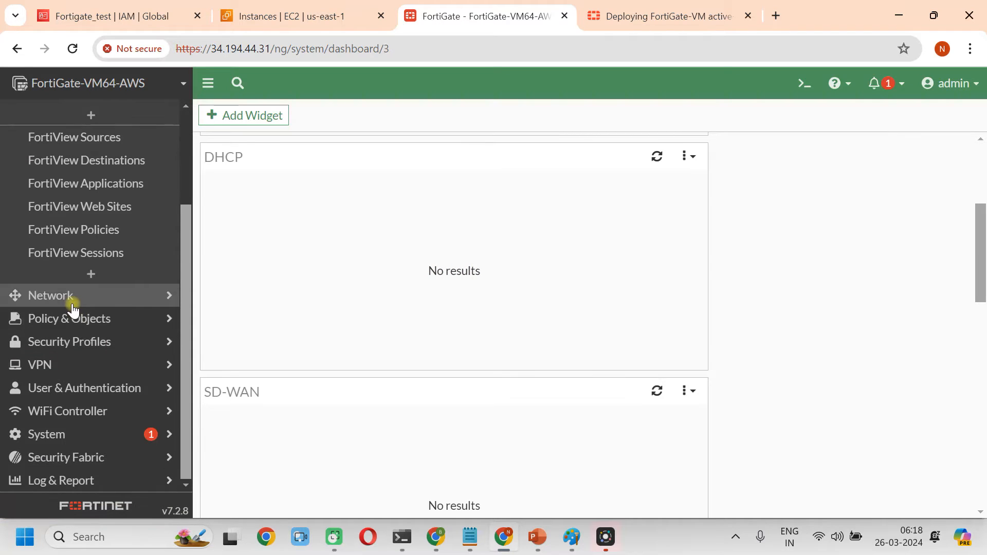
left_click(71, 296)
scroll(71, 135, "up", 3)
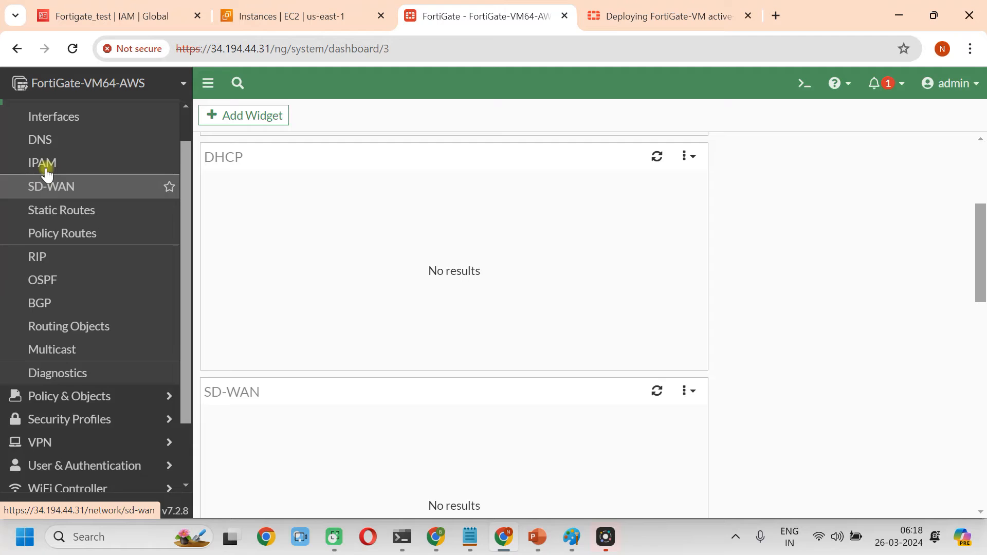
left_click(73, 166)
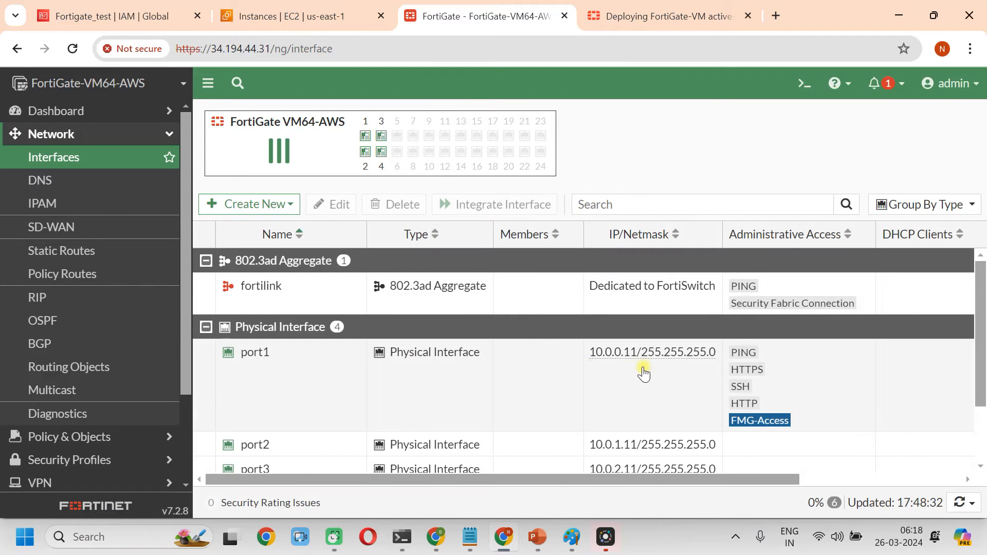
scroll(658, 377, "down", 2)
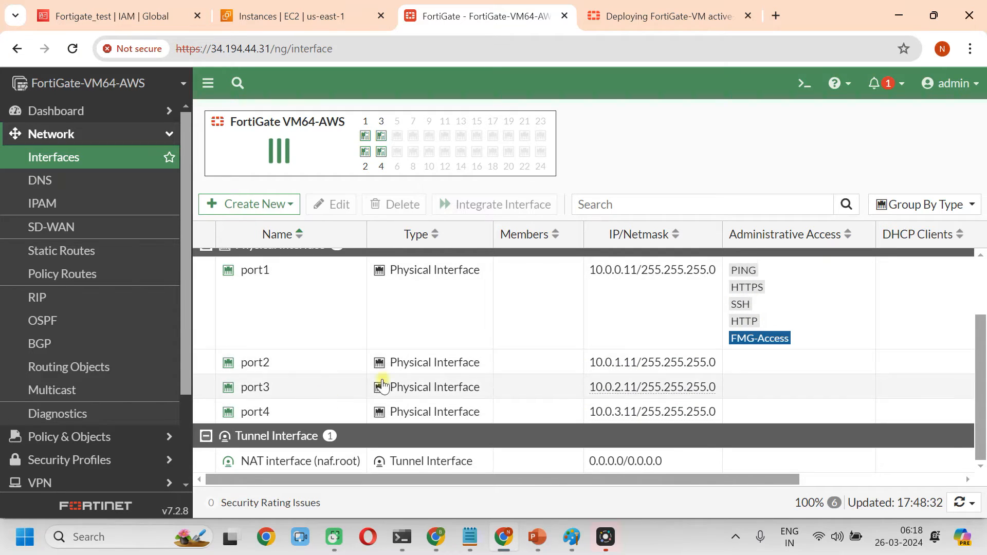
scroll(512, 367, "up", 2)
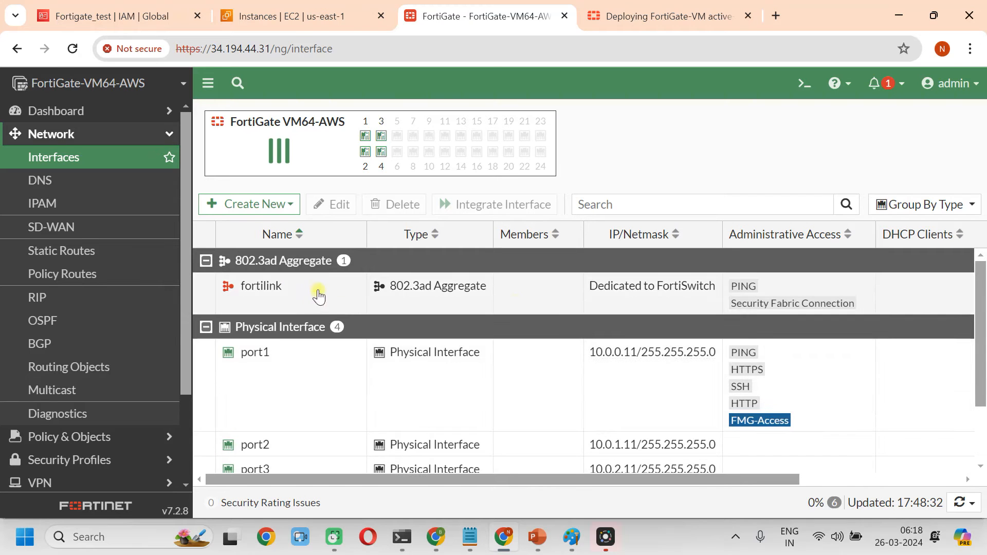
left_click(280, 16)
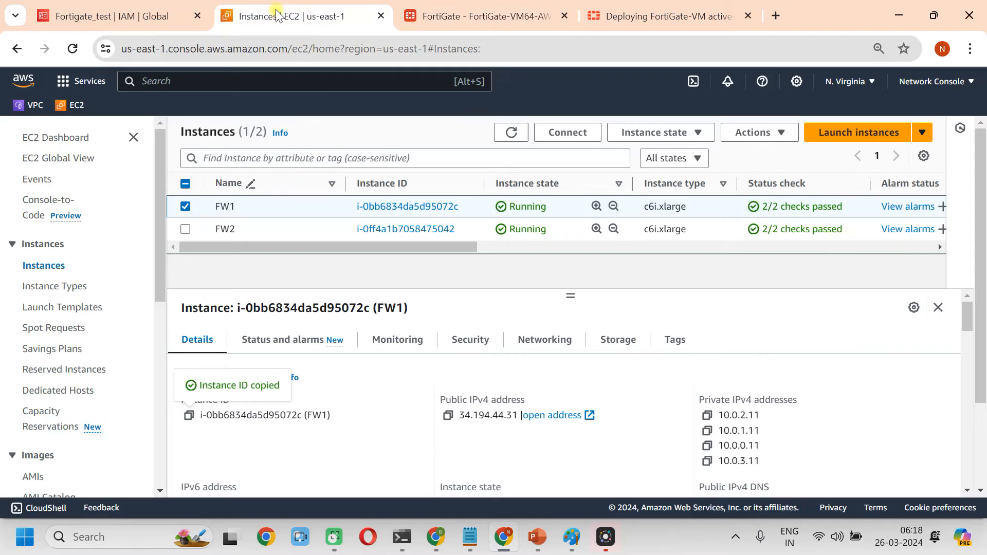
Select FW2, open 3.233.47.48, proceed past the certificate warning, and accept the disclaimer
left_click(185, 208)
left_click(185, 229)
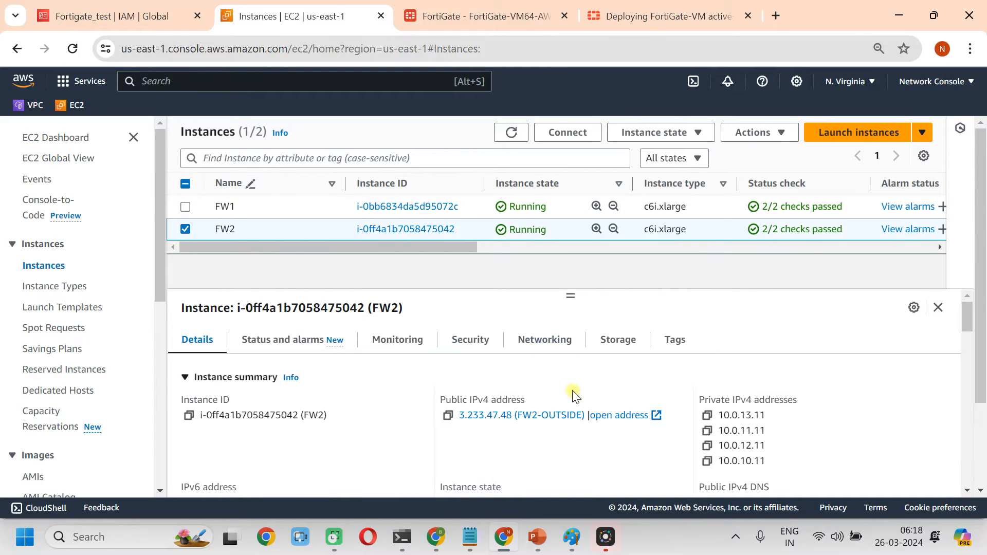
left_click(652, 417)
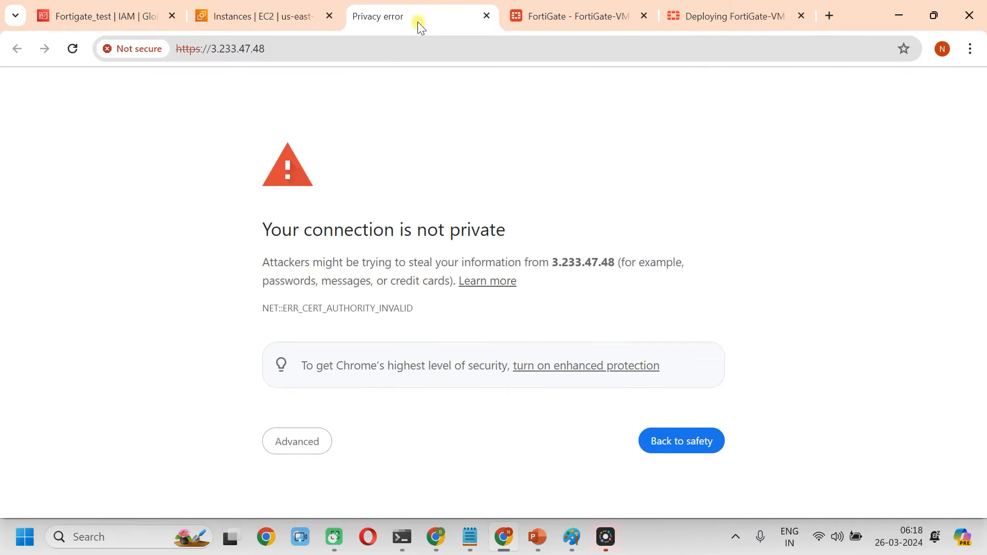
left_click(306, 444)
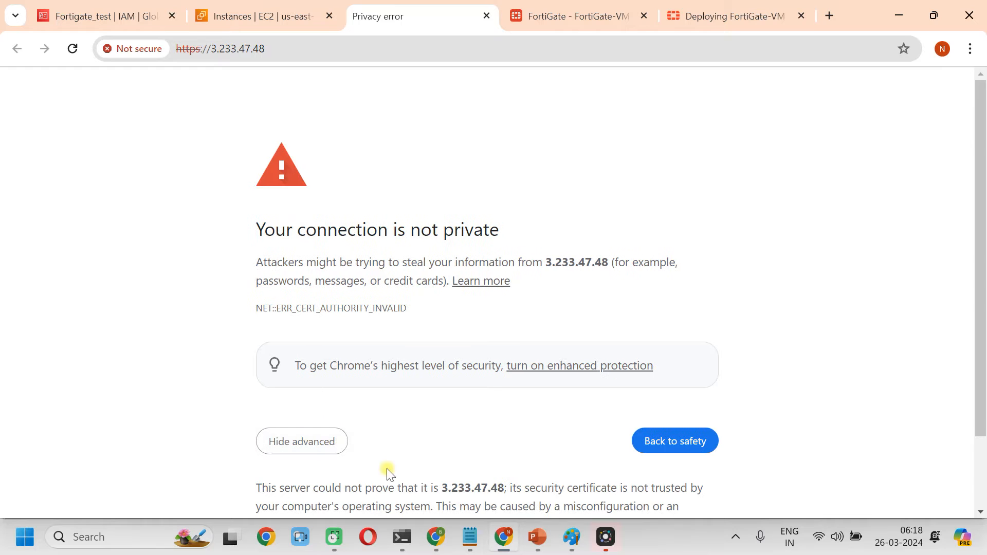
scroll(472, 464, "down", 2)
left_click(354, 472)
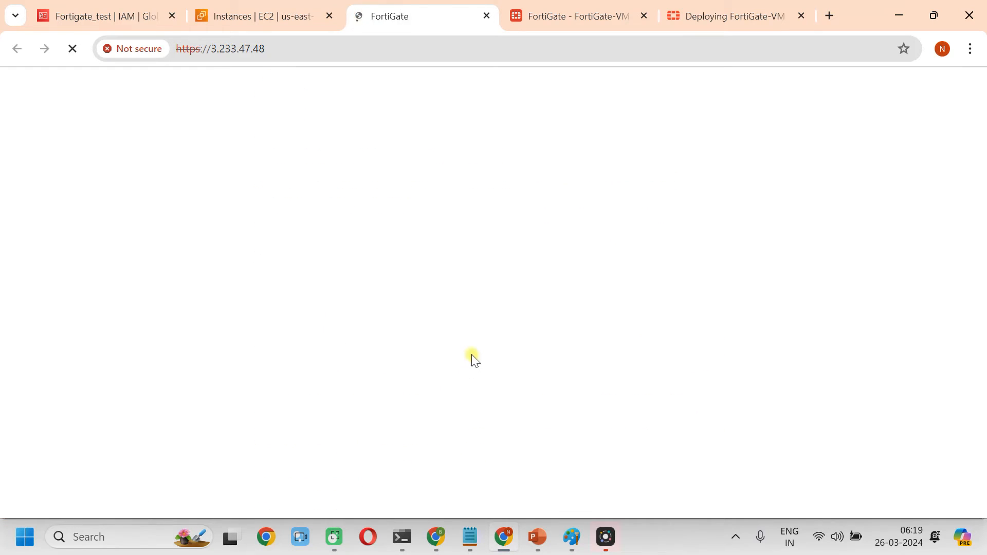
left_click(436, 361)
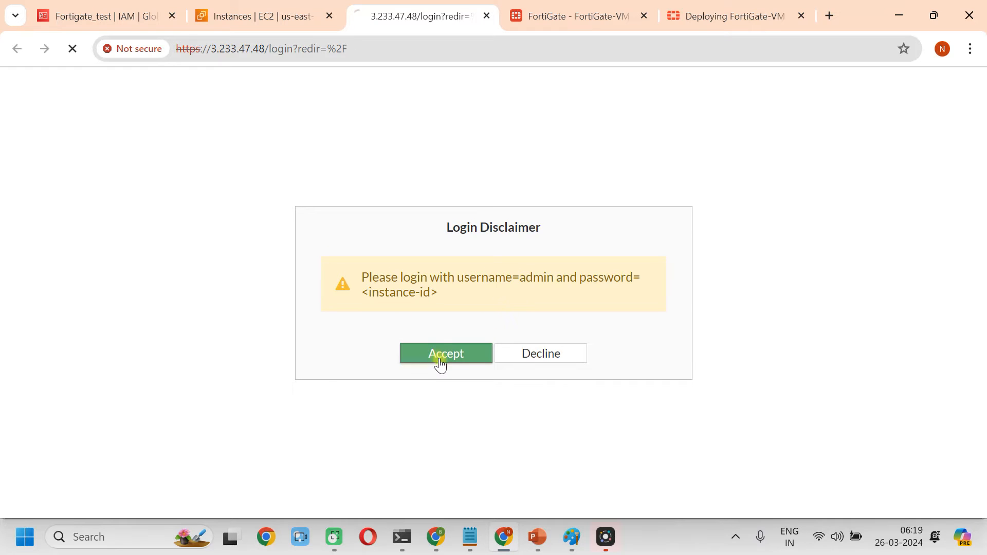
Log in to FW2 as admin using its instance ID copied from EC2 as the password
type("ad")
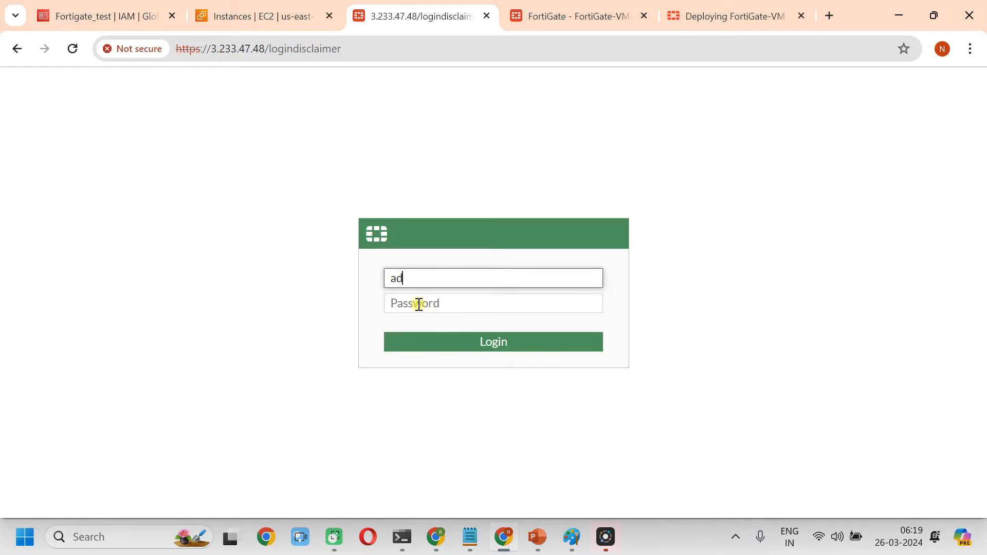
left_click(419, 304)
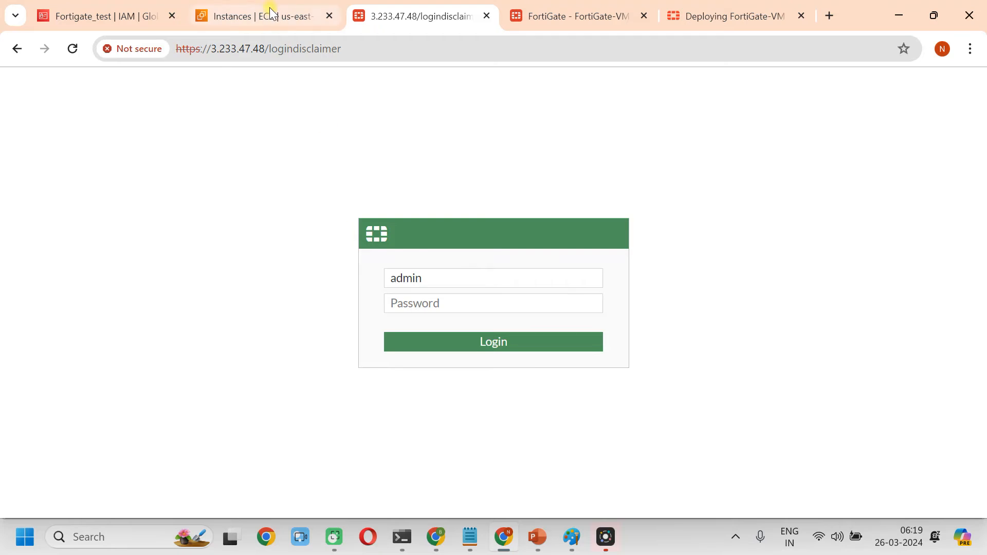
left_click(267, 11)
left_click(188, 416)
left_click(412, 18)
key("ctrl+v")
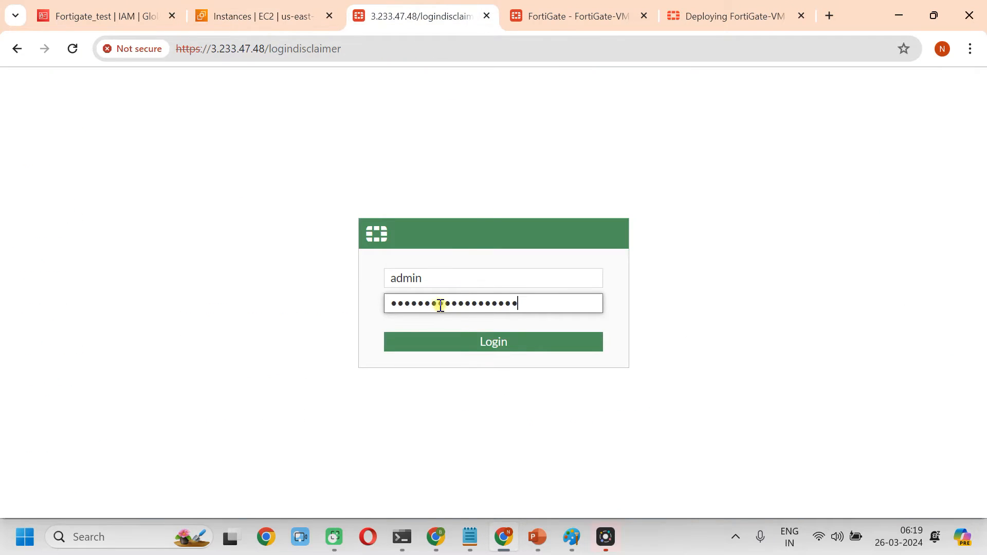
left_click(468, 353)
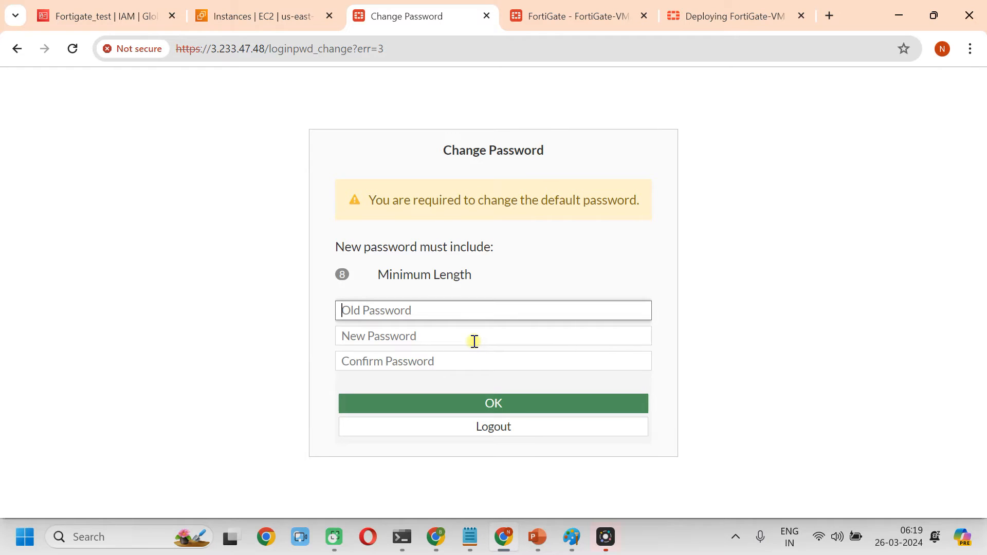
Replace FW2's default password (its instance ID) with a new admin password
type("i-")
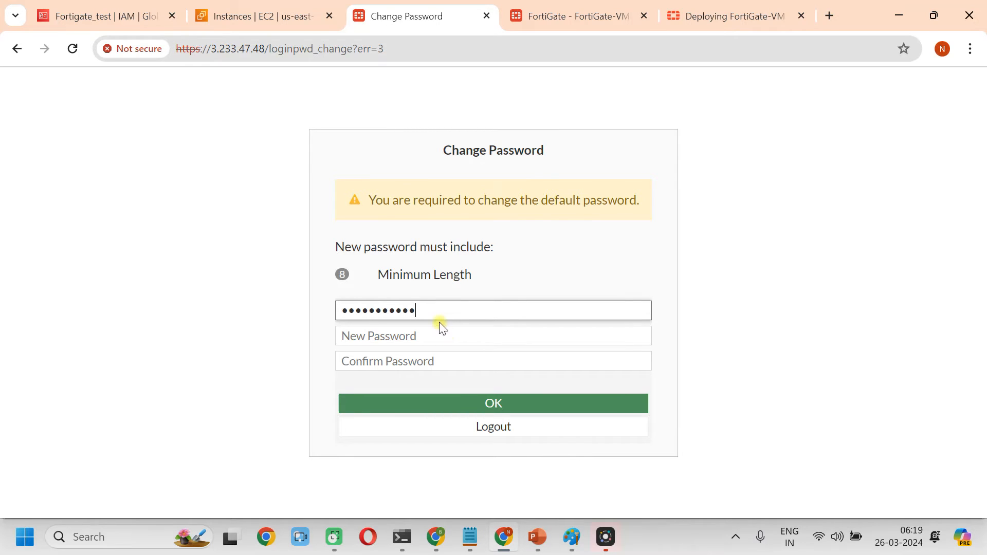
left_click_drag(438, 315, 331, 317)
key("ctrl+v")
left_click(366, 342)
type("a")
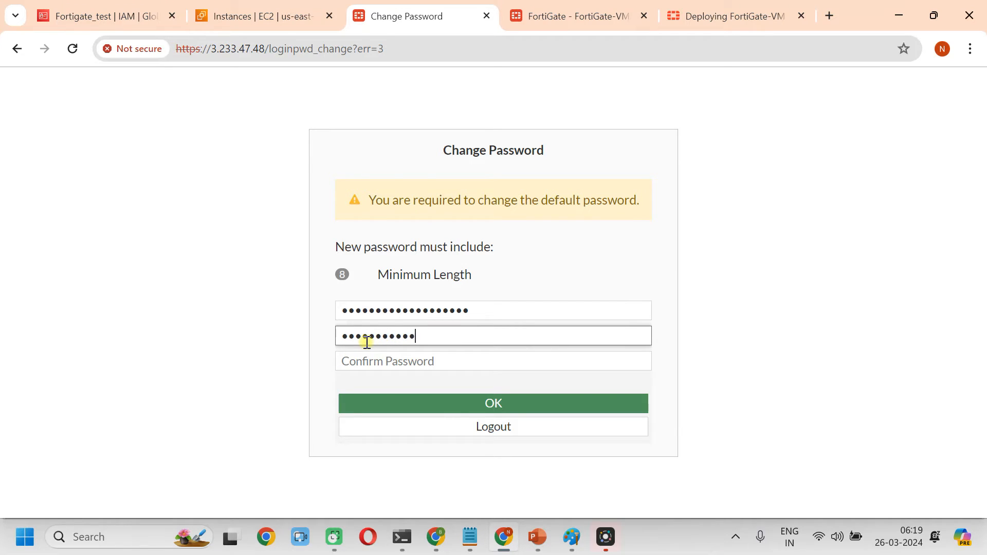
left_click(378, 364)
type("a")
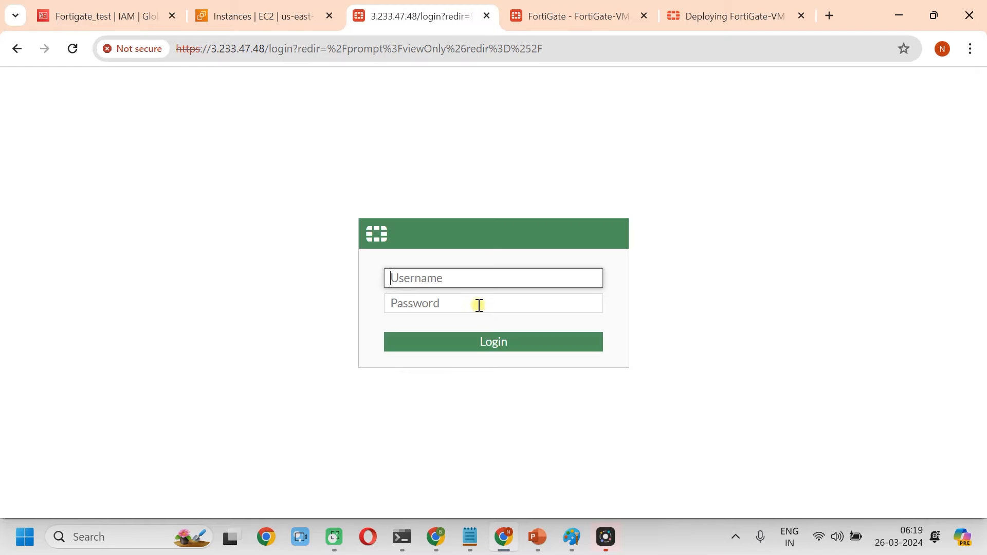
Log back in to FW2 as admin with the new password
type("admin")
key("Tab")
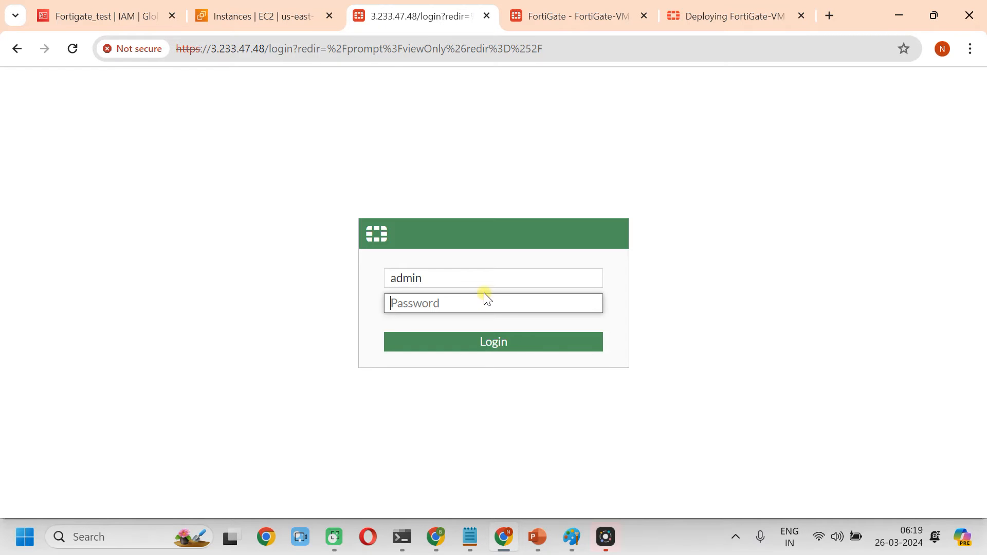
type("•••••••••••")
key("Return")
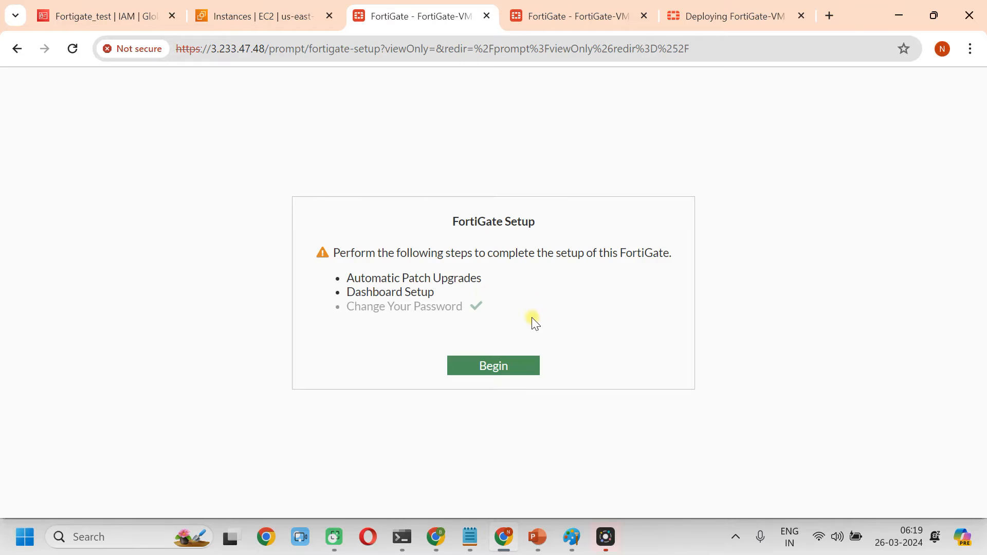
Complete FW2's initial setup with automatic patch upgrades disabled and dashboard setup confirmed
left_click(503, 366)
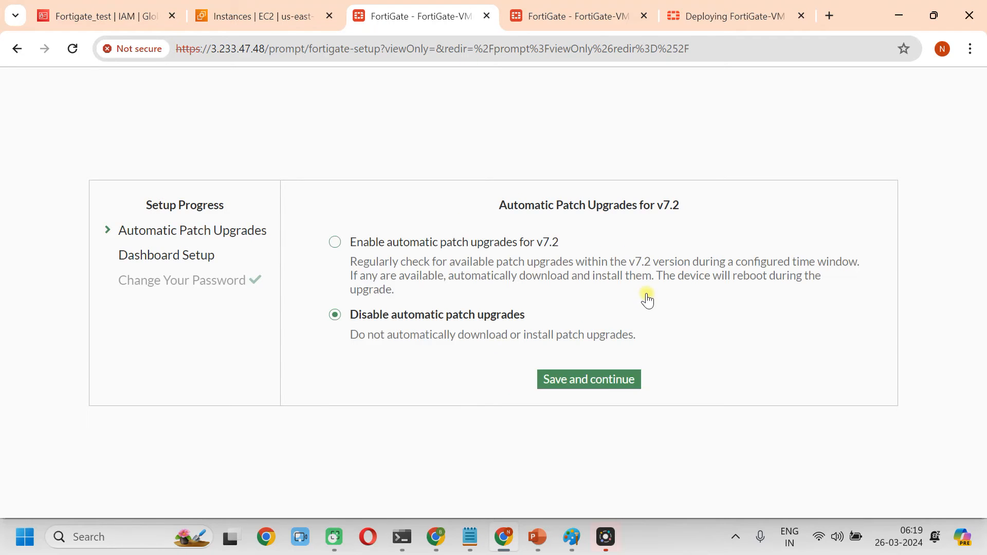
left_click(610, 388)
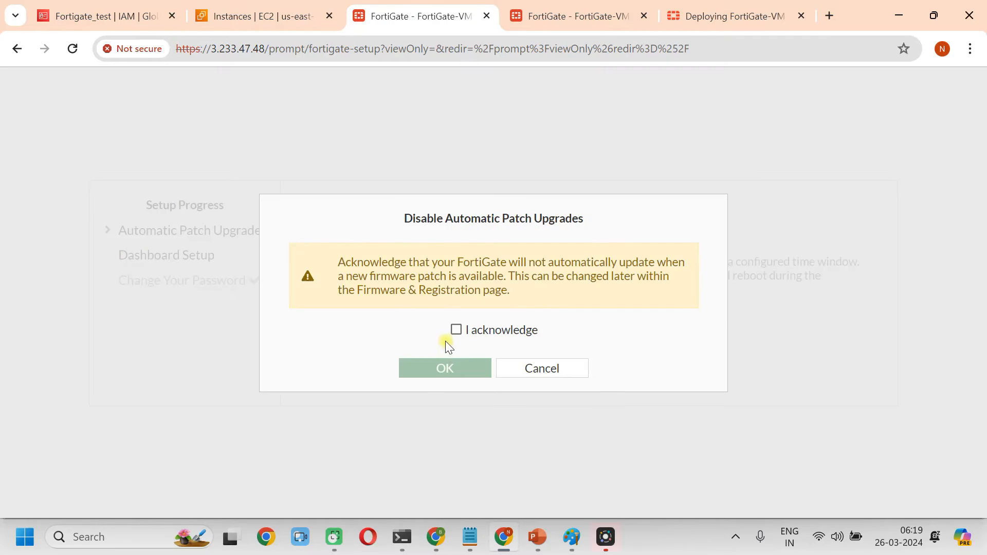
left_click(455, 329)
left_click(460, 368)
left_click(612, 381)
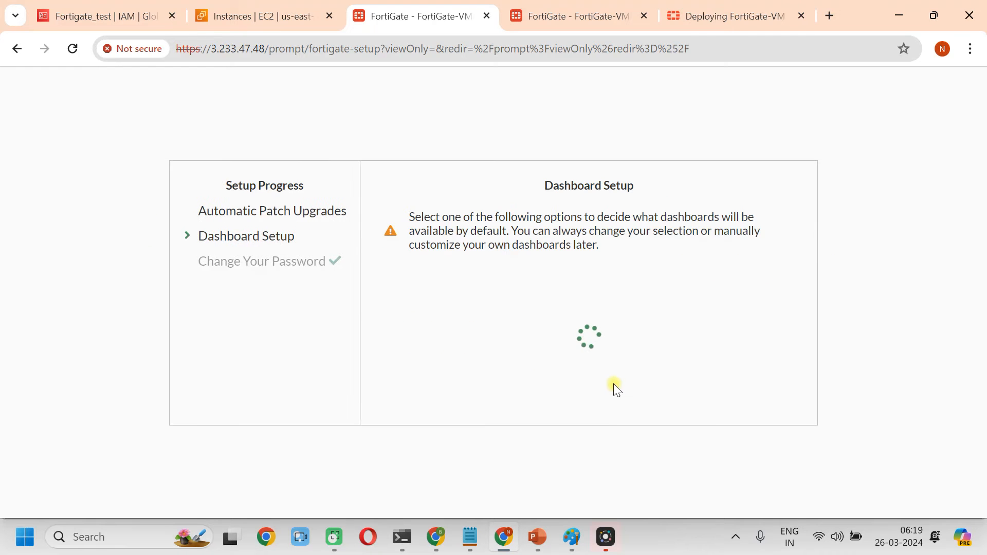
left_click(634, 404)
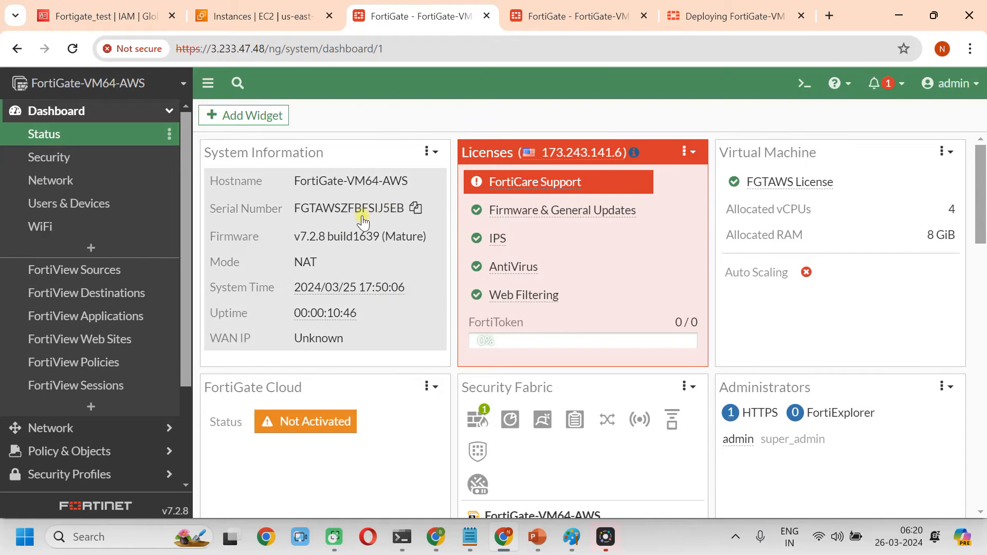
Open the Status dashboard on FW1 at 34.194.44.31
left_click(583, 12)
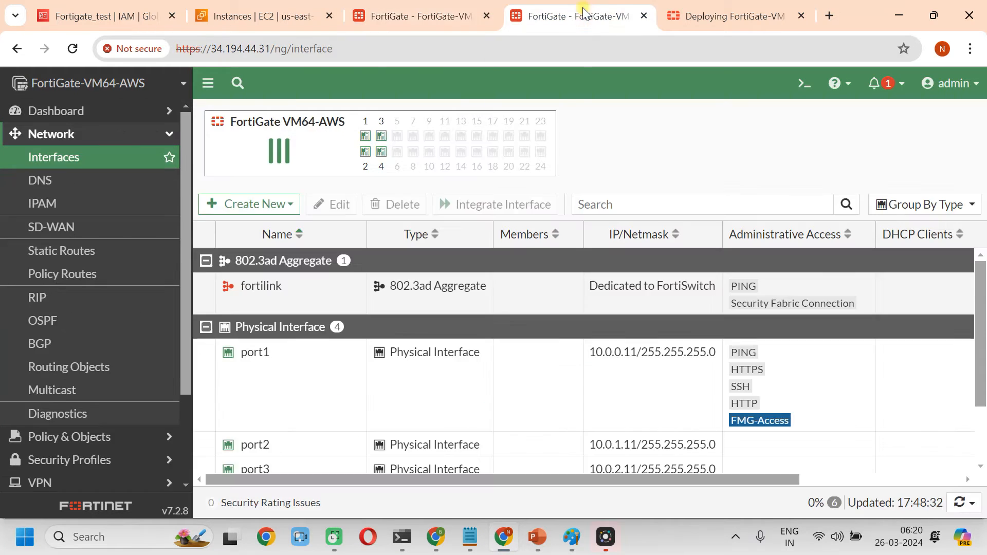
left_click(96, 121)
left_click(79, 134)
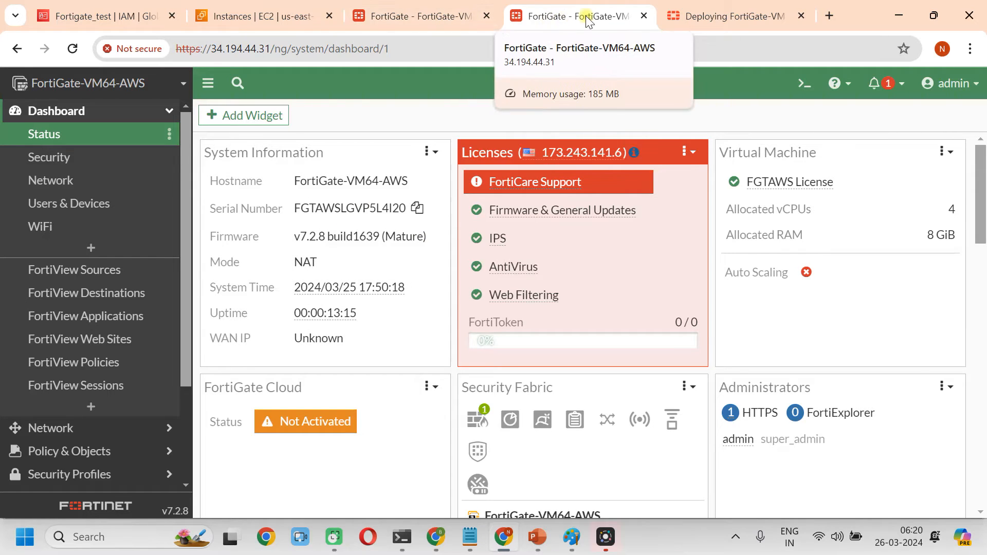
Compare the FW1 and FW2 Status dashboards and their serial numbers
left_click(459, 27)
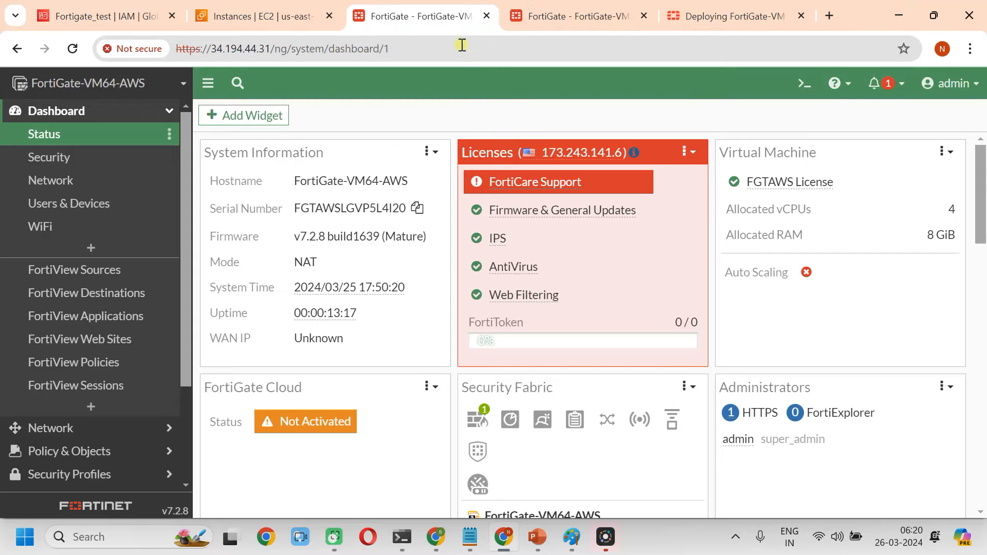
left_click(599, 11)
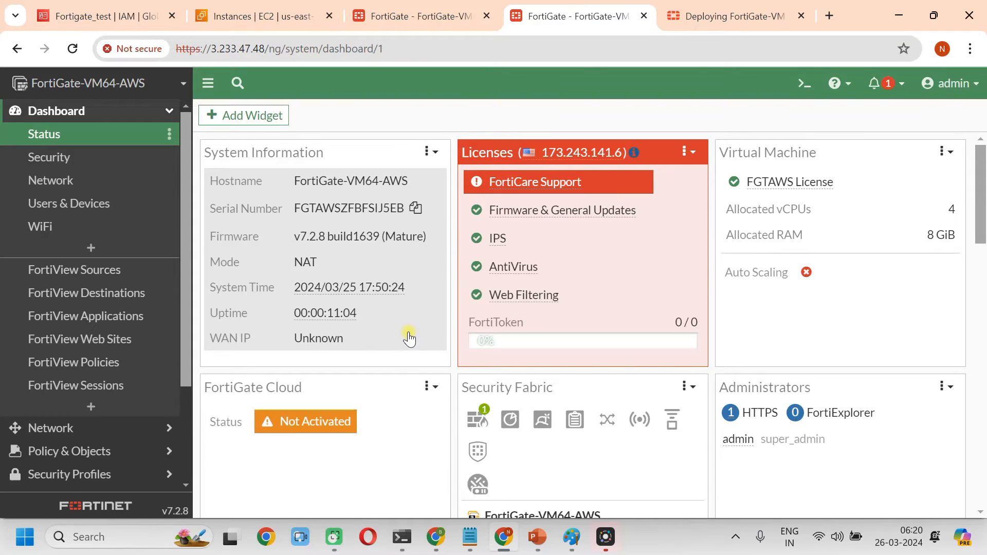
left_click(407, 13)
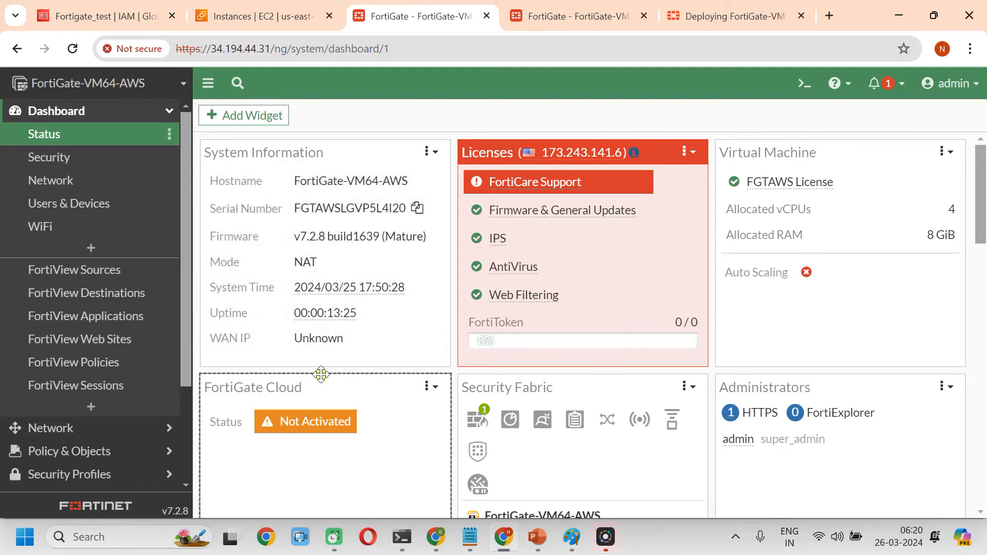
left_click(551, 18)
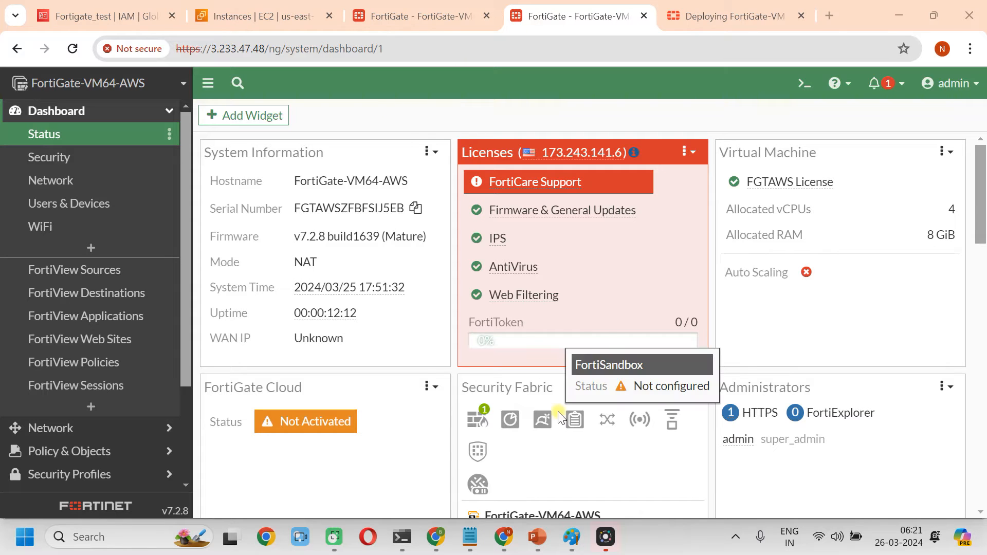
Review the HA configuration sections of the FortiGate-VM multi-zone guide, then return to FW1's dashboard
left_click(714, 17)
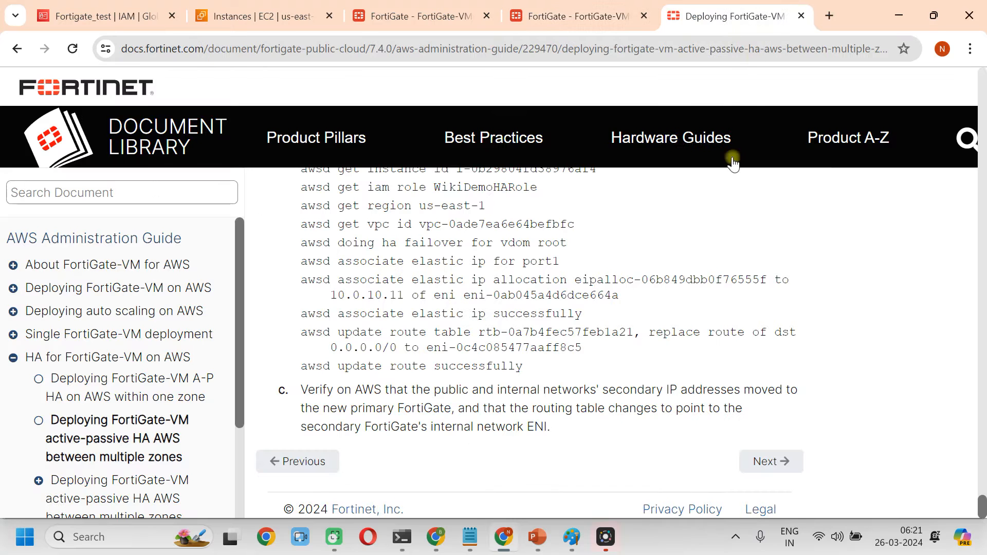
scroll(511, 372, "up", 10)
scroll(512, 375, "up", 10)
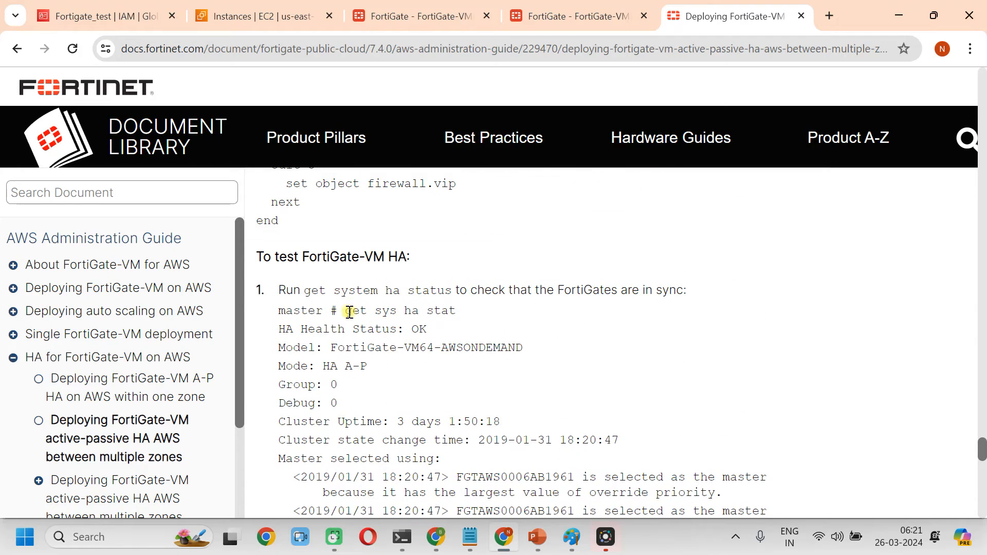
scroll(439, 366, "up", 5)
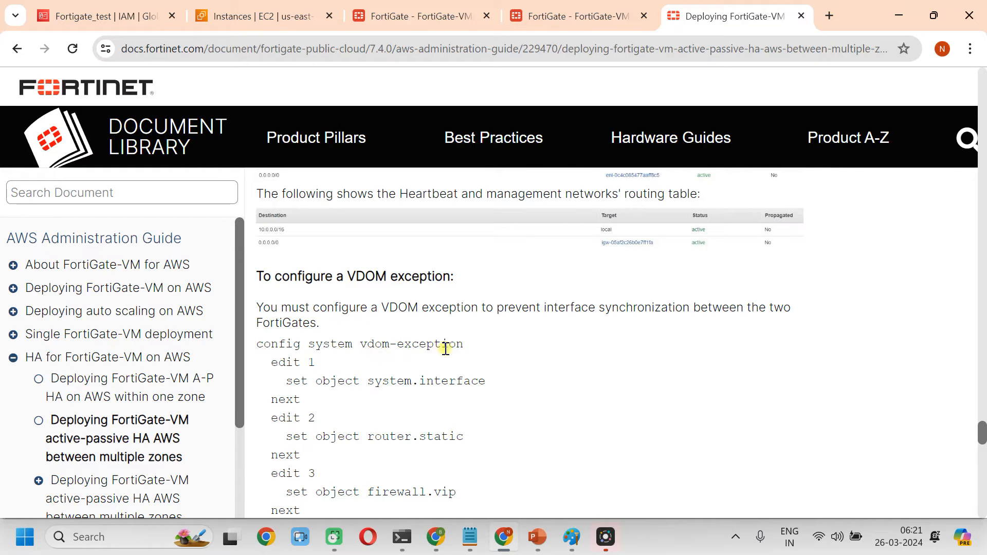
scroll(469, 406, "up", 8)
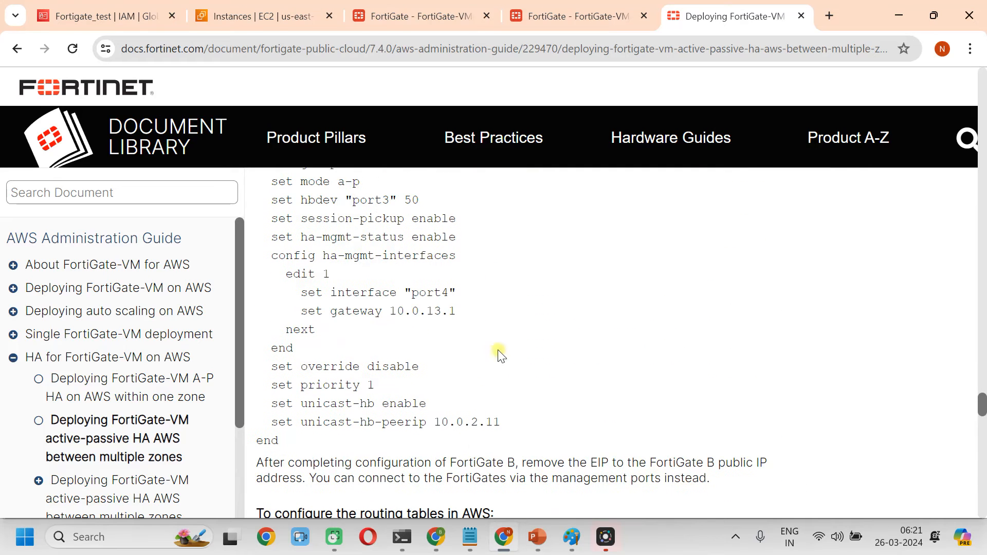
left_click(421, 16)
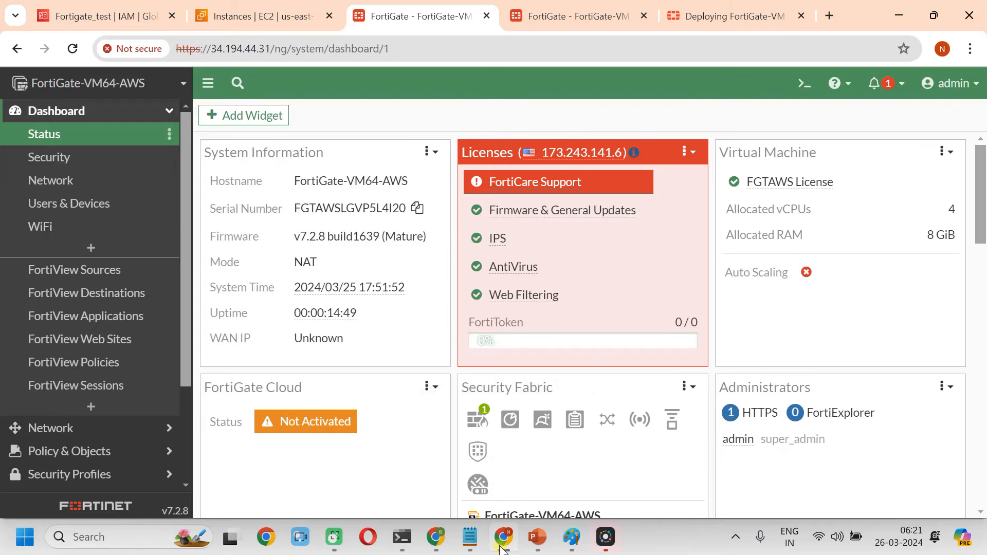
Review the Master and Slave HA configs in Notepad, then minimize it and select FW1's IP
left_click(470, 537)
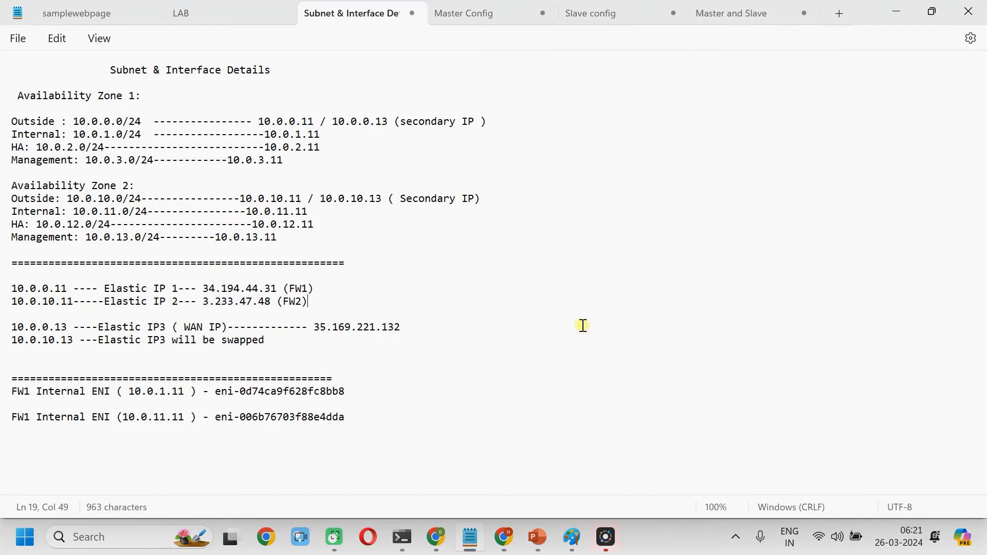
left_click(480, 17)
scroll(290, 280, "up", 2)
scroll(291, 298, "up", 15)
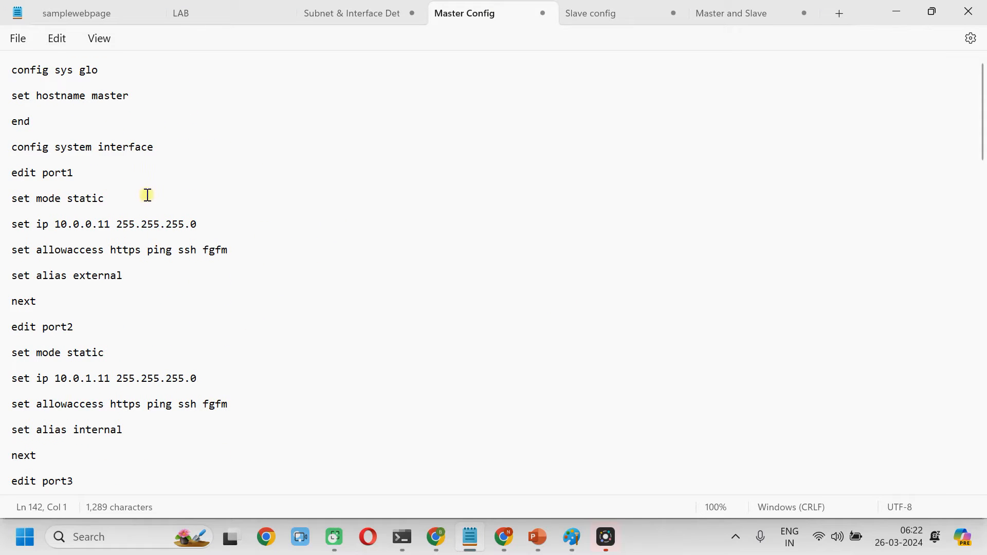
left_click(599, 19)
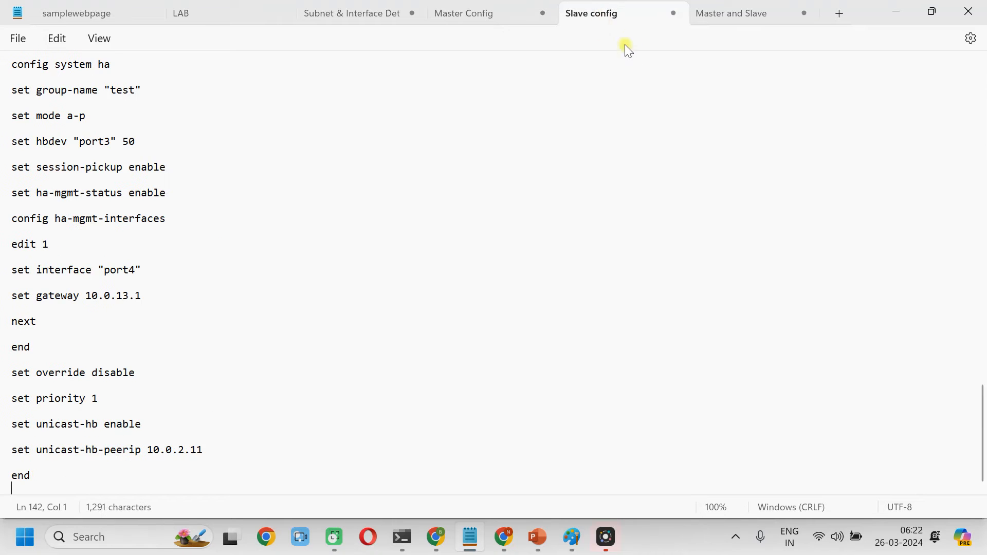
left_click(510, 14)
left_click(903, 8)
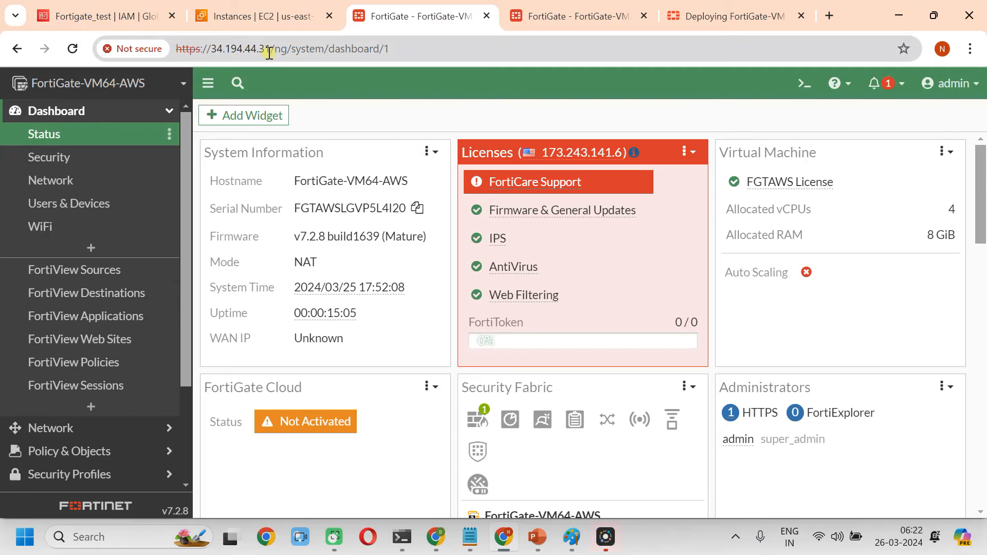
left_click_drag(270, 50, 231, 52)
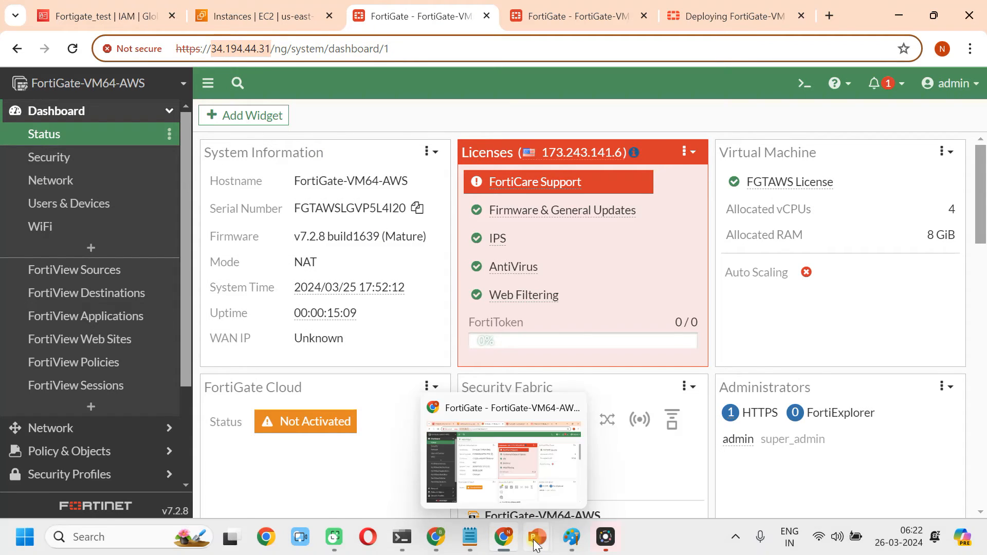
Launch PuTTY and connect over SSH to 34.194.44.31, accepting the host key
left_click(24, 538)
type("p")
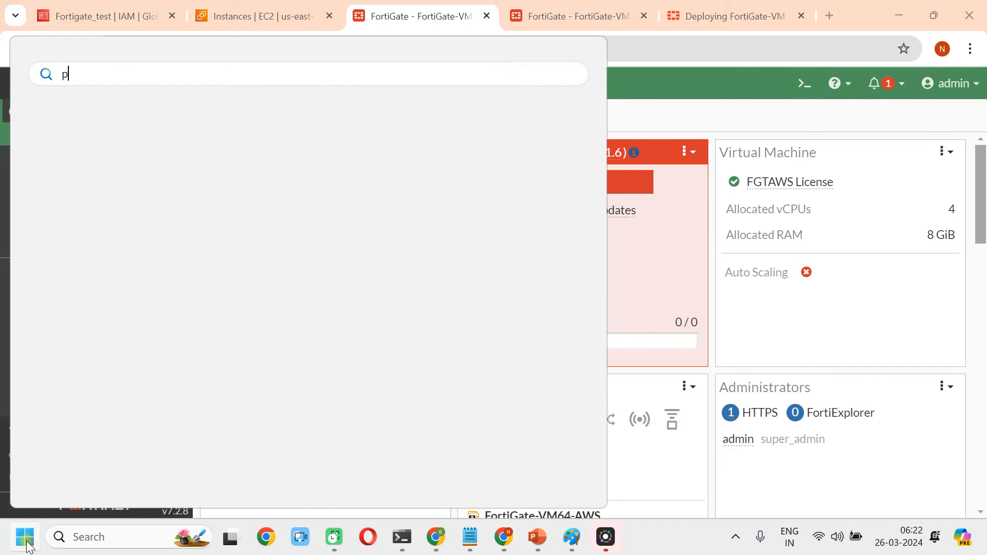
type("utty")
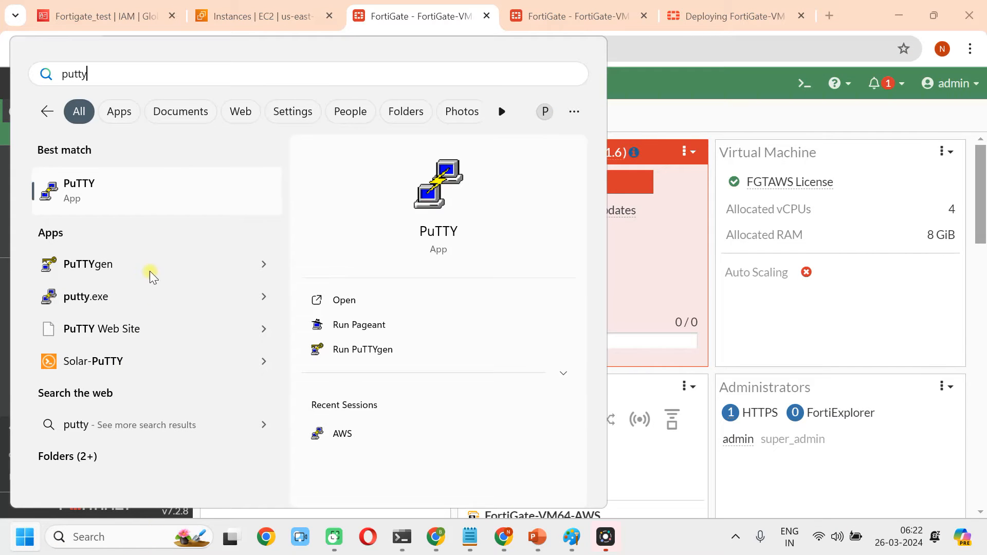
left_click(156, 192)
type("34.194.44.31")
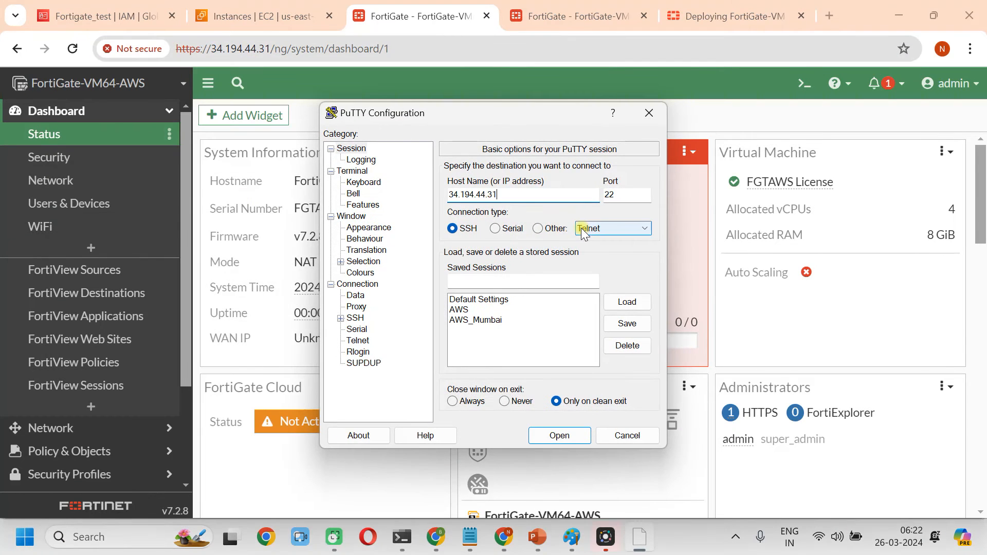
left_click(560, 435)
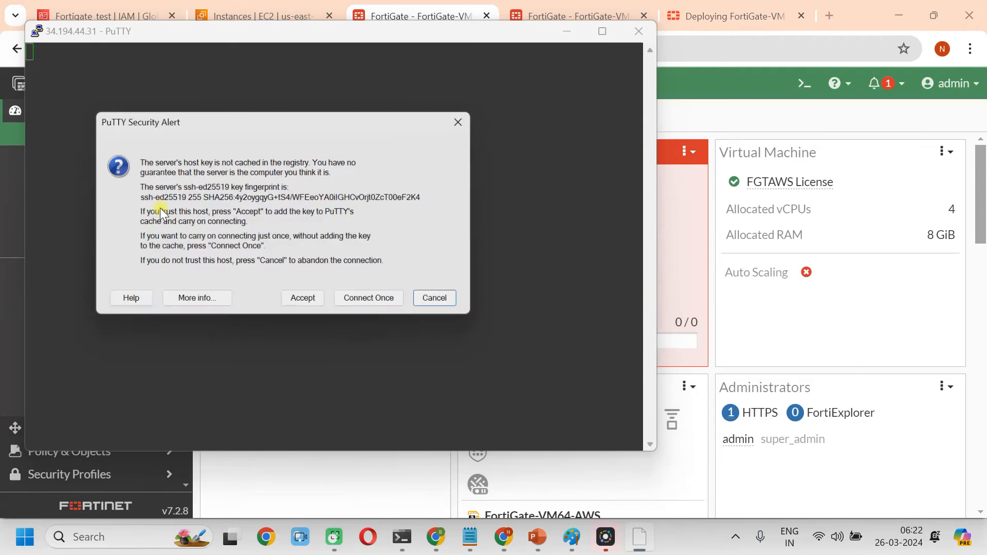
left_click(320, 301)
Log in to FW1 as admin, then bring the Master Config notes forward
type("admin")
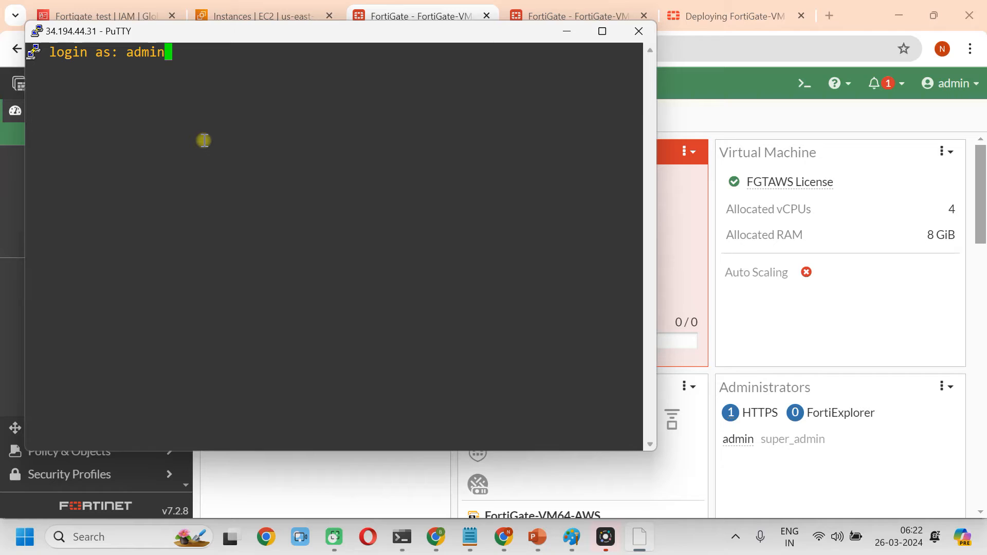
key("Return")
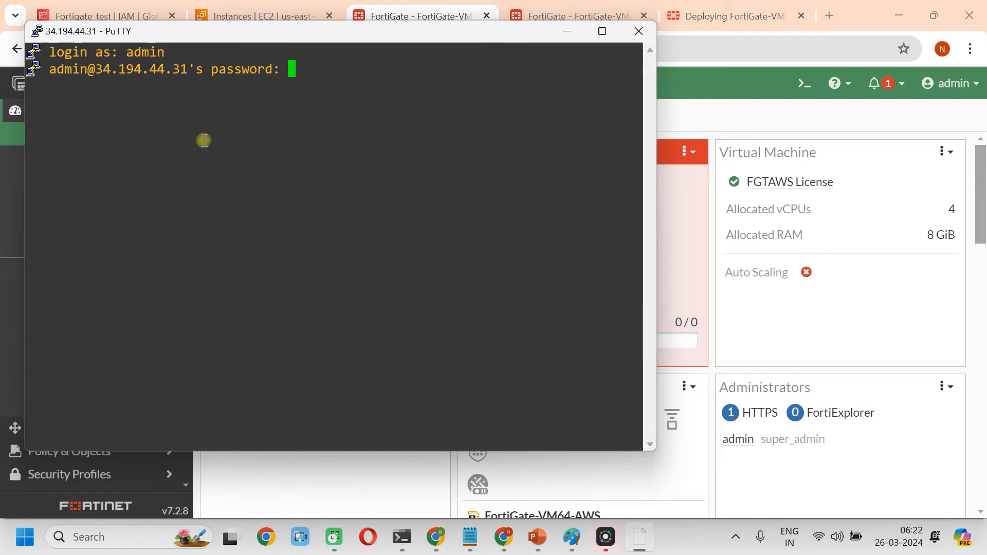
key("Return")
left_click_drag(248, 35, 621, 90)
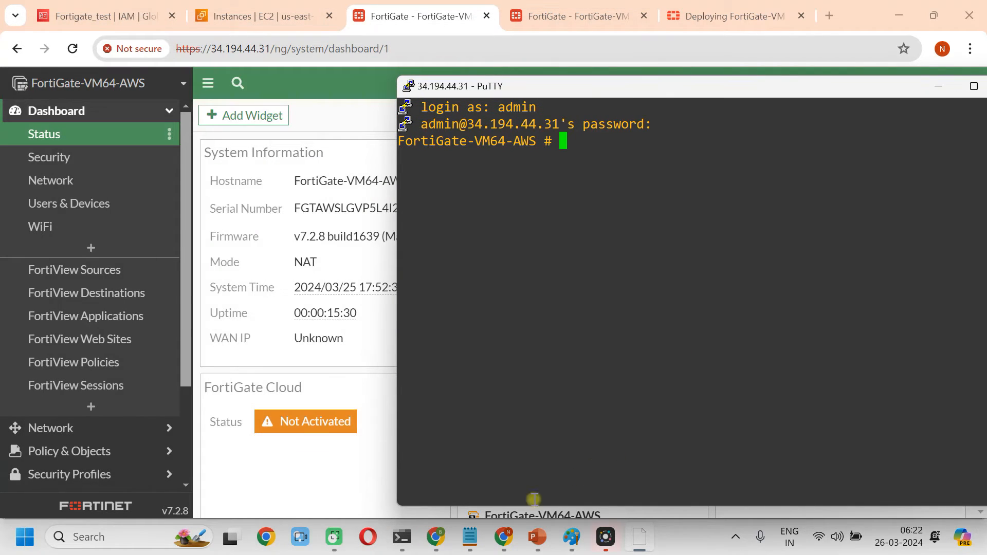
left_click(467, 551)
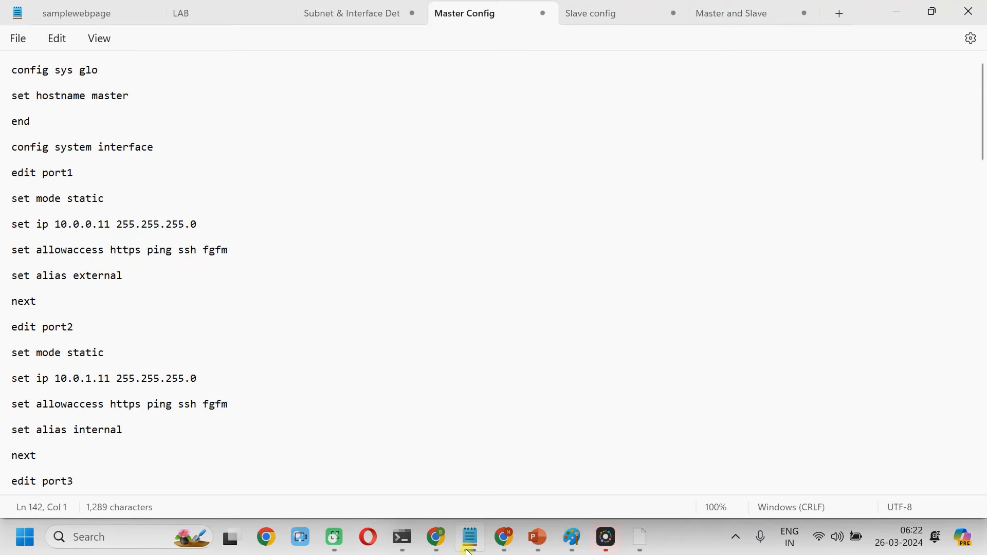
Check FW1's elastic IP 34.194.44.31 in the subnet notes, then return to Master Config
left_click(333, 15)
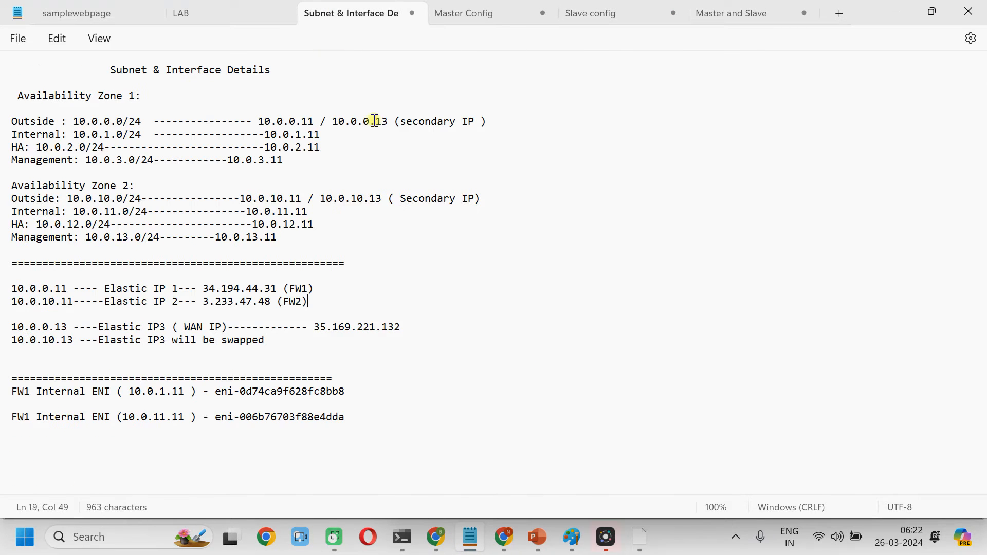
left_click_drag(276, 292, 263, 296)
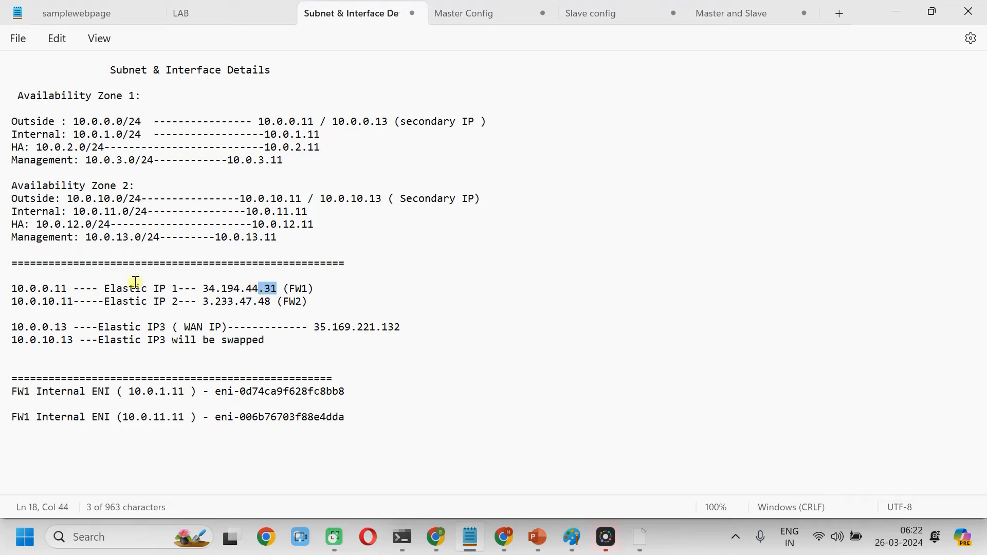
left_click(470, 14)
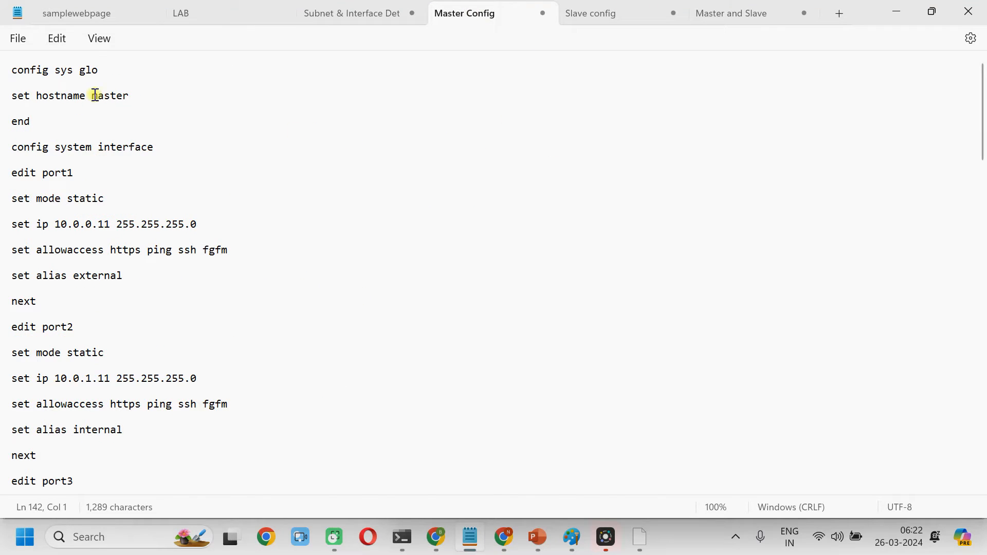
Copy the full Master Config and paste it into FW1's session, giving hostname master
left_click_drag(12, 69, 399, 551)
mouse_move(399, 546)
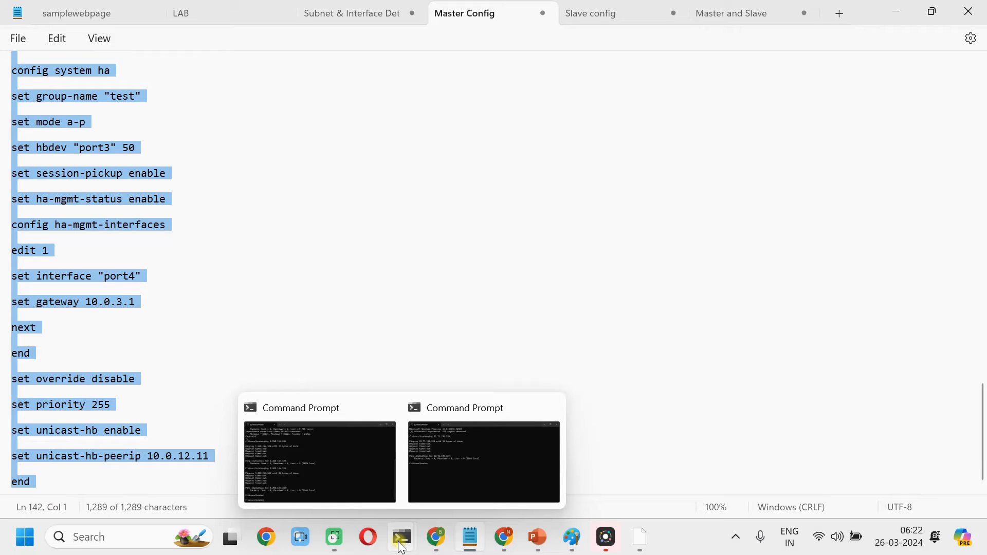
mouse_move(642, 535)
left_click(631, 442)
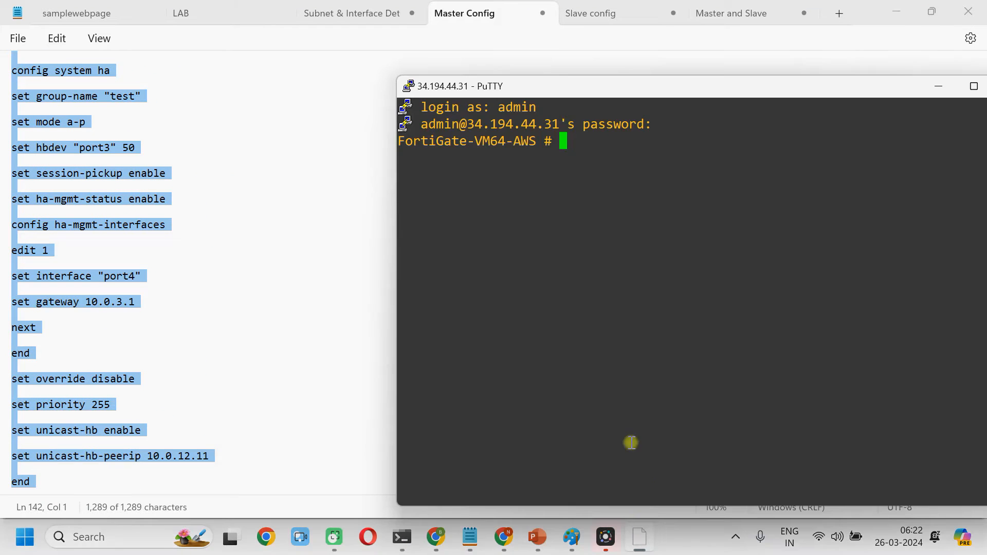
right_click(609, 227)
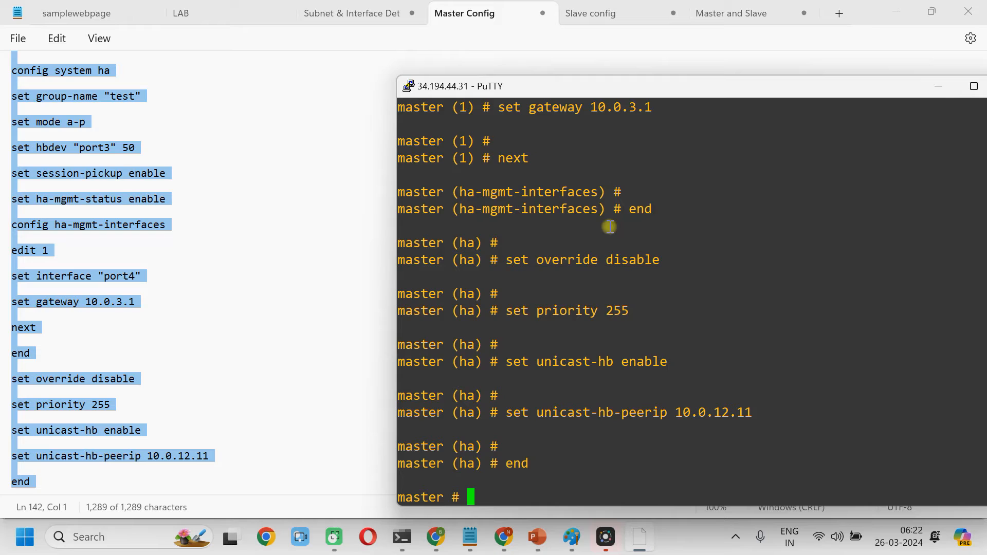
left_click_drag(446, 499, 404, 501)
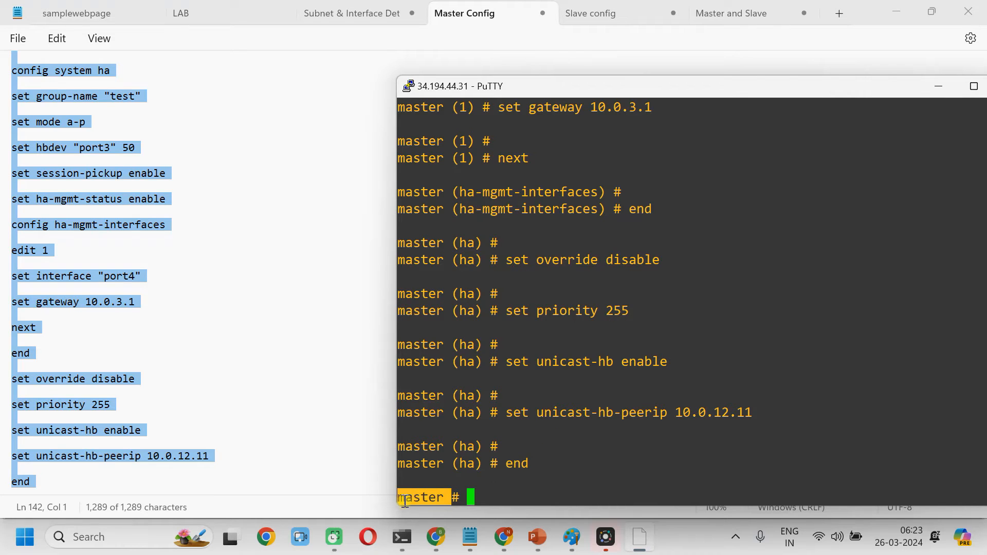
left_click(503, 536)
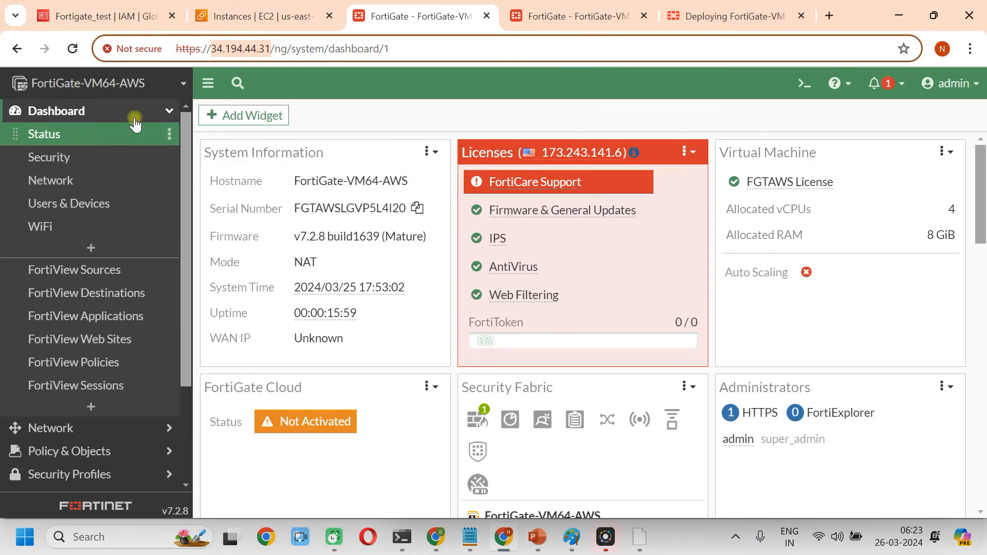
Reload FW1's dashboard to confirm hostname master, then switch to FW2's 3.233.47.48 tab
left_click(75, 49)
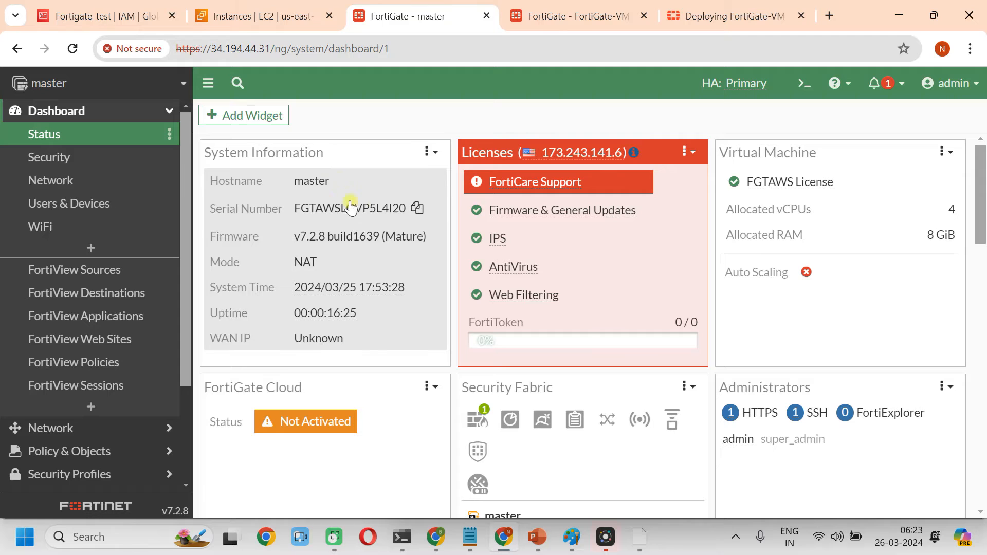
left_click(548, 16)
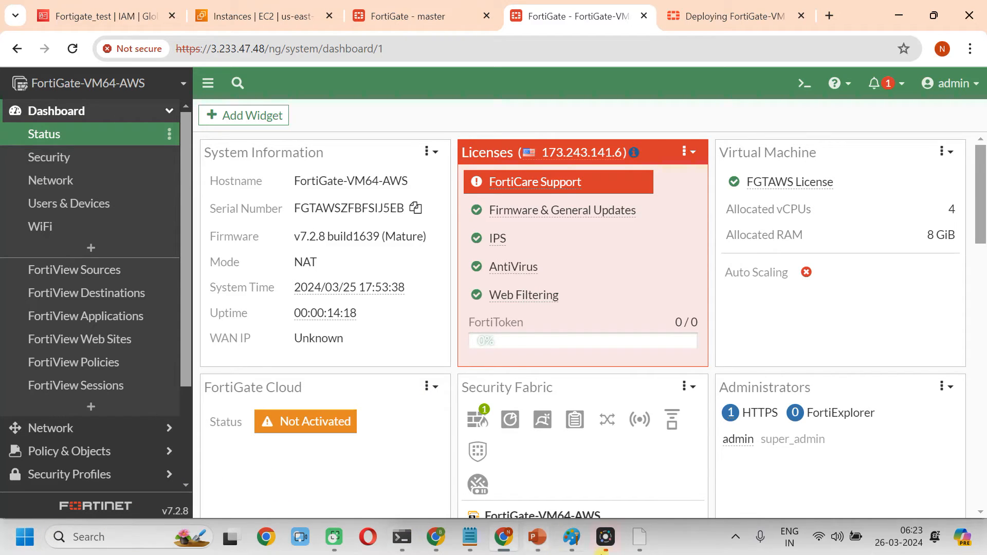
Start a new PuTTY session to 3.233.47.48 and accept the second FortiGate's host key
right_click(644, 545)
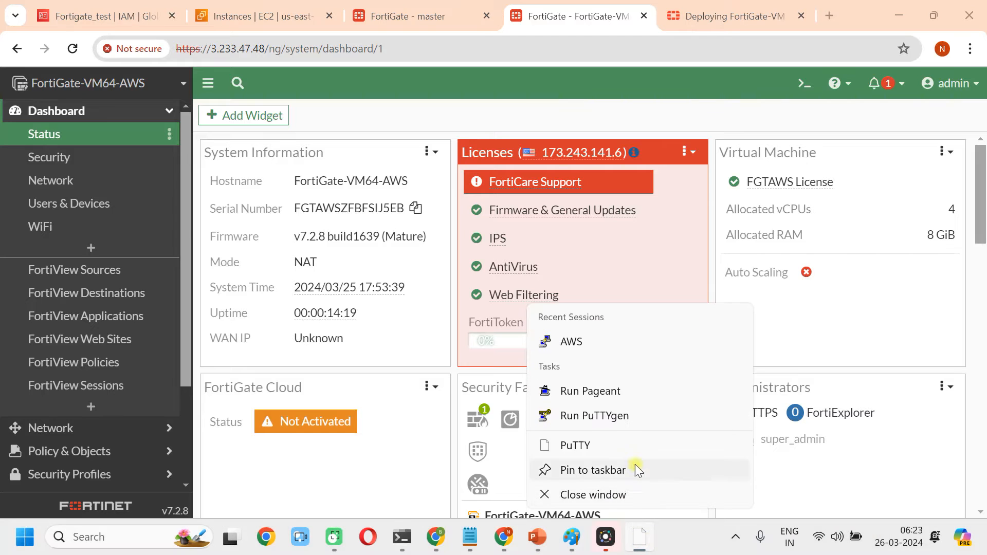
left_click(607, 445)
type("master")
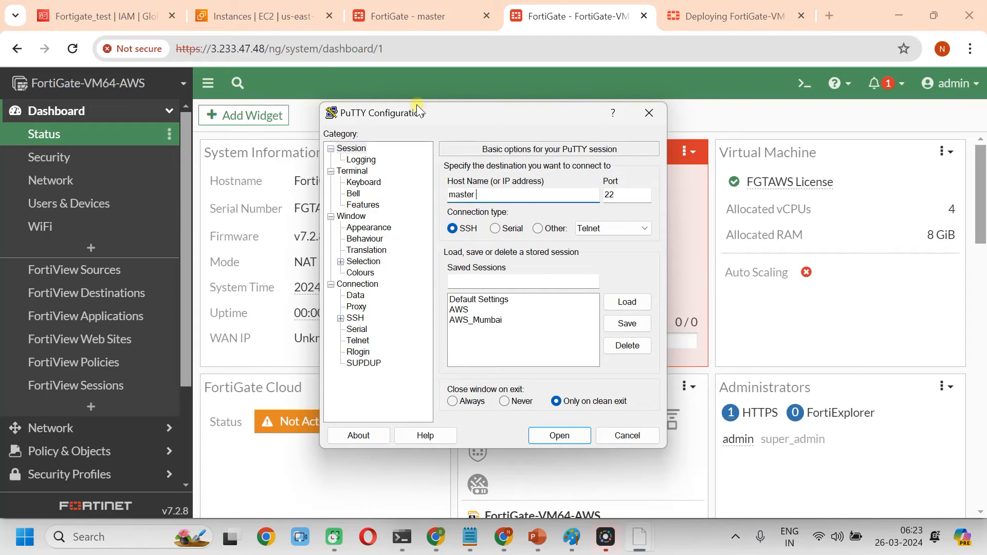
left_click_drag(265, 46, 217, 46)
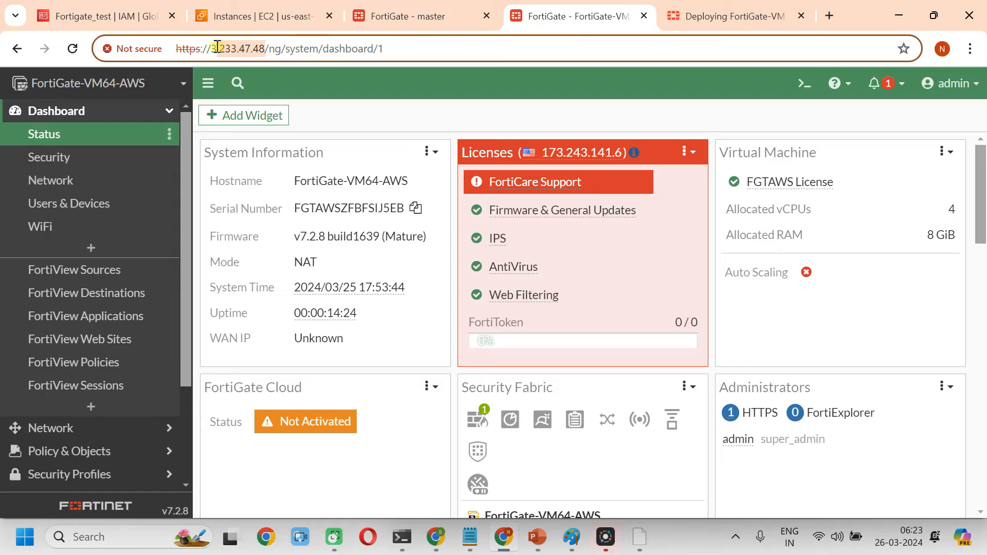
right_click(643, 541)
left_click(623, 446)
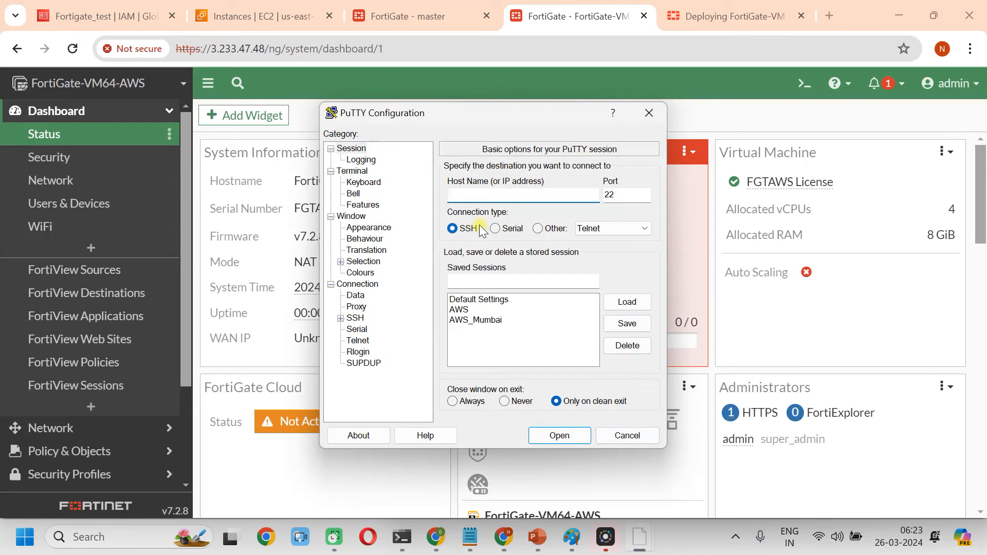
left_click(558, 436)
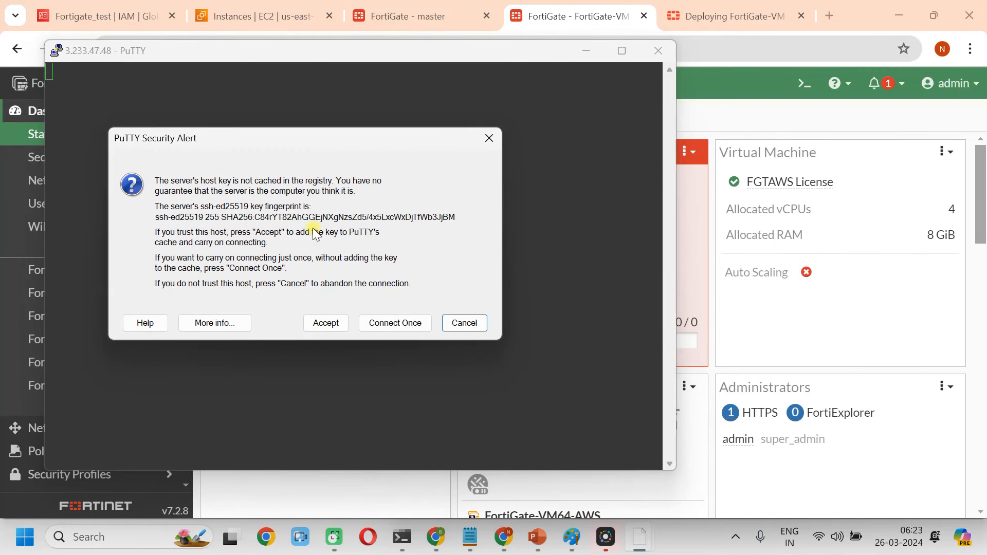
left_click(326, 323)
Log in to FW2 as admin, then bring the config notes forward
type("admiin")
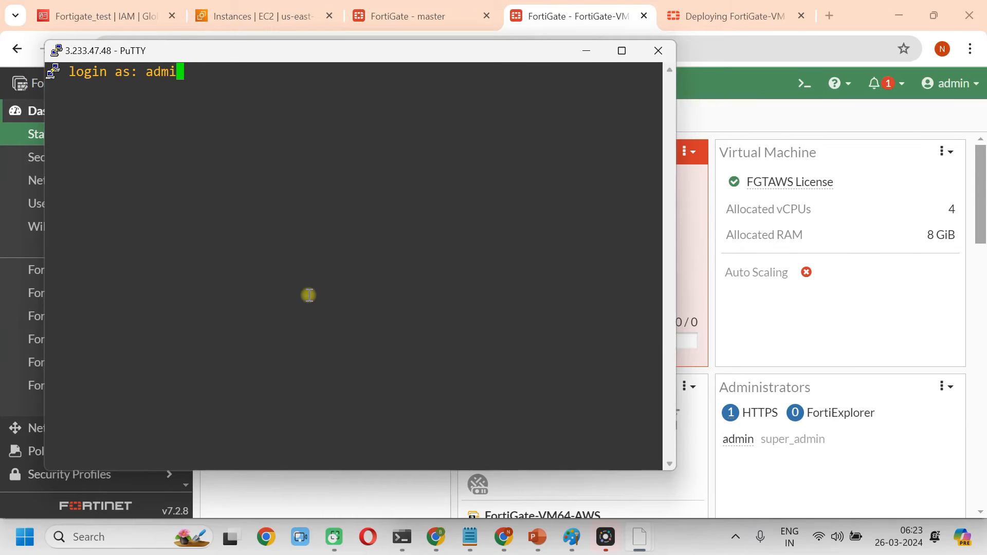
key("BackSpace")
key("BackSpace")
type("n")
key("Return")
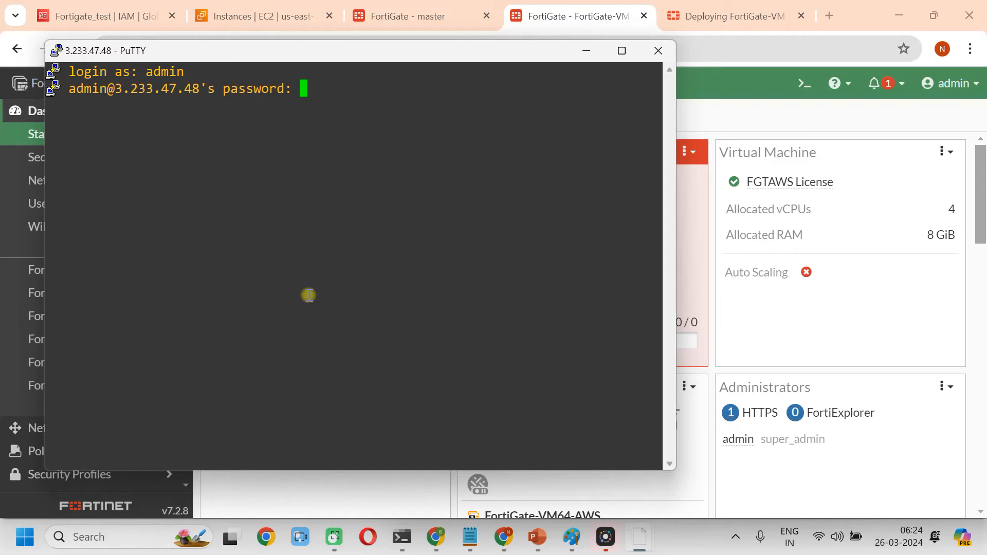
key("Return")
key("Return")
key("Return")
key("Return")
key("Return")
key("Return")
key("Return")
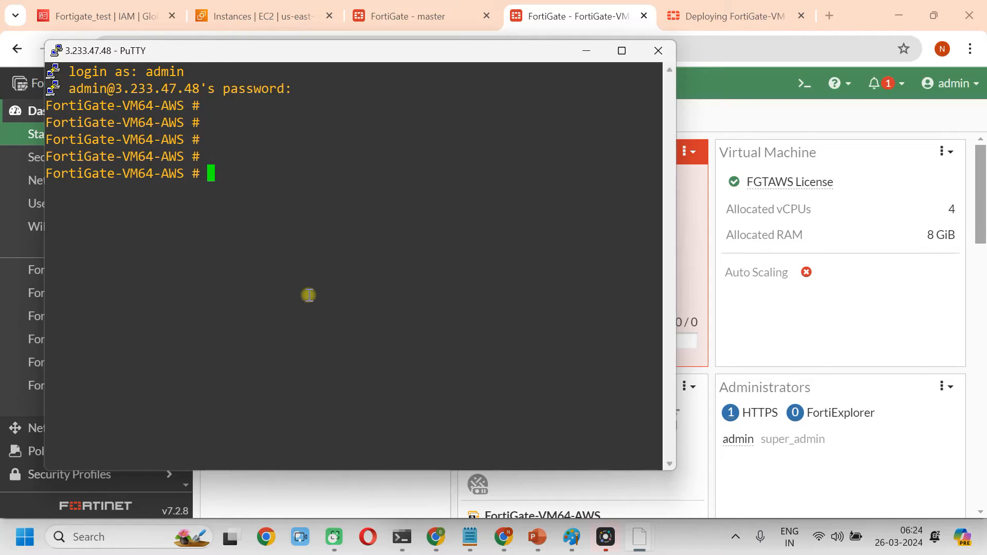
left_click(469, 536)
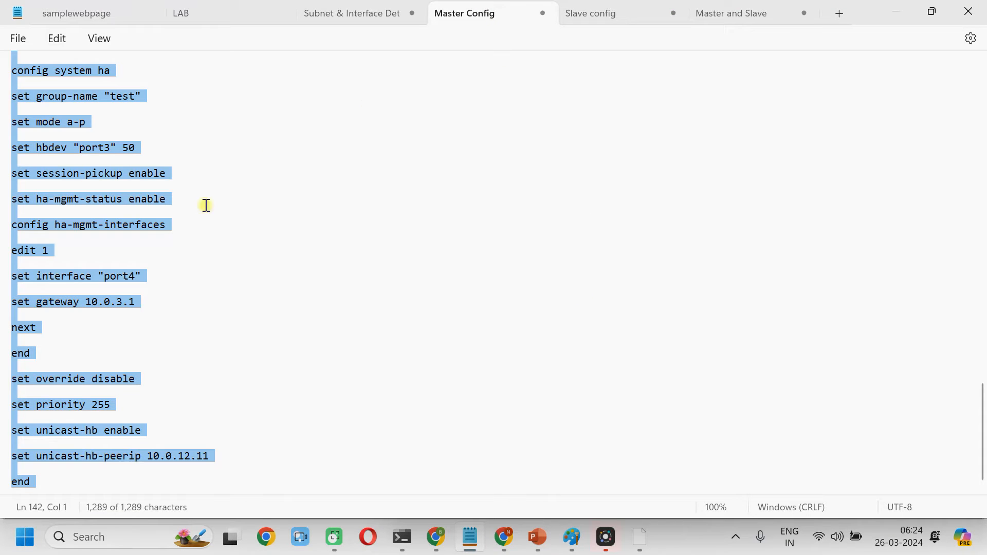
Select the whole Slave config and bring up FW2's 3.233.47.48 terminal session
left_click(606, 16)
scroll(468, 197, "up", 20)
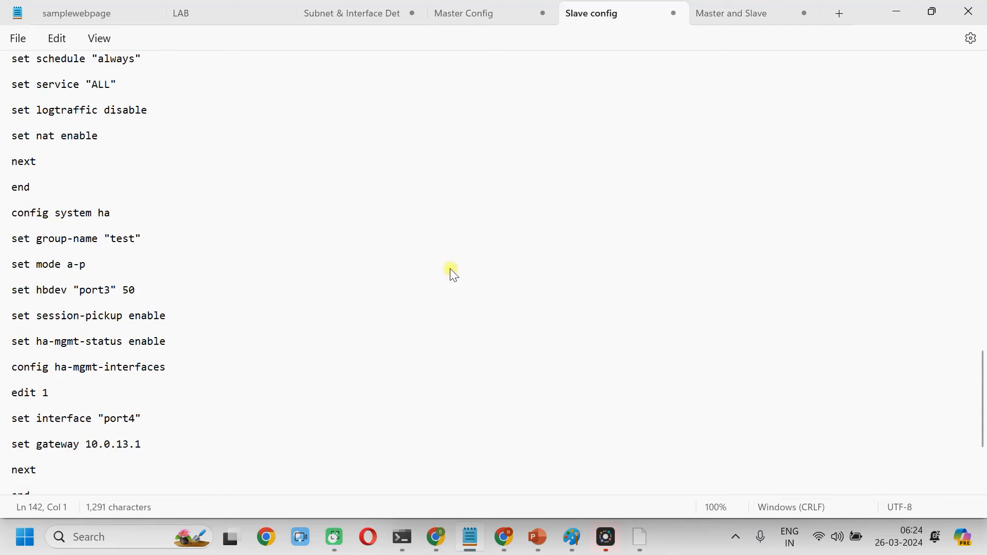
key("ctrl+a")
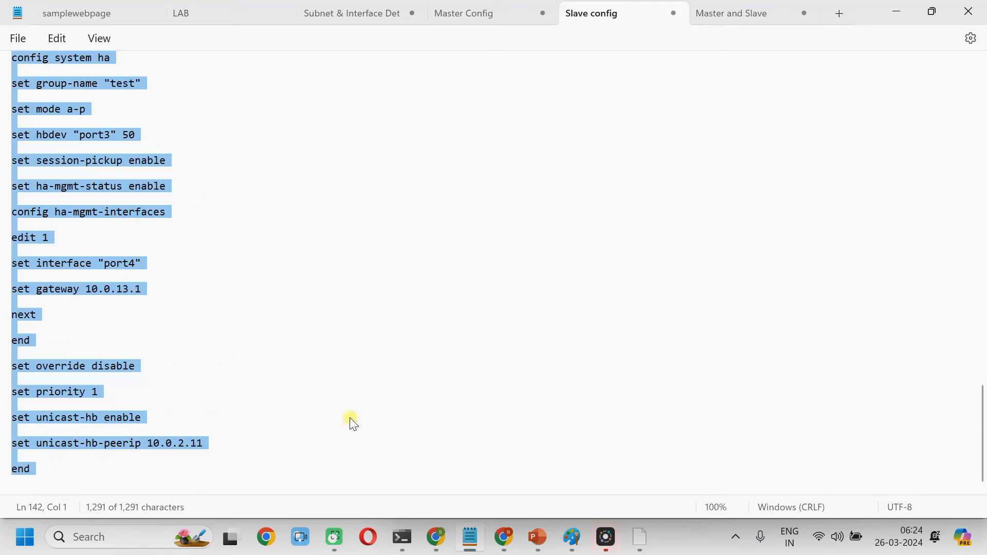
left_click(652, 544)
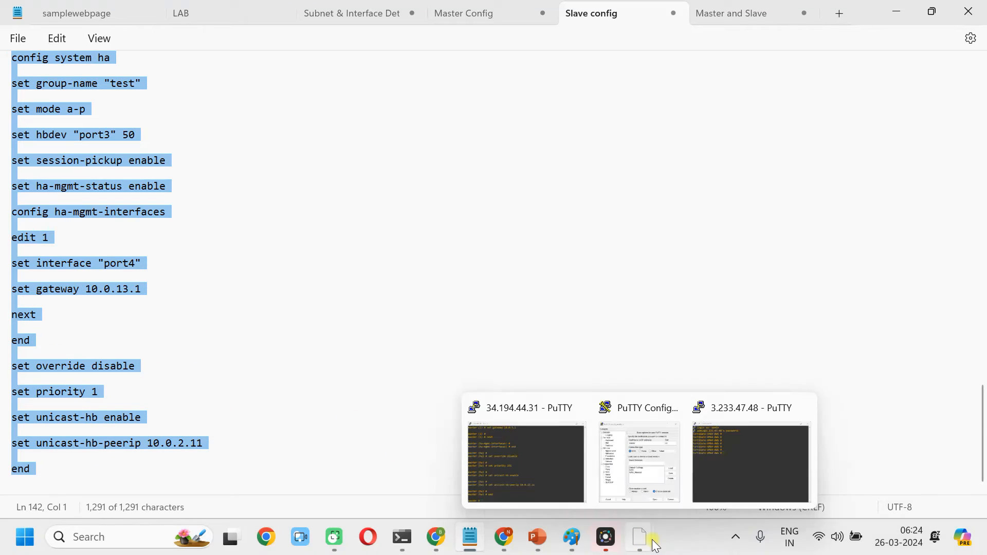
left_click(744, 469)
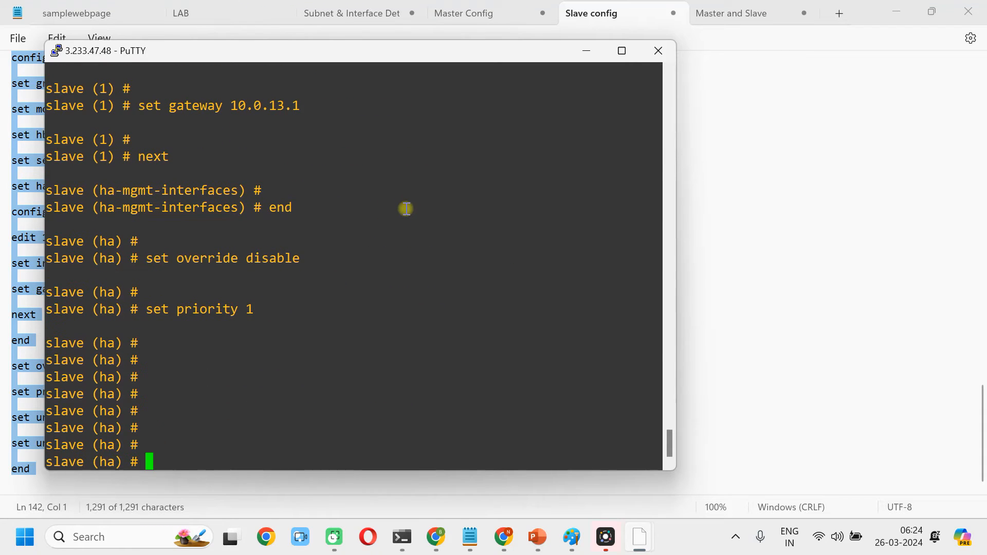
left_click(878, 101)
Reload FW2's web dashboard until it shows hostname slave
left_click(895, 10)
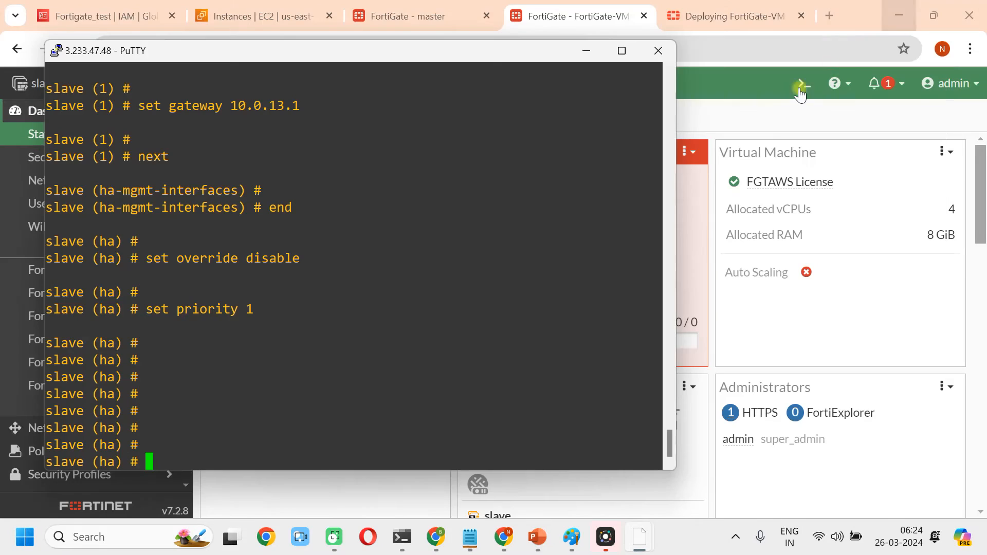
left_click(587, 50)
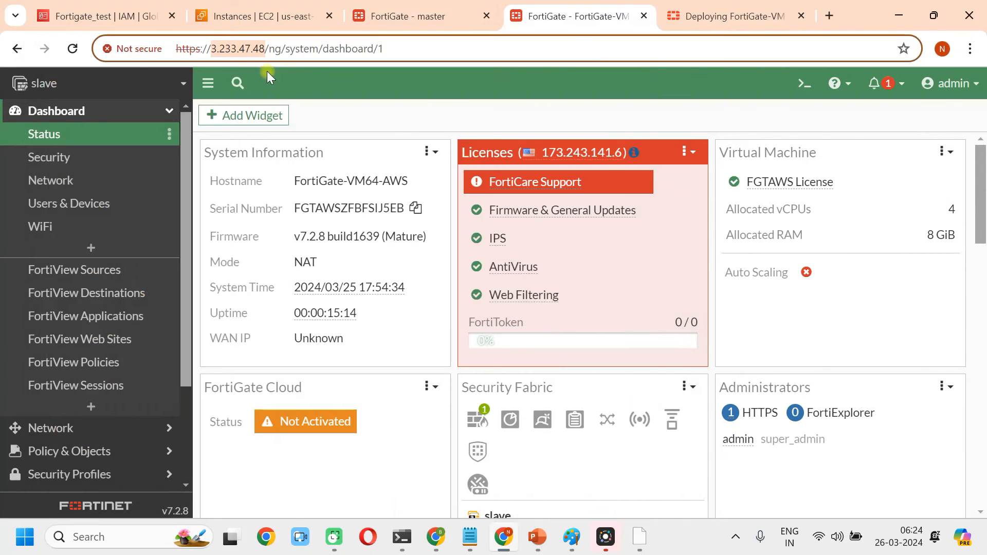
left_click(72, 48)
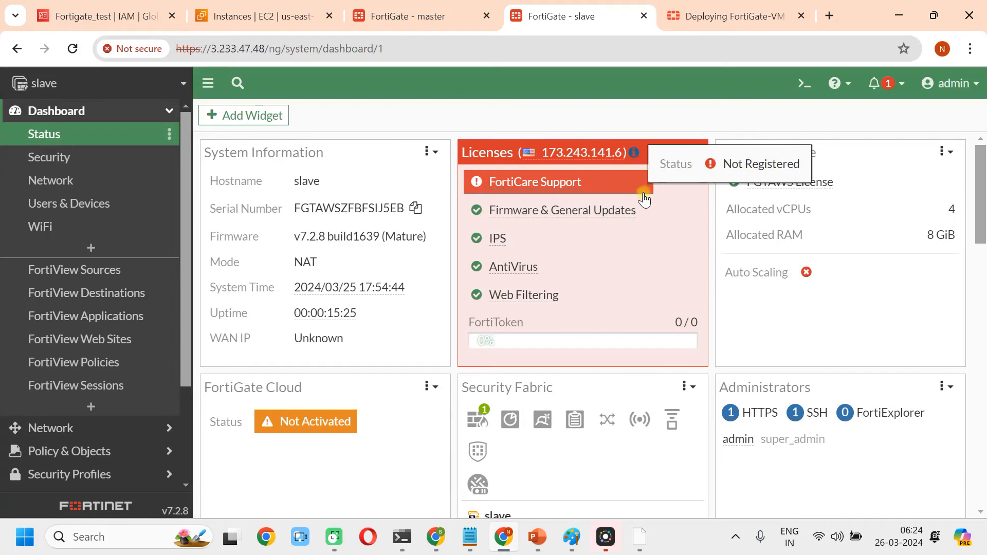
left_click(72, 48)
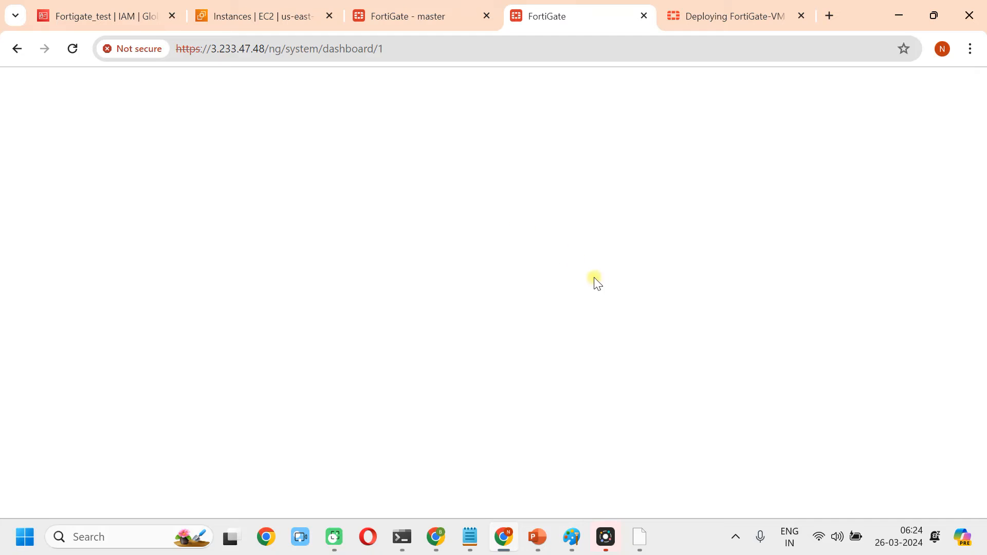
Check that FW2's 3.233.47.48 terminal prompt still responds, then return to the Slave config notes
mouse_move(639, 536)
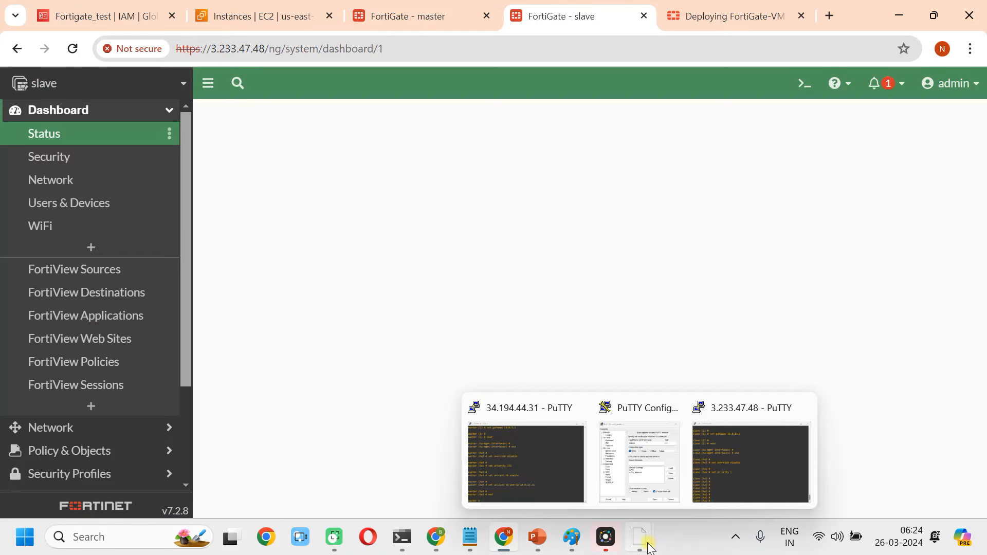
left_click(725, 453)
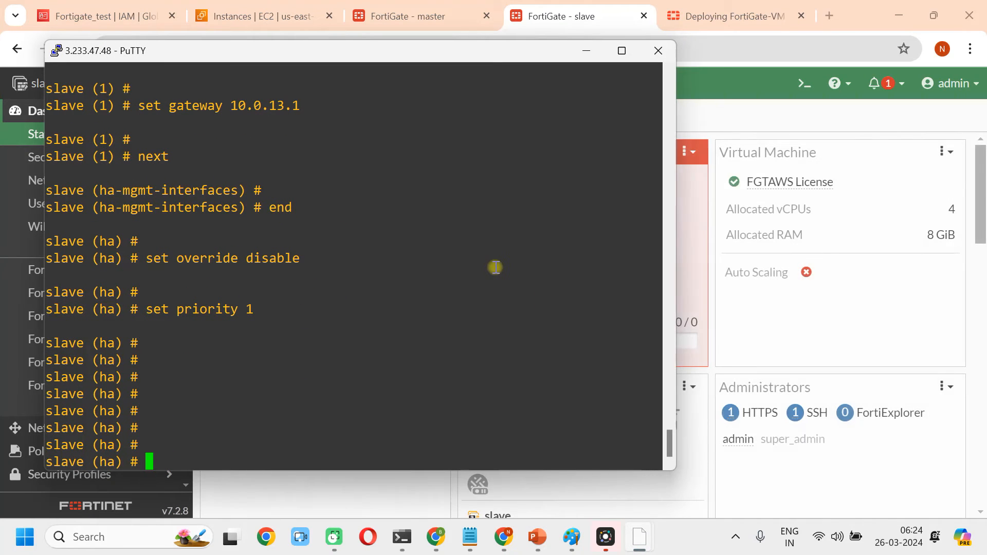
key("Return")
key("Return")
key("Return")
key("Return")
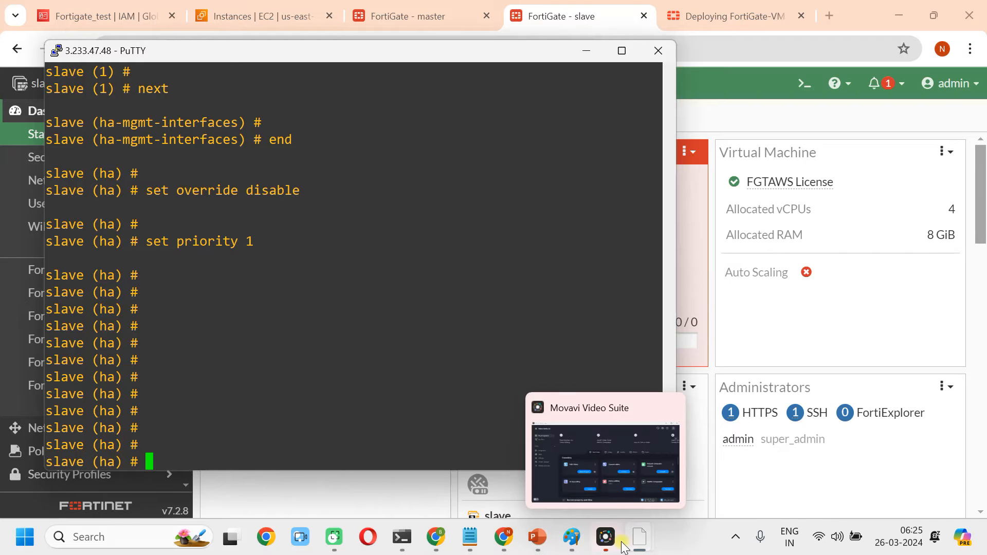
left_click(458, 543)
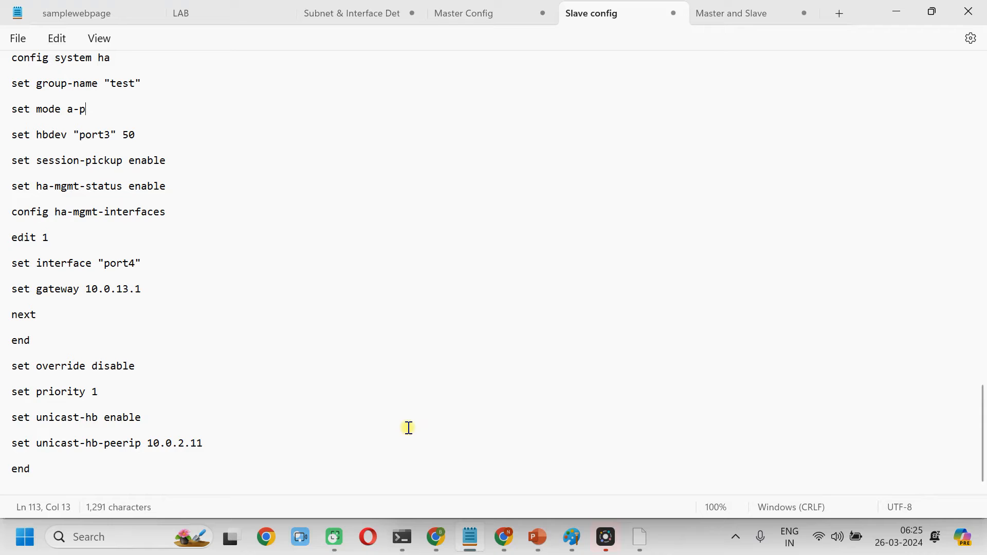
Select the Slave config lines from 'set unicast-hb enable' through the final 'end'
scroll(408, 427, "up", 1)
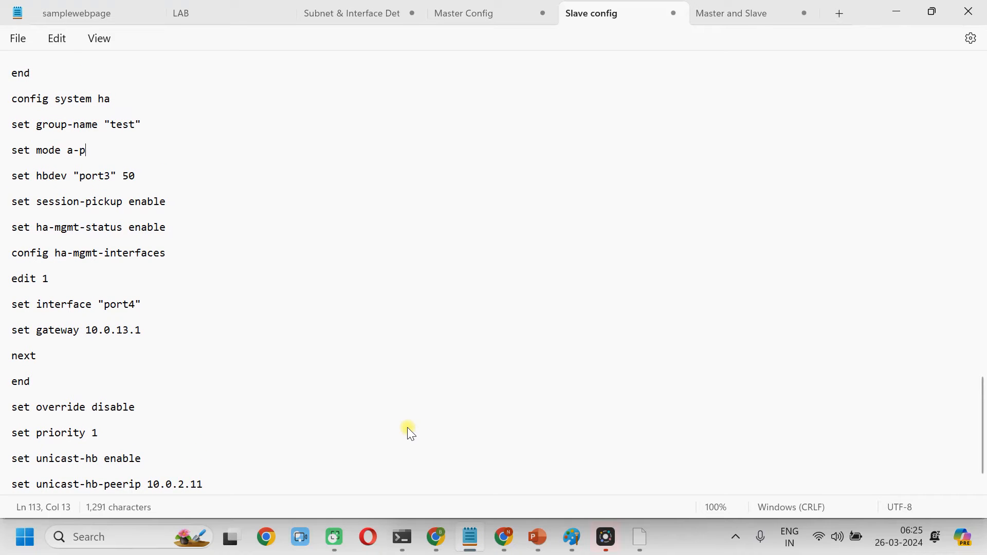
scroll(408, 427, "up", 3)
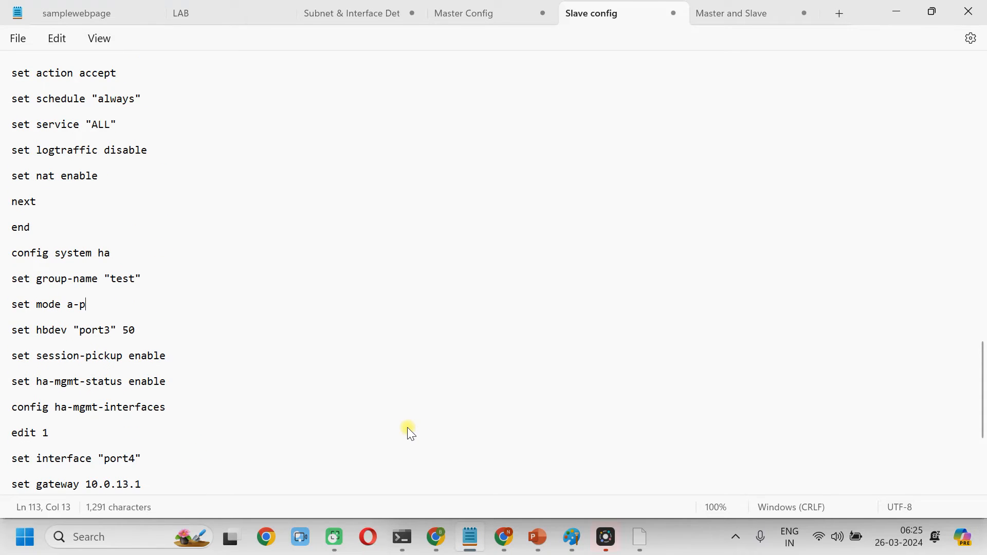
key("ctrl+a")
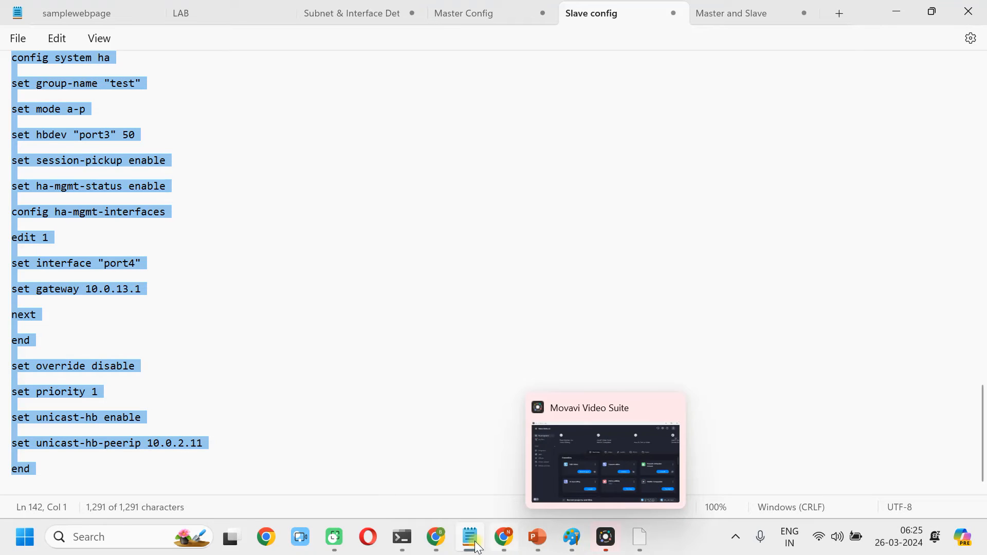
left_click(150, 343)
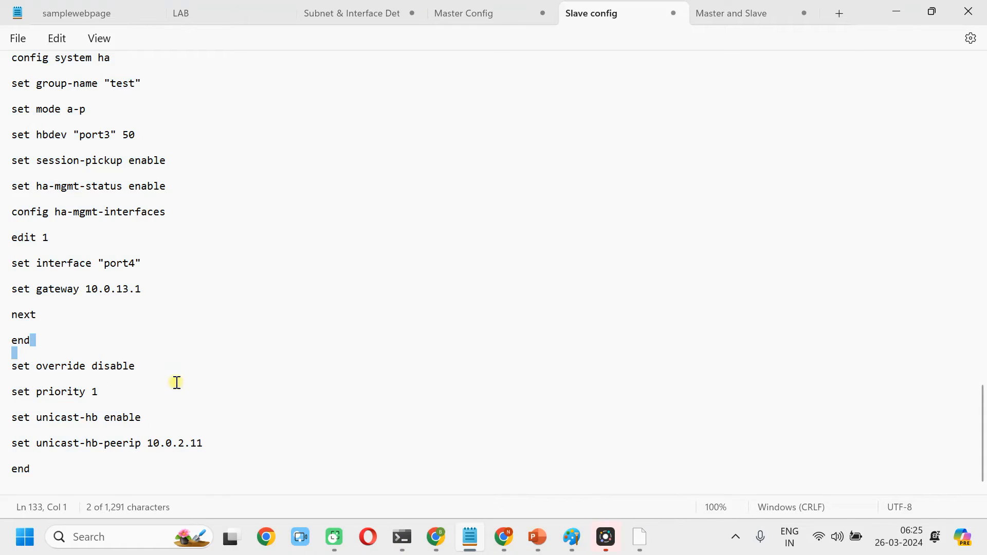
triple_click(13, 419)
left_click_drag(11, 420, 66, 468)
key("ctrl+c")
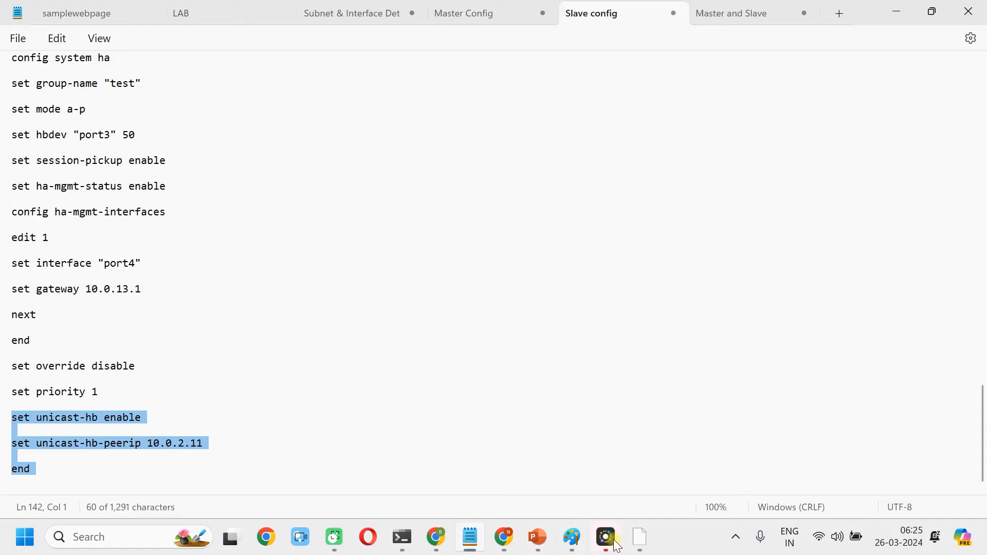
Paste the unicast heartbeat lines (peer 10.0.2.11) into FW2's session and reload its dashboard
mouse_move(605, 541)
left_click(770, 469)
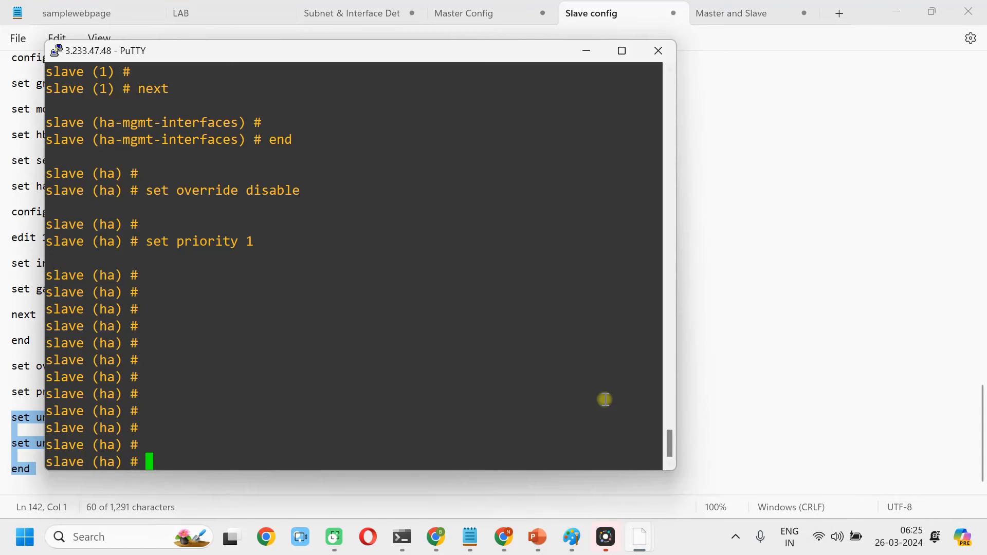
right_click(457, 341)
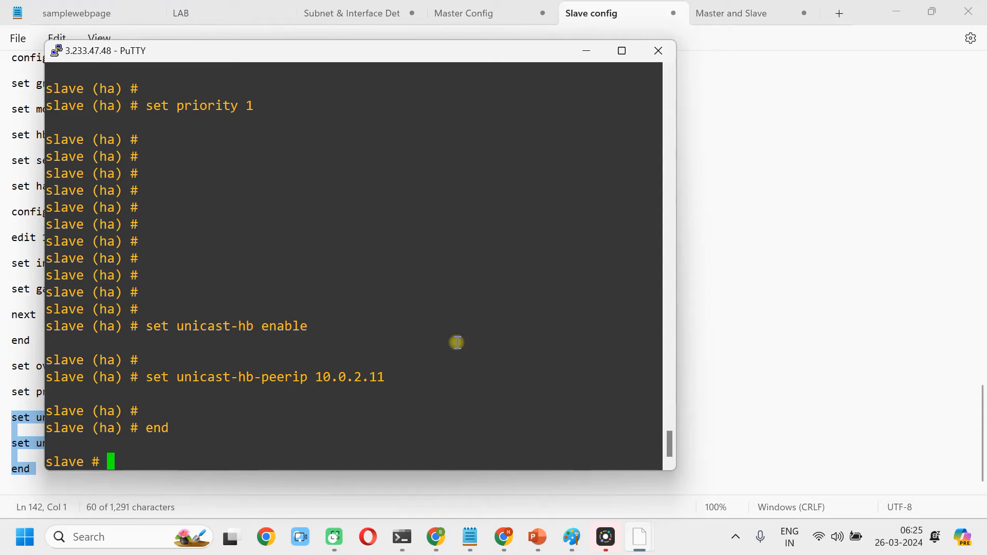
mouse_move(503, 536)
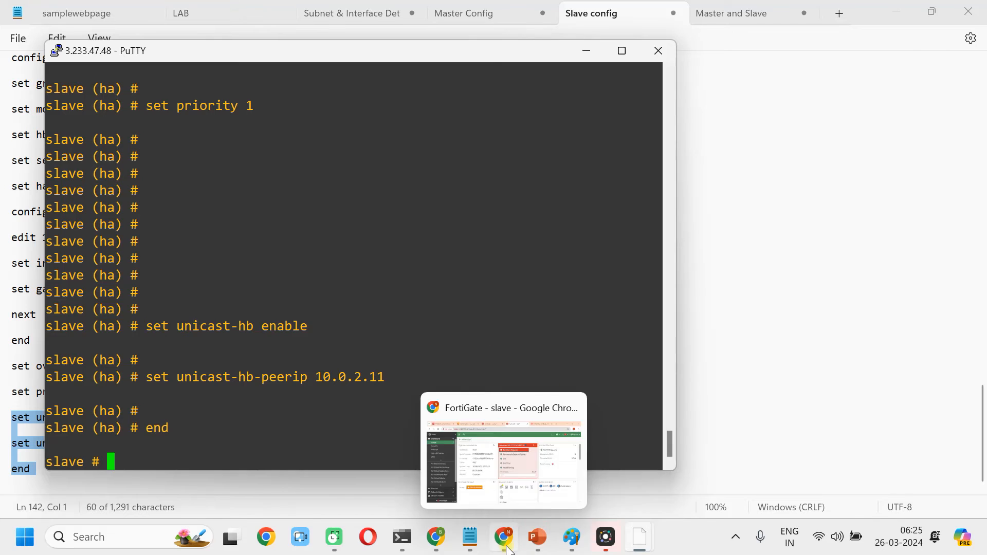
left_click(504, 457)
left_click(70, 52)
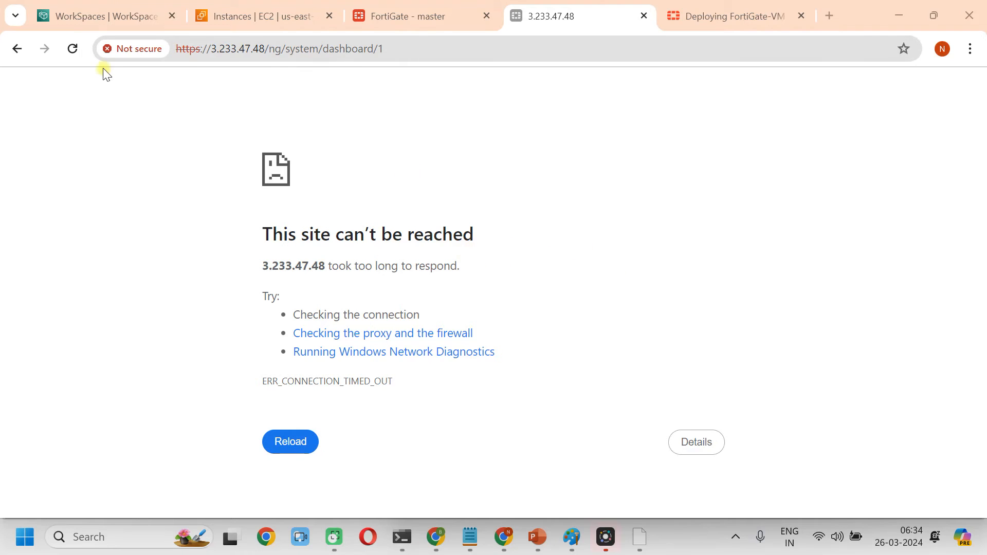
Retry FW2's page, then read the HA guide's failover test and VDOM exception sections
left_click(72, 49)
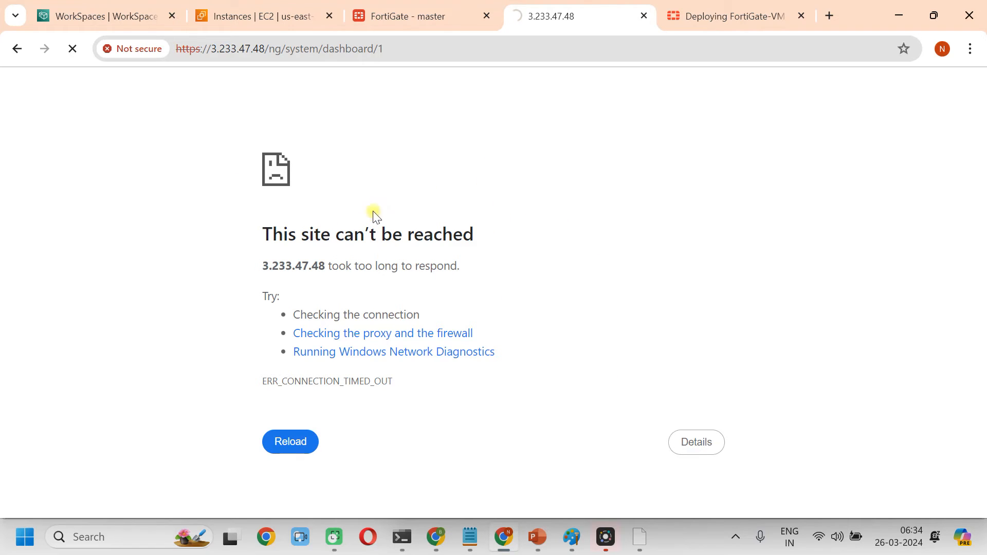
left_click(721, 23)
scroll(726, 323, "down", 8)
scroll(726, 329, "down", 7)
scroll(727, 330, "up", 5)
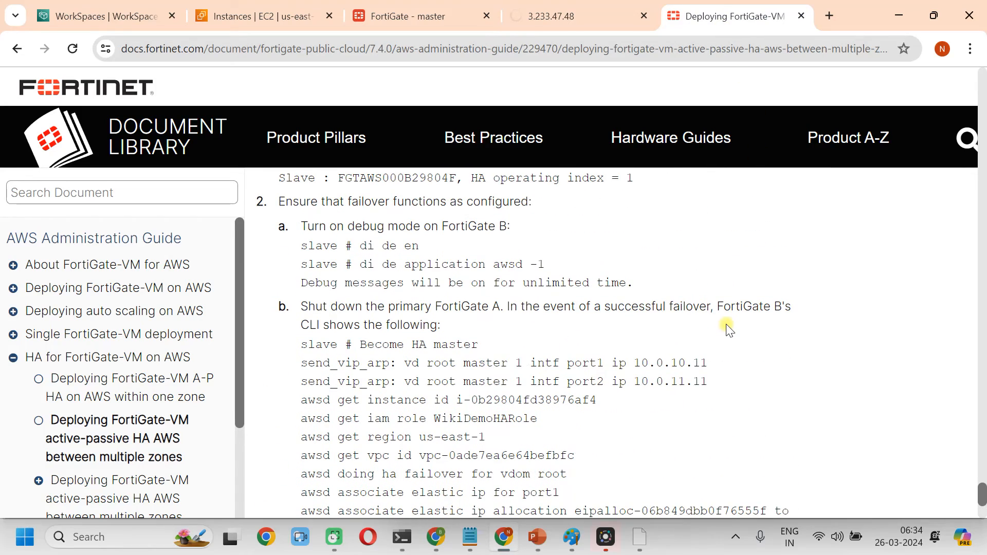
scroll(727, 330, "down", 3)
scroll(727, 330, "down", 4)
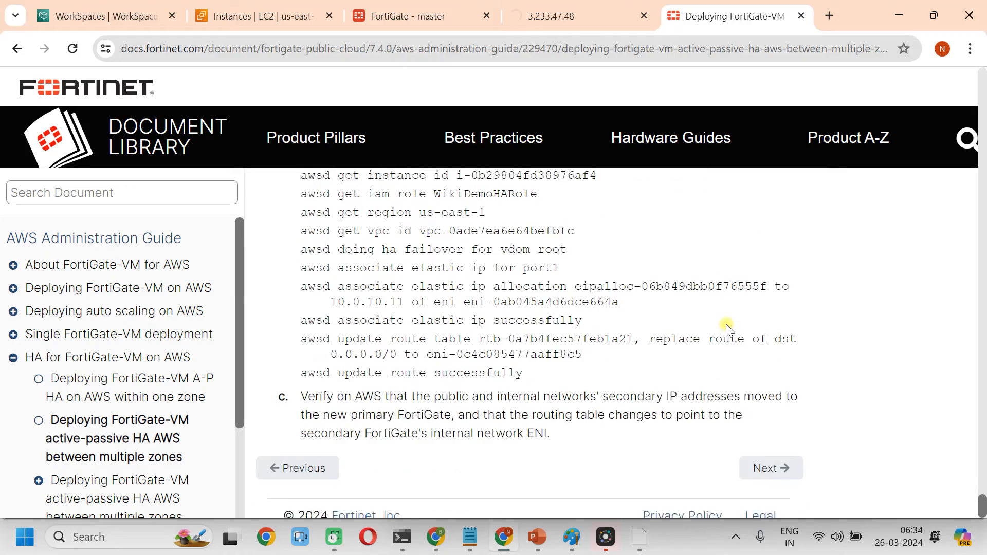
scroll(725, 328, "up", 5)
scroll(720, 328, "down", 4)
scroll(717, 329, "up", 12)
scroll(711, 331, "up", 10)
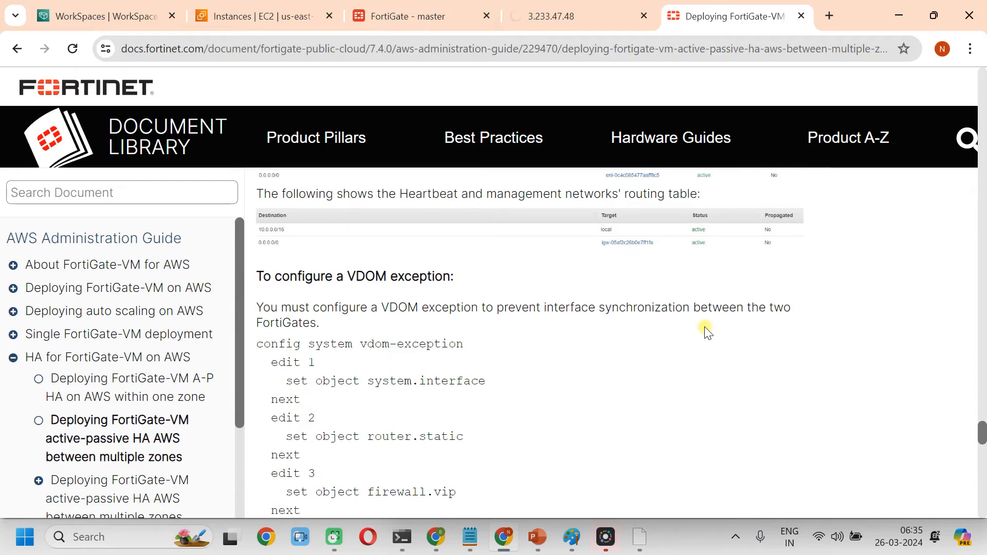
scroll(705, 331, "up", 3)
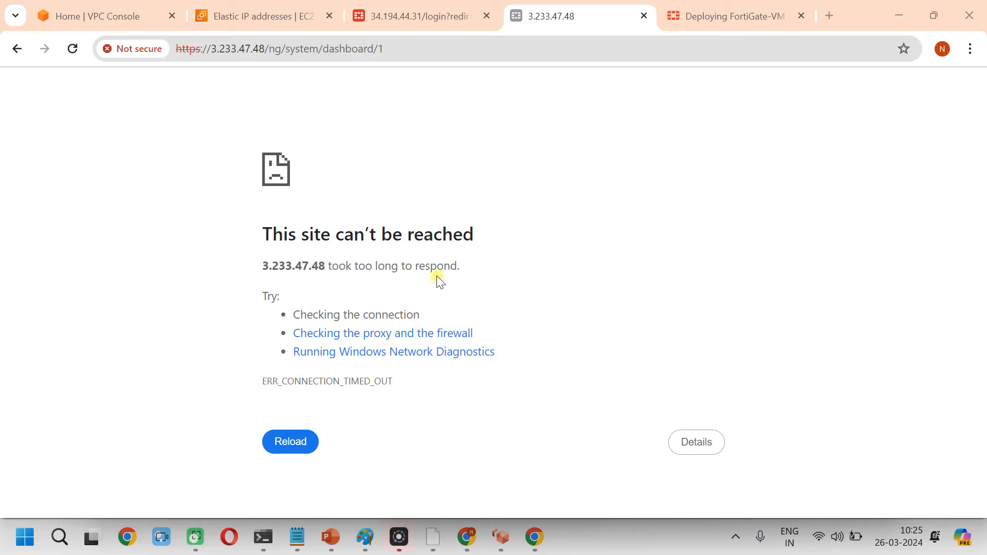
Review the elastic IP notes: FW1 34.194.44.31, FW2 3.233.47.48, WAN, and the Elastic IP3 swap
left_click(298, 537)
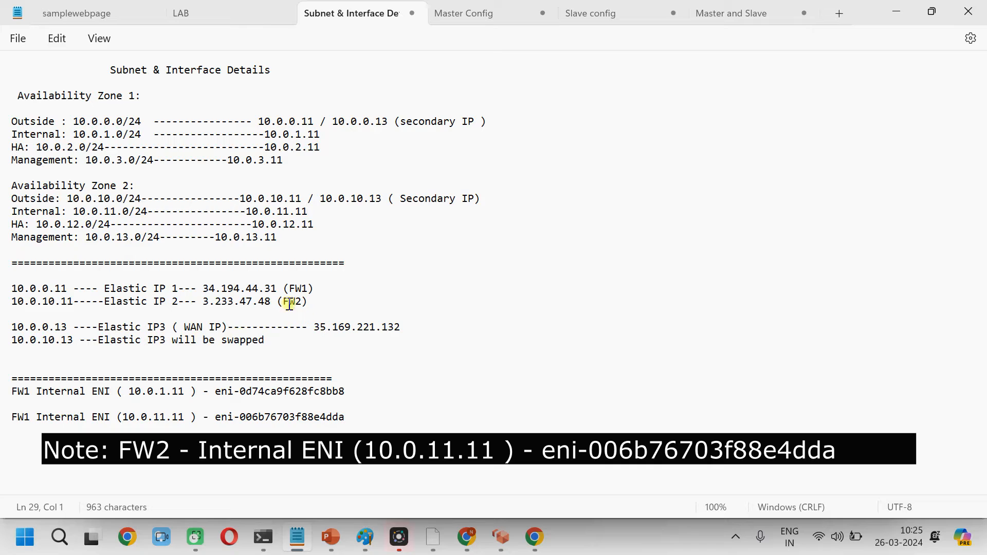
left_click_drag(204, 288, 257, 288)
left_click_drag(270, 343, 172, 344)
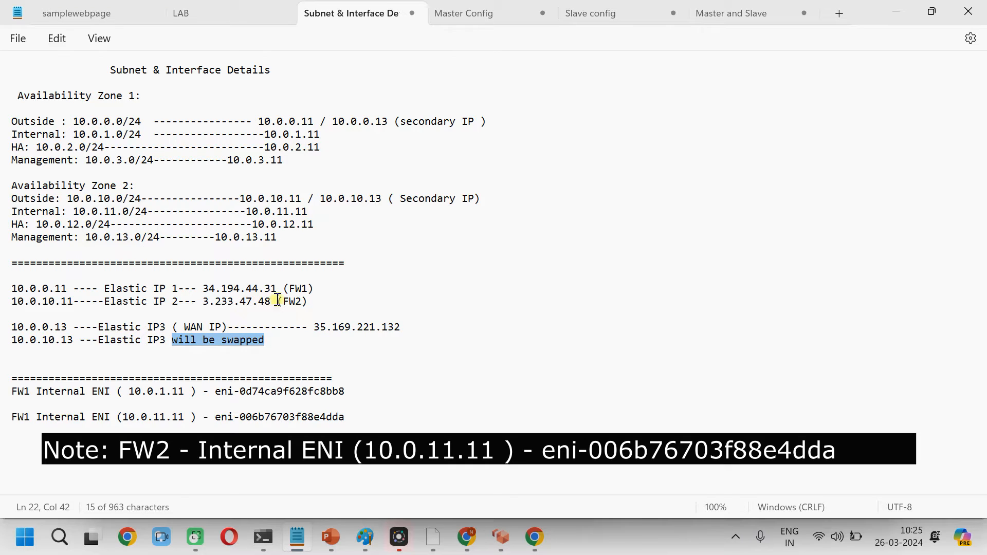
left_click_drag(276, 287, 205, 292)
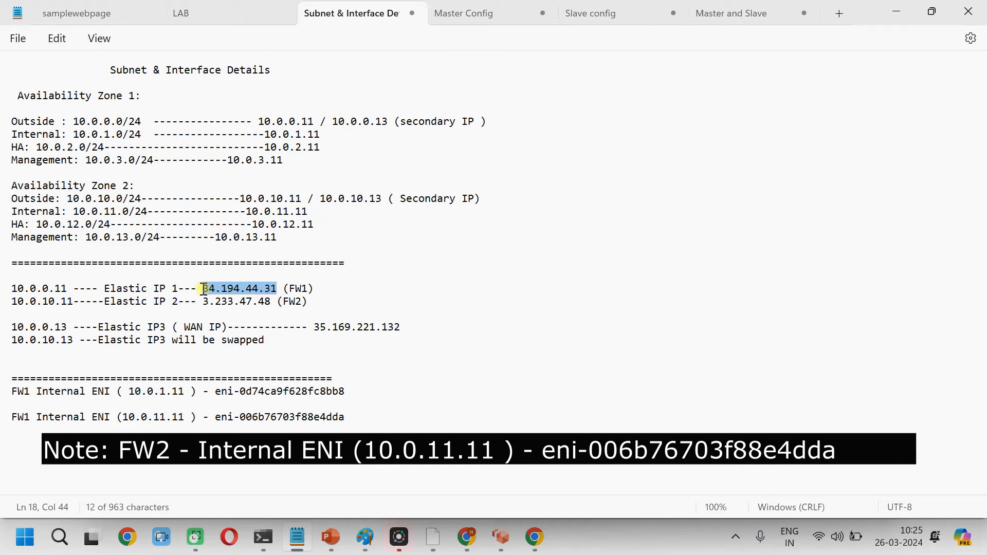
left_click_drag(271, 343, 203, 344)
left_click_drag(409, 324, 327, 331)
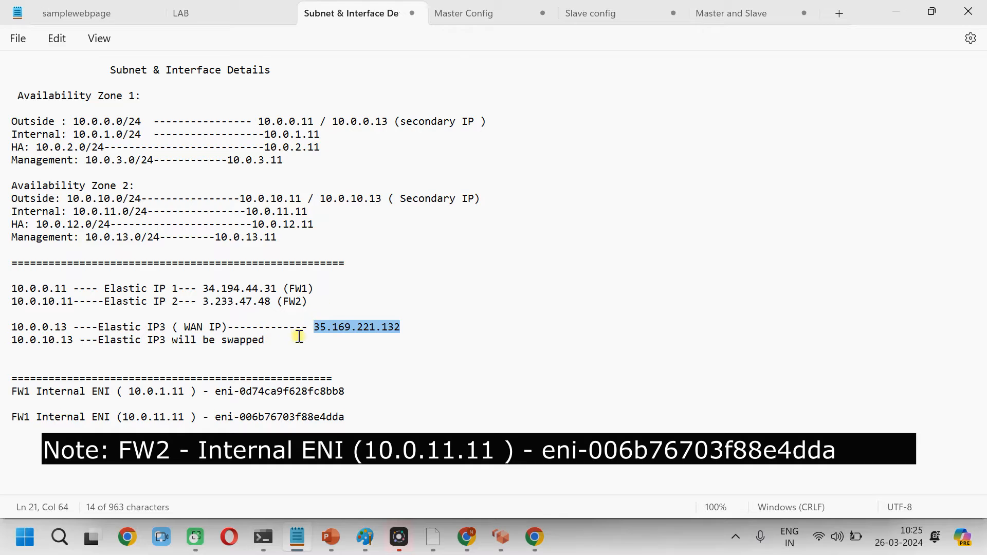
left_click_drag(276, 301, 200, 302)
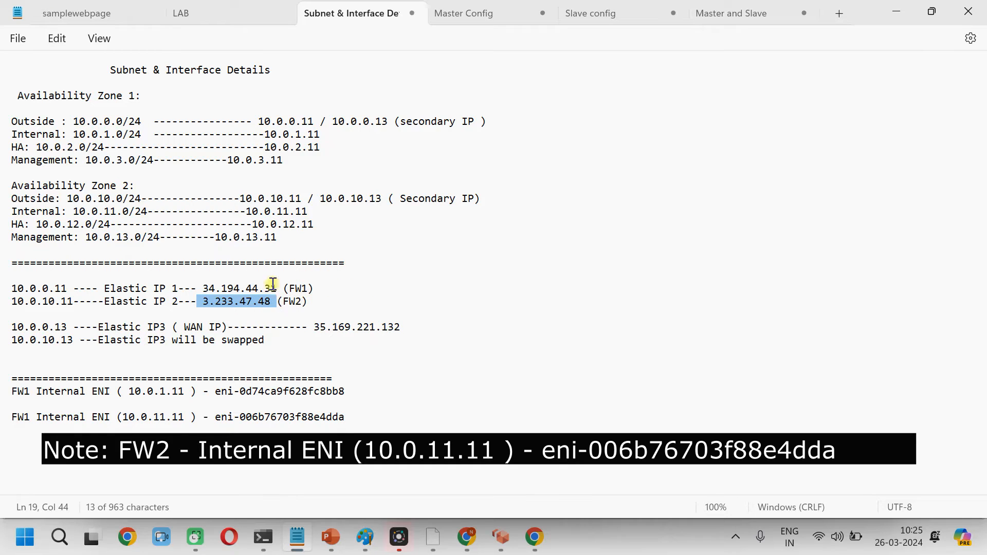
left_click_drag(277, 288, 204, 288)
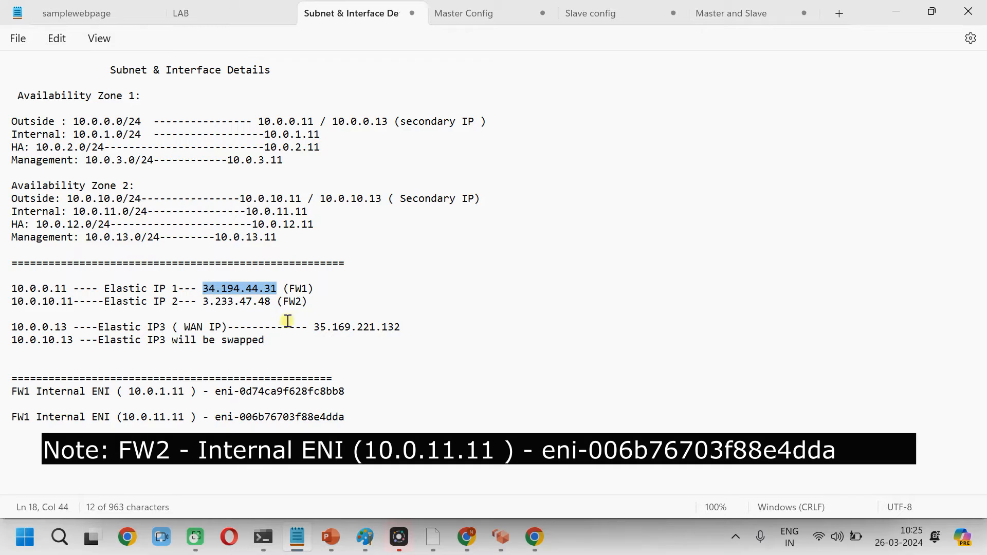
Select FW1's 34.194.44.31 and the WAN elastic IP, then minimize Notepad
left_click(280, 291)
left_click_drag(281, 287, 201, 296)
left_click_drag(401, 326, 322, 327)
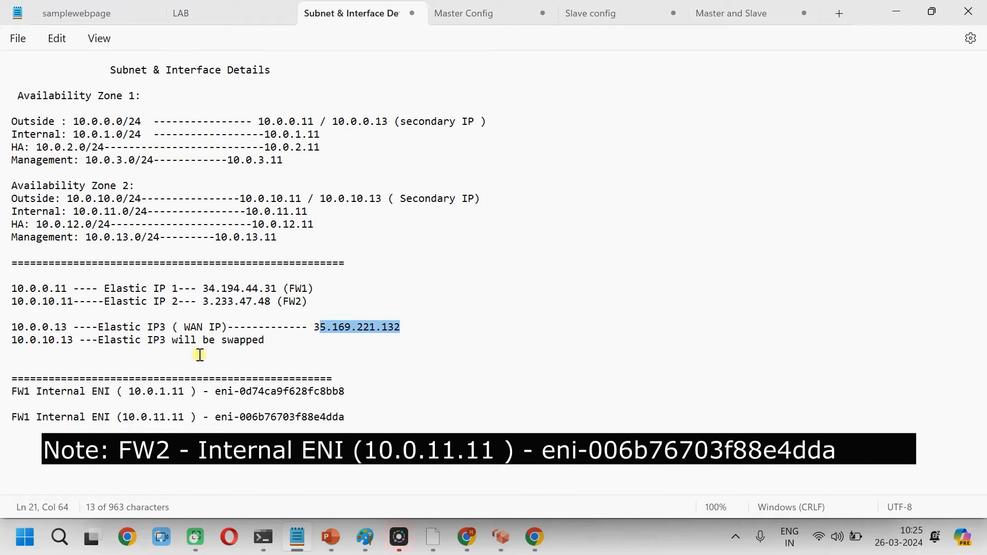
left_click(897, 12)
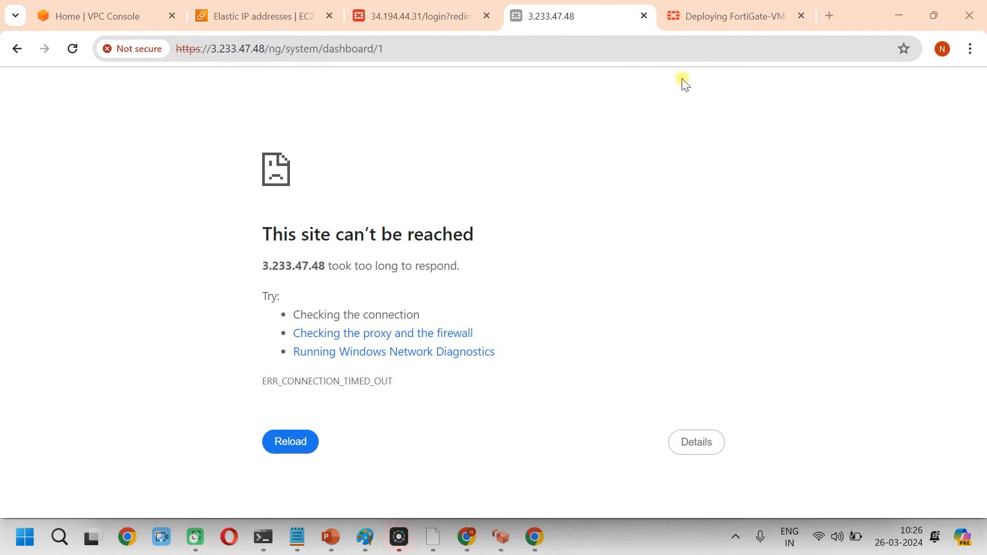
Scroll through steps 4–7 of the HA guide, then return to AWS's Elastic IP addresses list
left_click(718, 17)
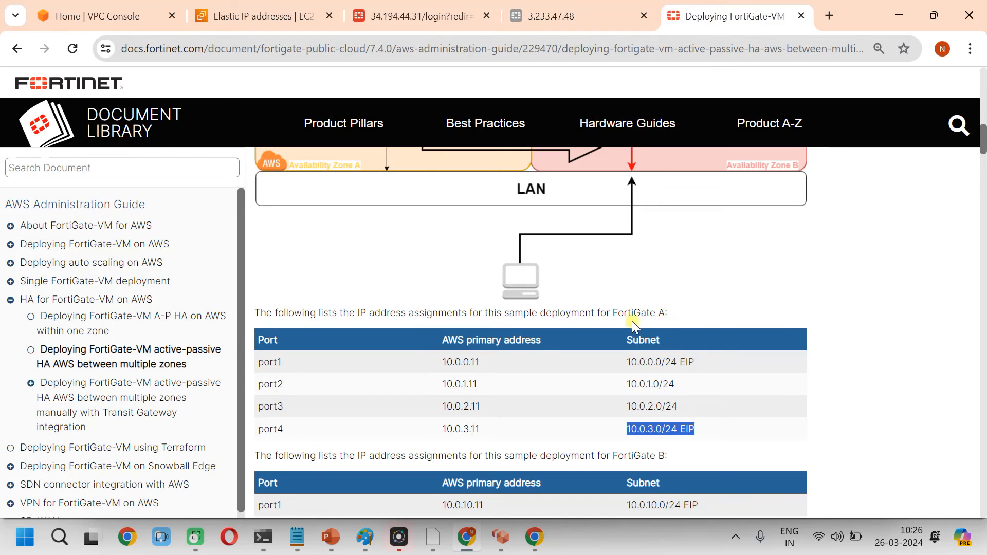
scroll(638, 317, "down", 15)
scroll(642, 323, "down", 7)
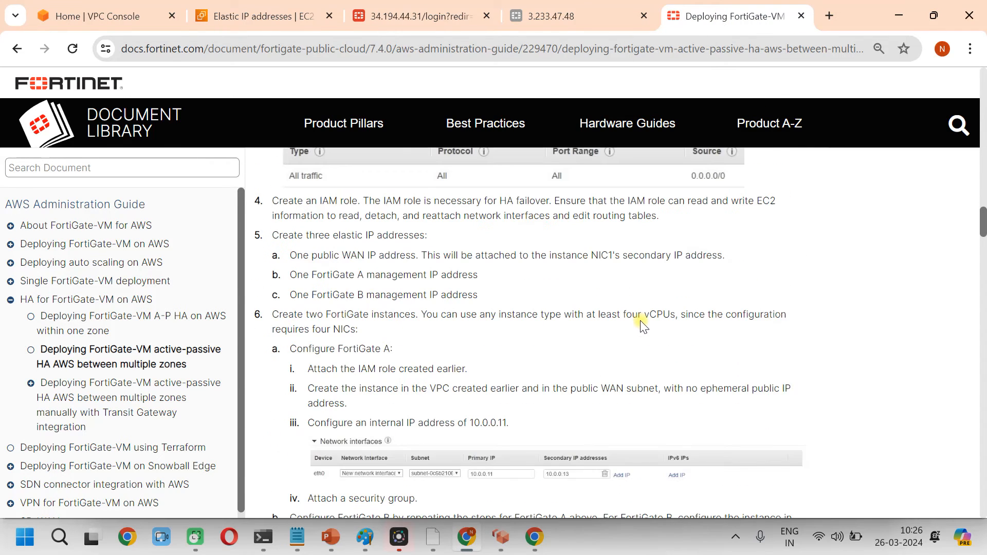
scroll(642, 324, "down", 5)
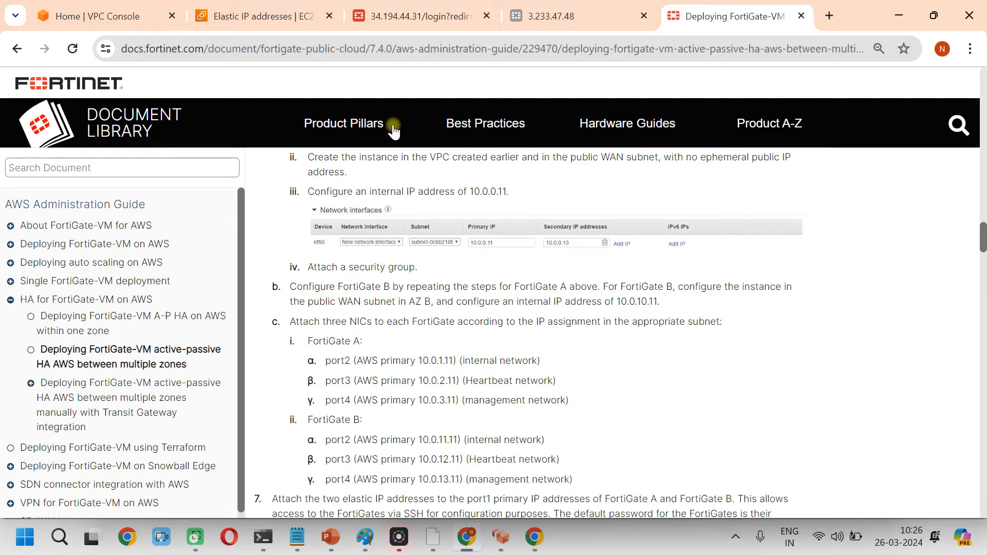
left_click(264, 17)
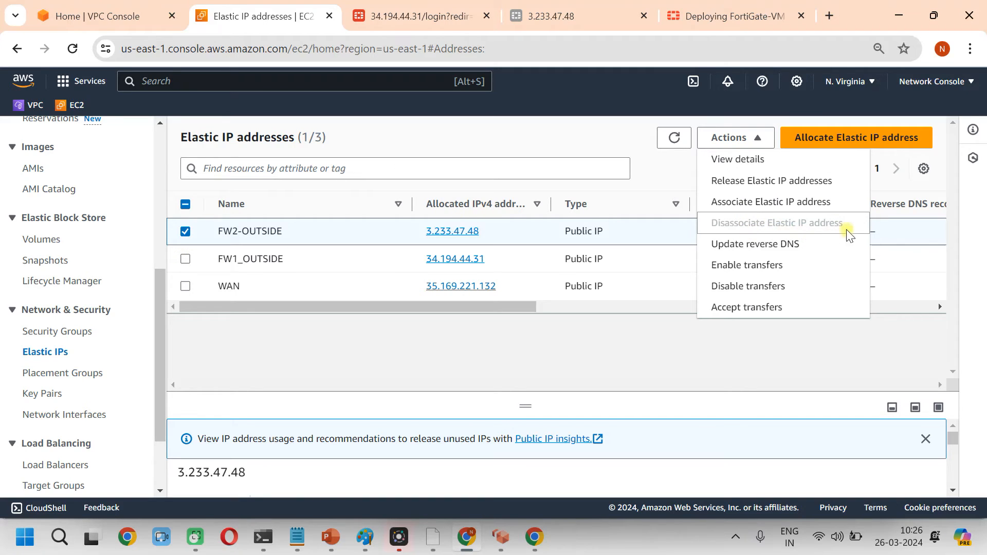
Start associating elastic IP 3.233.47.48 with the FW2-MNG network interface
left_click(605, 345)
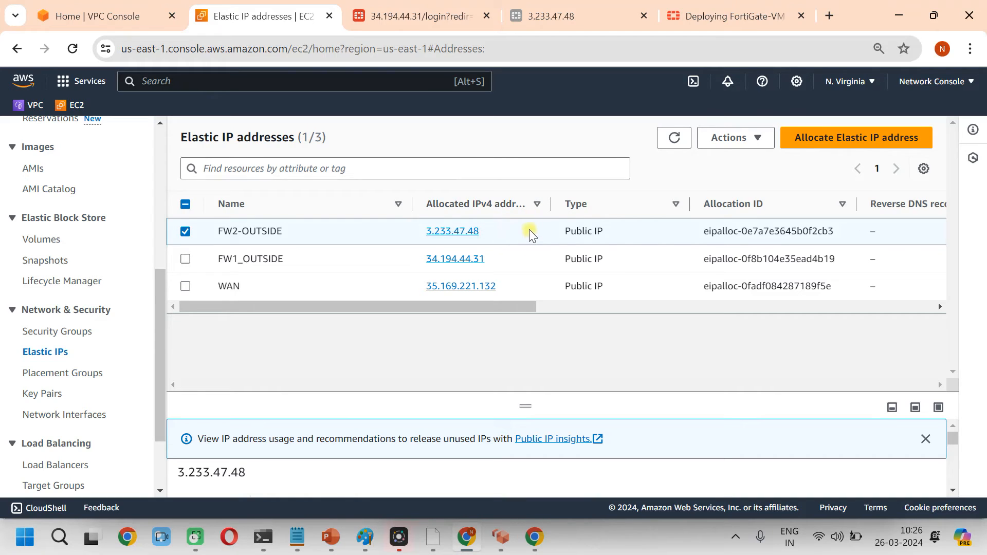
left_click(752, 139)
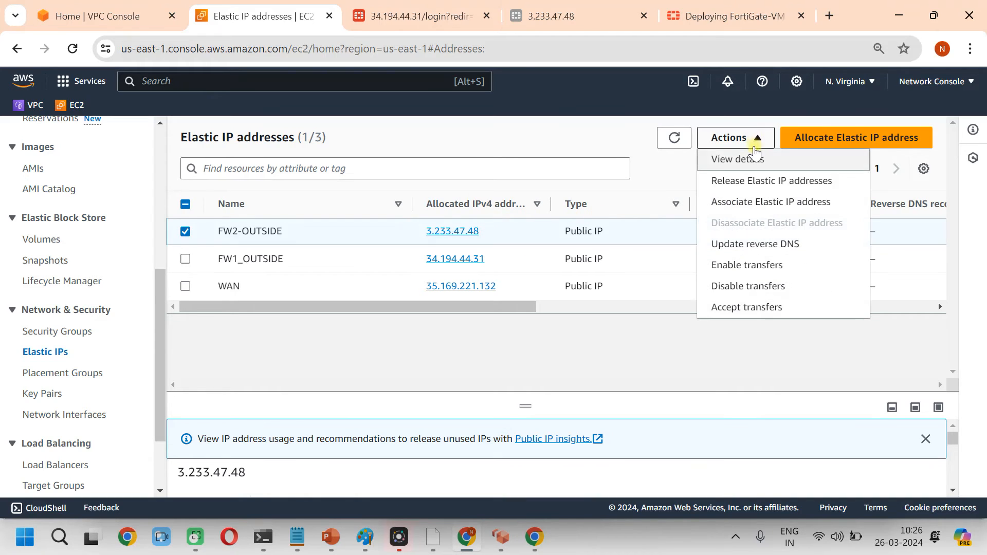
left_click(764, 208)
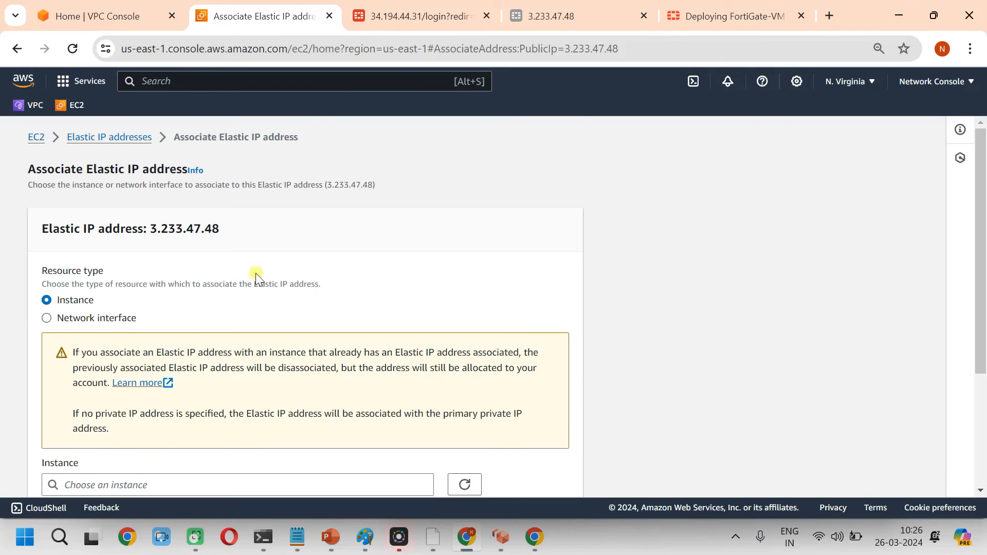
scroll(92, 370, "down", 3)
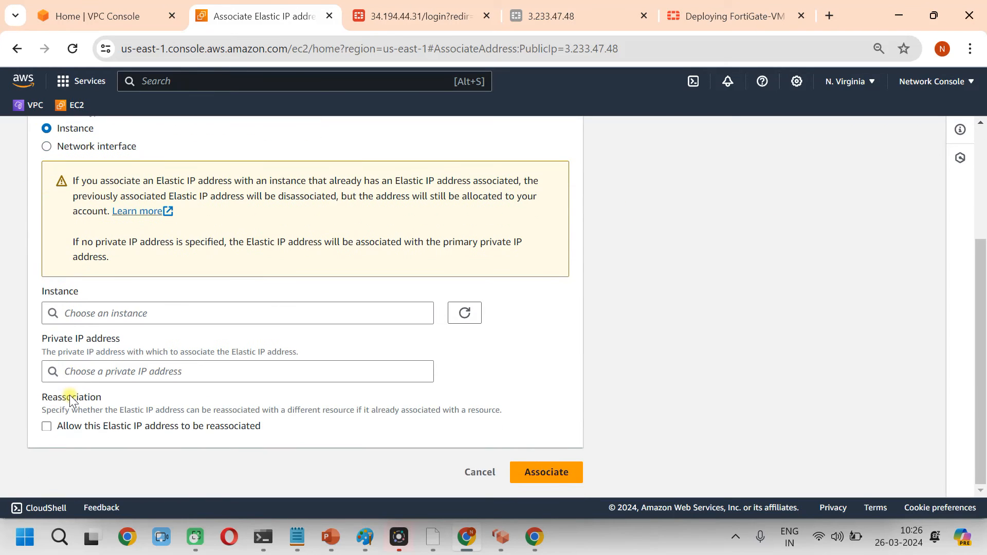
left_click(46, 147)
left_click(163, 315)
scroll(188, 216, "down", 1)
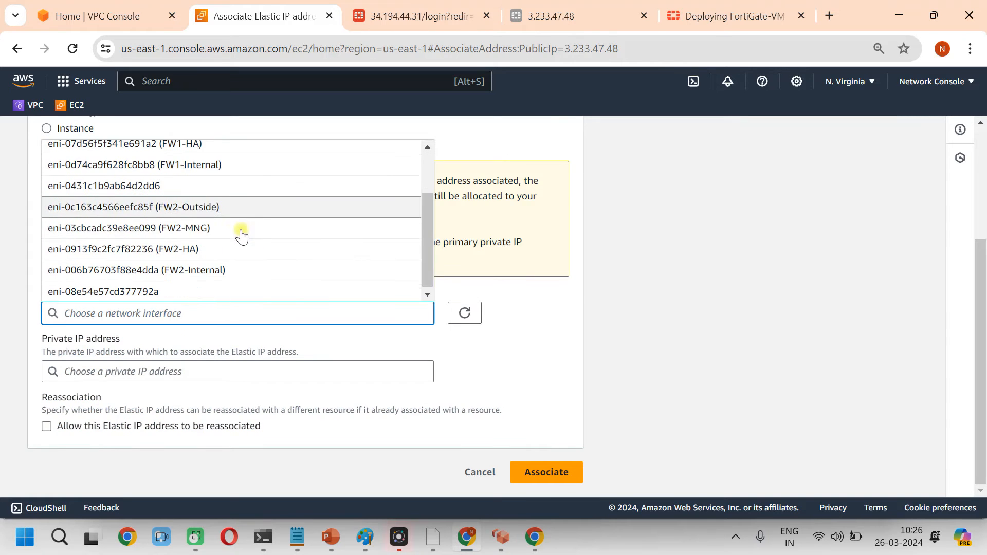
left_click(194, 228)
Bind it to private IP 10.0.13.11, then reload the FortiGate page at 3.233.47.48
left_click(200, 378)
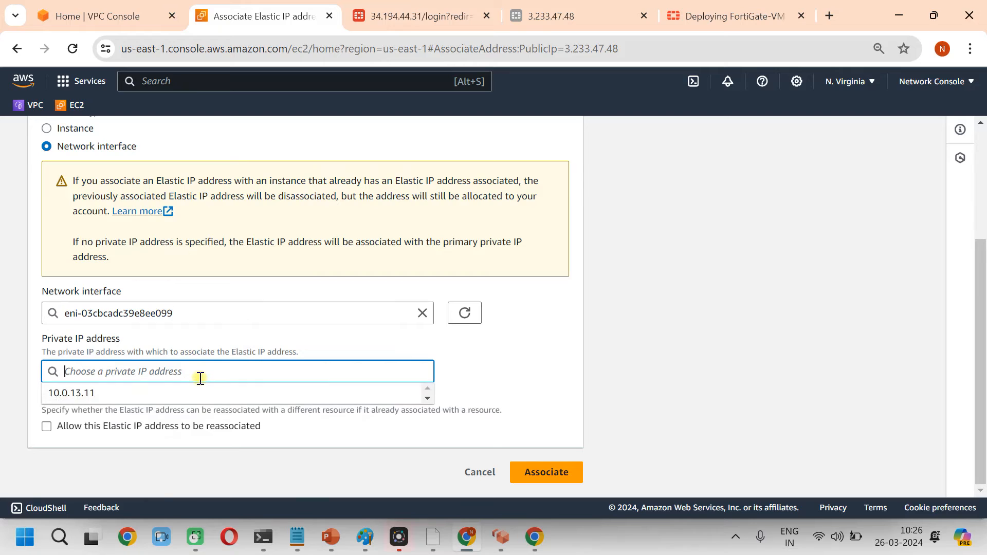
left_click(158, 394)
left_click(547, 474)
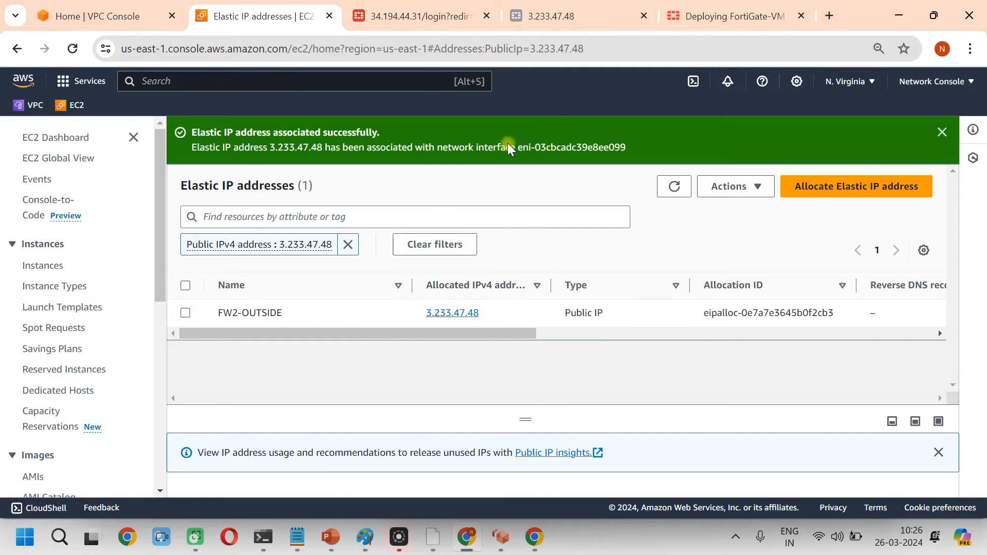
left_click(554, 10)
left_click(69, 49)
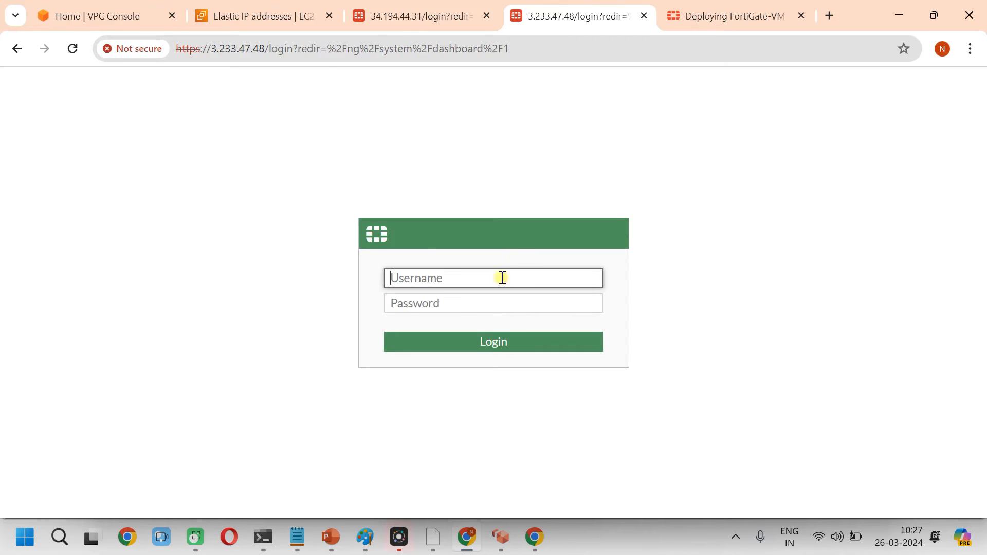
Log in as admin to the secondary FortiGate at 3.233.47.48
type("admin")
key("Tab")
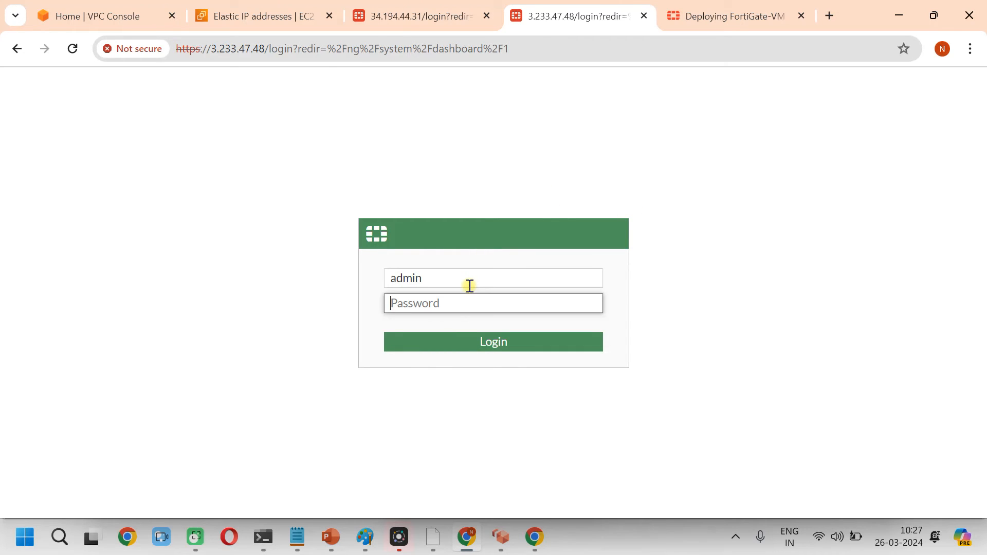
type("••")
key("Return")
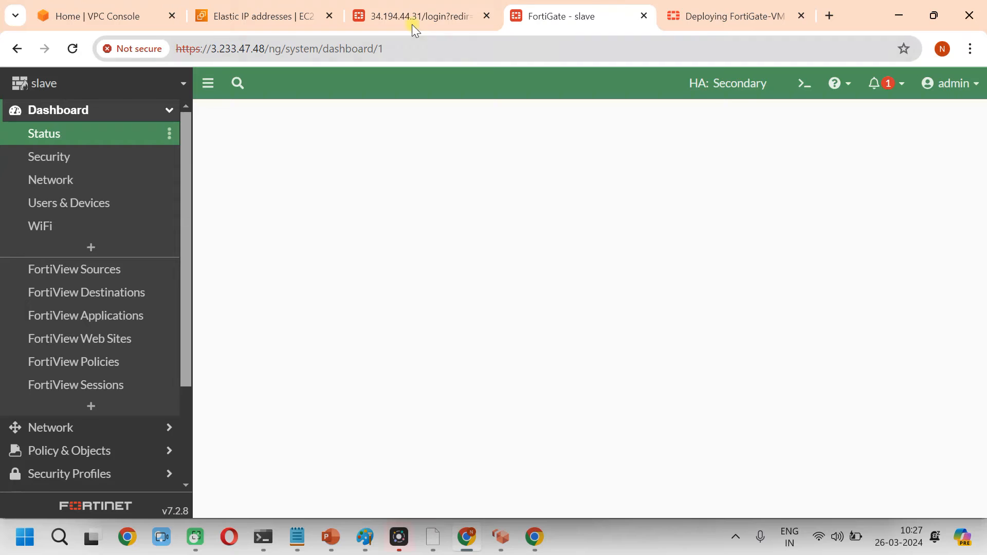
left_click(410, 19)
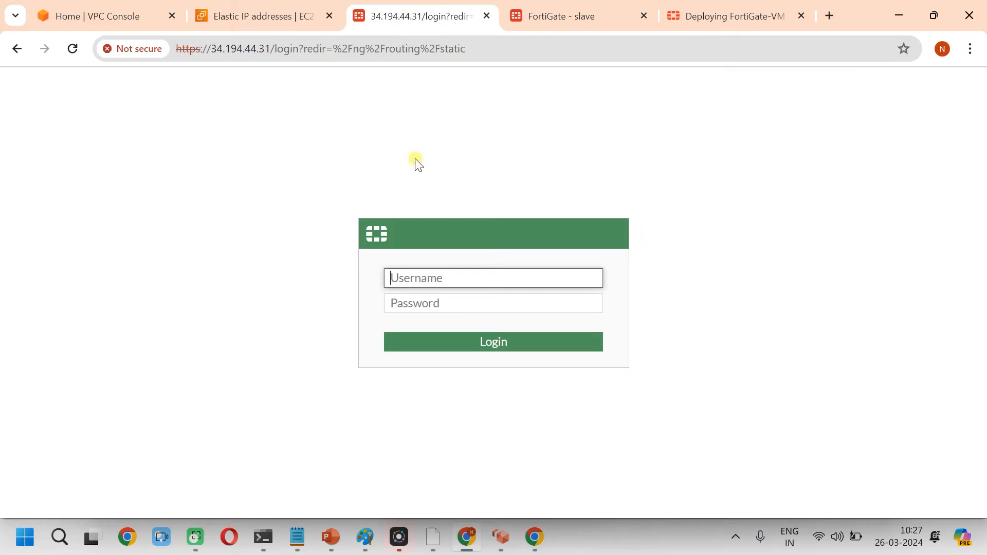
left_click(568, 13)
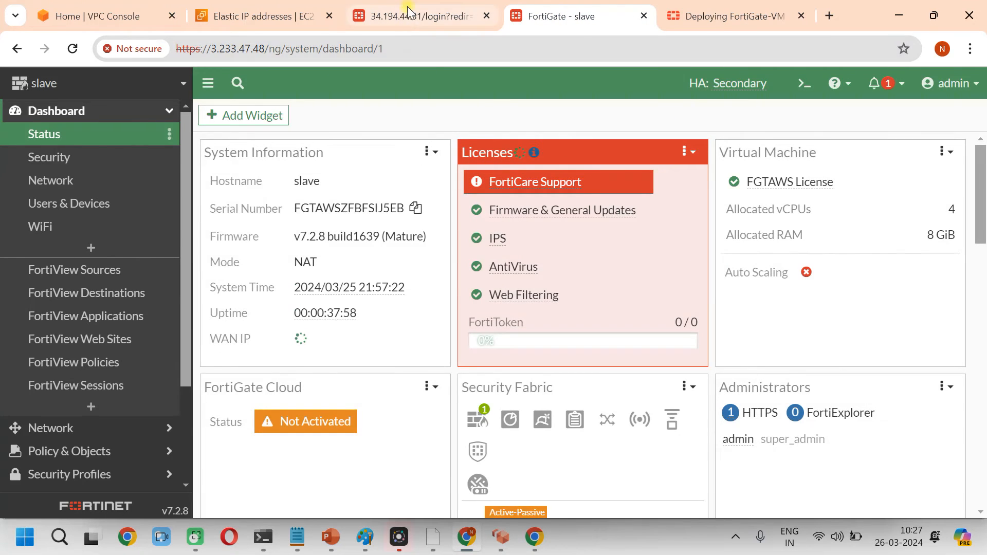
Log in as admin to the primary at 34.194.44.31 and compare it with the secondary dashboard
left_click(408, 15)
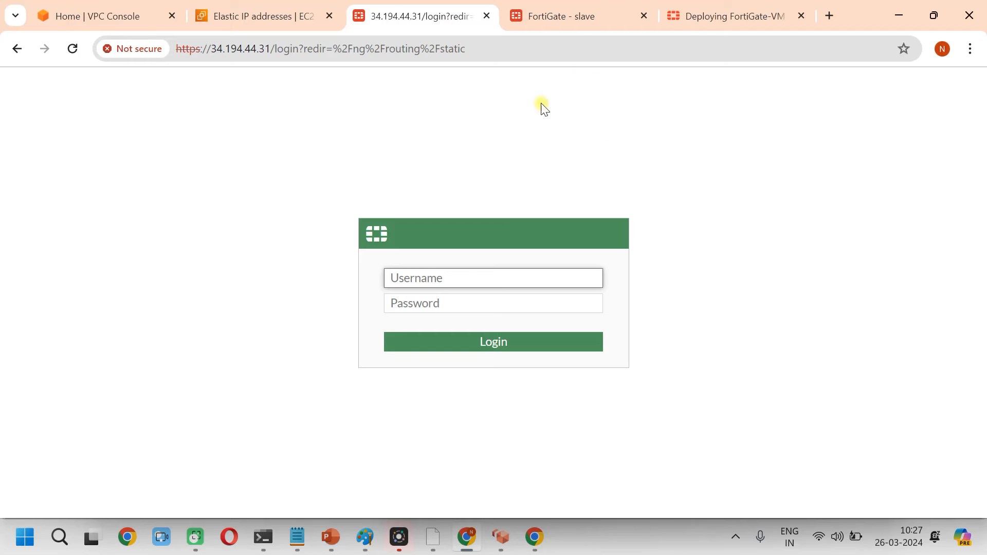
type("admin")
left_click(436, 298)
type("•")
key("BackSpace")
type("•••")
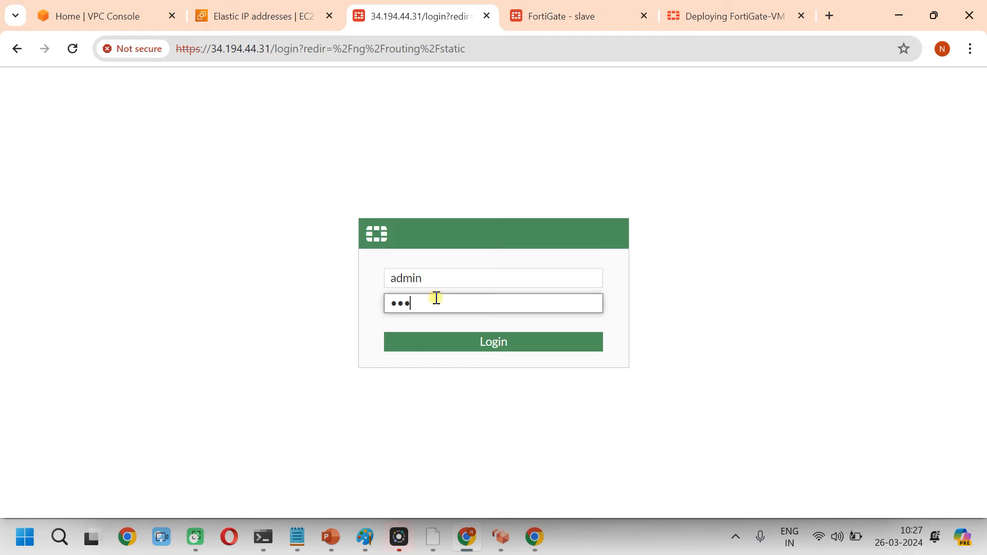
type("••••••")
key("BackSpace")
key("BackSpace")
key("BackSpace")
key("BackSpace")
key("BackSpace")
key("BackSpace")
key("BackSpace")
key("BackSpace")
key("BackSpace")
type("••••••••")
key("BackSpace")
key("BackSpace")
key("BackSpace")
key("BackSpace")
key("BackSpace")
key("BackSpace")
key("BackSpace")
key("BackSpace")
type("•")
key("Return")
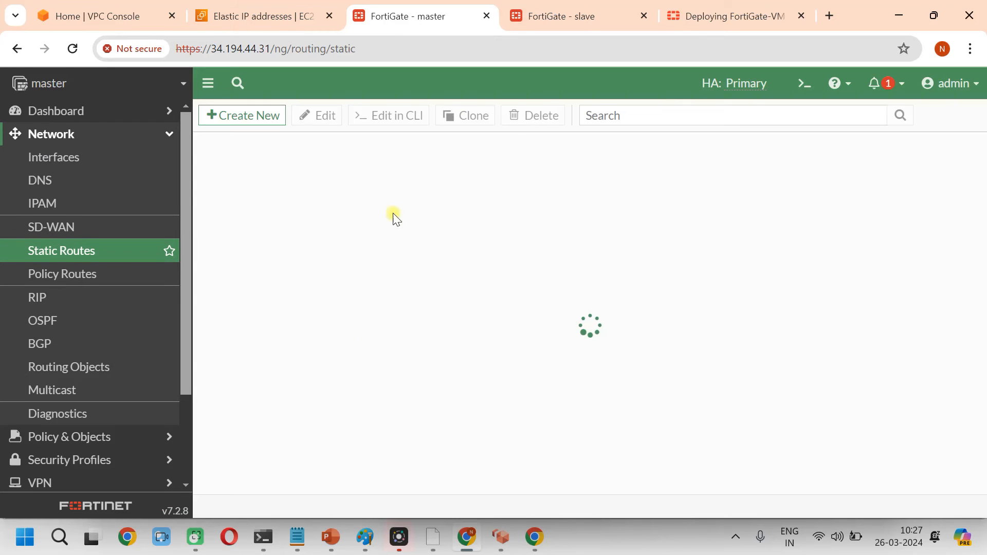
left_click(573, 15)
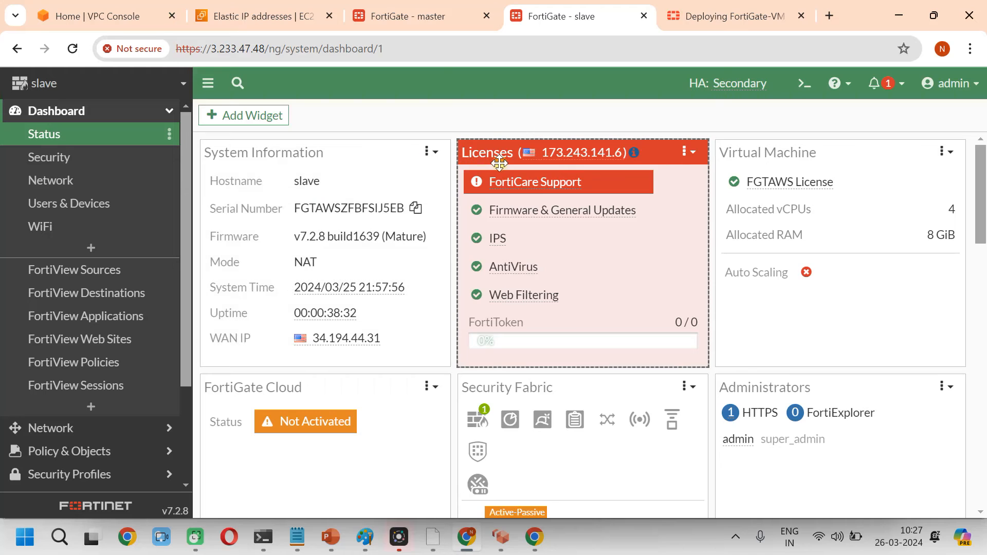
left_click(402, 14)
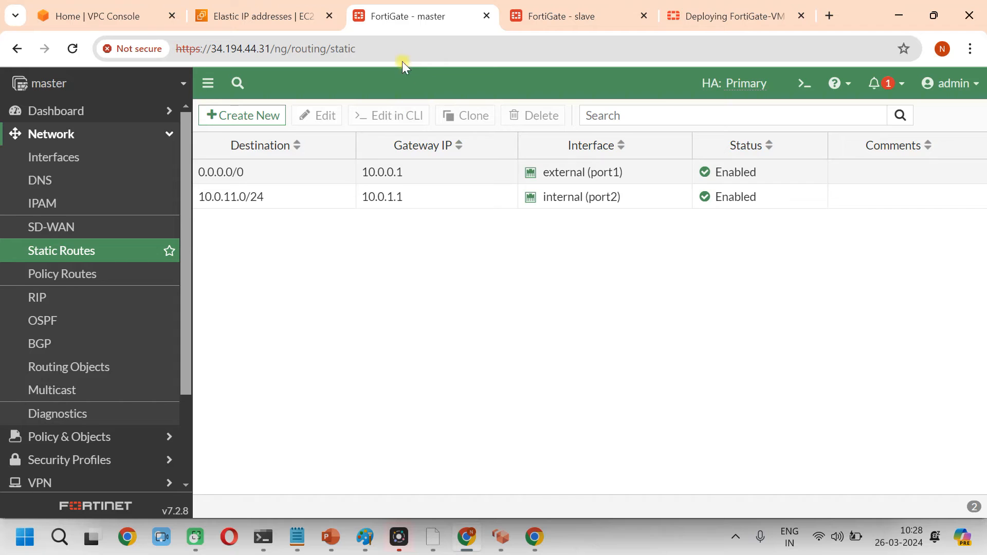
Allocate a new elastic IP address, 52.6.45.192
left_click(263, 18)
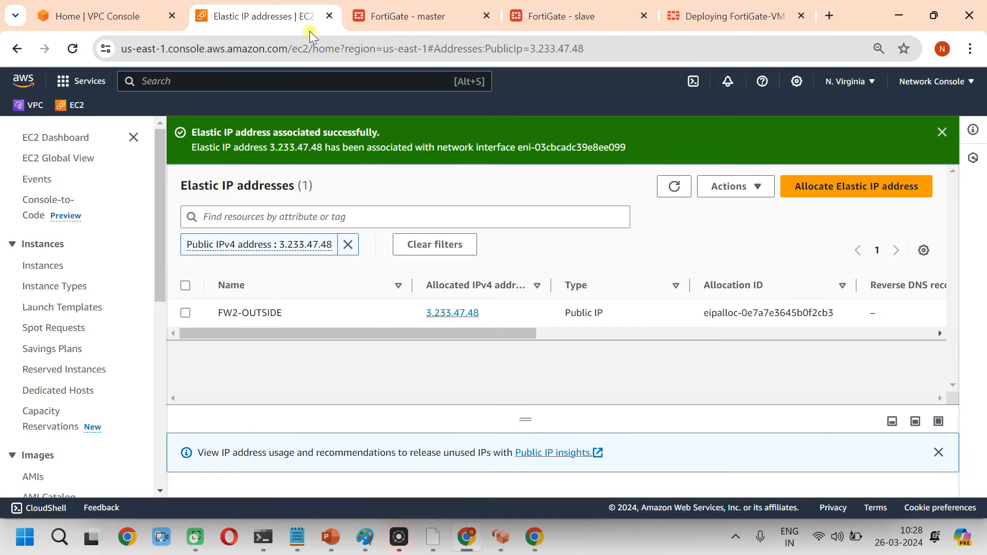
left_click(349, 246)
left_click(841, 200)
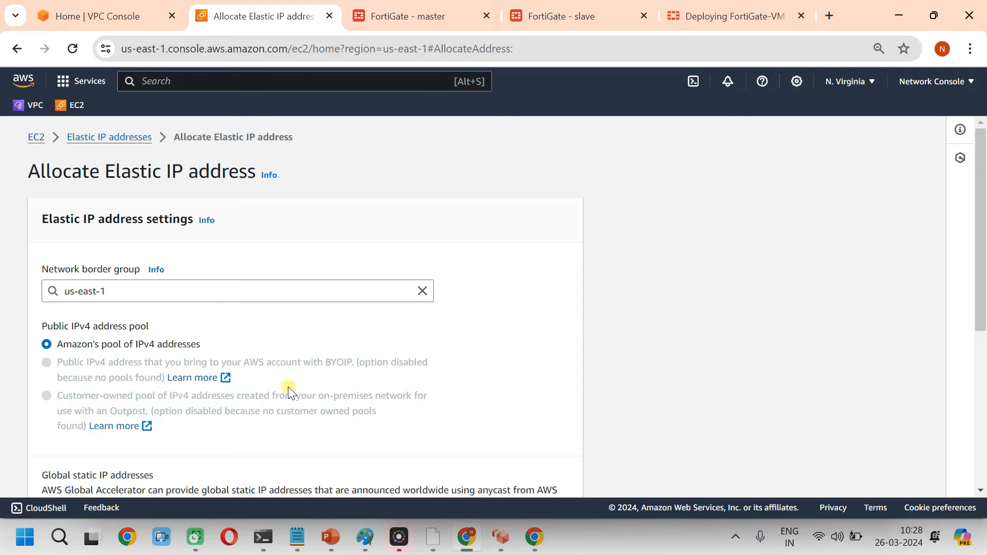
scroll(289, 388, "down", 5)
scroll(233, 377, "up", 3)
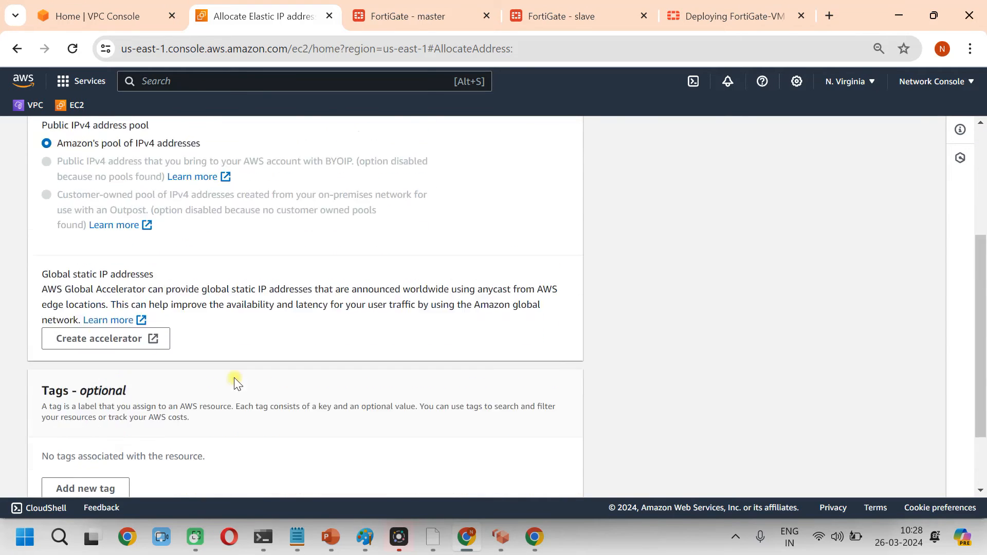
scroll(196, 325, "down", 4)
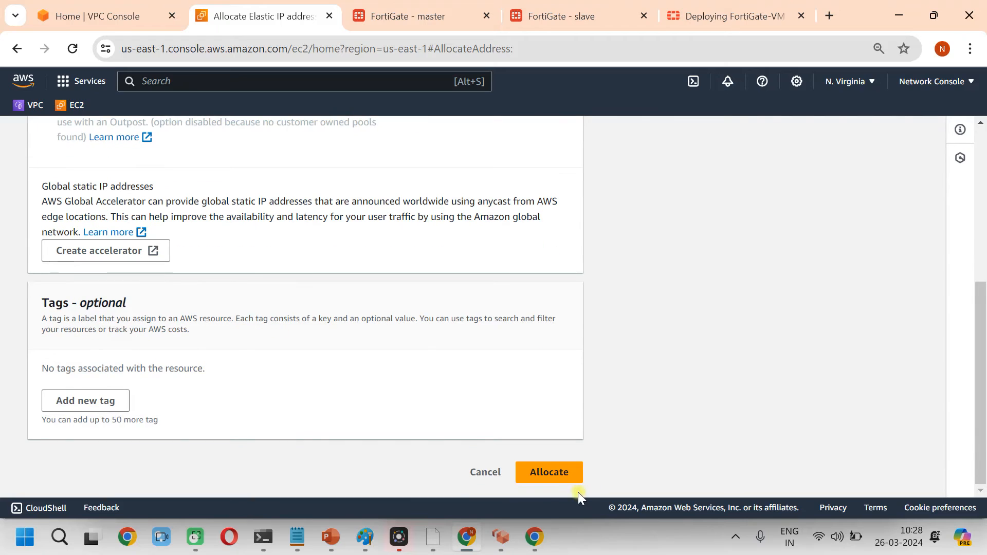
left_click(549, 473)
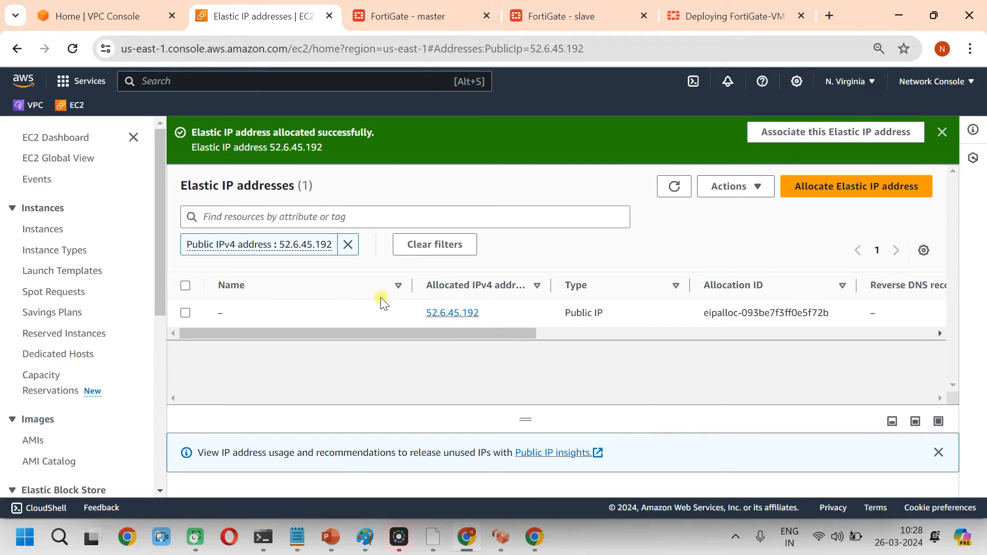
Select 52.6.45.192 and begin associating it with a network interface
left_click(348, 246)
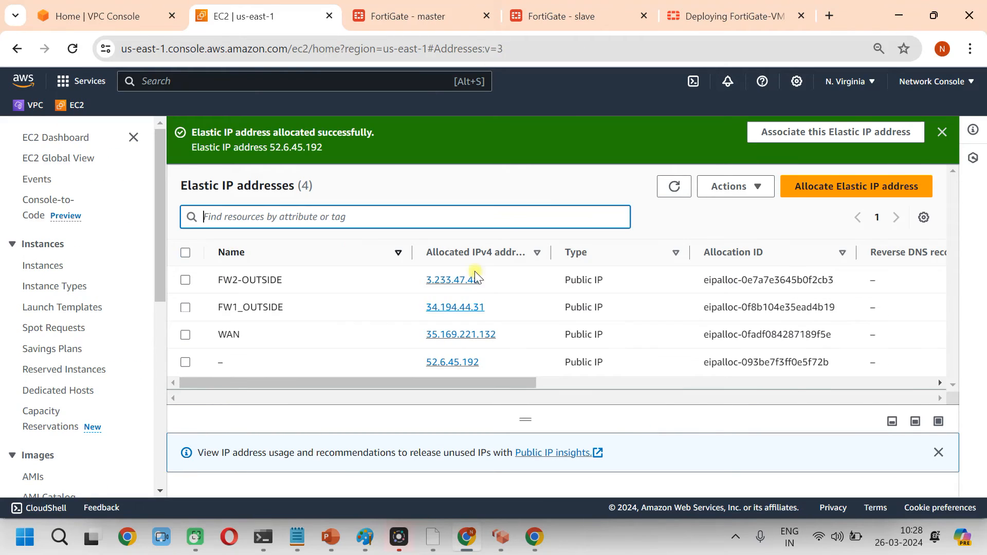
left_click(185, 363)
mouse_move(345, 368)
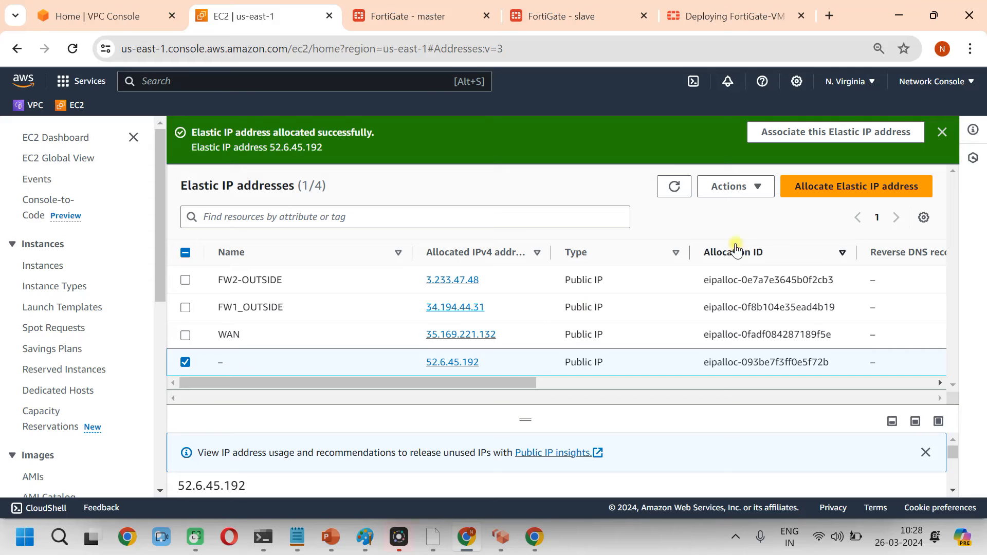
left_click(740, 190)
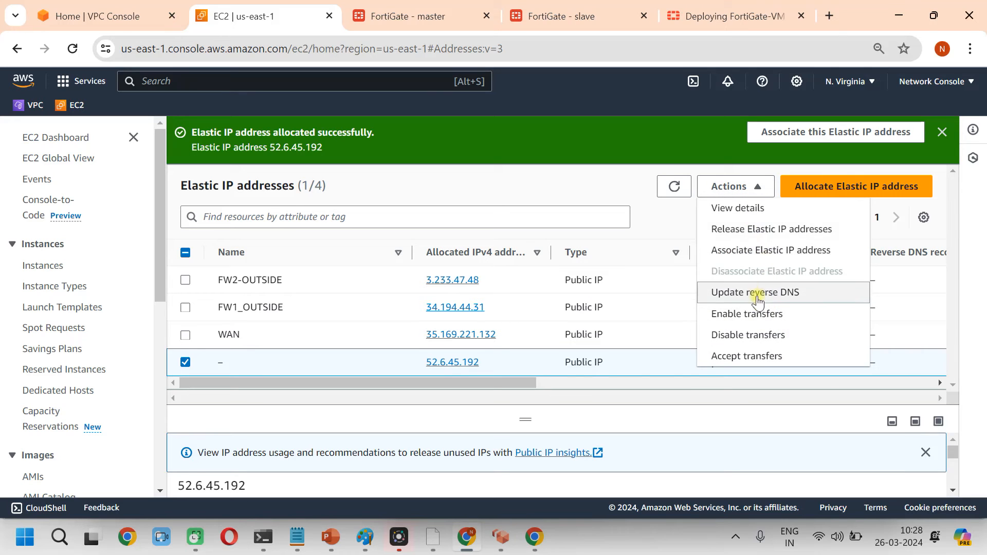
left_click(764, 249)
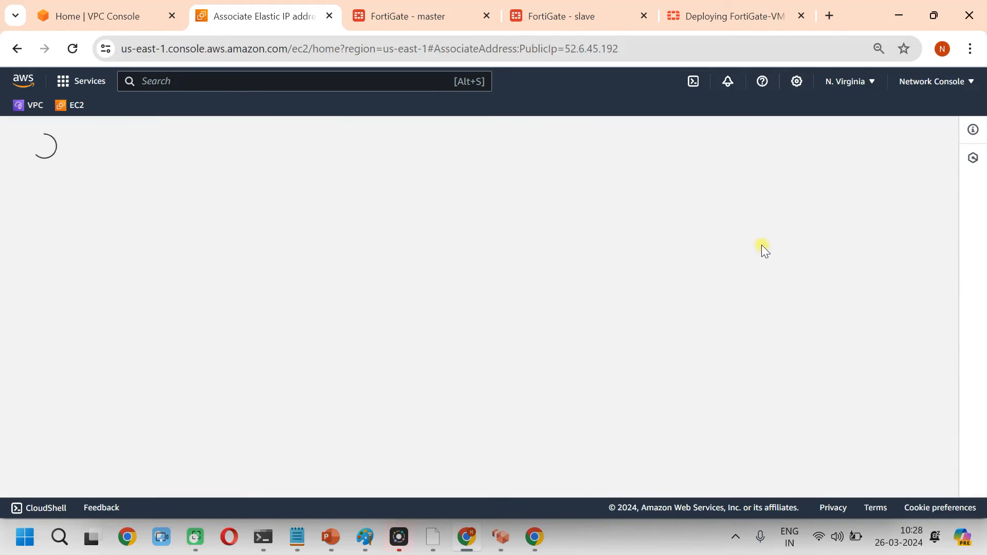
left_click(47, 317)
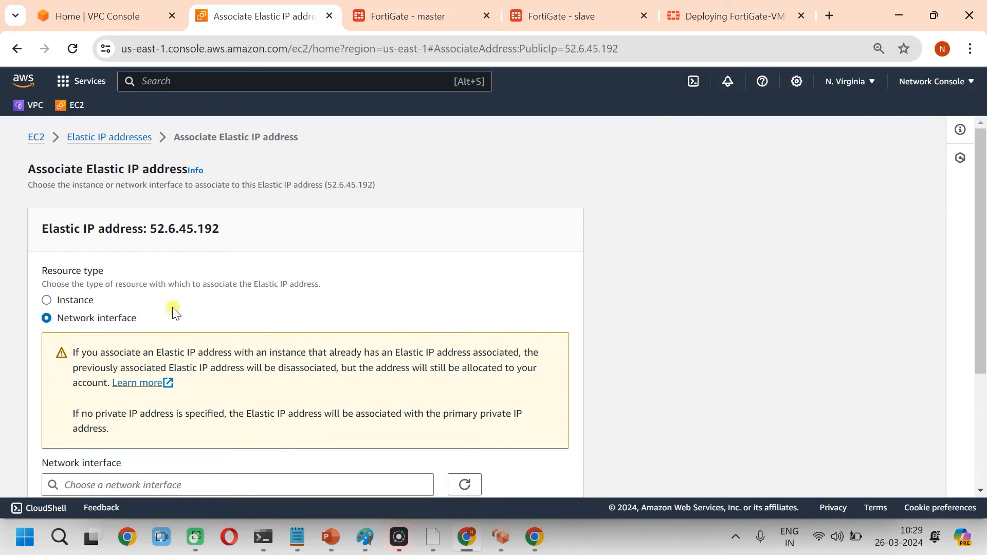
scroll(174, 310, "down", 3)
Associate it with FW1-MNG on private IP 10.0.3.11, then copy the address 52.6.45.192
left_click(174, 311)
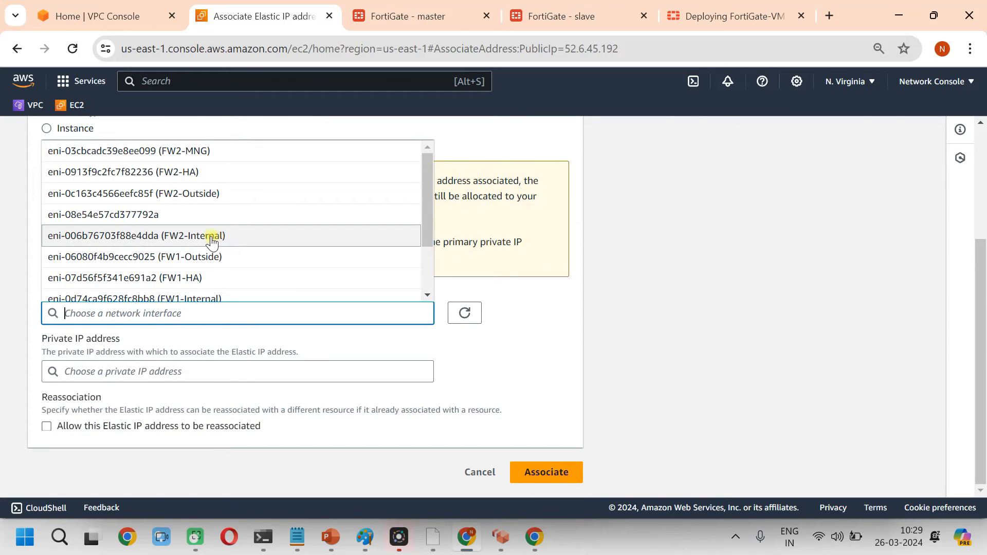
scroll(223, 236, "down", 2)
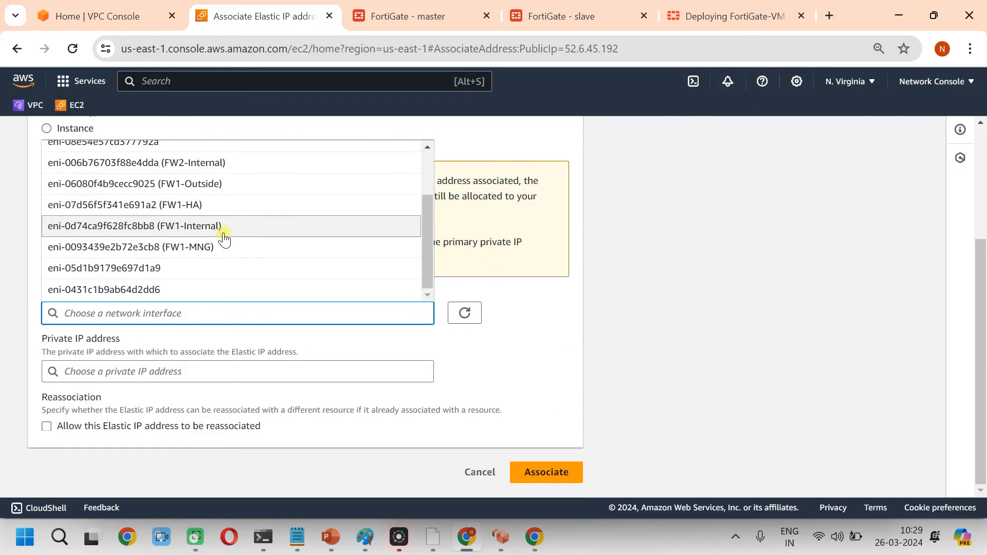
left_click(235, 247)
left_click(193, 376)
left_click(115, 397)
left_click(529, 471)
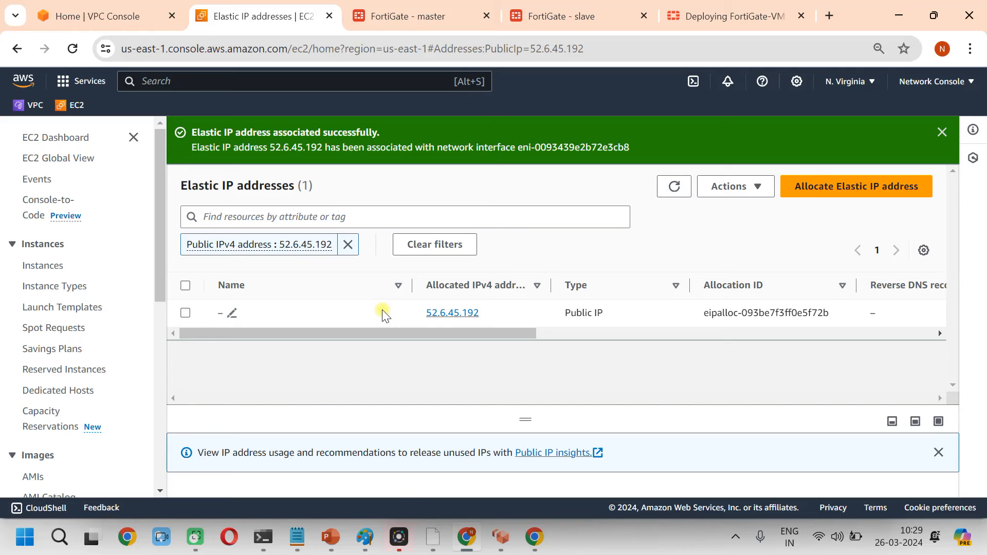
left_click(359, 252)
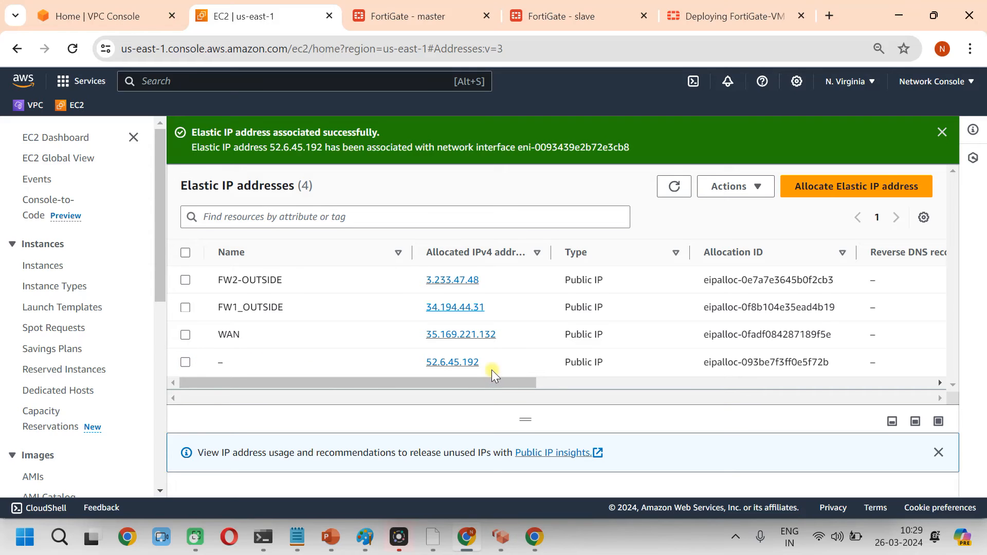
left_click_drag(488, 368, 424, 362)
key("ctrl+c")
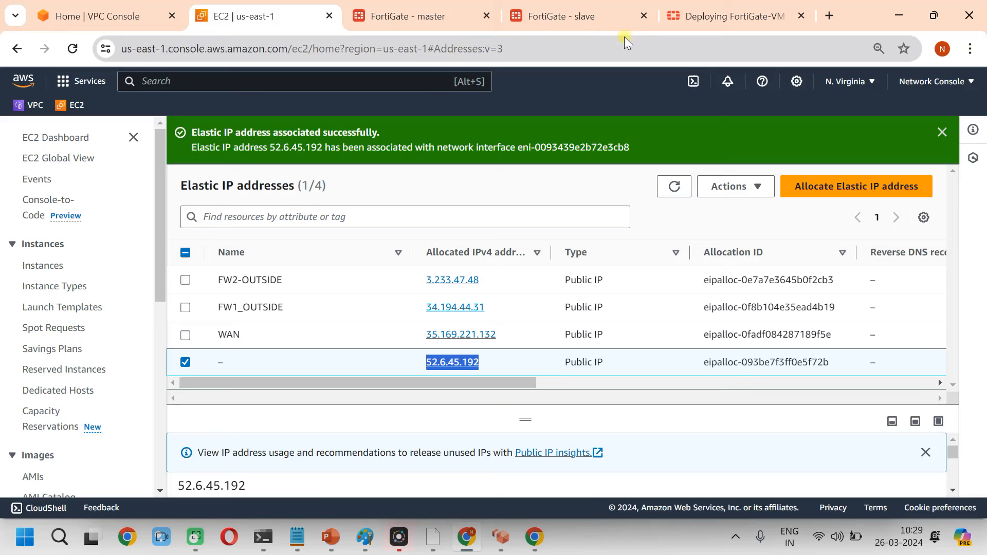
left_click(418, 25)
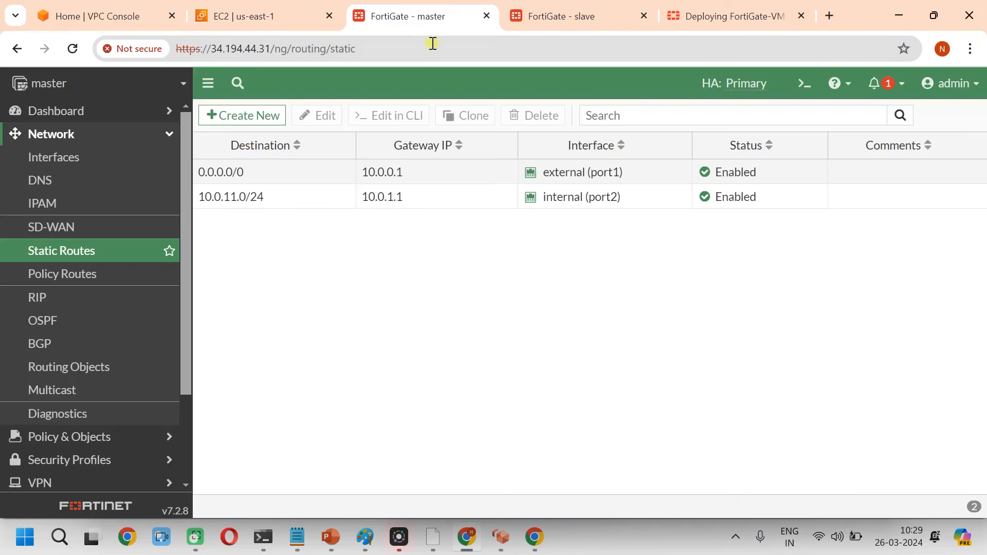
left_click(368, 53)
key("ctrl+v")
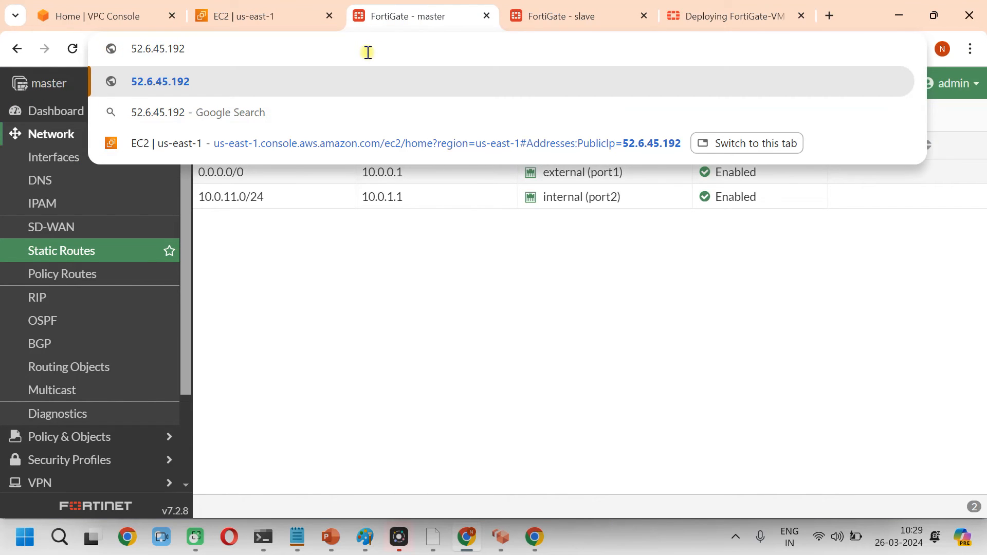
type("https:")
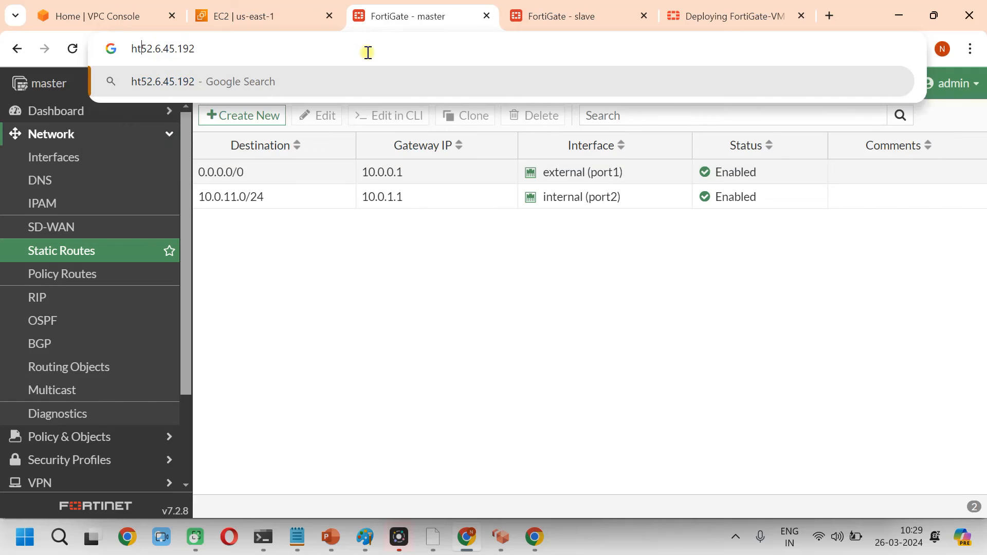
type("//")
key("Return")
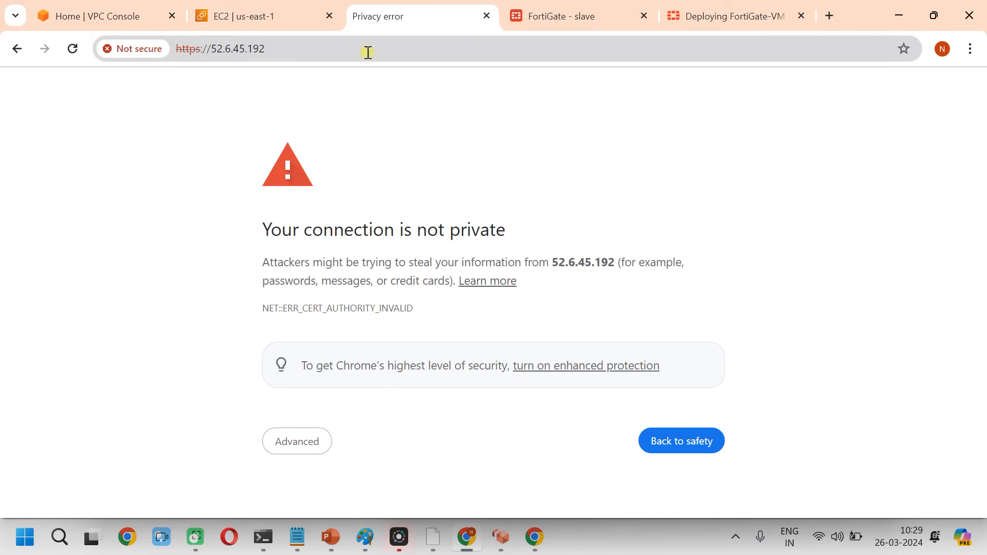
left_click(294, 443)
scroll(405, 462, "down", 2)
left_click(374, 473)
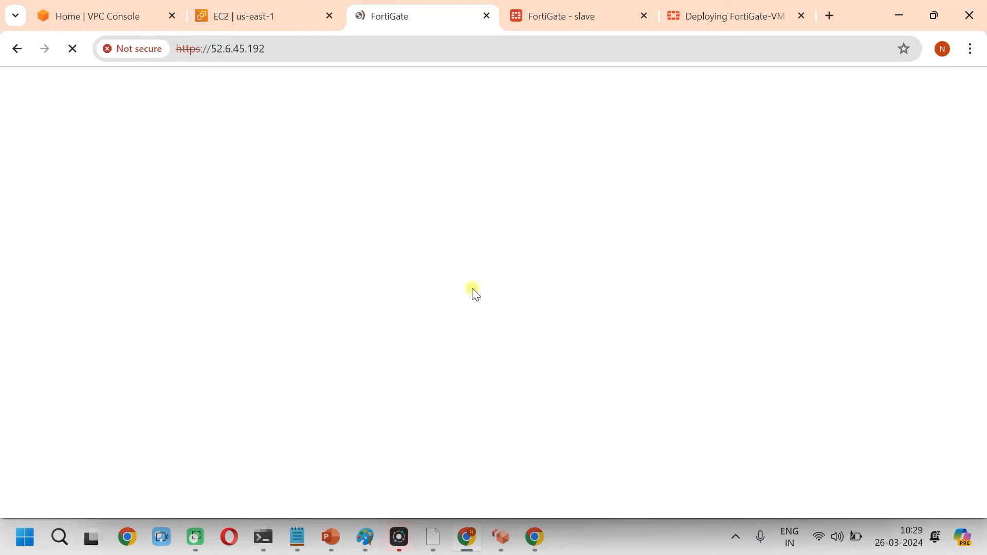
Log in as admin, check the slave dashboard, and return to the Elastic IP list
type("p")
key("BackSpace")
key("Return")
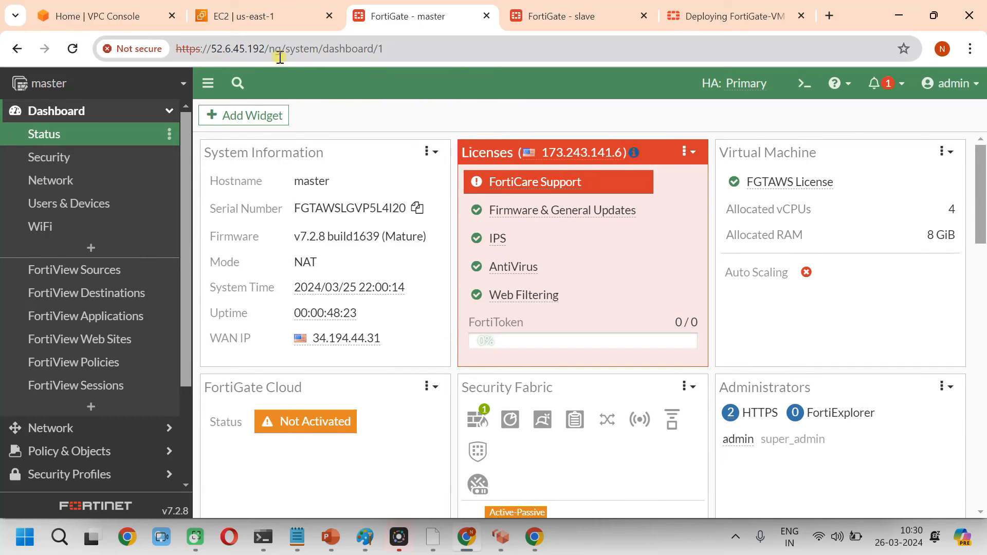
left_click(541, 8)
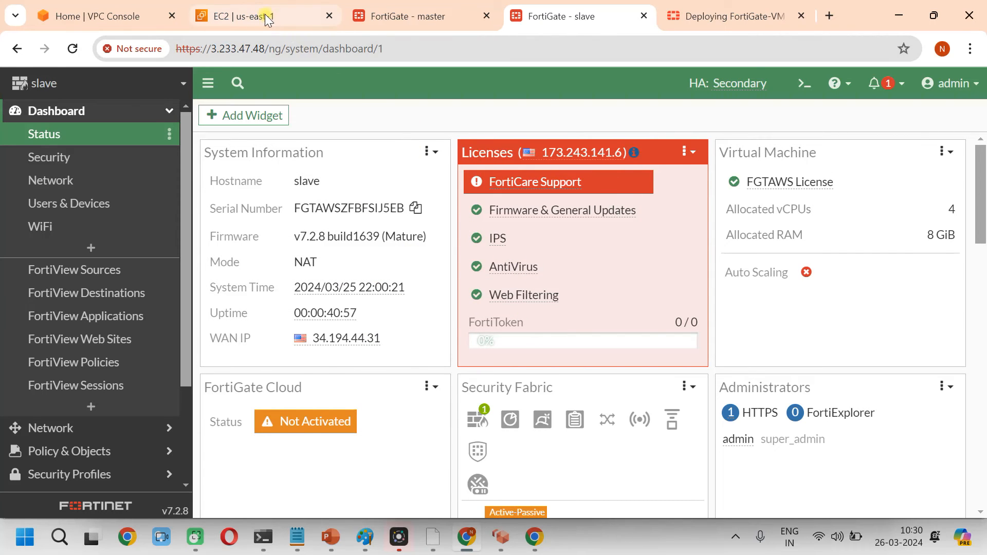
left_click(265, 13)
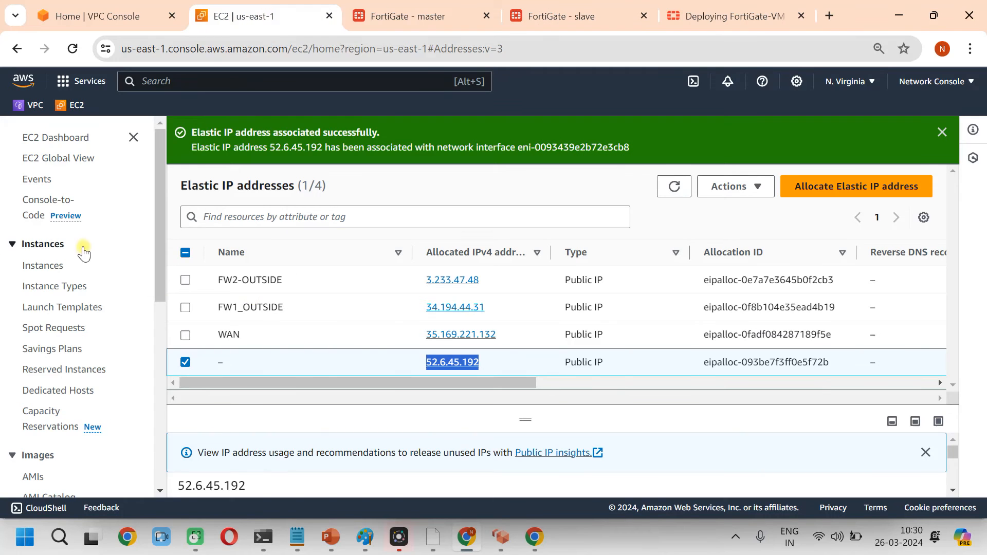
Disable source/destination check on the FW2-Internal network interface
scroll(67, 335, "down", 6)
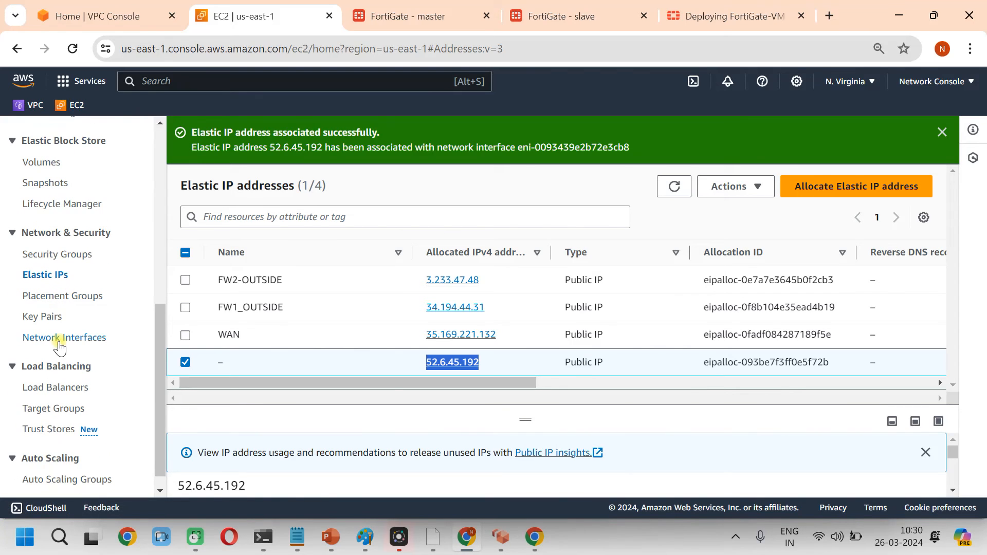
left_click(63, 339)
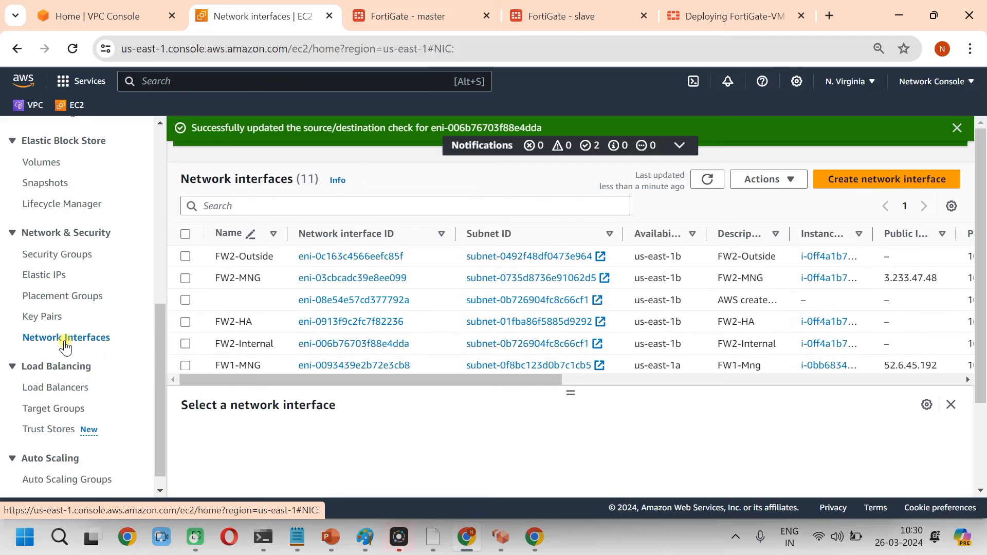
scroll(186, 308, "down", 1)
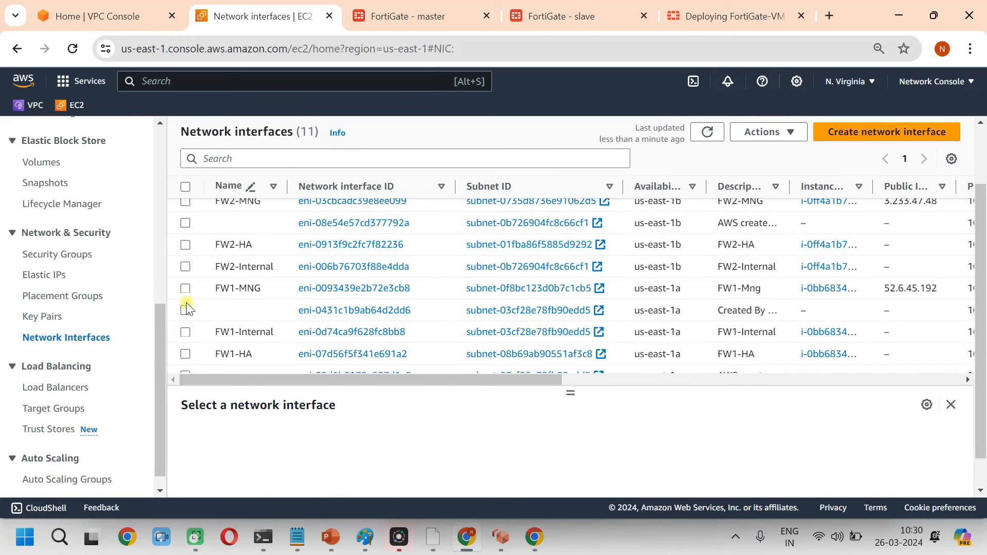
left_click(186, 266)
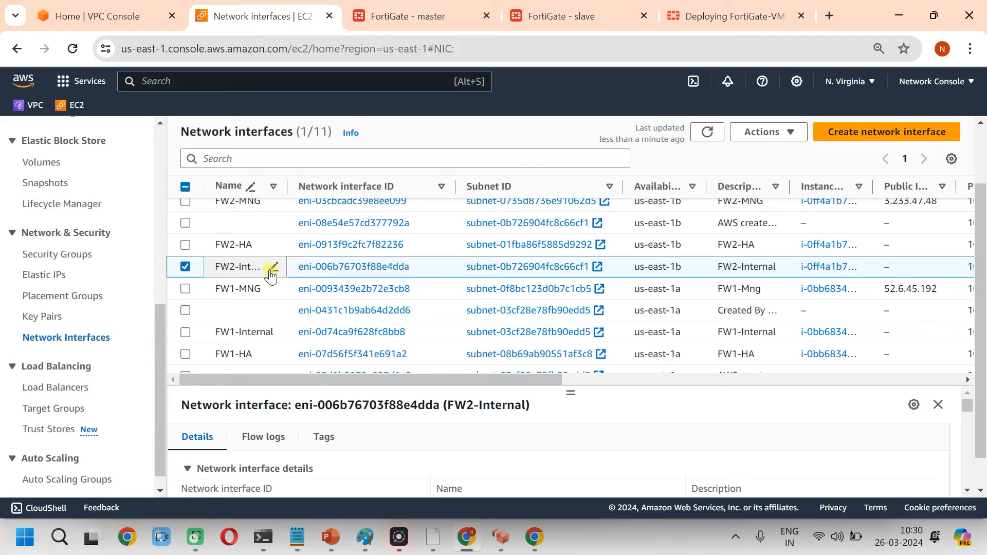
left_click(794, 132)
left_click(838, 323)
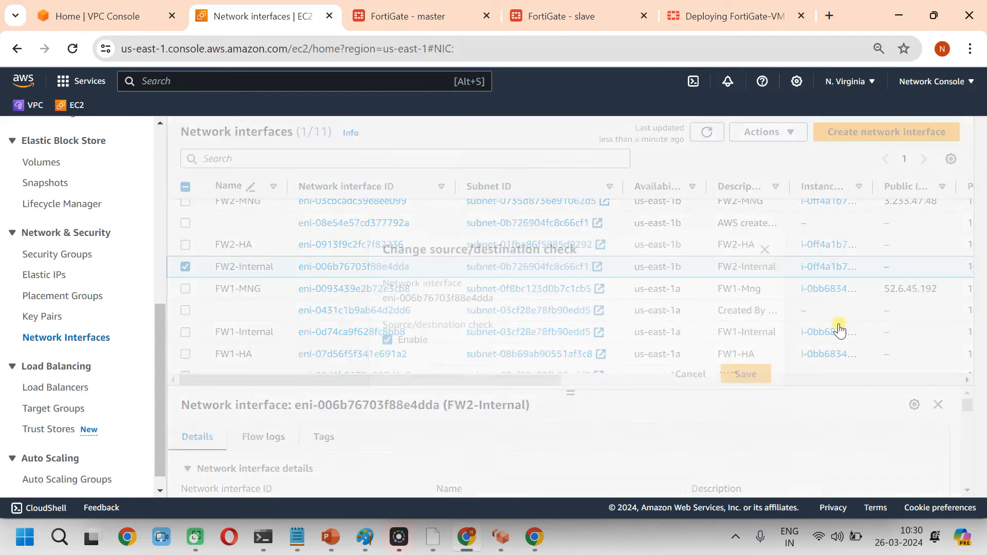
left_click(386, 338)
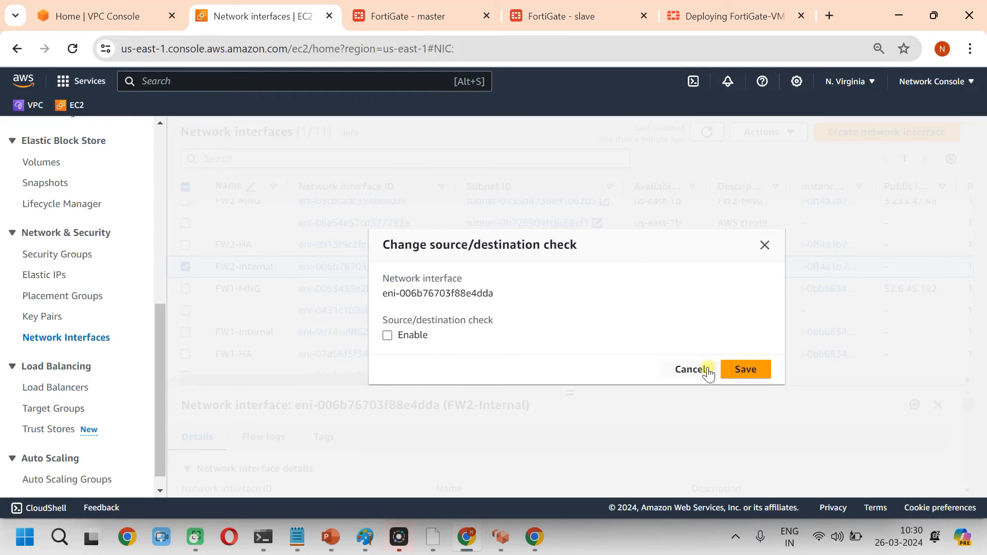
left_click(752, 375)
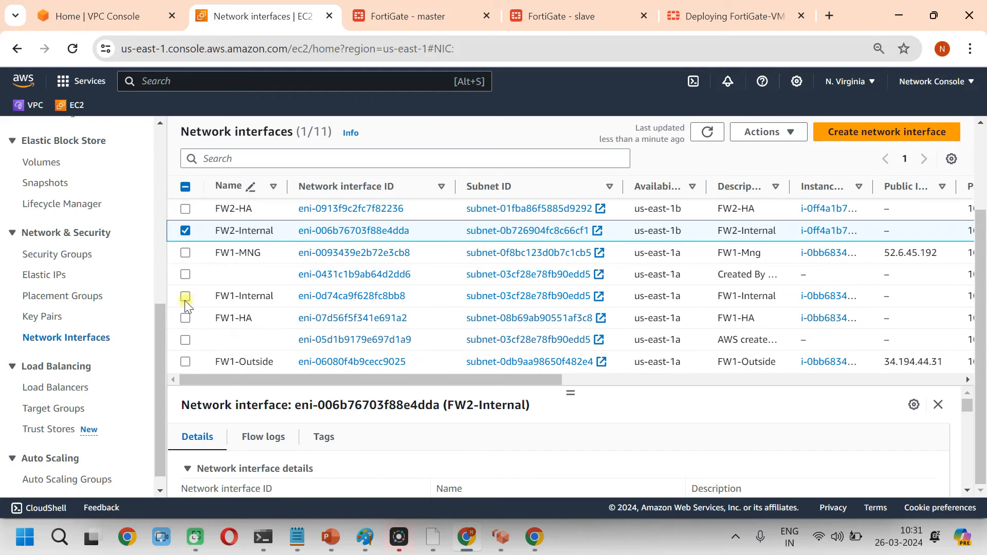
Disable source/destination check on FW1-Internal, then view the master and slave dashboards
left_click(185, 297)
left_click(185, 231)
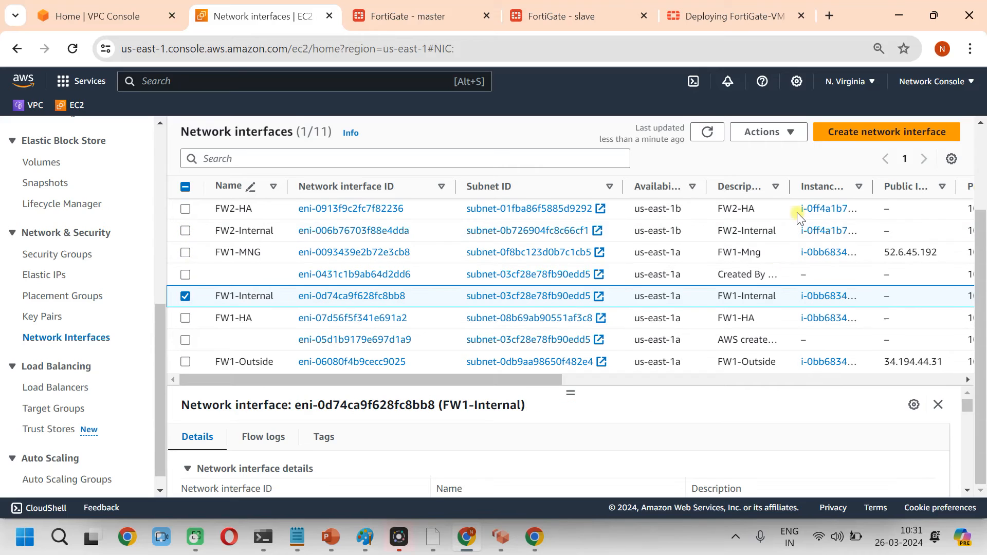
left_click(795, 137)
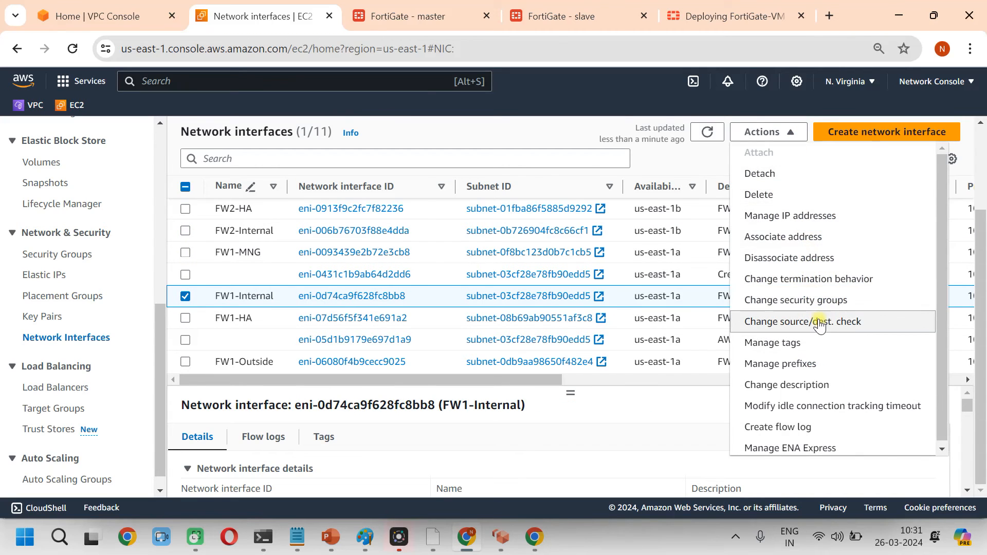
left_click(819, 322)
left_click(389, 334)
left_click(740, 370)
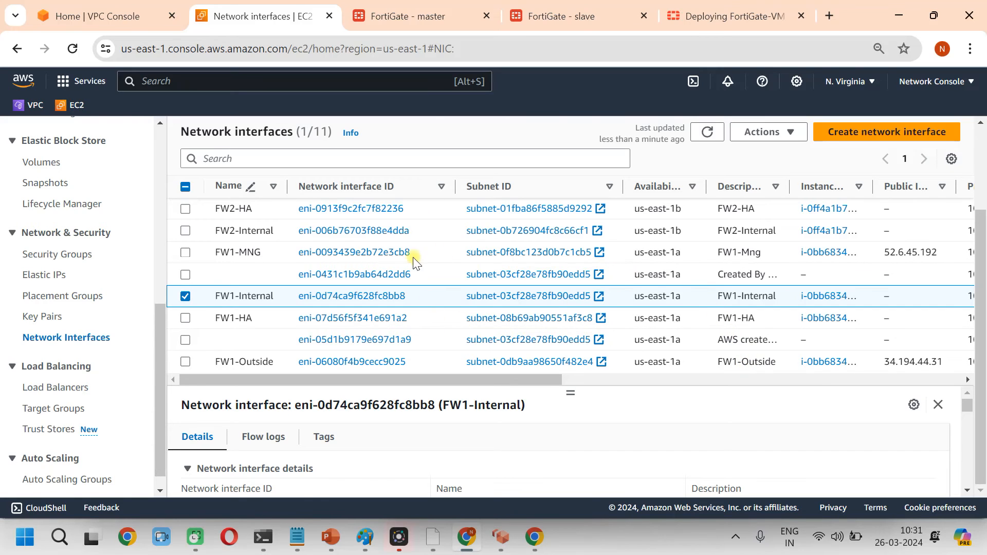
left_click(403, 17)
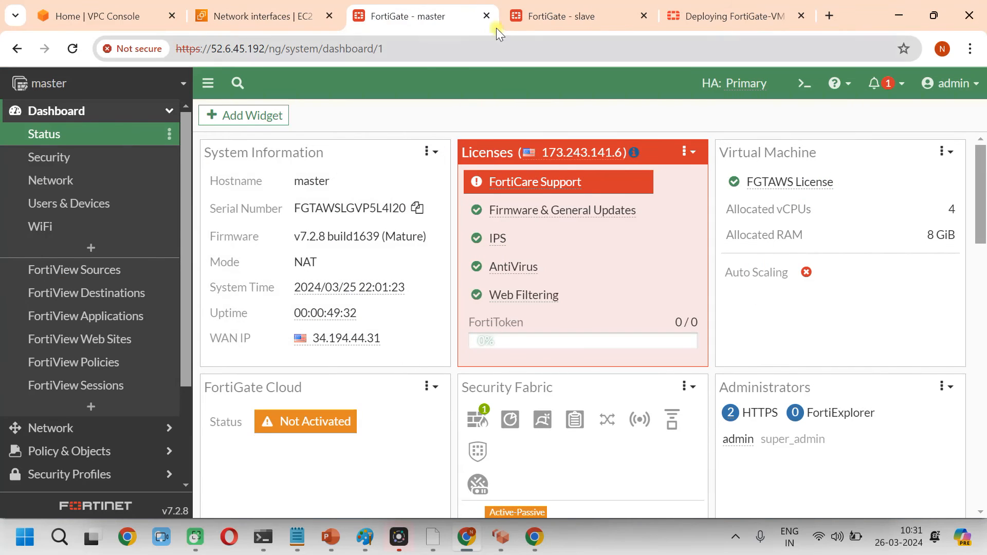
left_click(544, 16)
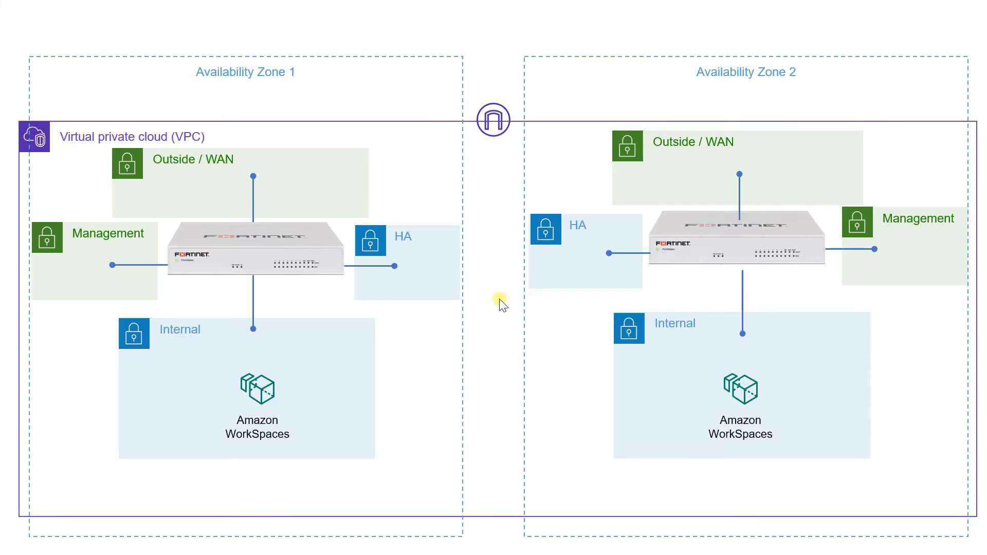
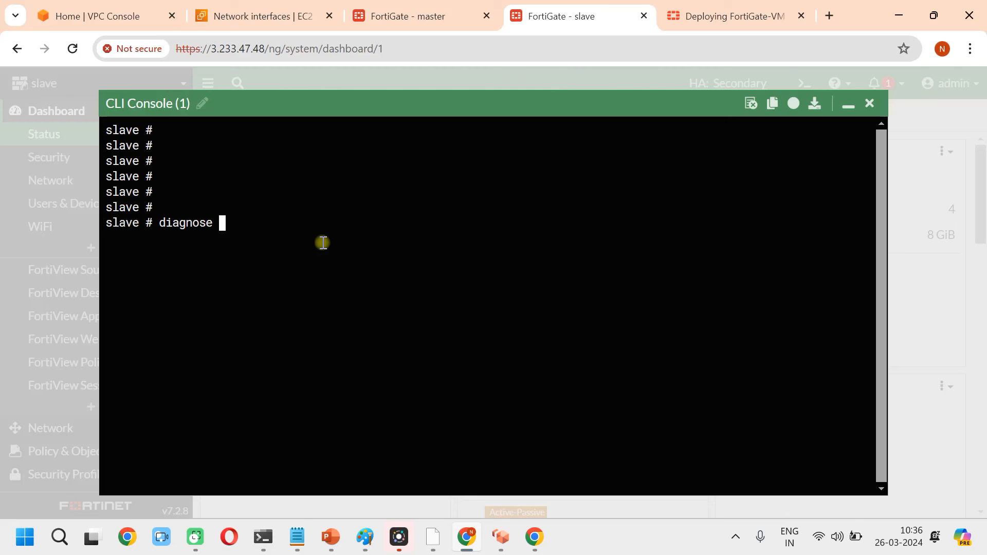
On the secondary FortiGate, run 'diagnose debug enable' and 'diagnose debug application awsd -1'
type("bug enable")
key("Return")
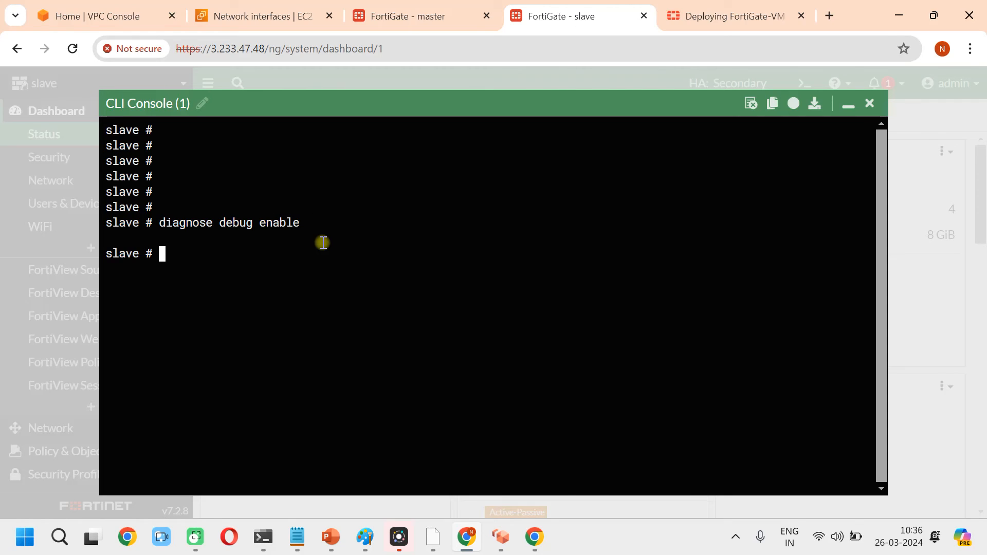
type("di")
key("Tab")
type("d")
key("Tab")
type("apl")
key("Tab")
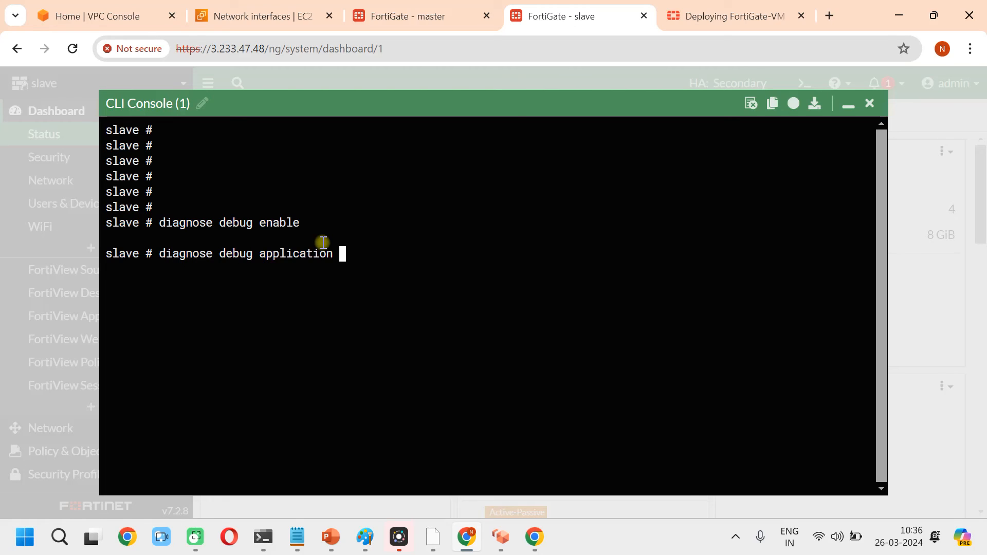
type("aw")
key("Tab")
key("Return")
key("Return")
key("Return")
key("Return")
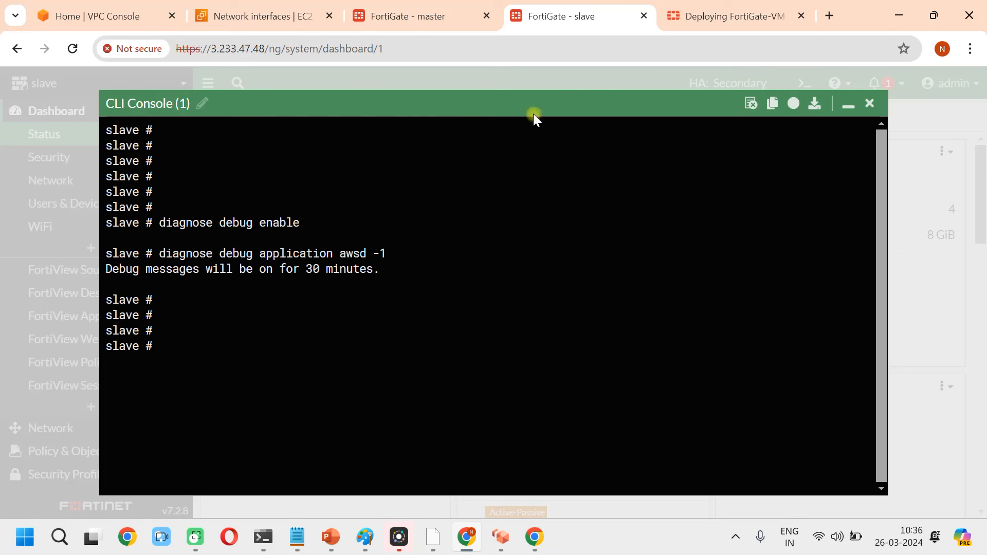
Run 'diagnose debug enable' in the primary FortiGate's CLI console
left_click(408, 15)
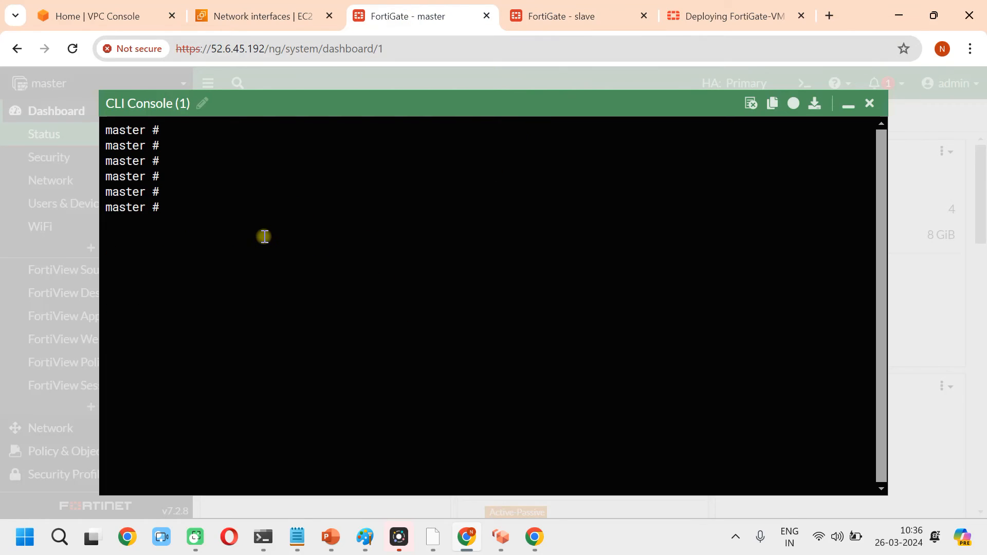
type("di")
key("Tab")
type("d")
key("Tab")
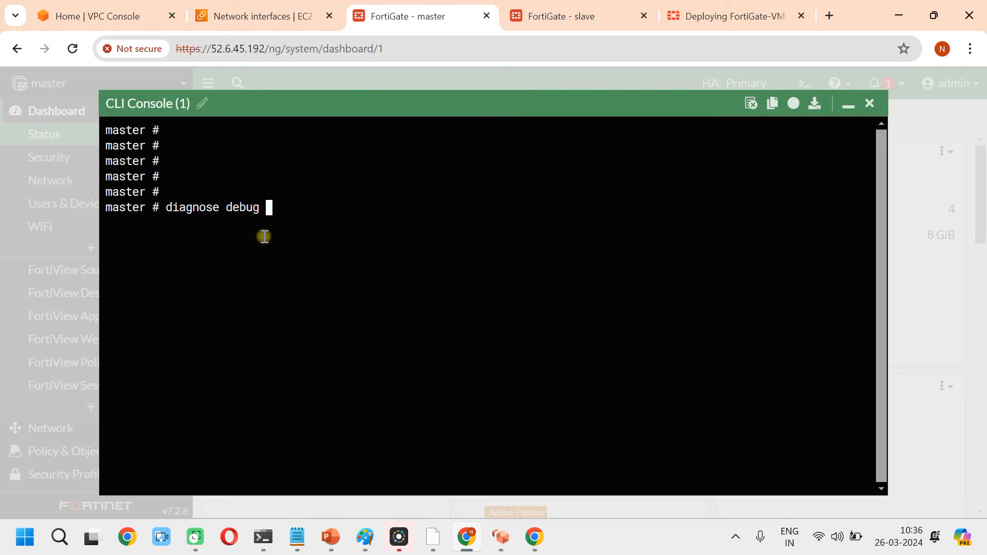
type("e")
key("Tab")
key("Return")
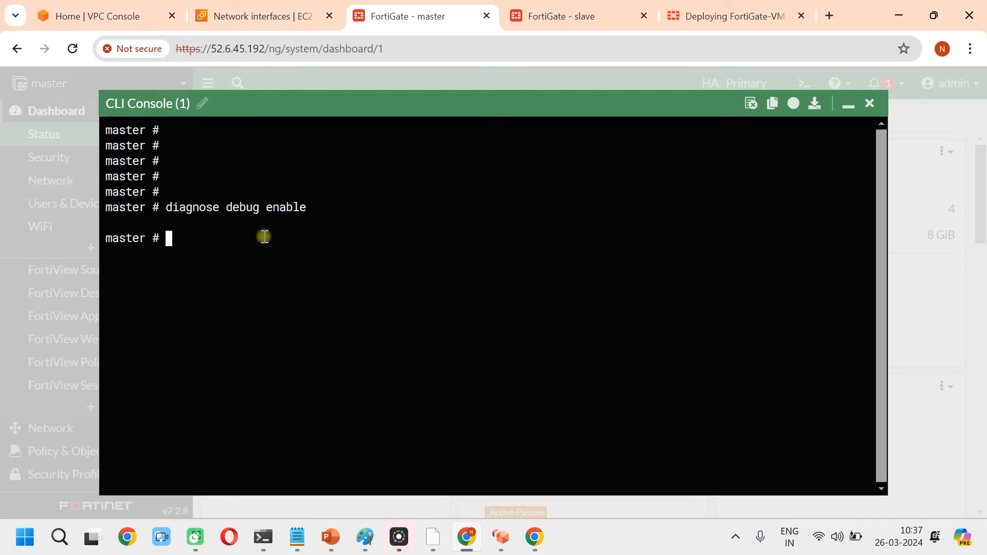
Start 'diagnose debug application awsd -1' on the primary FortiGate
type("d")
key("Tab")
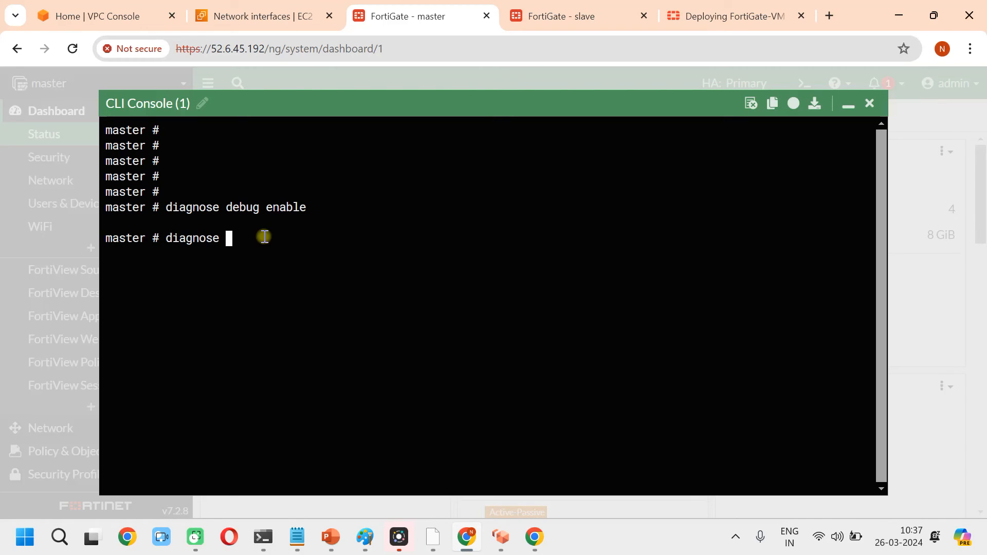
type("de")
key("Tab")
type("a")
key("Tab")
type("a")
key("Tab")
key("BackSpace")
key("BackSpace")
key("BackSpace")
key("BackSpace")
key("BackSpace")
key("BackSpace")
key("BackSpace")
key("BackSpace")
key("BackSpace")
key("BackSpace")
key("BackSpace")
key("BackSpace")
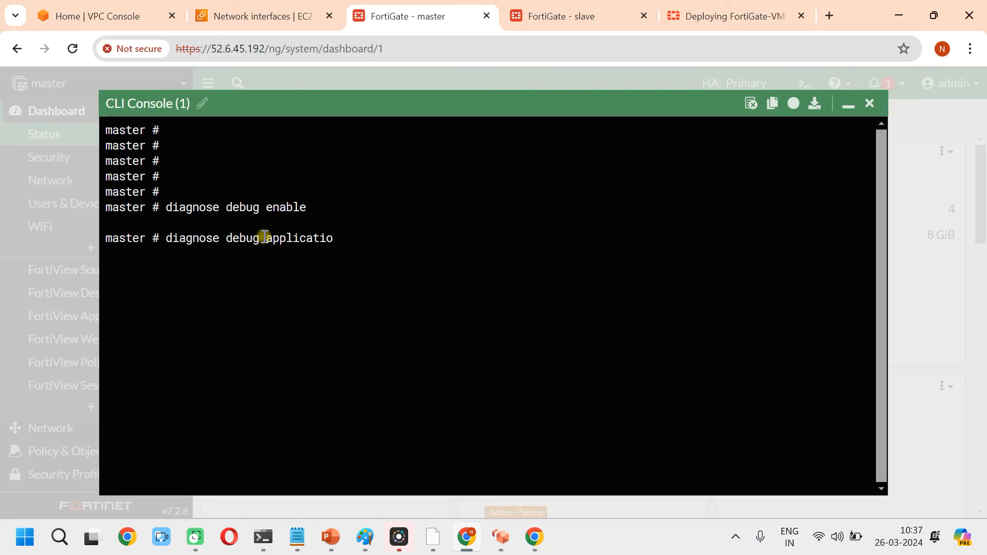
type("n a")
key("Tab")
type("-1")
key("Return")
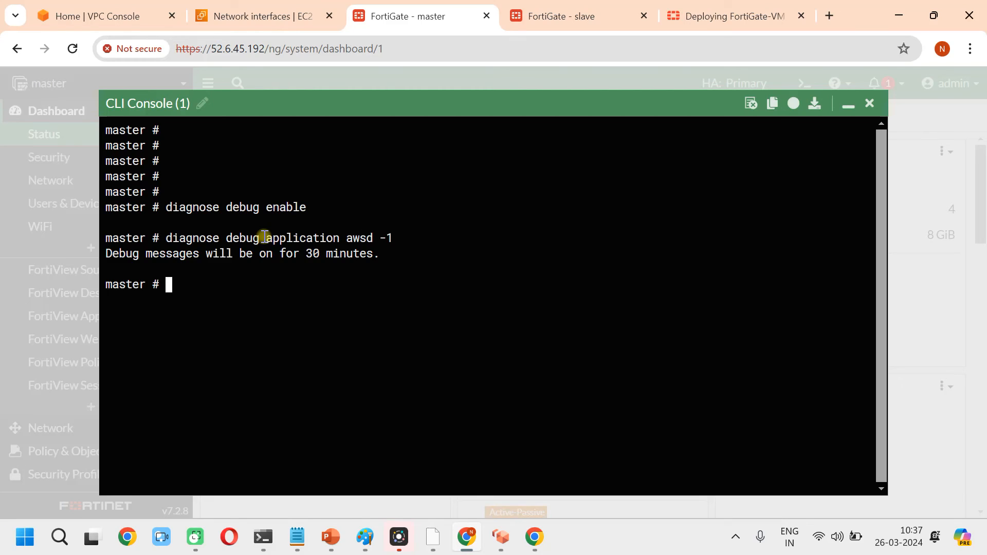
Add blank prompts below the debug output in both consoles, then go to EC2 network interfaces
key("Return")
key("Return")
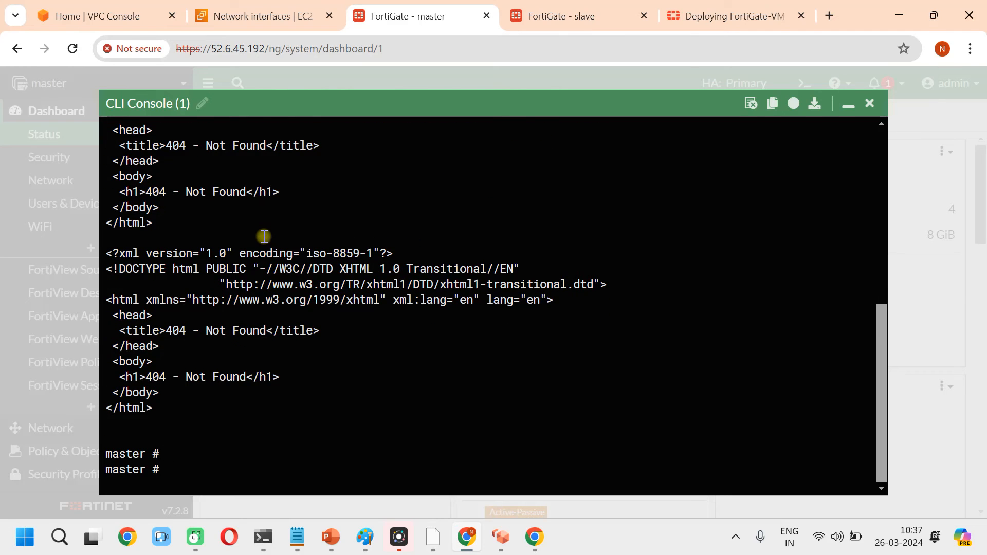
scroll(358, 304, "up", 2)
scroll(262, 257, "down", 2)
key("Return")
key("Return")
key("Return")
key("Return")
key("Return")
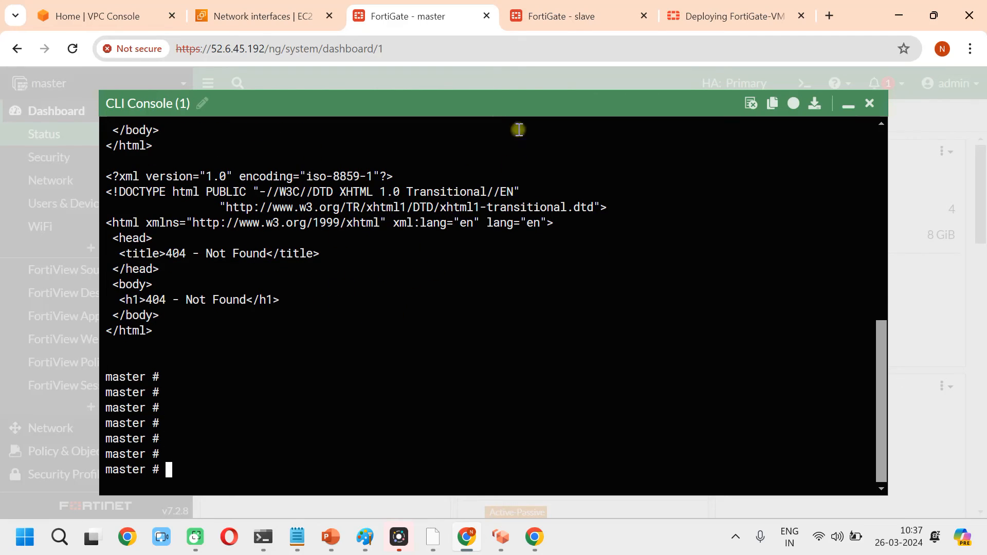
left_click(570, 16)
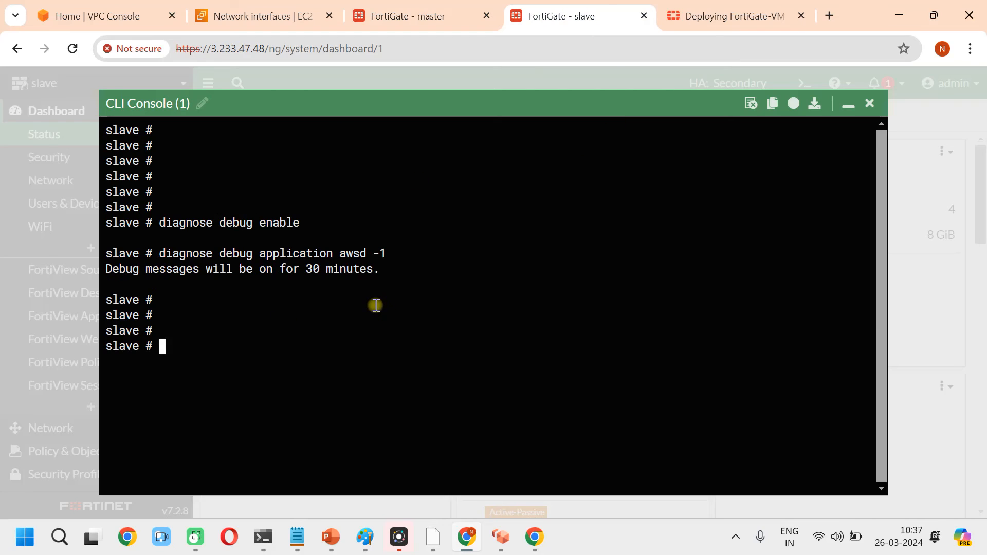
key("Return")
key("Return")
key("Return")
key("Return")
key("Return")
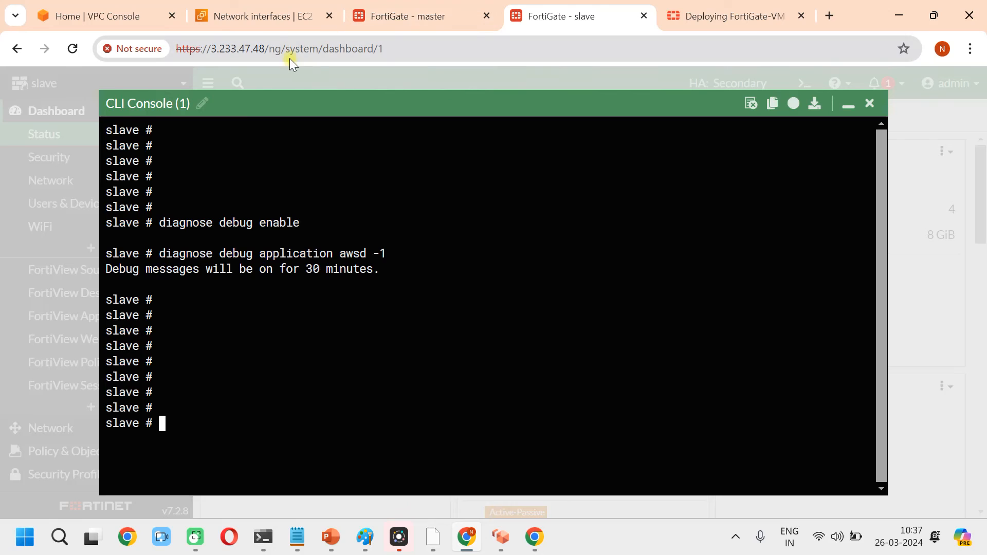
left_click(259, 15)
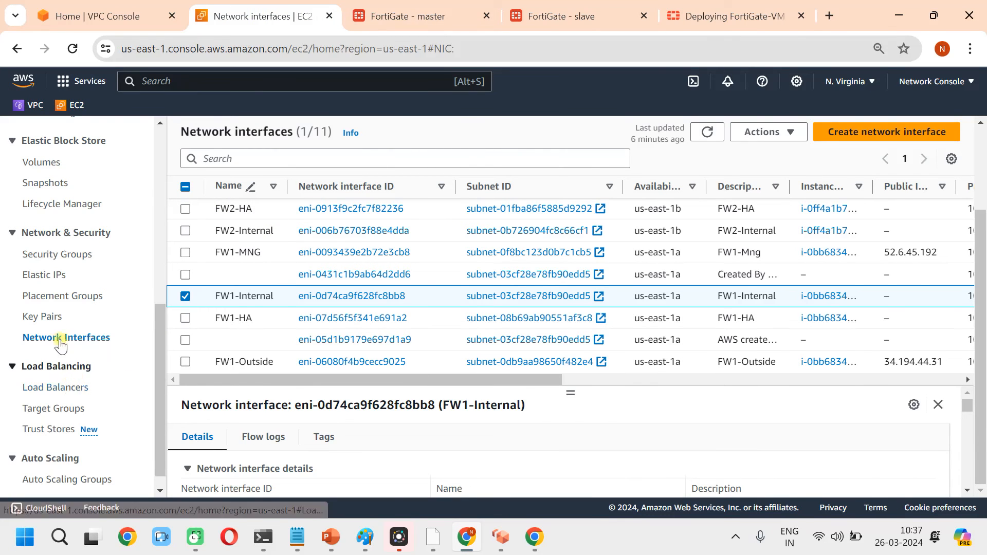
Show the Internal route table's routes, with 0.0.0.0/0 pointing to the FW1-Internal interface
scroll(78, 360, "up", 5)
scroll(90, 181, "up", 3)
left_click(97, 16)
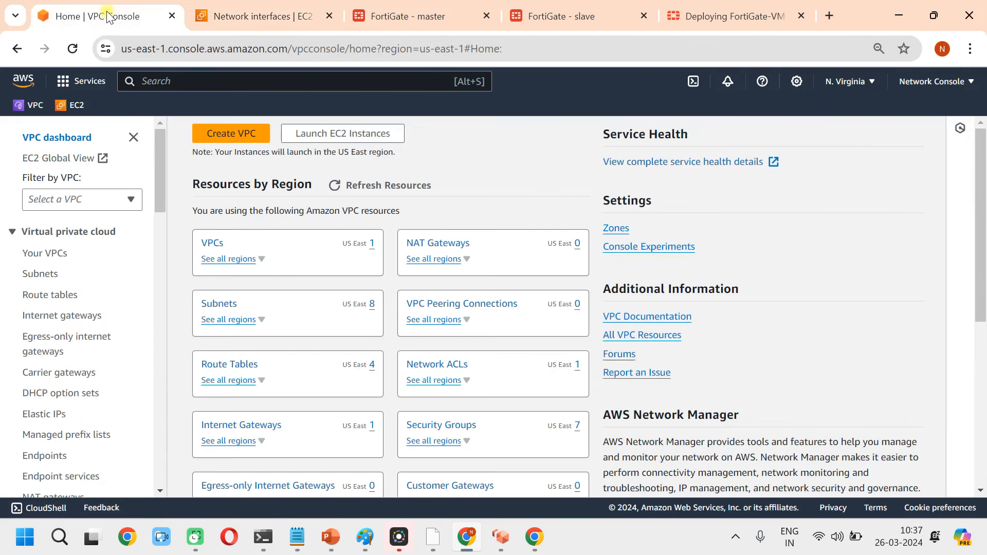
left_click(60, 301)
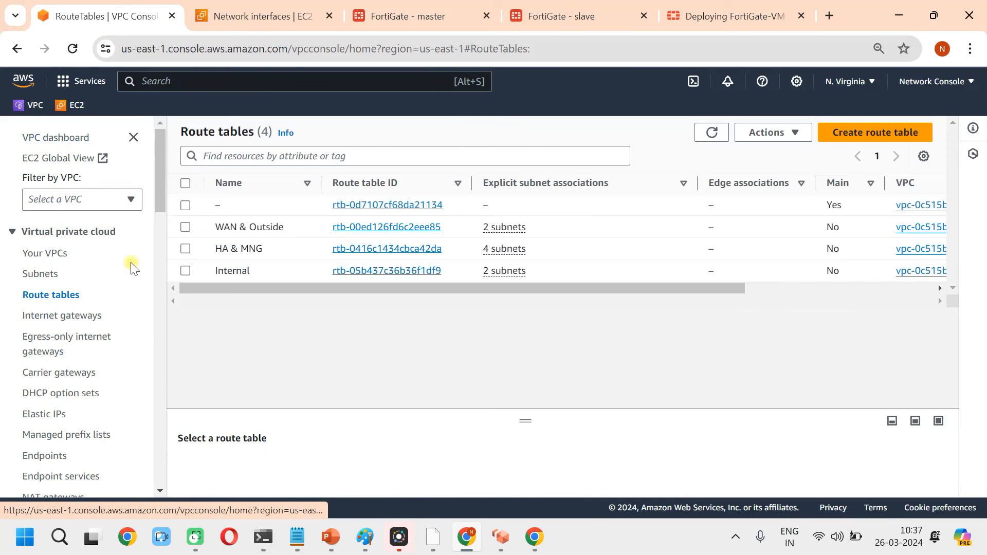
left_click(185, 270)
left_click(275, 475)
left_click_drag(532, 421, 563, 264)
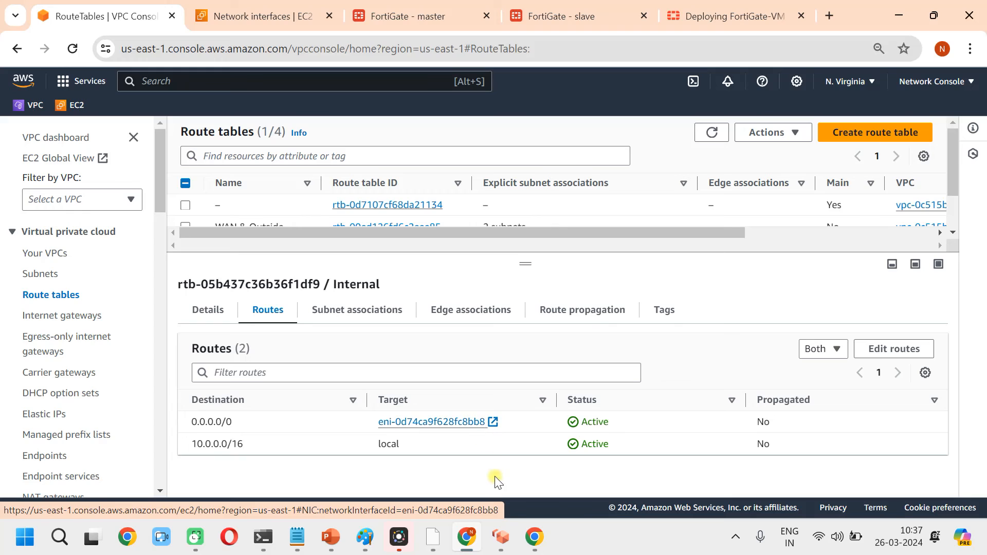
mouse_move(507, 537)
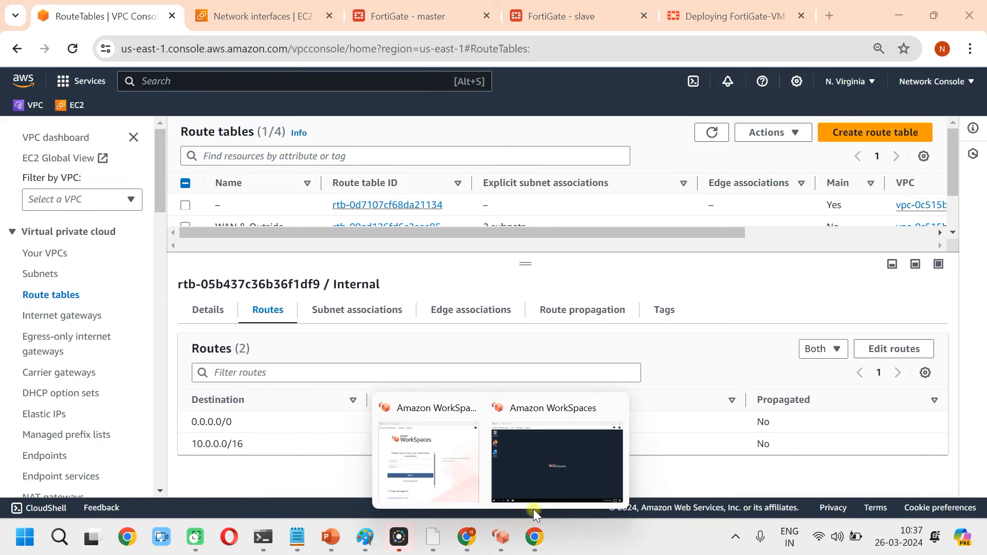
left_click(545, 470)
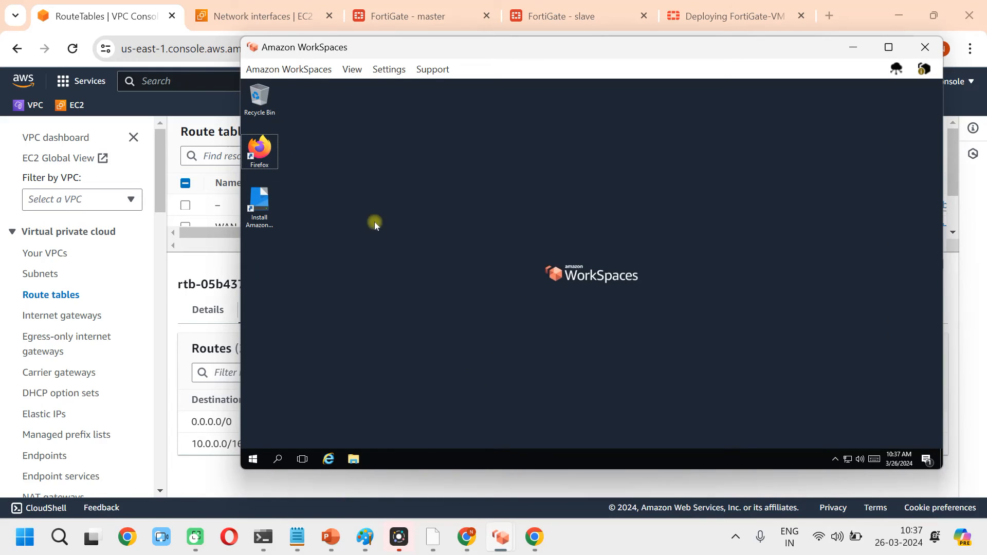
In a WorkSpaces Command Prompt, run 'ping google.com -t' and confirm 2 ms replies
left_click(257, 463)
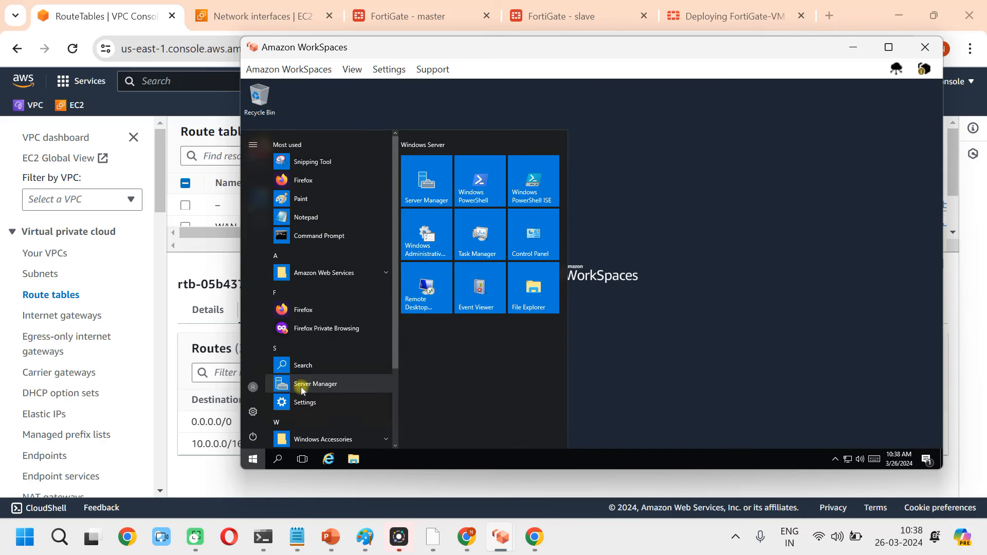
type("cmd")
key("Return")
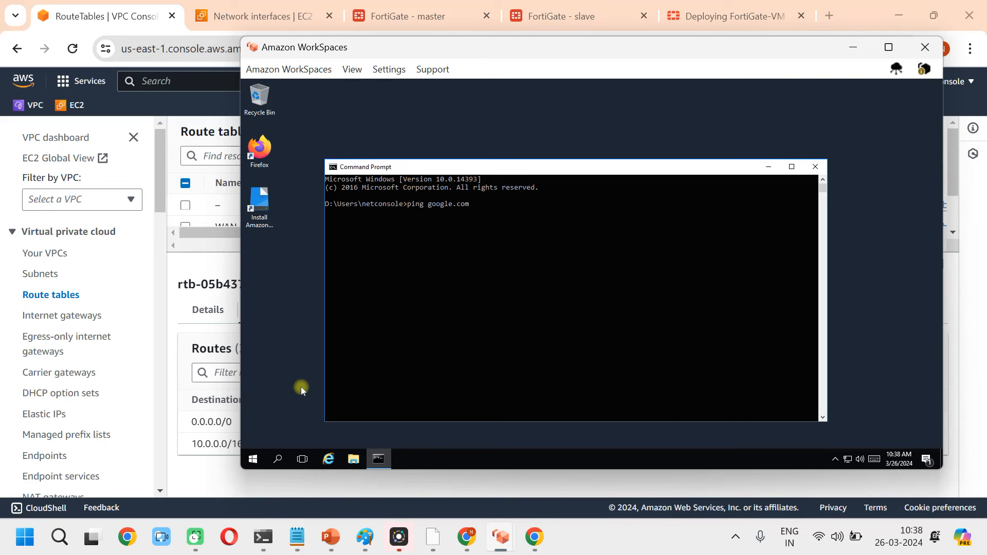
key("Return")
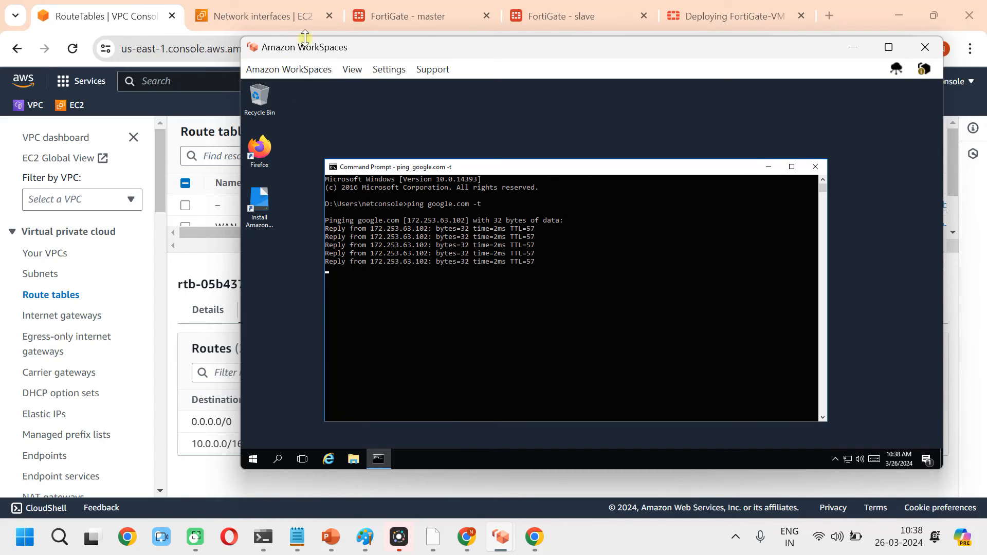
left_click(405, 11)
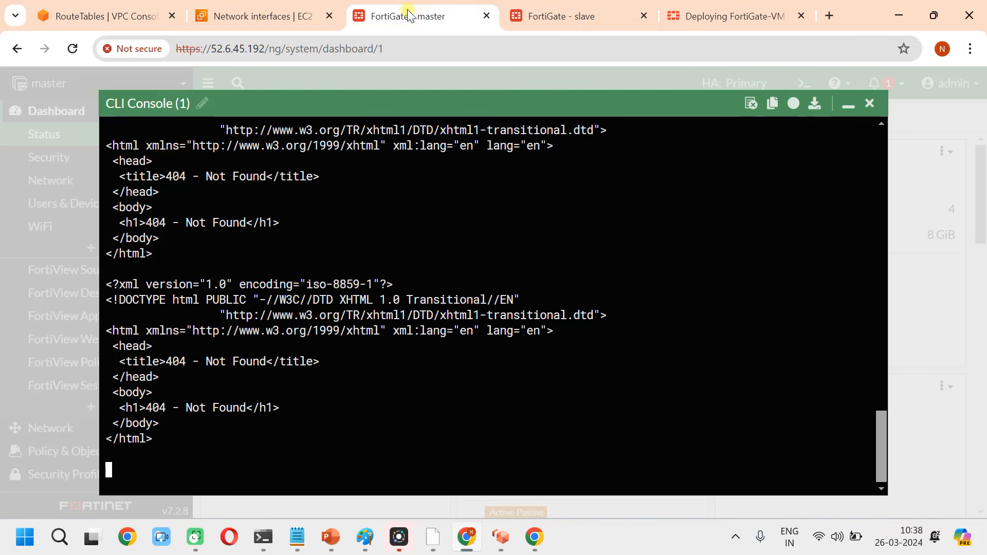
Open the primary FortiGate's Forward Traffic log listing outgoing sessions from 10.0.1.71
left_click(849, 104)
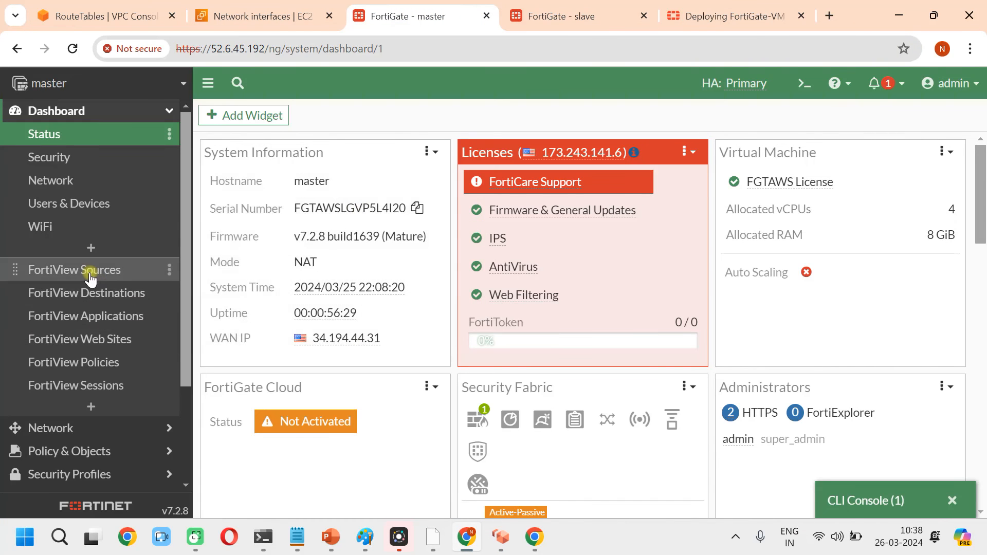
scroll(90, 278, "down", 3)
left_click(81, 477)
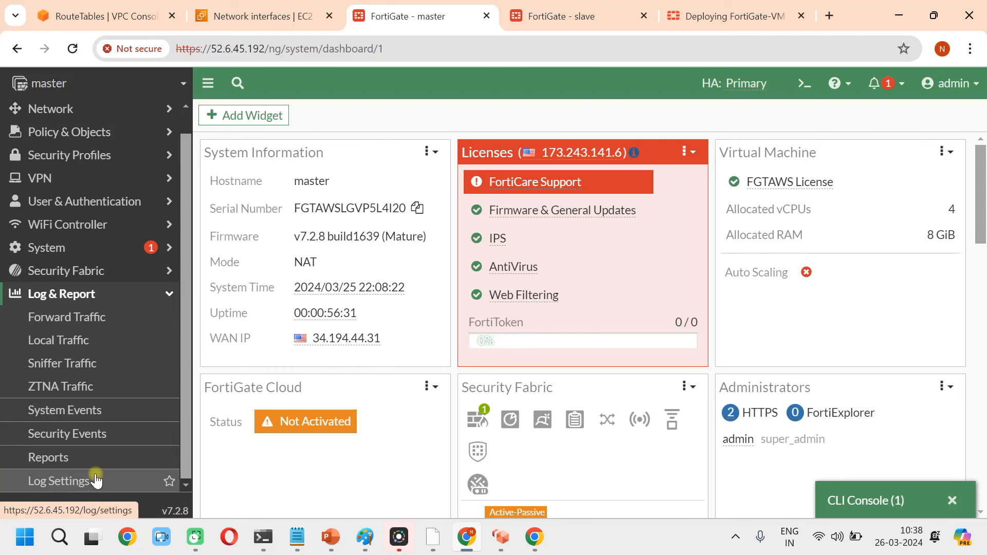
left_click(77, 318)
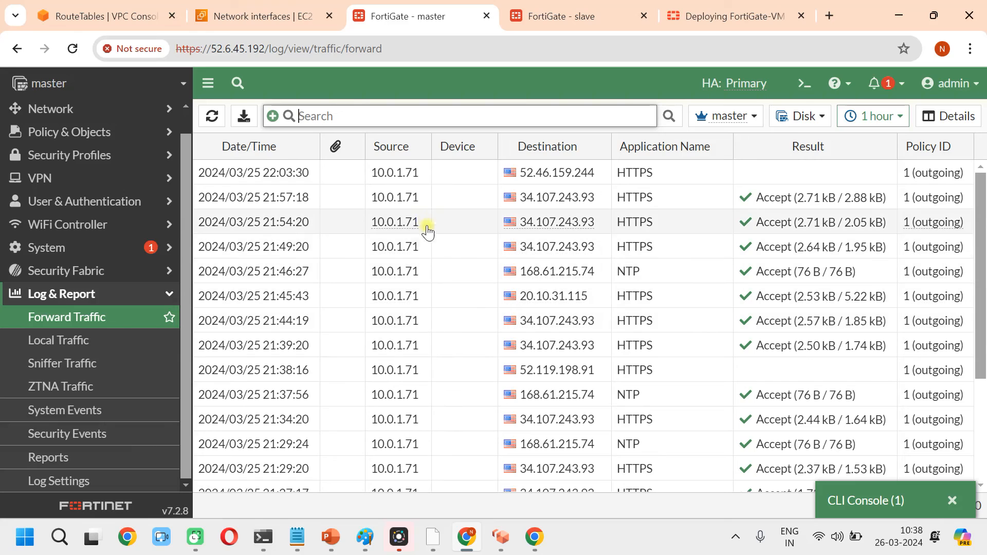
mouse_move(500, 537)
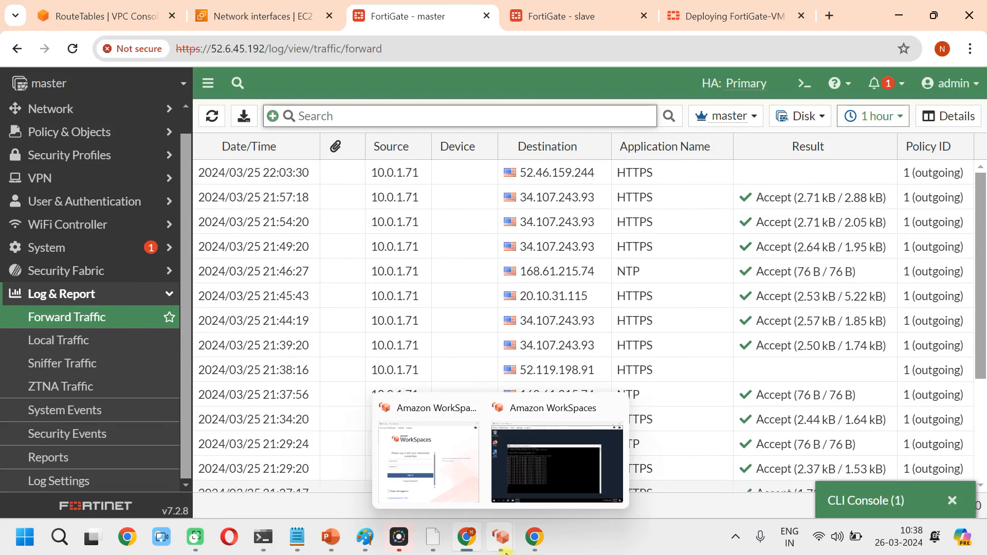
left_click(527, 500)
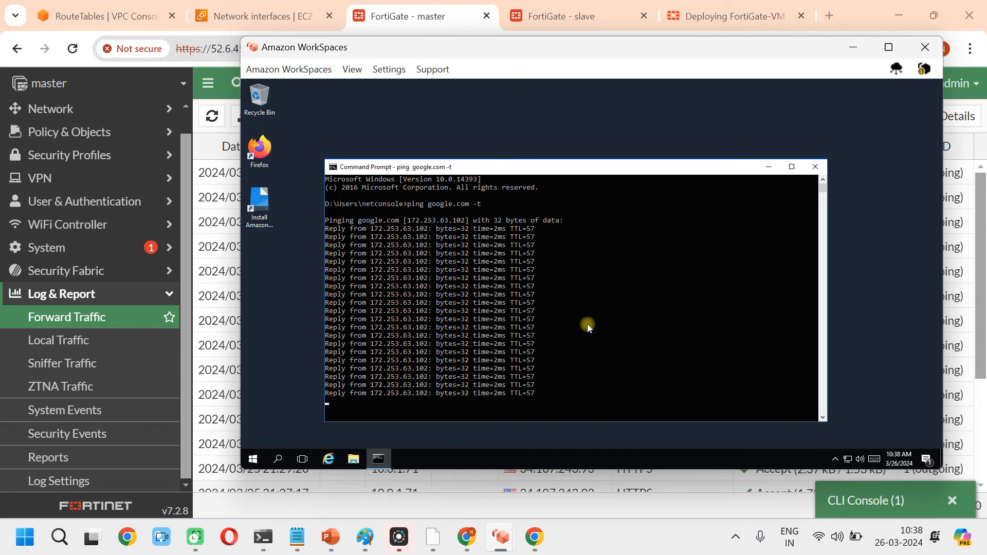
Stop the google.com ping and run ipconfig to show the desktop's IP configuration
key("ctrl+c")
key("Return")
key("Return")
key("Return")
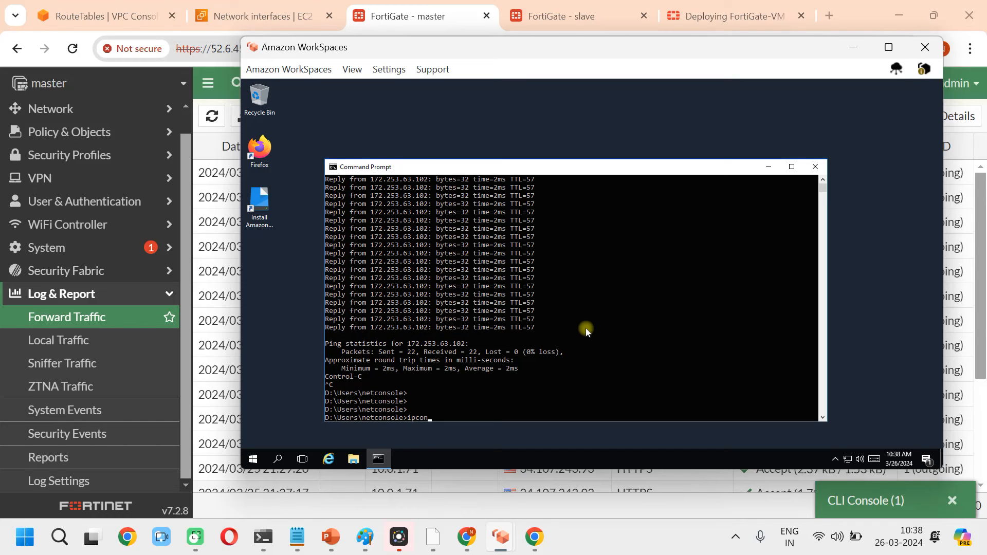
type("ipconfig")
key("Return")
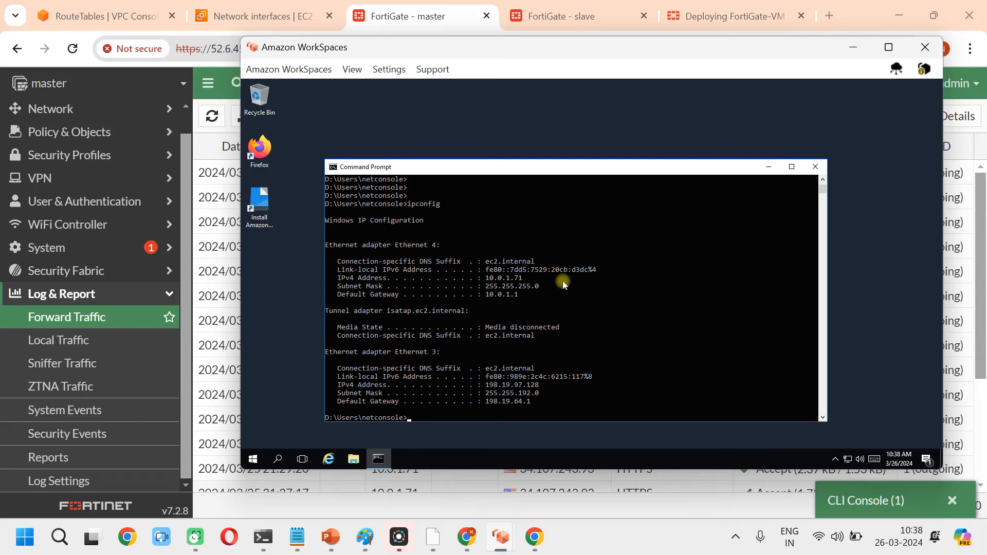
Reposition the WorkSpaces window, run 'ping 8.8.8.8 -t', then minimize WorkSpaces
left_click(579, 327)
left_click_drag(410, 46, 578, 193)
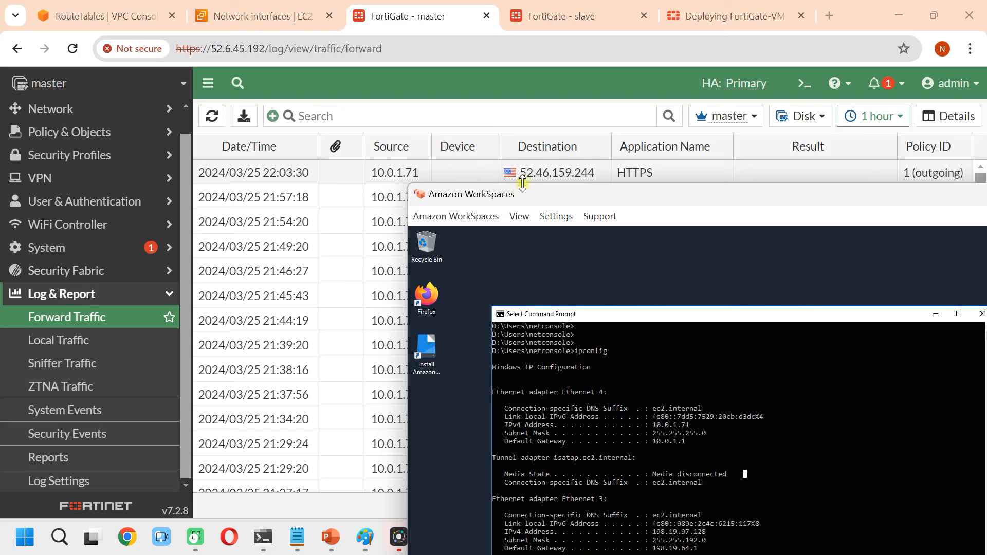
left_click_drag(650, 197, 461, 94)
left_click(531, 288)
key("Return")
key("Return")
key("Return")
key("Return")
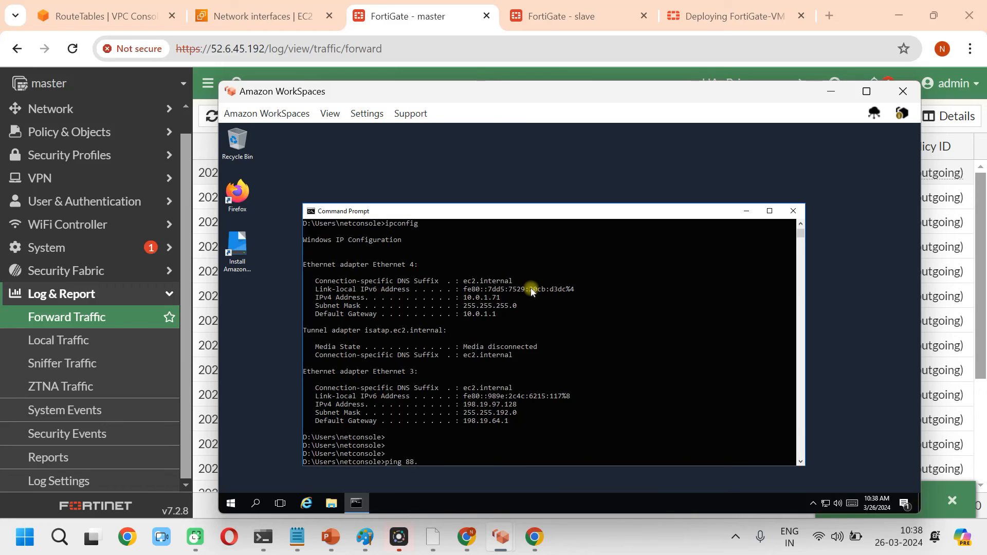
type("ping 88")
key("BackSpace")
type(".8.8.8 -t")
key("Return")
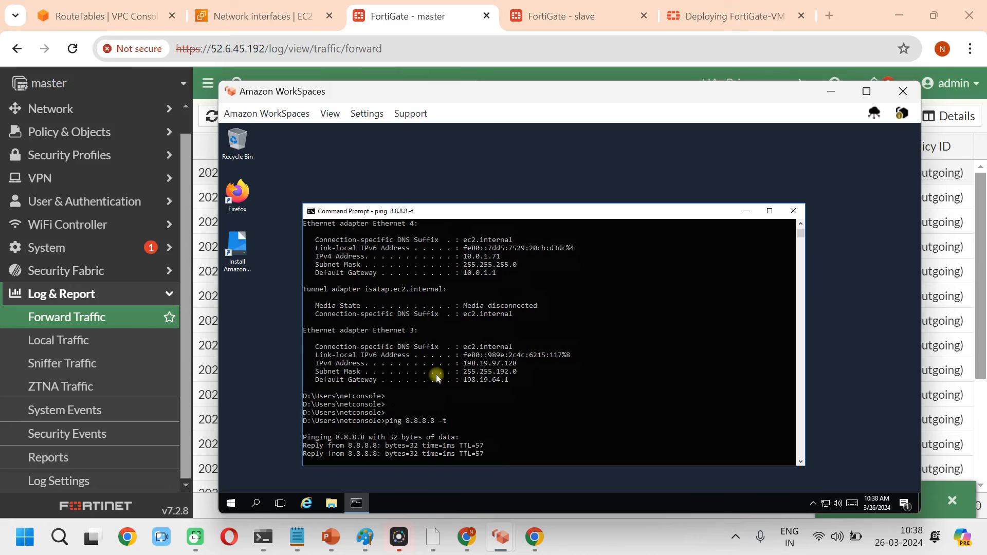
left_click(831, 92)
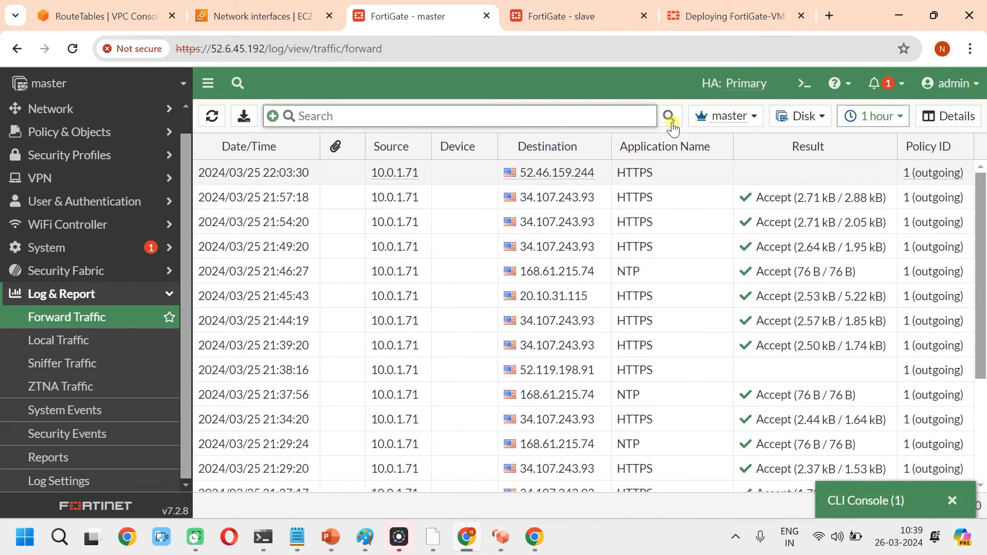
Filter the Forward Traffic log by Source 10.0.1.71
left_click(403, 171)
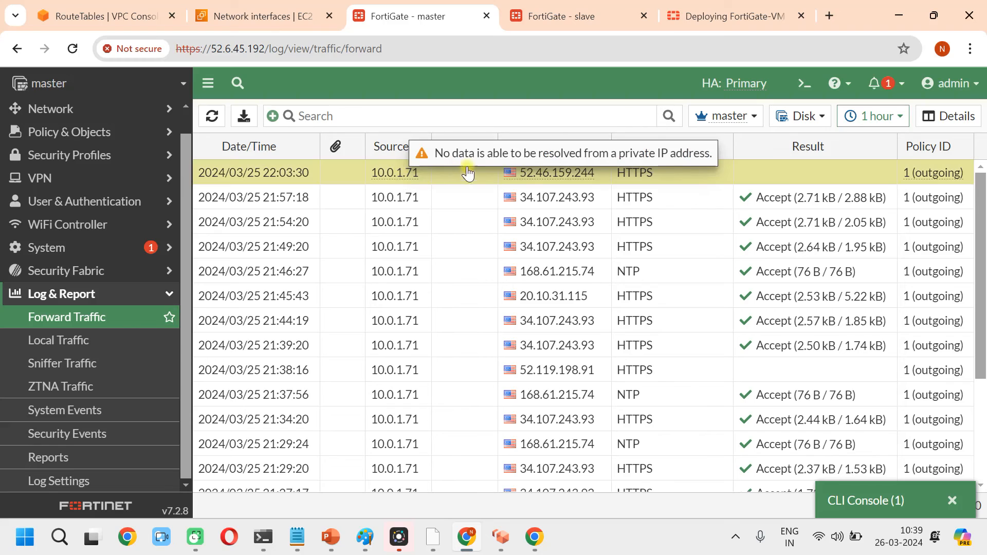
left_click(273, 116)
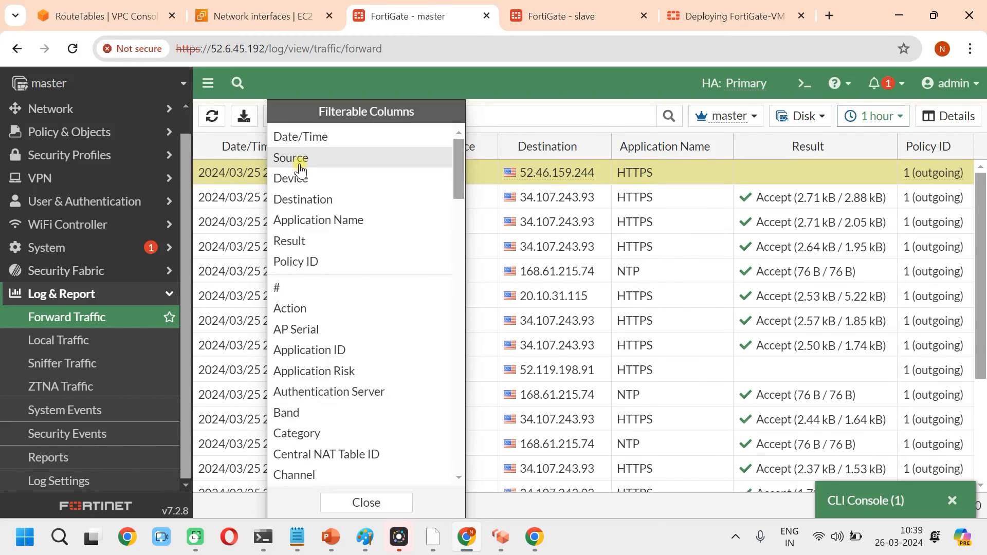
left_click(306, 163)
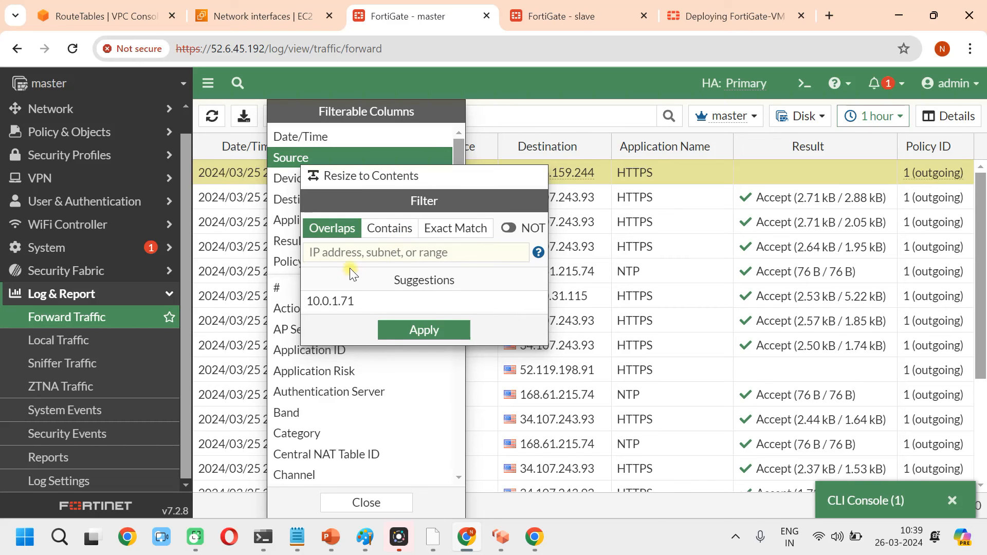
left_click(331, 302)
left_click(427, 331)
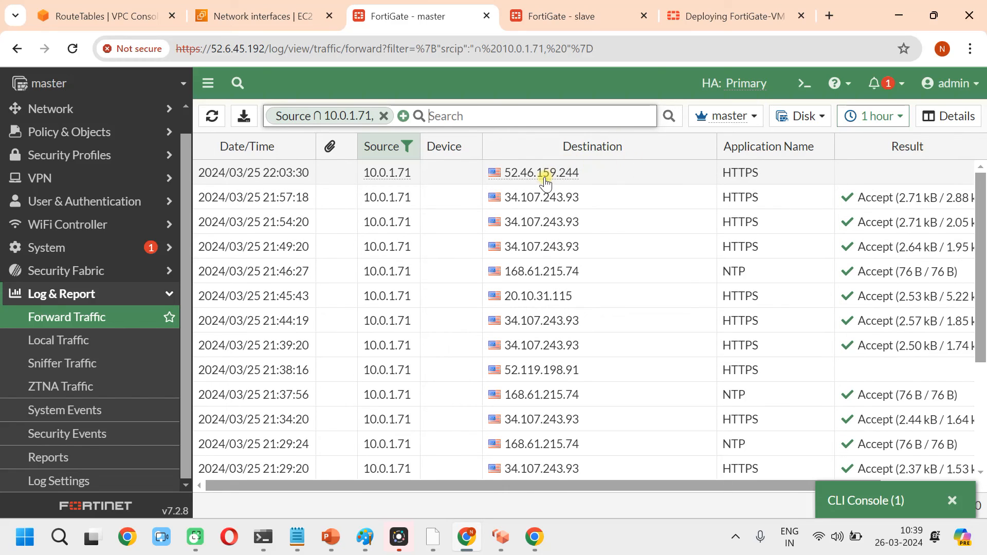
Add a Destination 8.8.8.8 filter to the traffic log
left_click(409, 117)
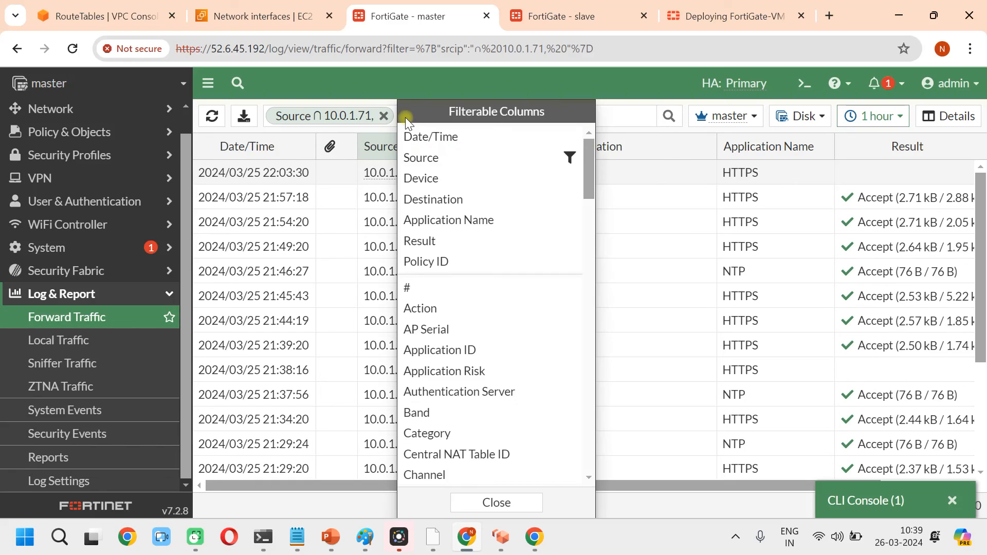
left_click(436, 201)
left_click(518, 287)
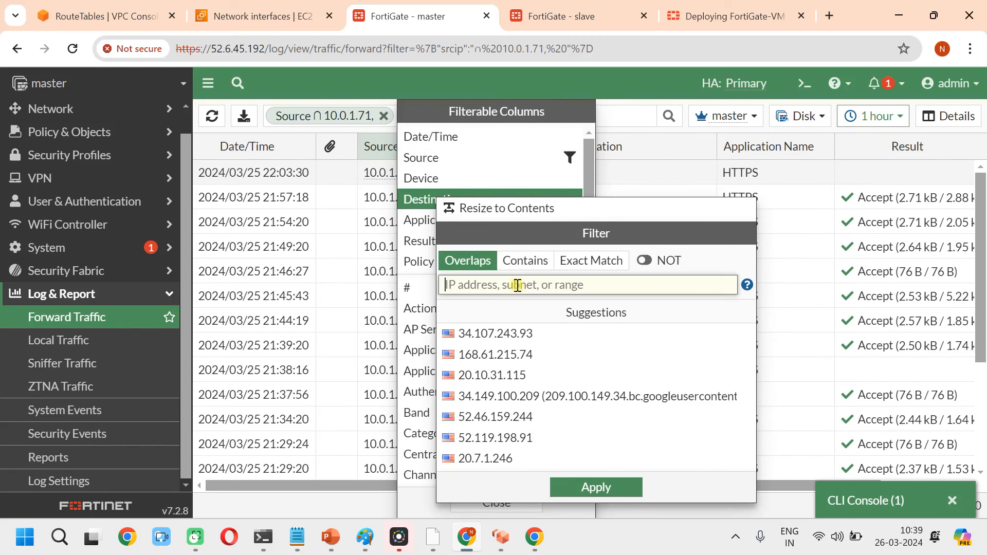
type("8.8.8.8")
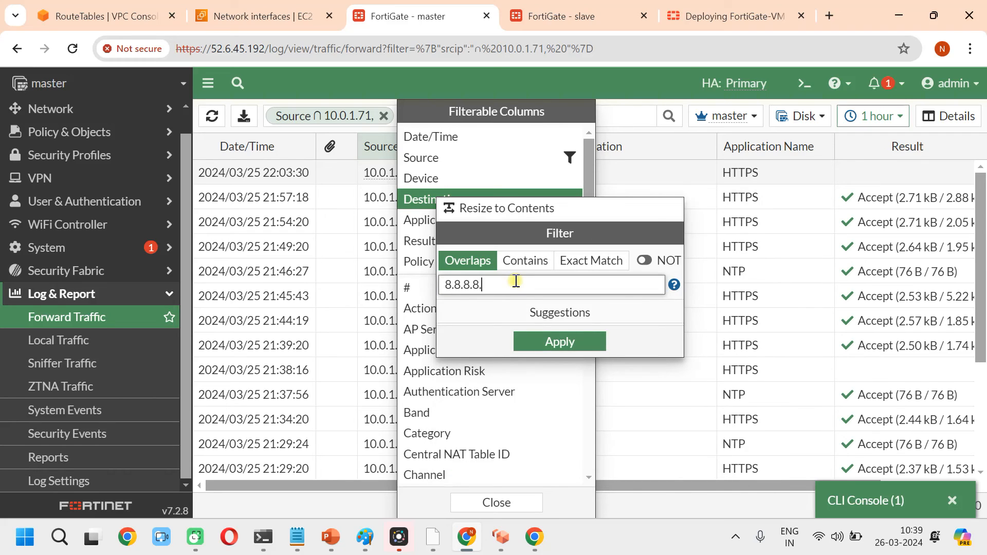
left_click(550, 342)
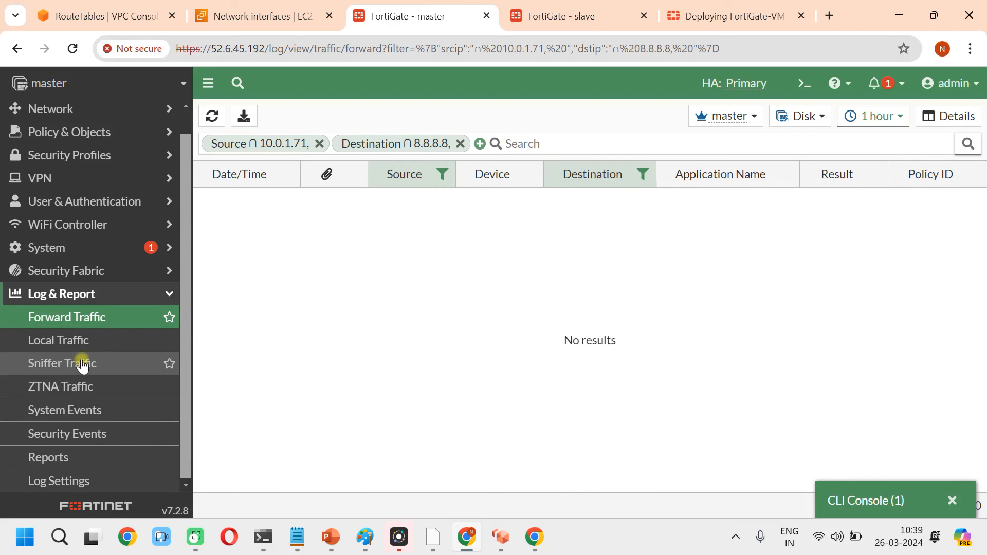
Review the port2-to-port1 firewall policies, then return to the Forward Traffic log
scroll(103, 319, "up", 1)
left_click(76, 158)
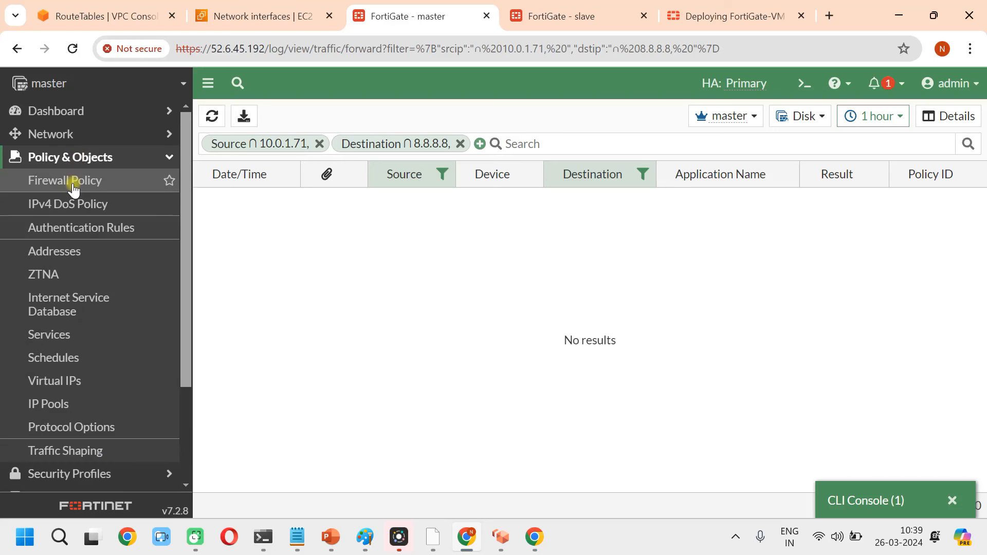
left_click(72, 179)
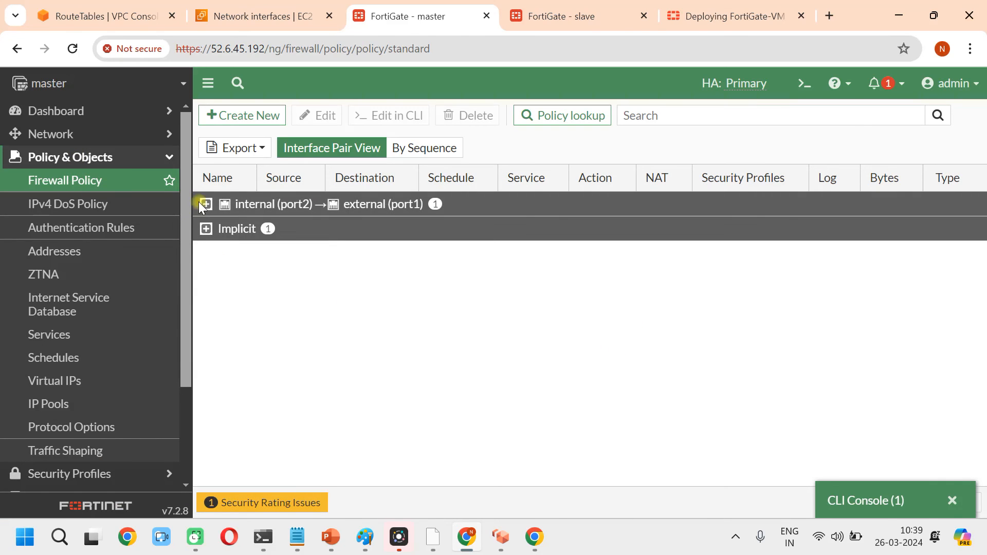
left_click(205, 204)
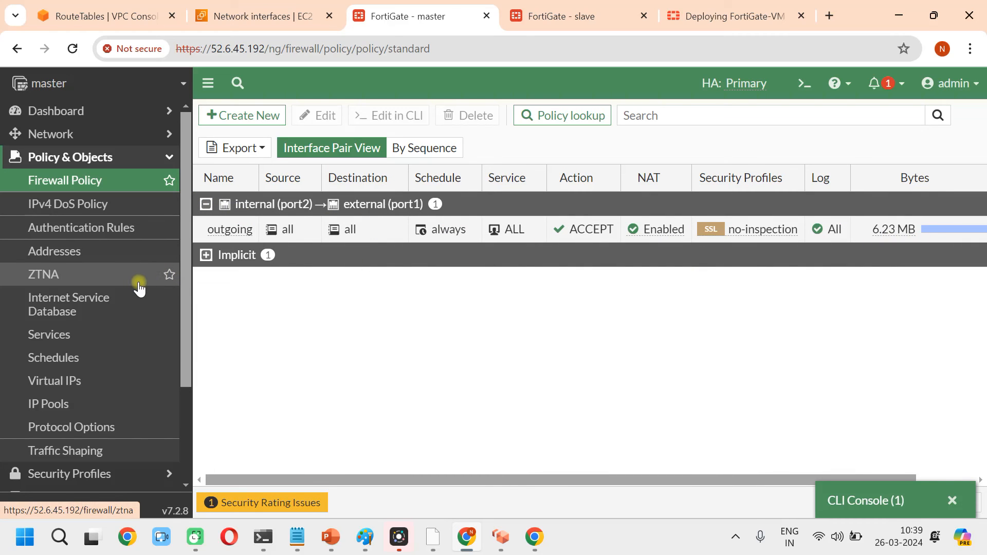
left_click(79, 476)
scroll(80, 478, "down", 3)
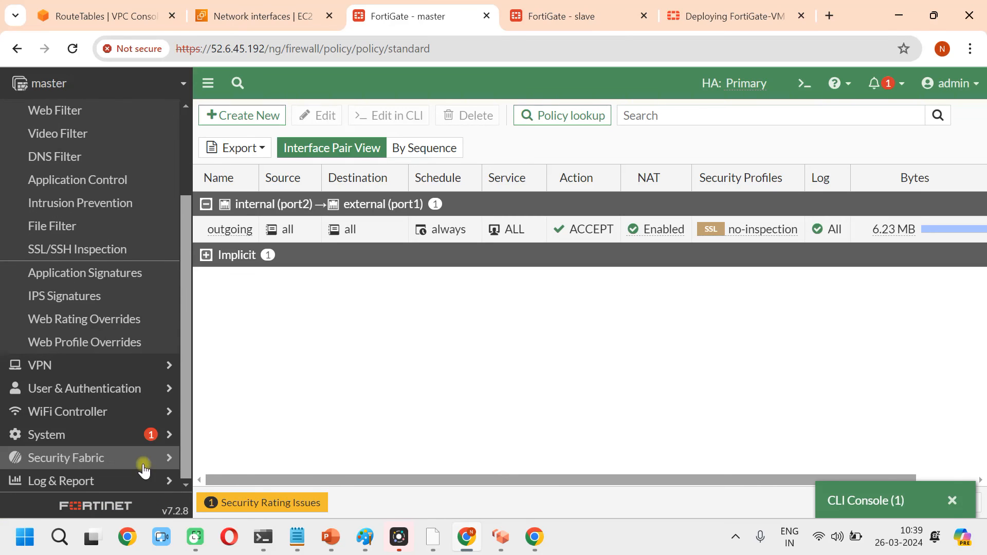
left_click(81, 484)
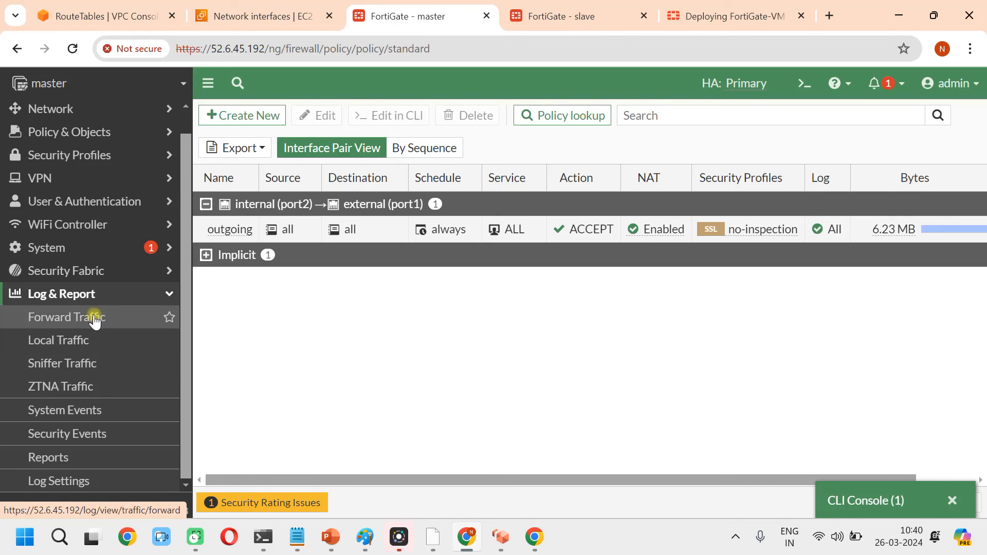
left_click(93, 325)
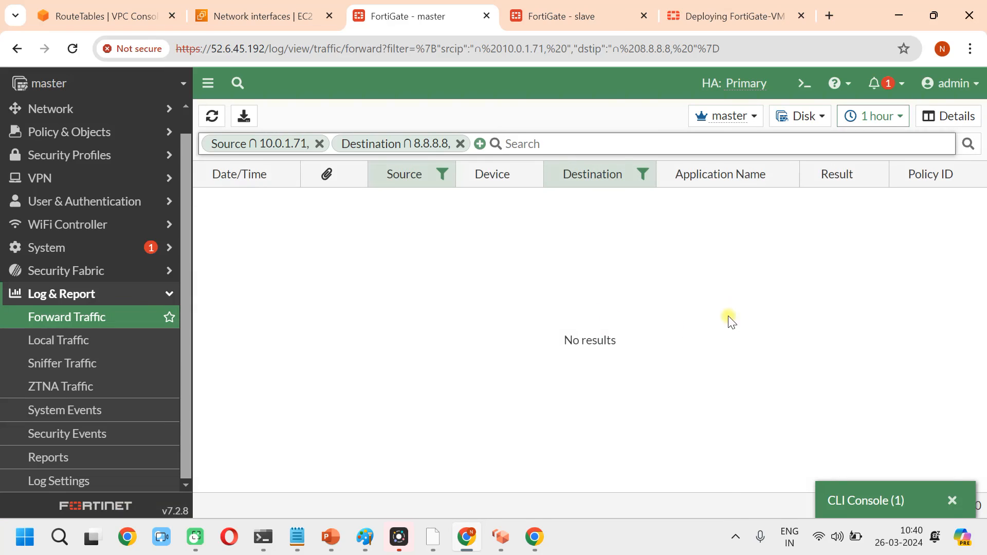
Set the log range to 5 minutes, drop the Destination filter, and refresh until the 8.8.8.8 ping appears
left_click(969, 144)
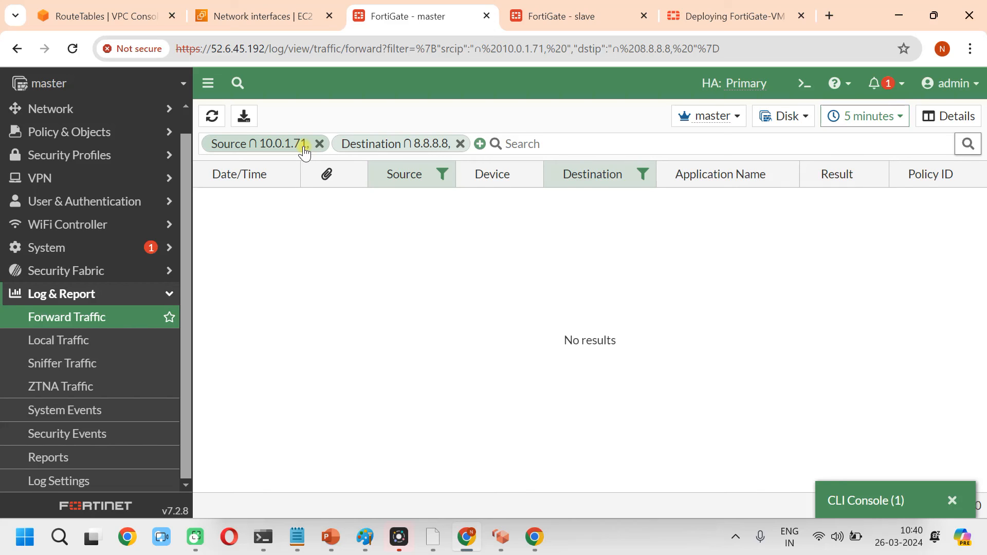
left_click(460, 144)
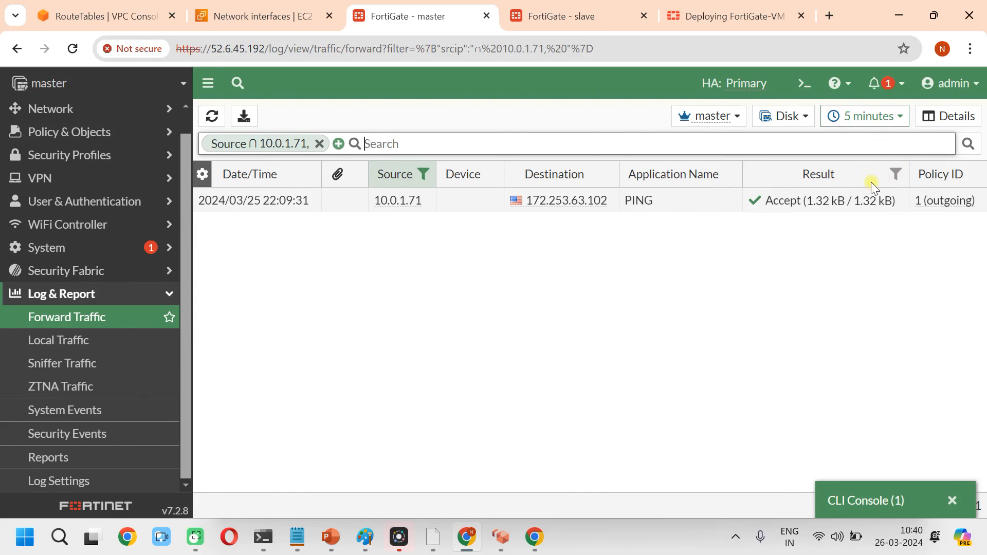
left_click(969, 146)
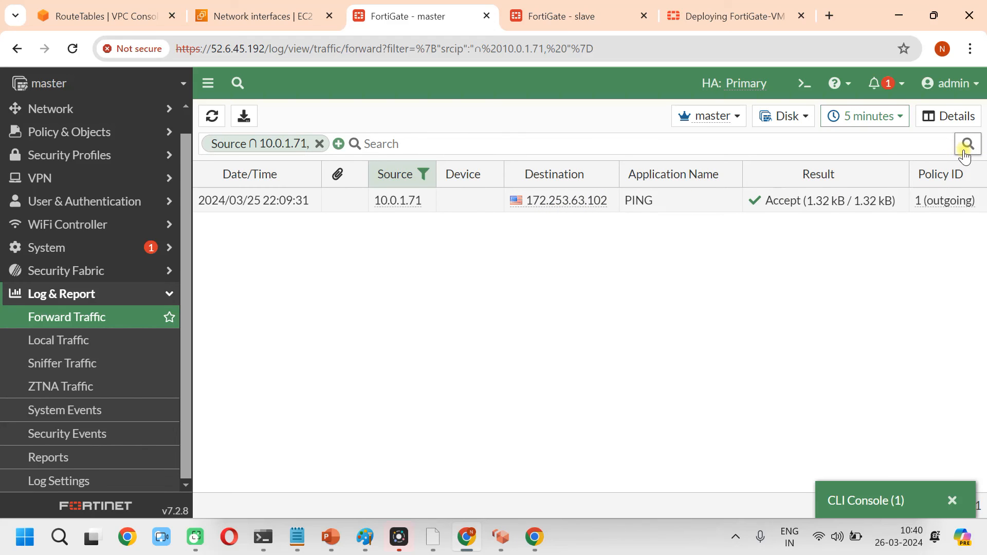
left_click(212, 119)
left_click(213, 119)
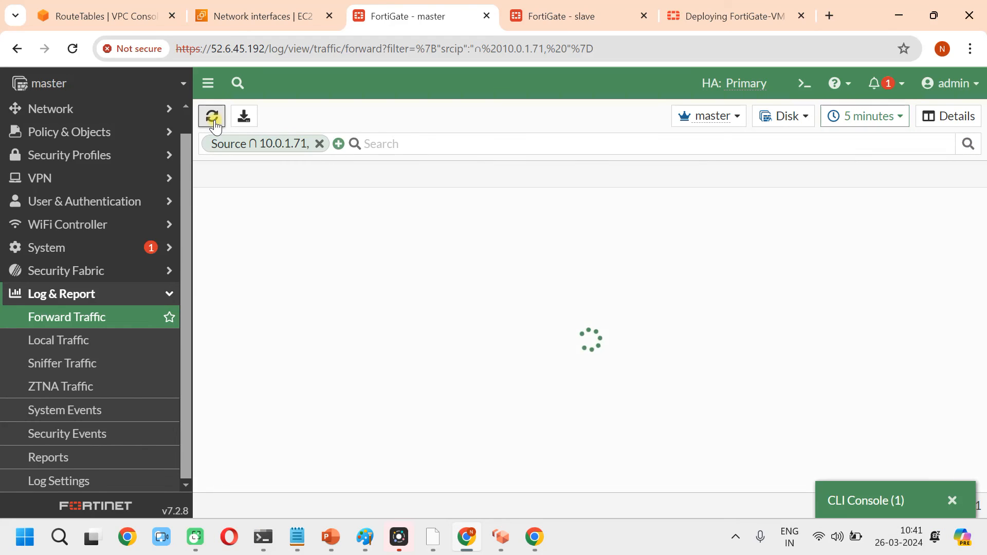
left_click(213, 119)
left_click(213, 119)
left_click(213, 120)
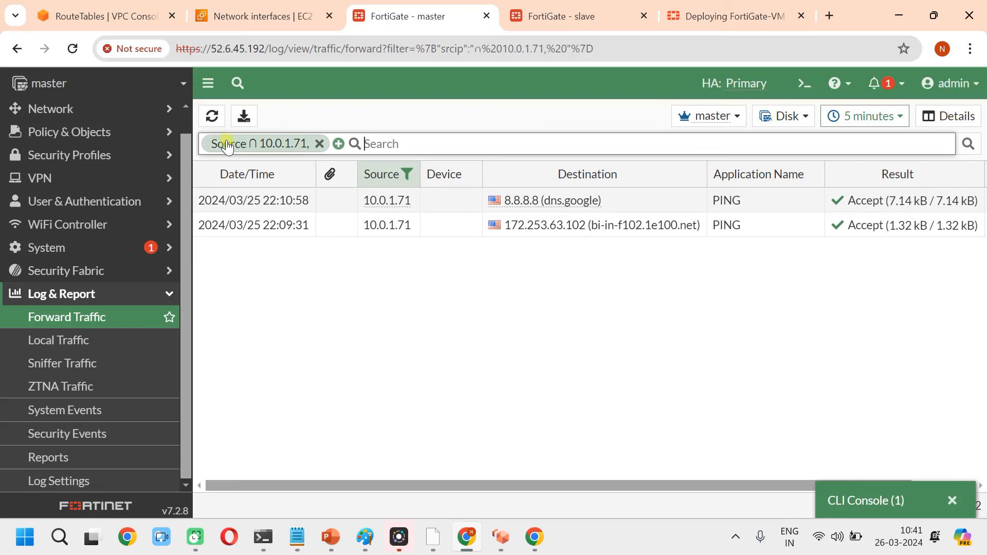
left_click(212, 116)
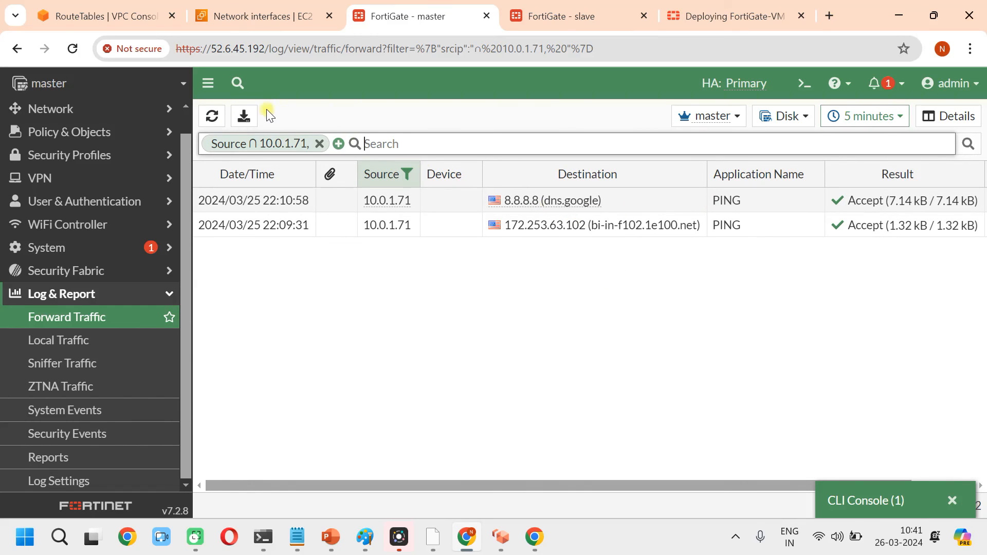
left_click(213, 116)
left_click(213, 118)
Stop the FW1 EC2 instance so it shows Stopping while FW2 keeps running
left_click(571, 29)
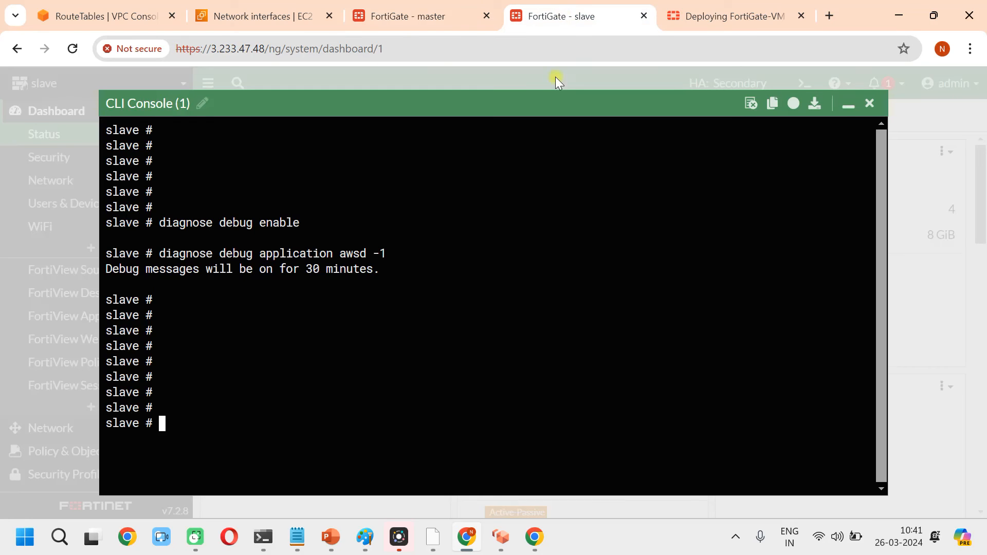
left_click(218, 10)
left_click(116, 18)
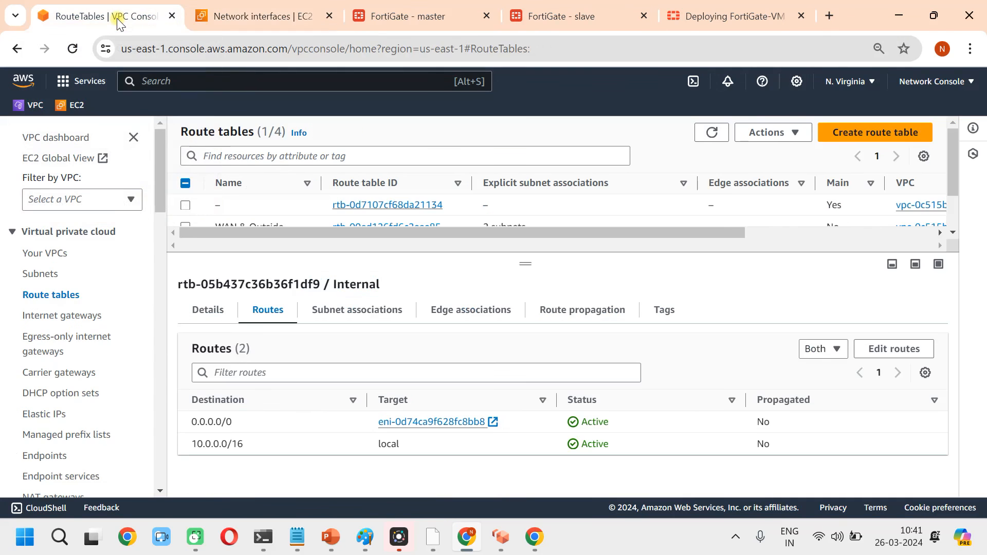
left_click(271, 7)
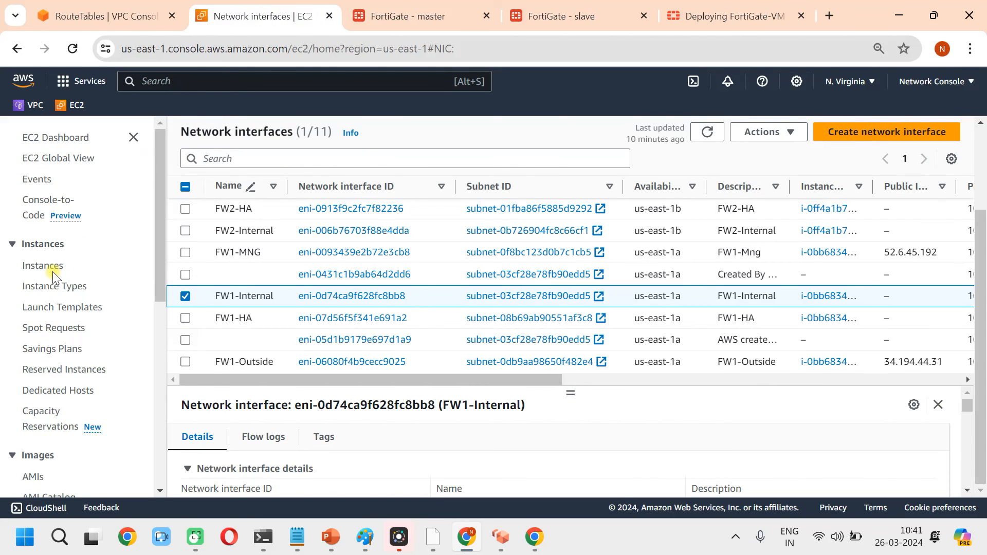
left_click(51, 265)
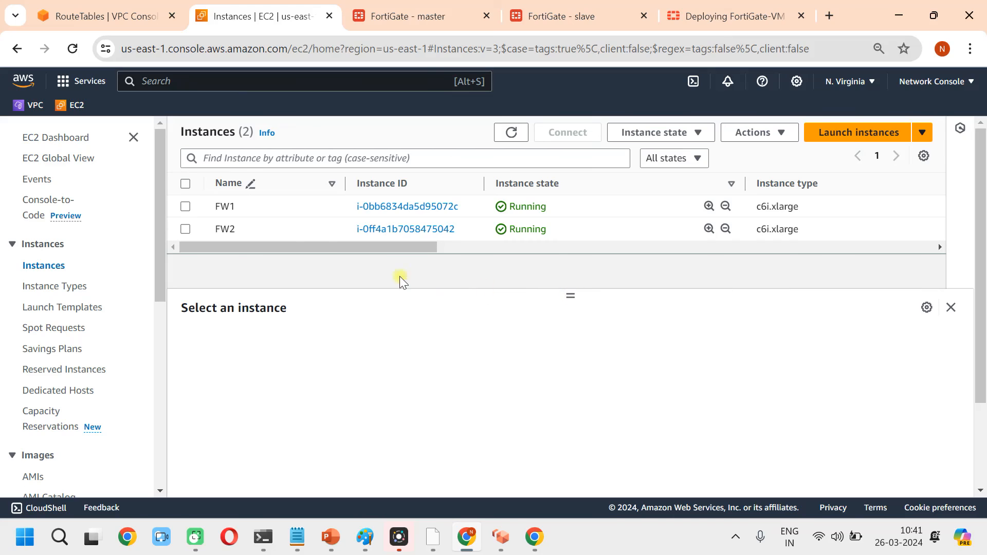
left_click(185, 207)
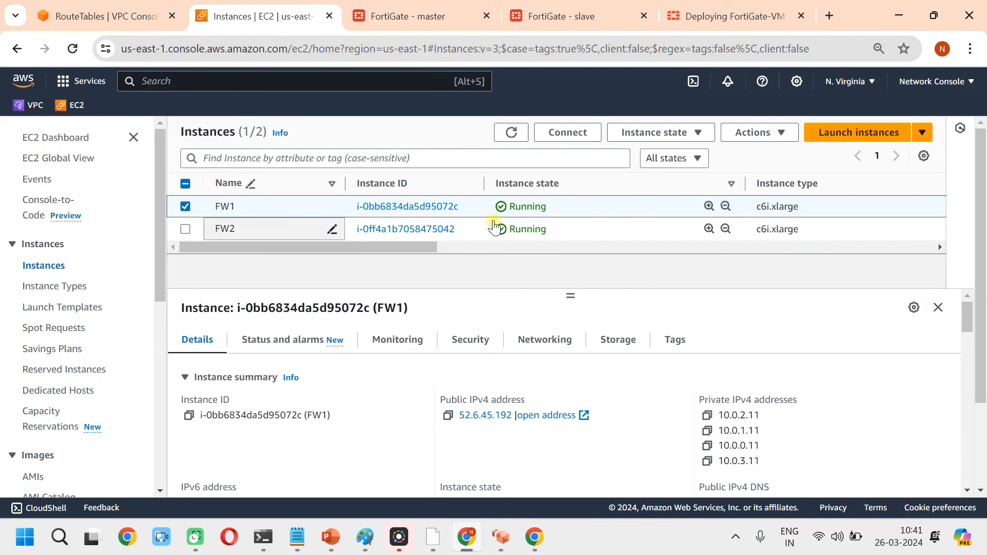
left_click(694, 134)
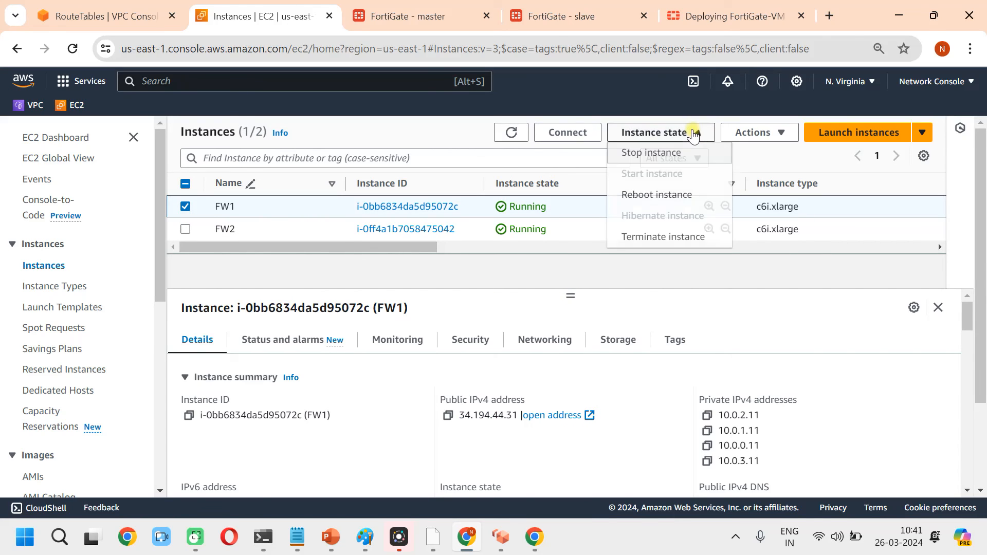
left_click(677, 154)
left_click(752, 404)
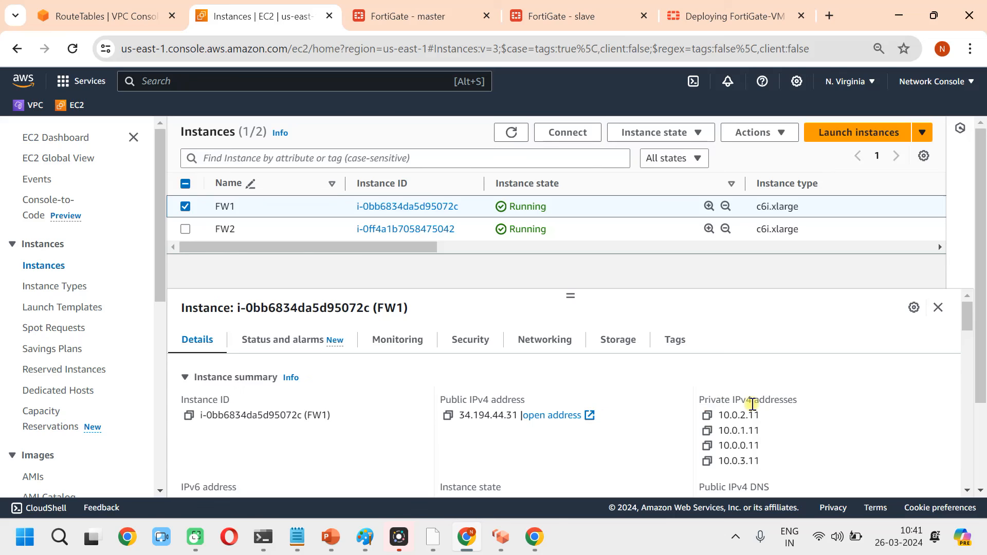
left_click(585, 15)
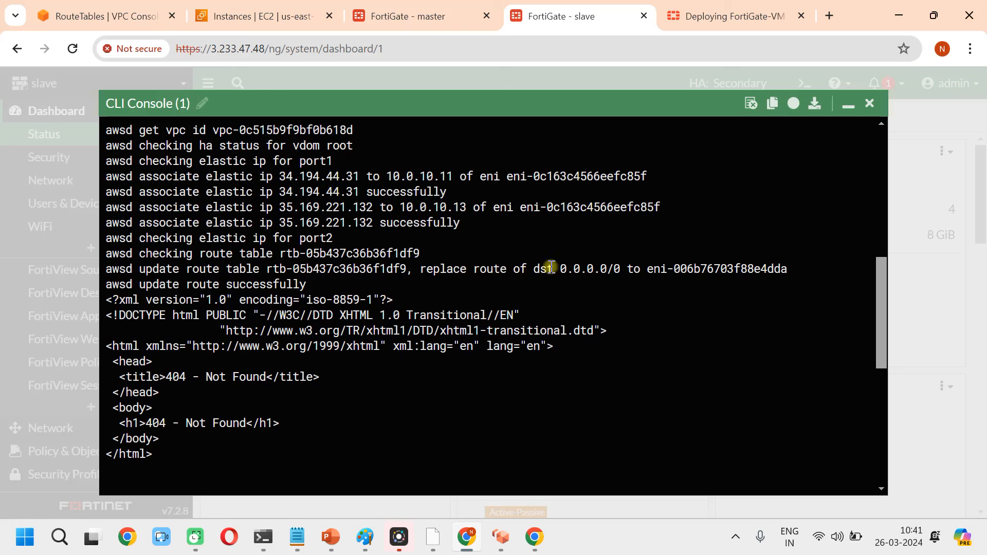
Verify the awsd output shows the default route on FW2's internal ENI and the WAN elastic IP reassigned
left_click_drag(650, 269, 767, 269)
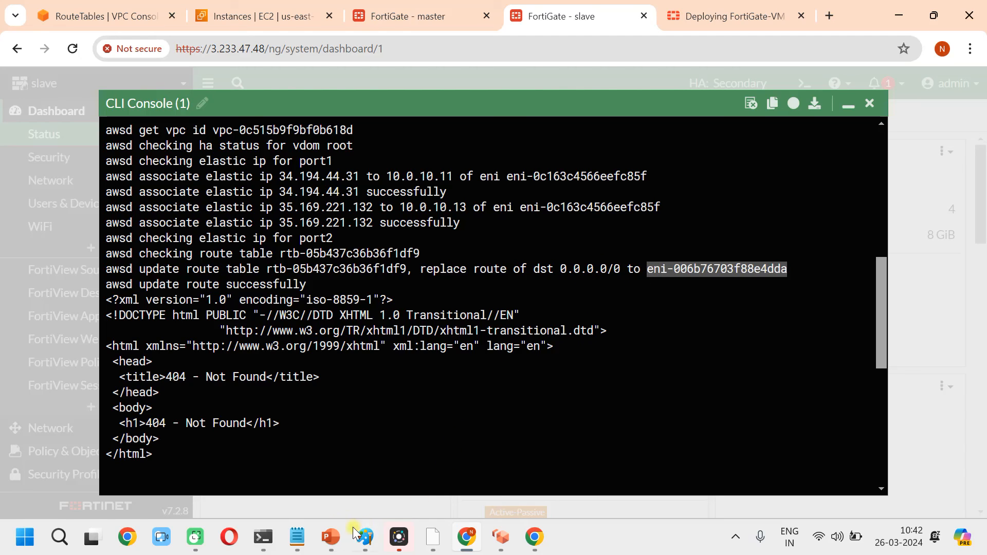
left_click(304, 535)
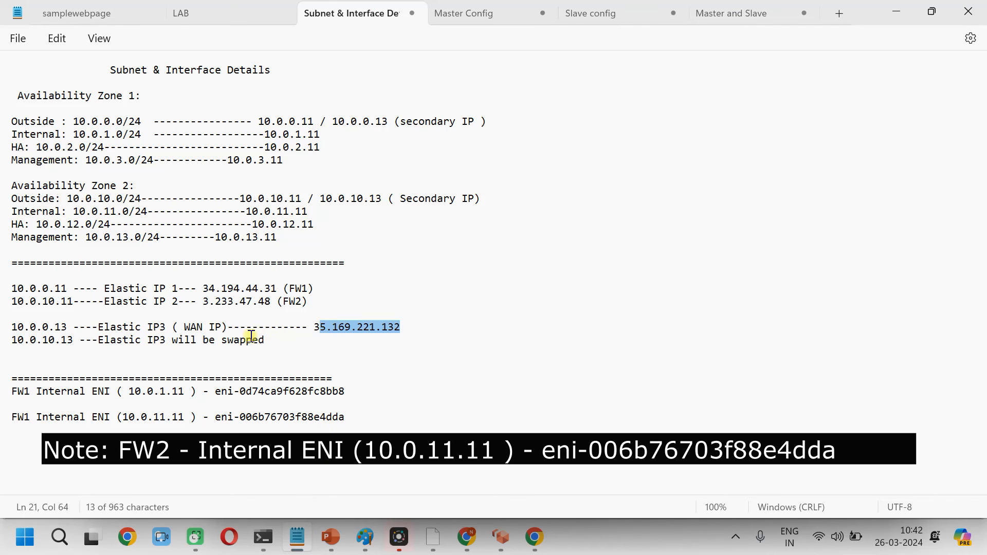
left_click_drag(353, 421, 221, 418)
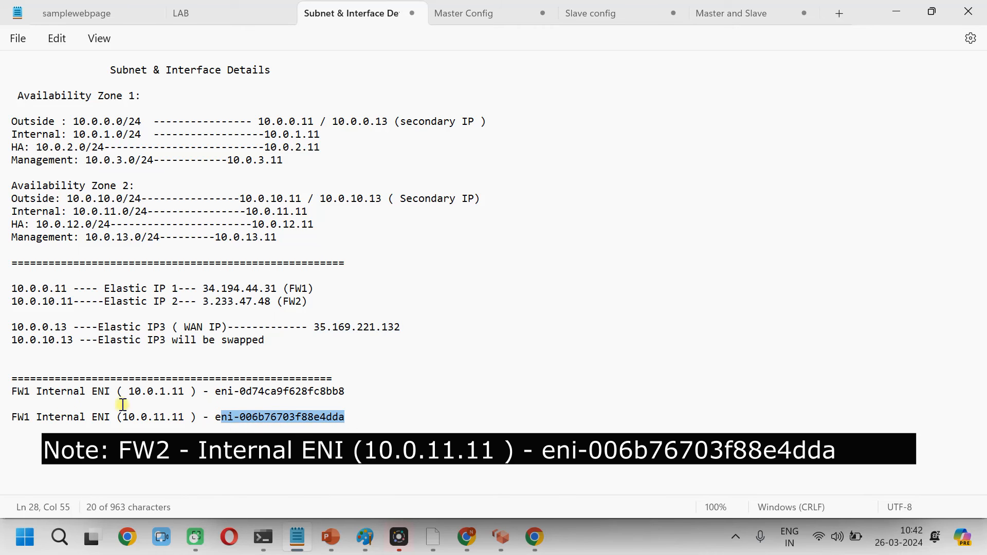
left_click(899, 13)
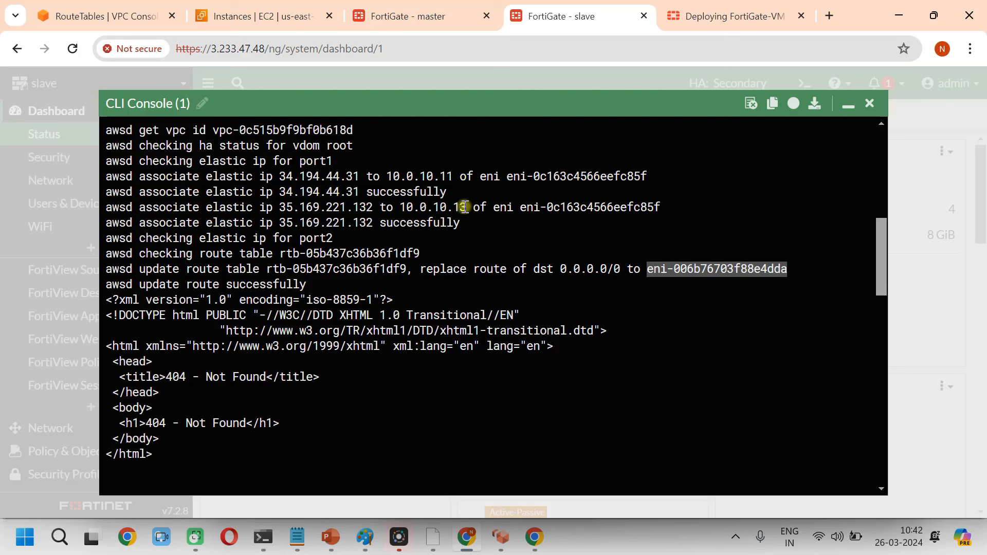
left_click_drag(673, 208, 276, 209)
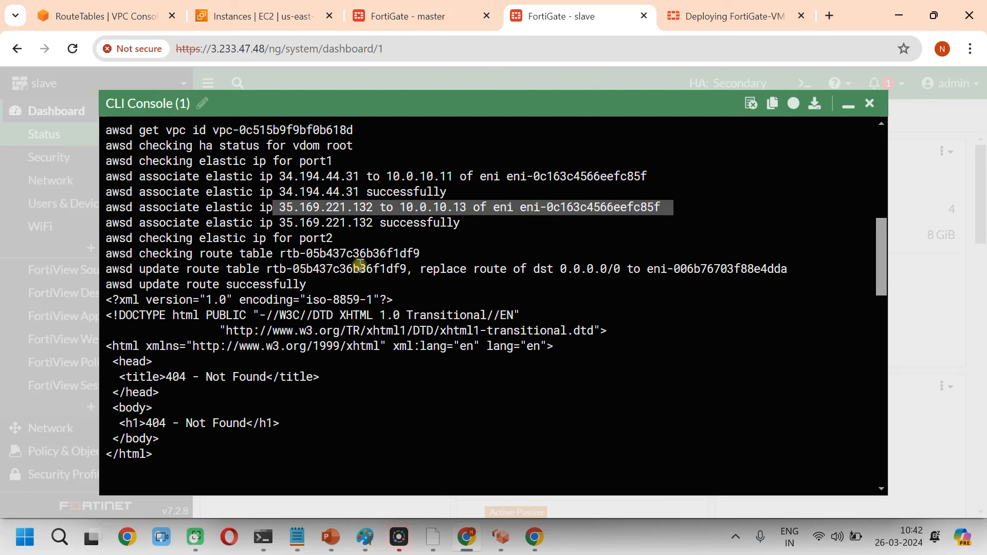
left_click(505, 538)
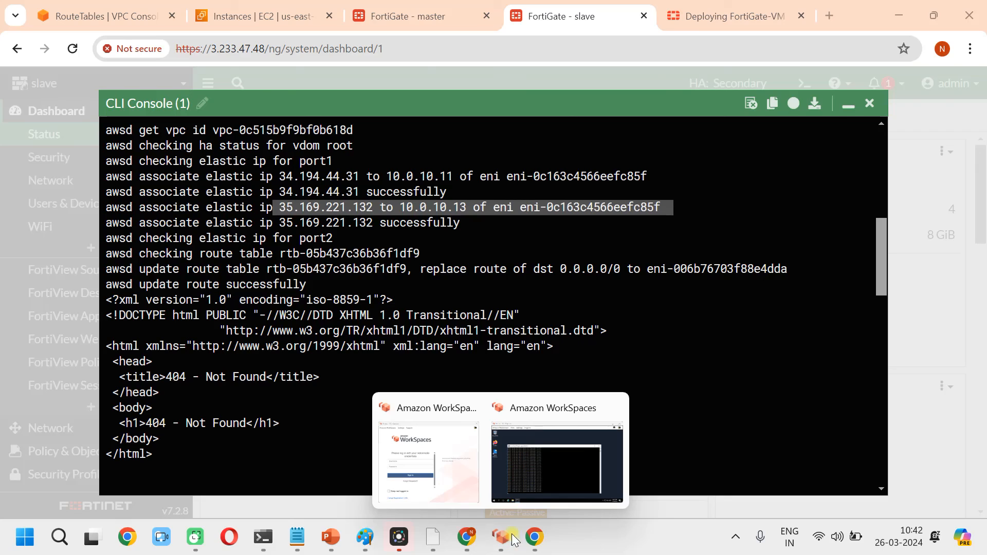
Review the 8.8.8.8 ping output: a brief unreachable gap, then replies resume after failover
left_click(557, 463)
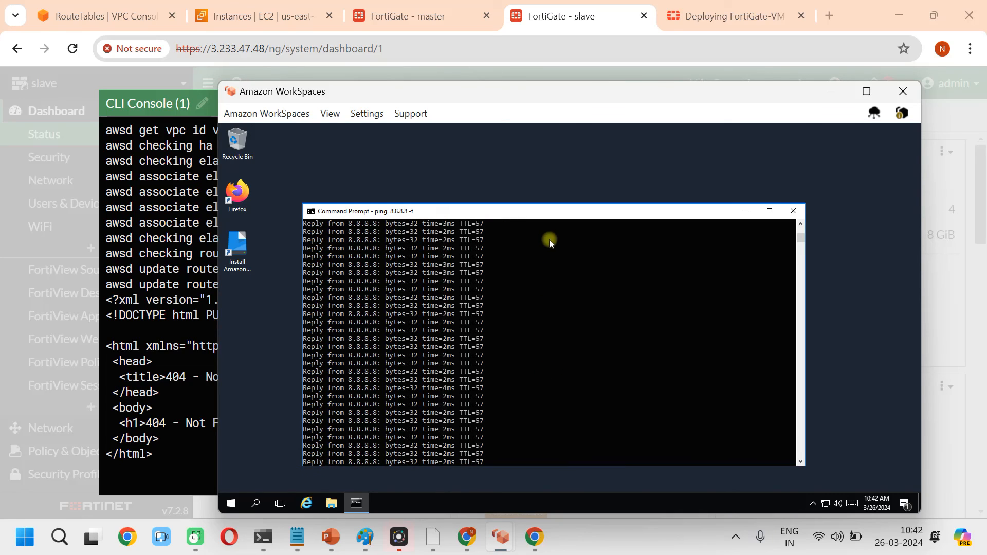
left_click_drag(549, 215, 539, 124)
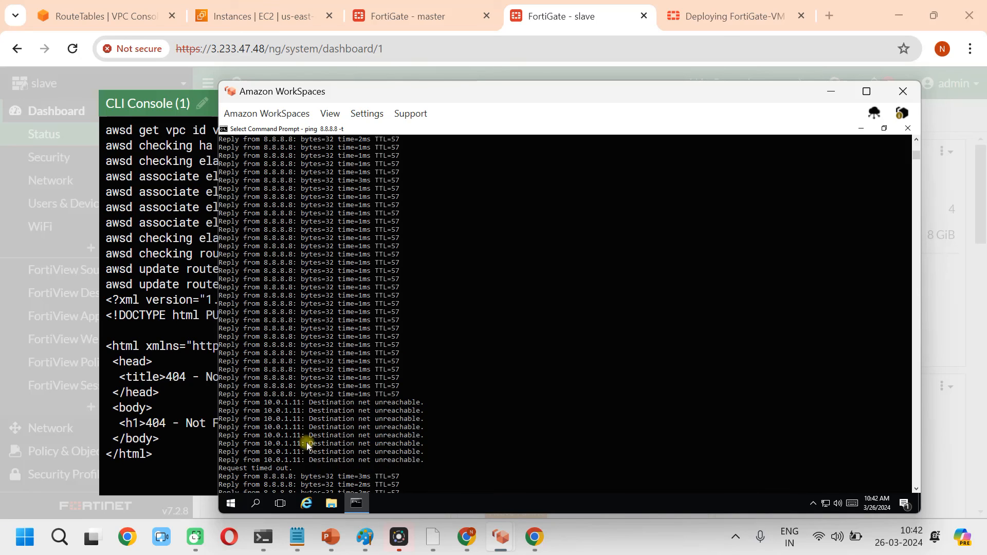
scroll(419, 385, "down", 16)
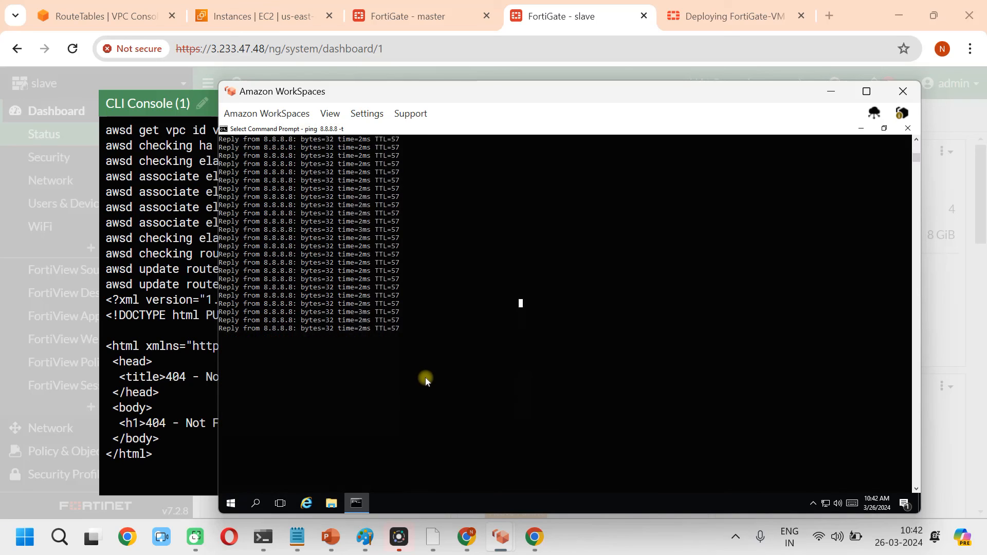
scroll(540, 288, "up", 3)
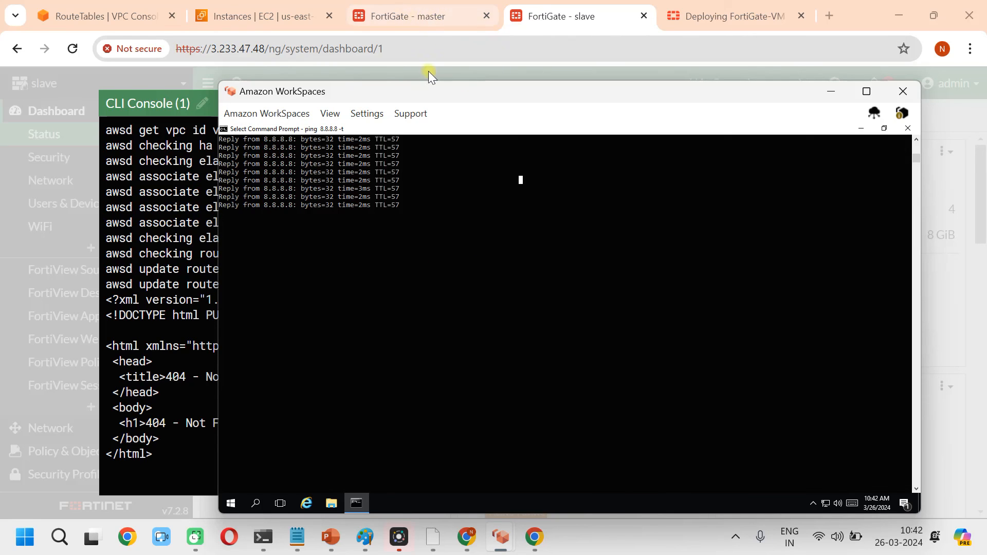
left_click(440, 12)
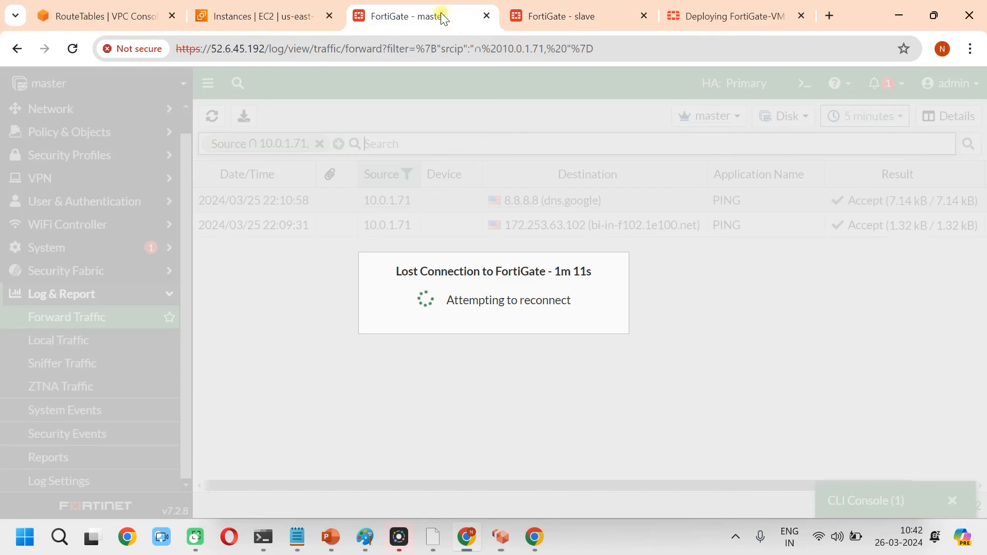
Reload the slave dashboard to confirm HA Primary, and open its Forward Traffic log
left_click(560, 18)
left_click(848, 105)
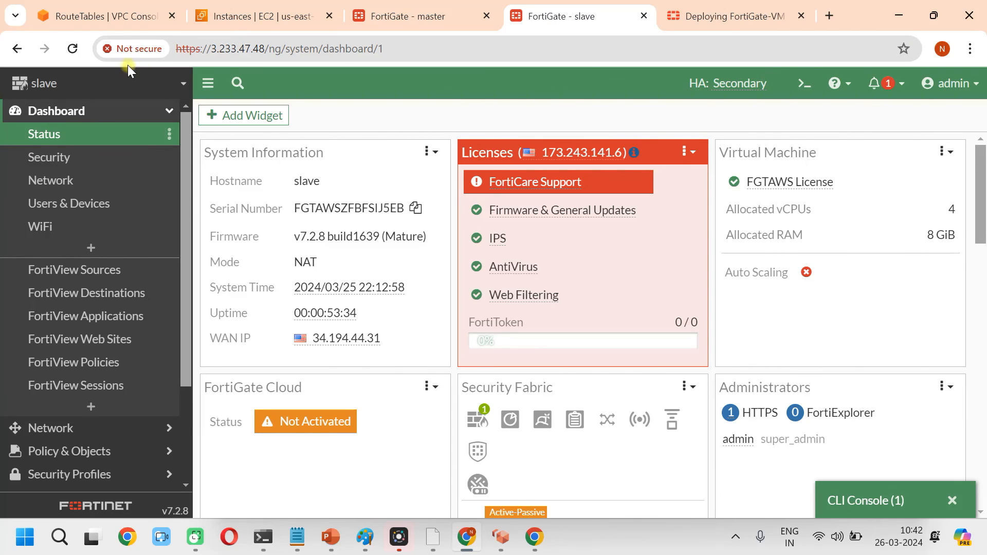
left_click(75, 49)
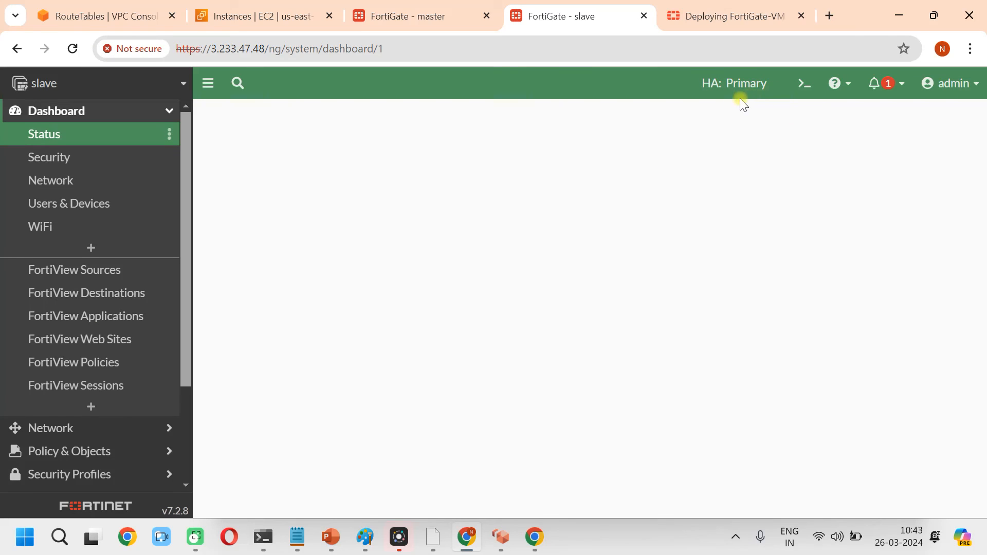
mouse_move(751, 97)
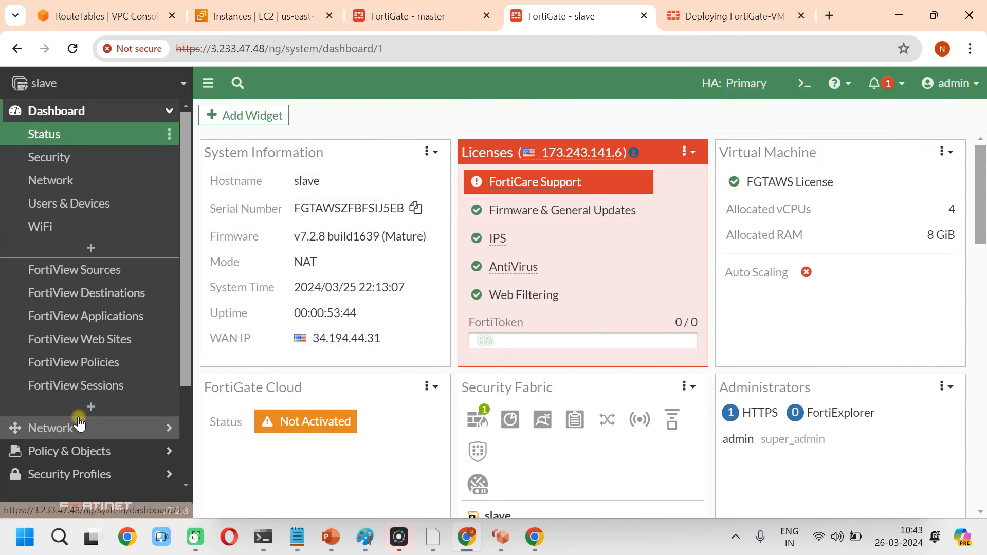
scroll(95, 334, "down", 3)
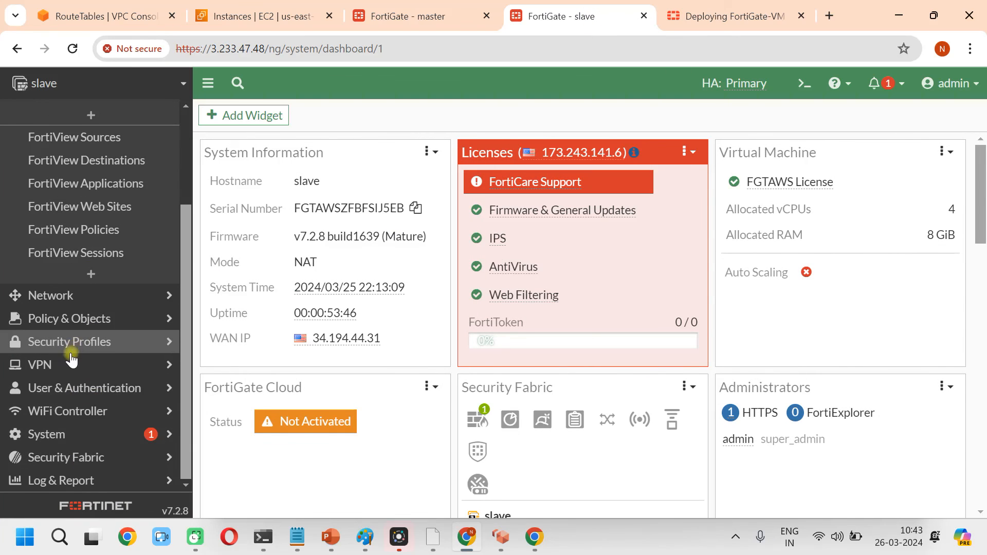
left_click(105, 481)
left_click(123, 321)
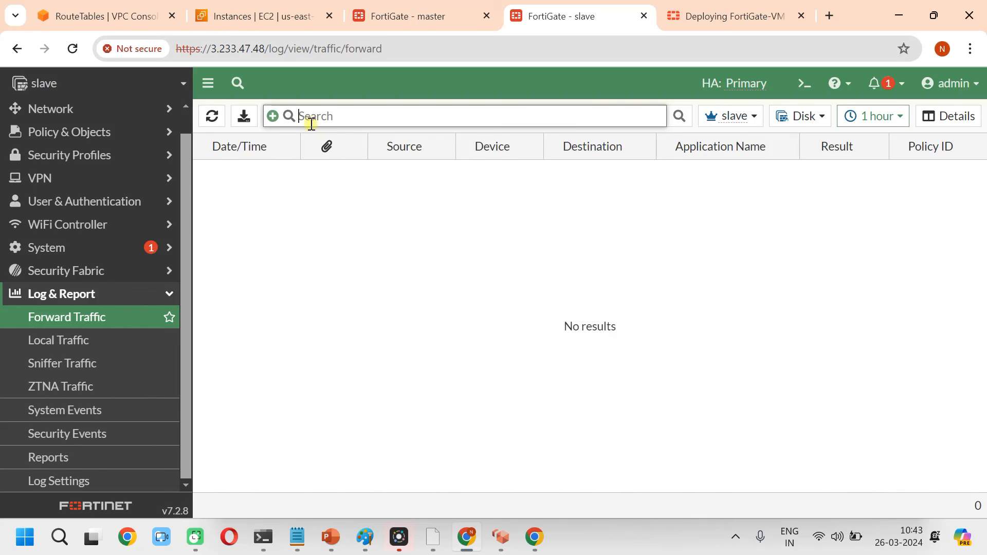
Recheck the Internal route table's 0.0.0.0/0 route in the VPC console
left_click(117, 14)
scroll(202, 218, "down", 2)
left_click(202, 218)
left_click(186, 215)
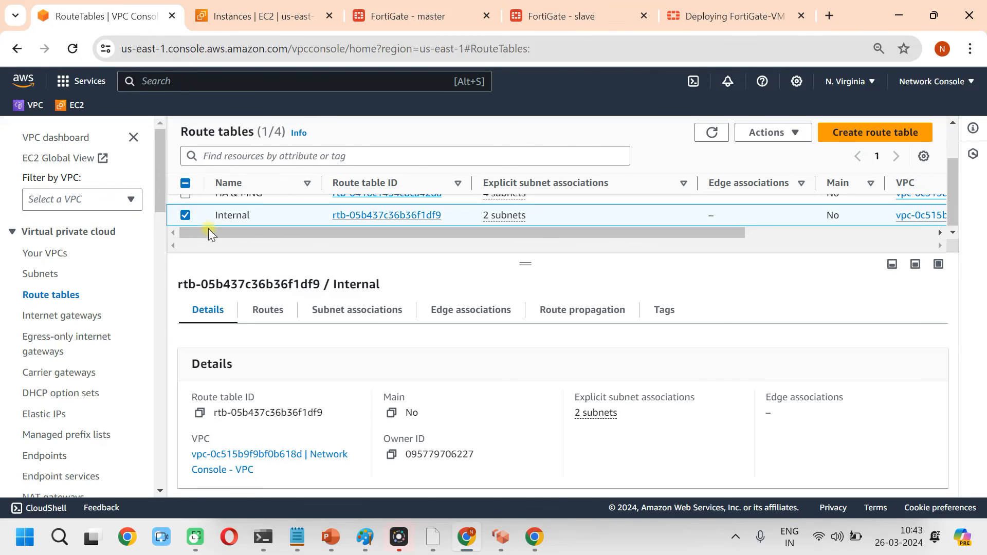
left_click(278, 316)
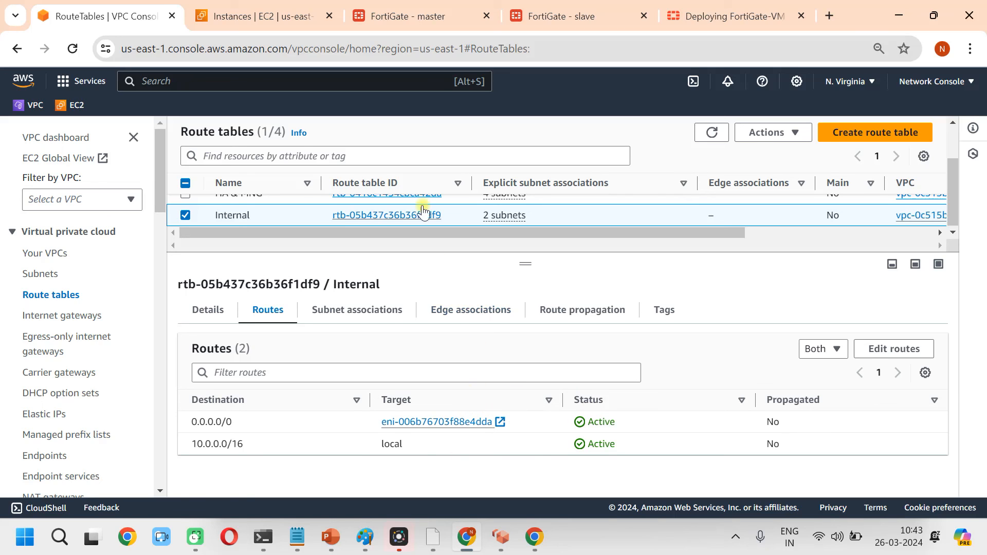
left_click(418, 9)
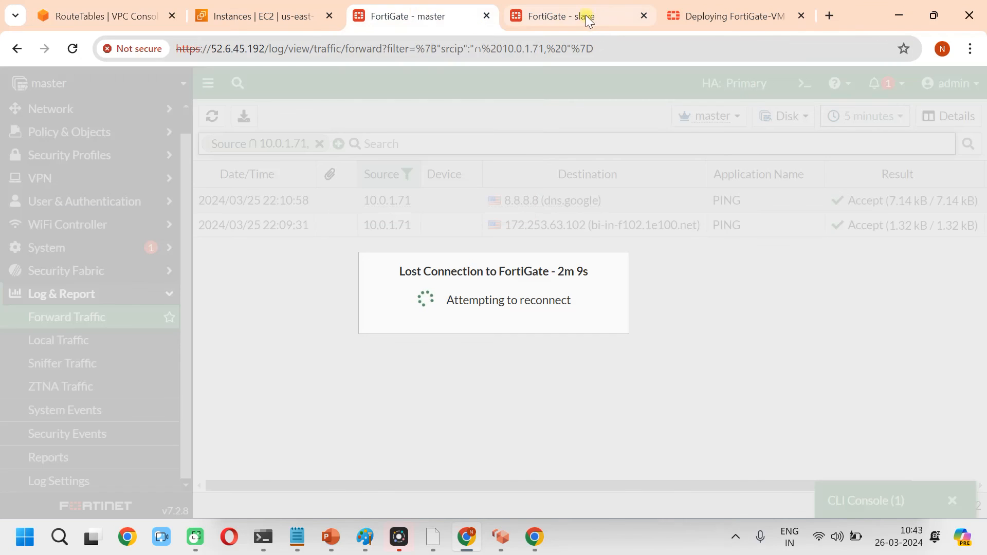
left_click(578, 8)
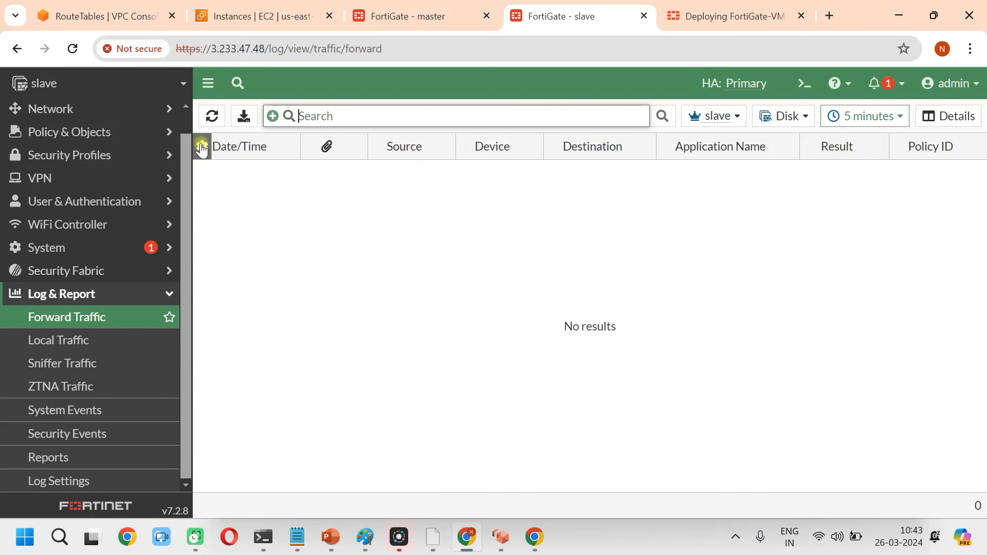
Refresh the slave's traffic log and confirm FW2 now holds elastic IPs 34.194.44.31 and 35.169.221.132
left_click(212, 115)
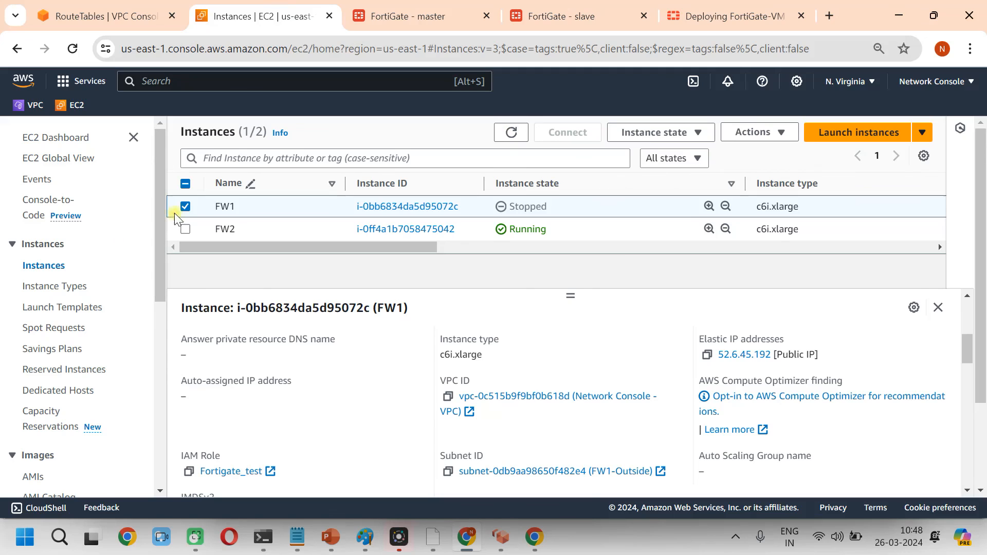
scroll(713, 418, "up", 3)
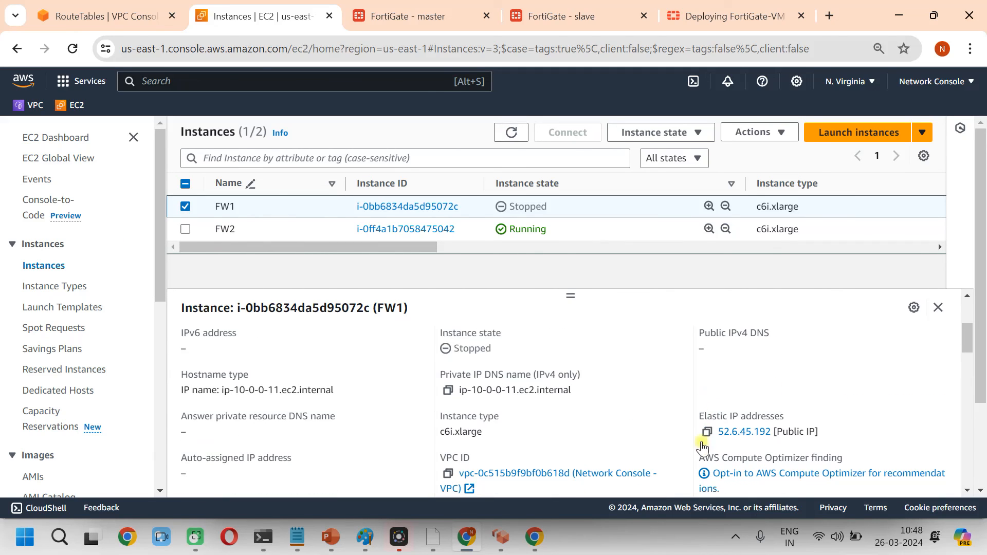
left_click(185, 206)
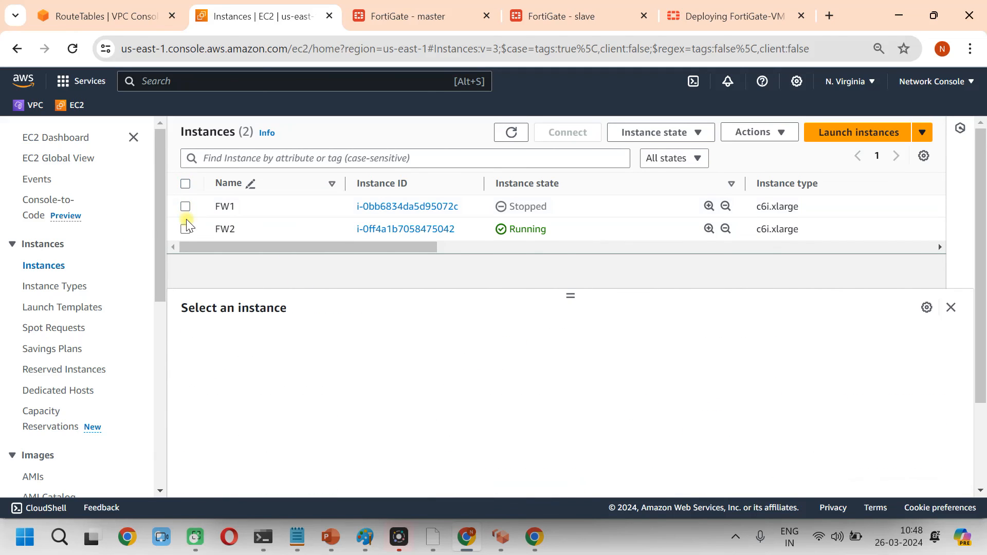
left_click(186, 232)
scroll(768, 414, "down", 3)
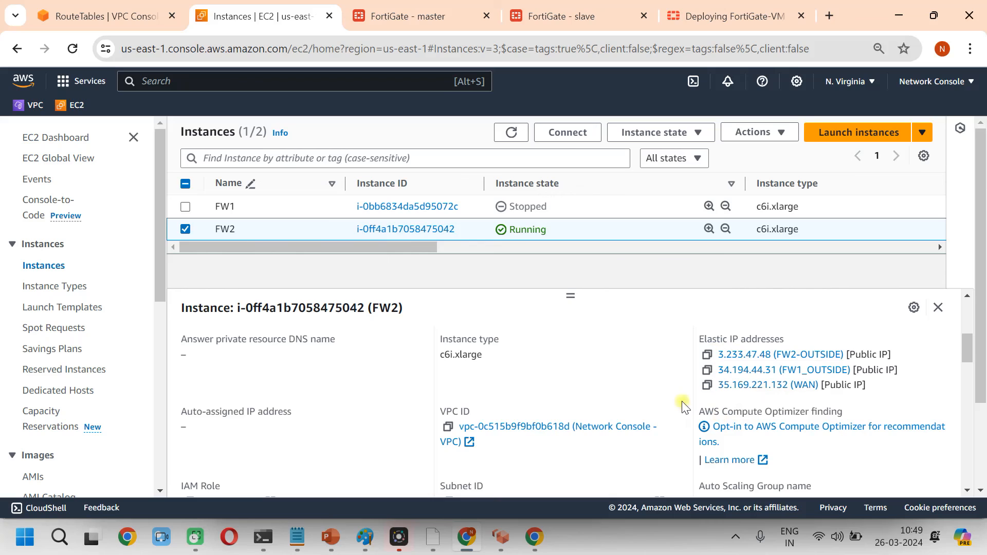
scroll(668, 411, "up", 3)
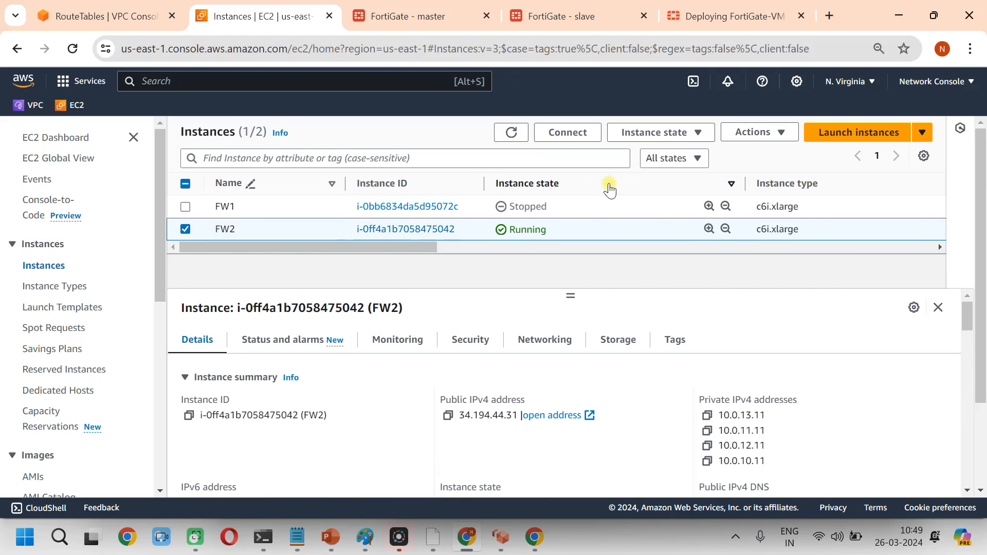
left_click(513, 132)
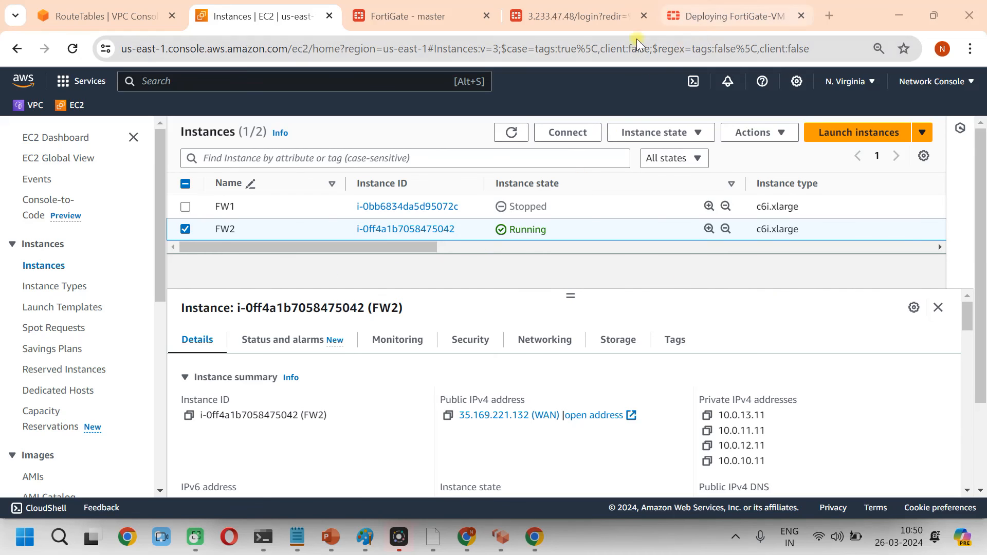
Select only the stopped FW1 instance and start it from Instance state
left_click(424, 22)
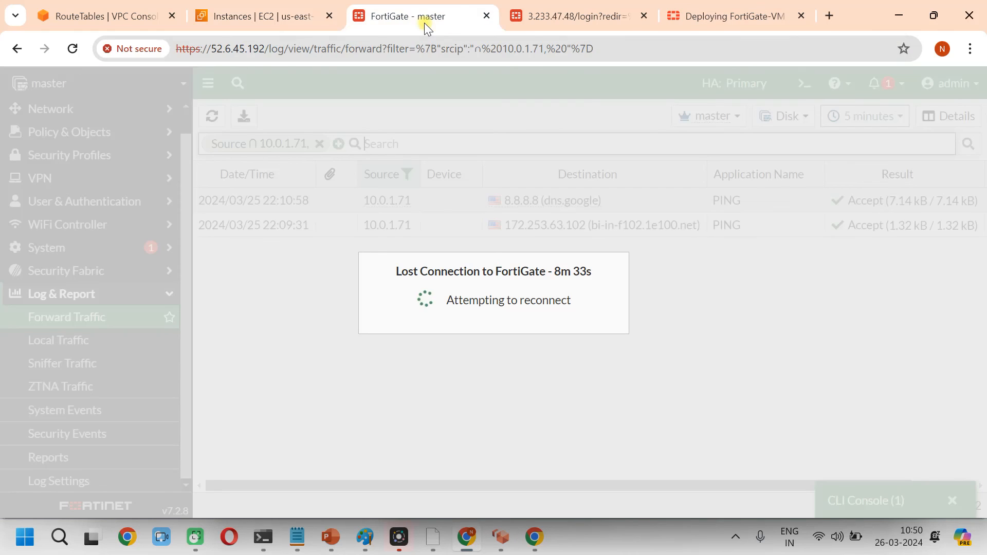
left_click(580, 15)
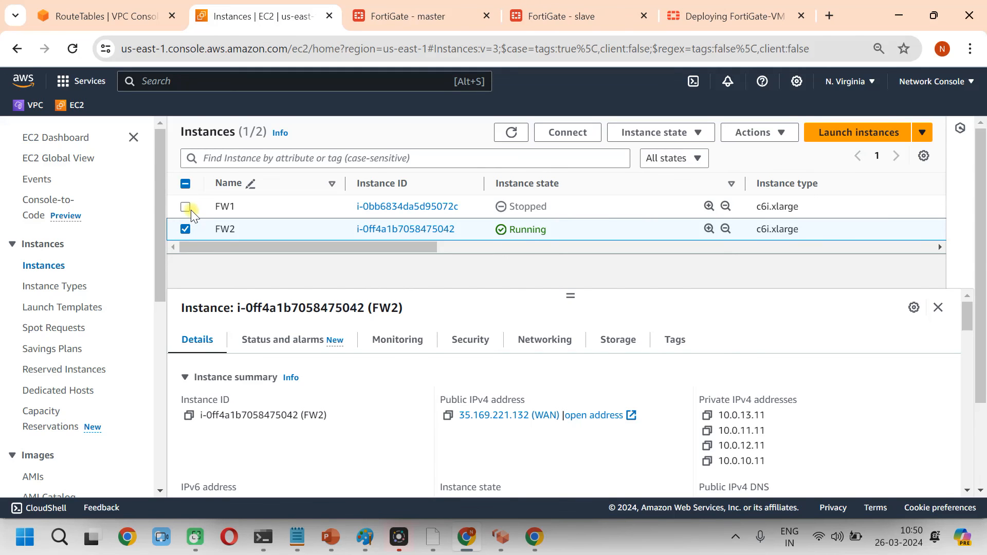
left_click(187, 208)
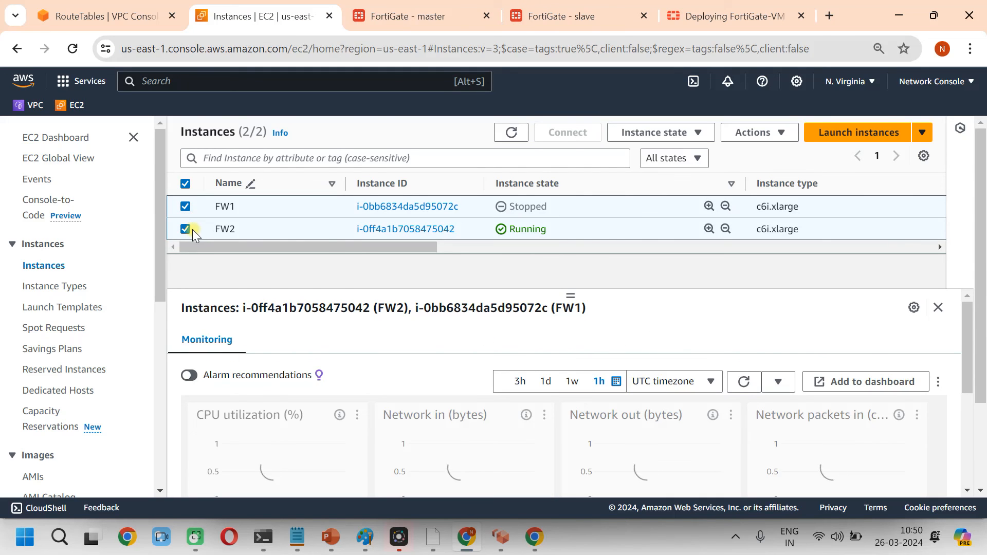
left_click(188, 229)
left_click(187, 230)
left_click(187, 230)
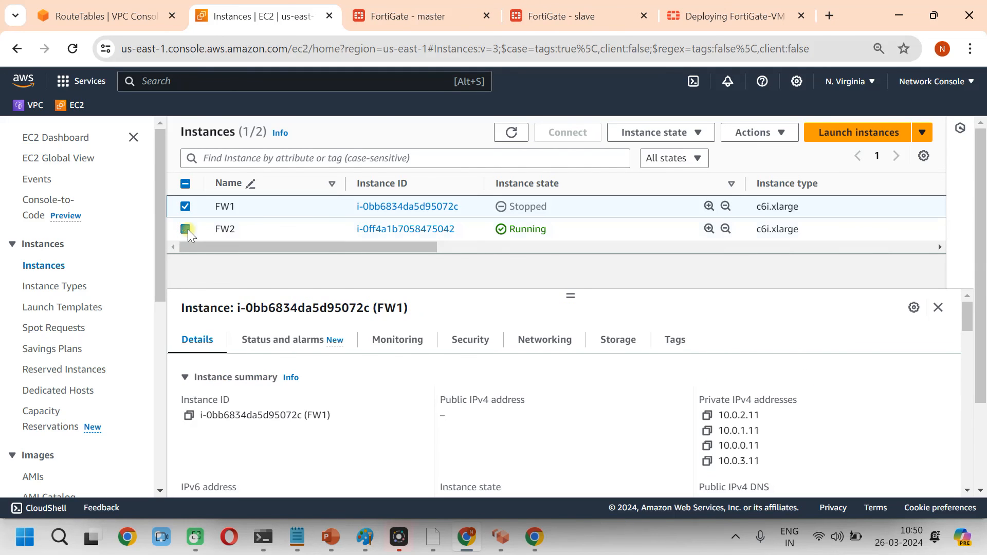
left_click(695, 134)
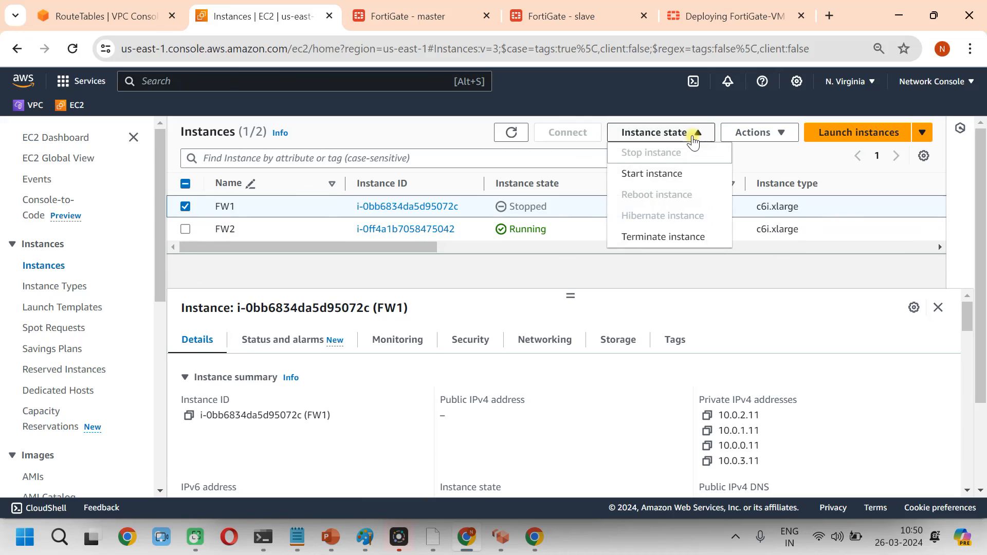
left_click(671, 175)
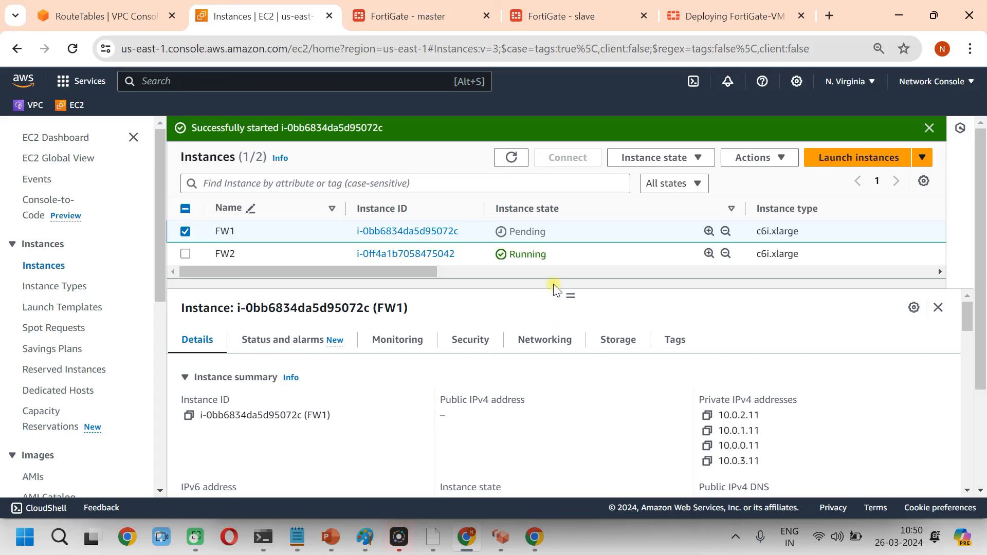
Refresh until FW1 shows Running, then reload the master FortiGate's page
left_click(513, 159)
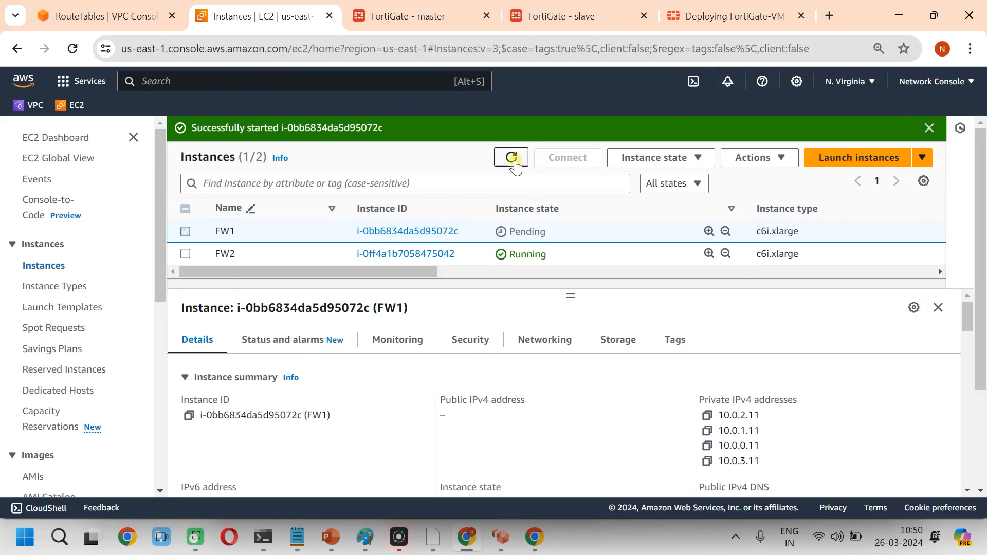
left_click(513, 160)
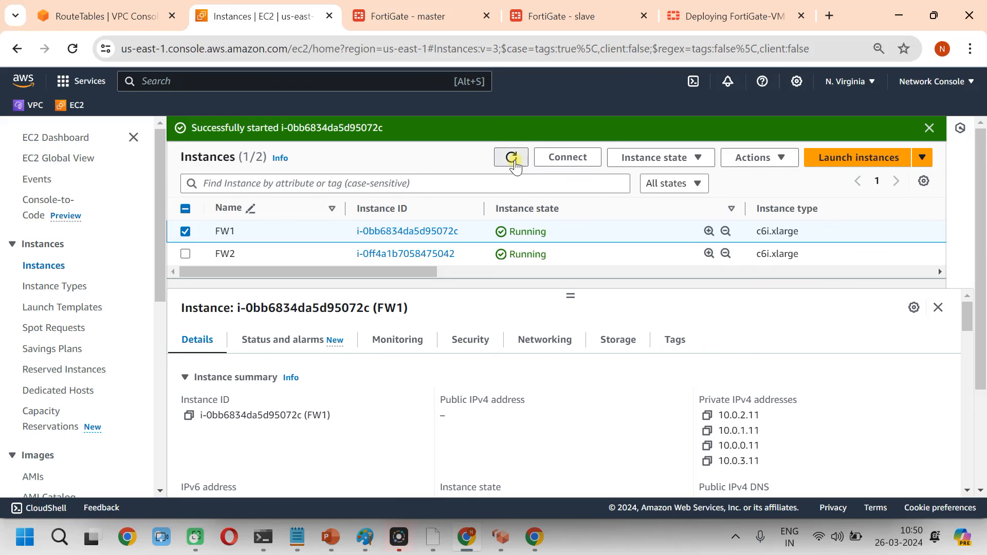
left_click(427, 16)
left_click(70, 49)
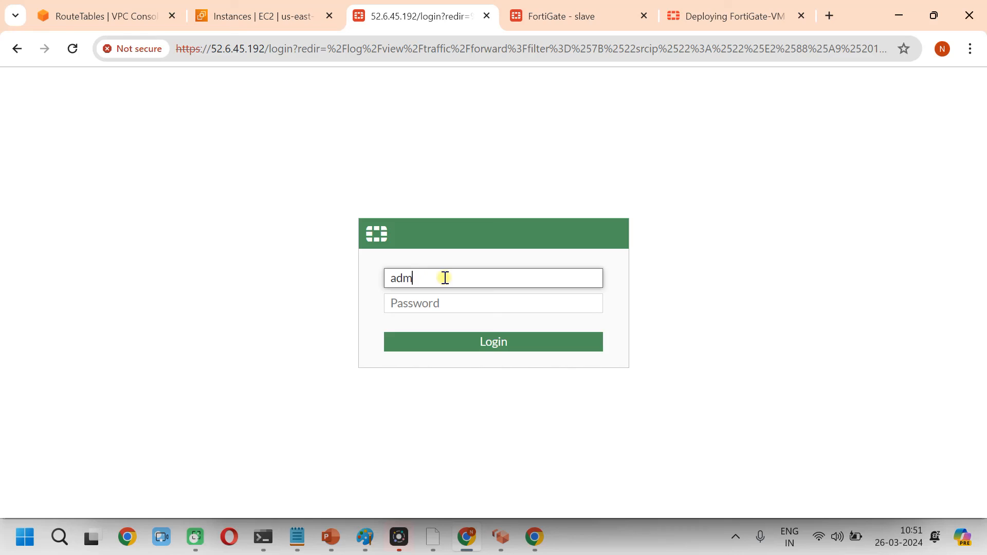
Log in to the master FortiGate with the admin credentials and reload its Forward Traffic log
type("in")
key("Tab")
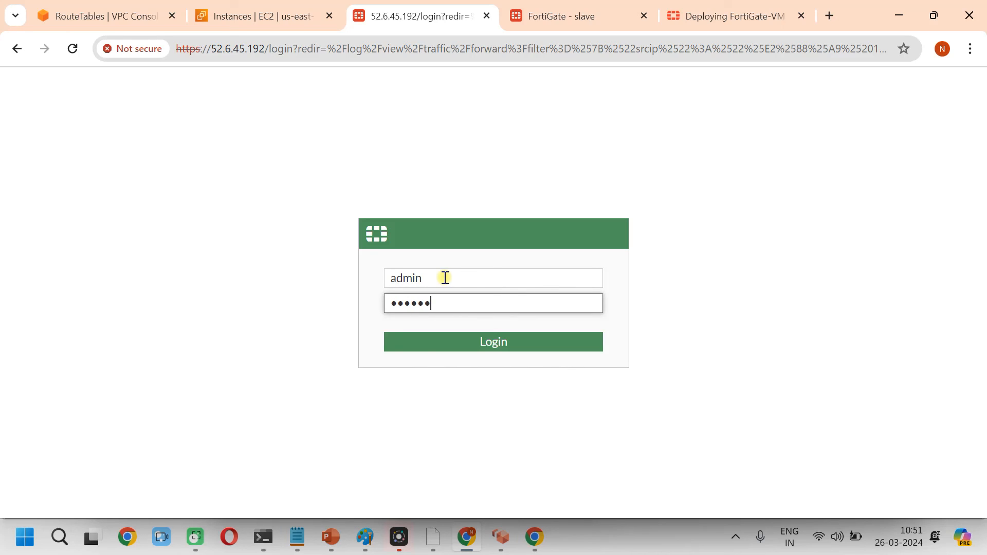
key("Return")
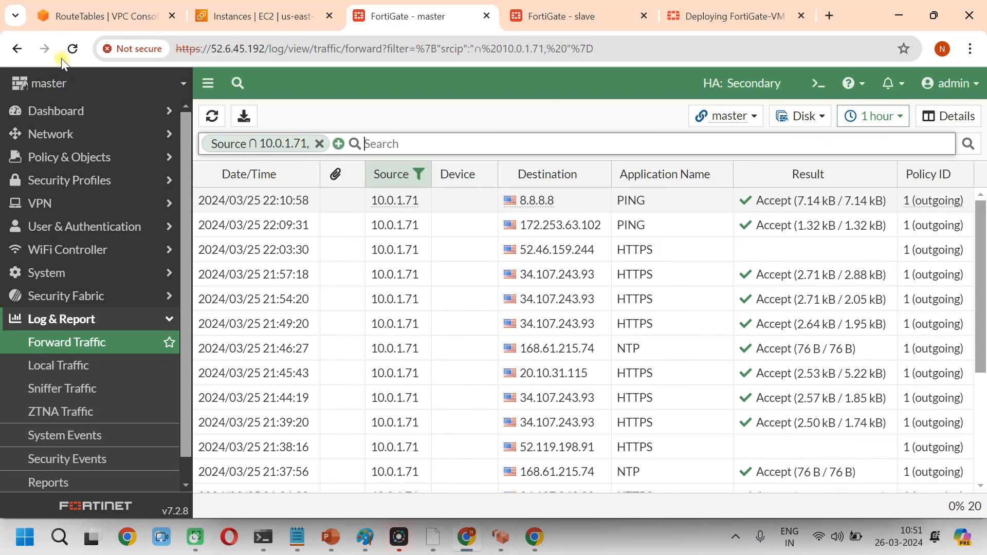
left_click(73, 48)
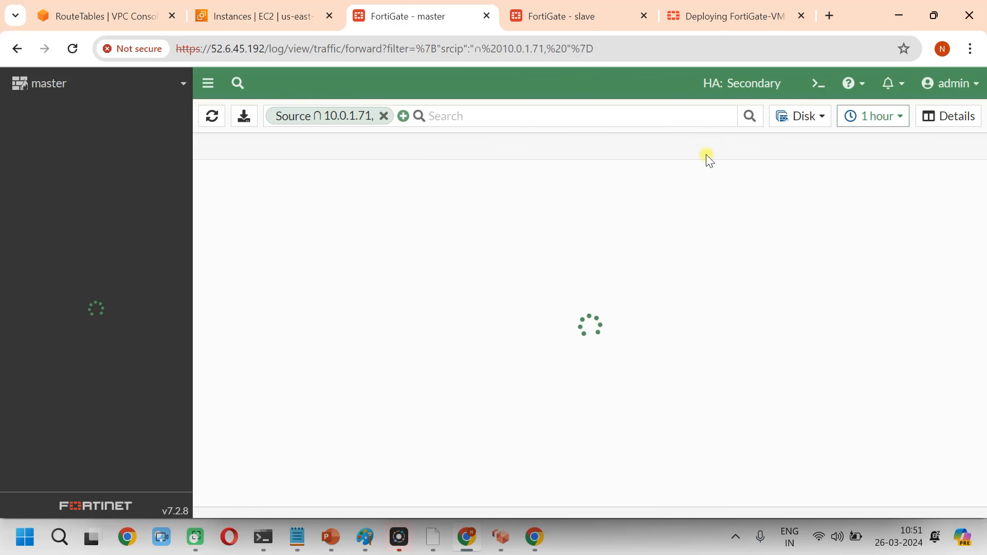
Return to the EC2 instances list and review FW1's details and addresses
left_click(255, 16)
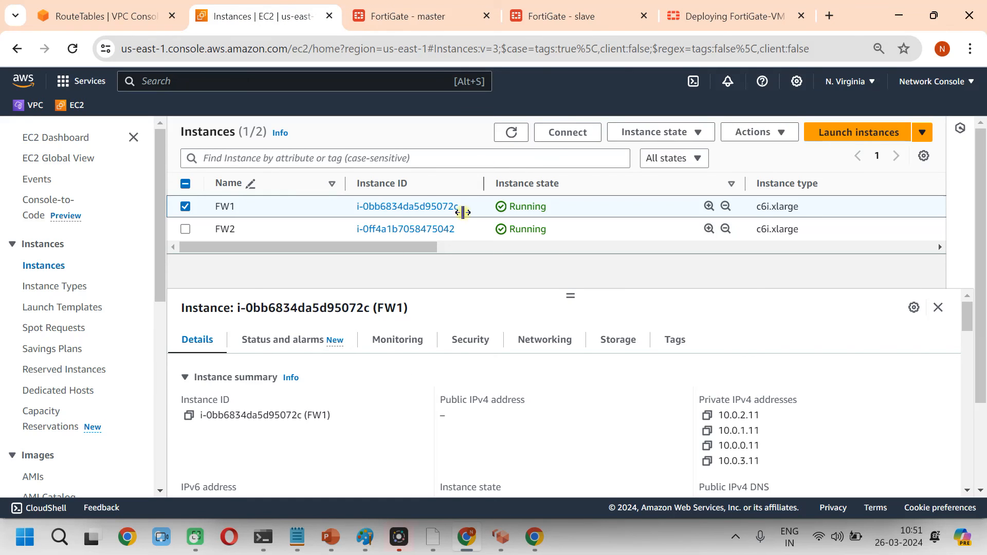
left_click(186, 207)
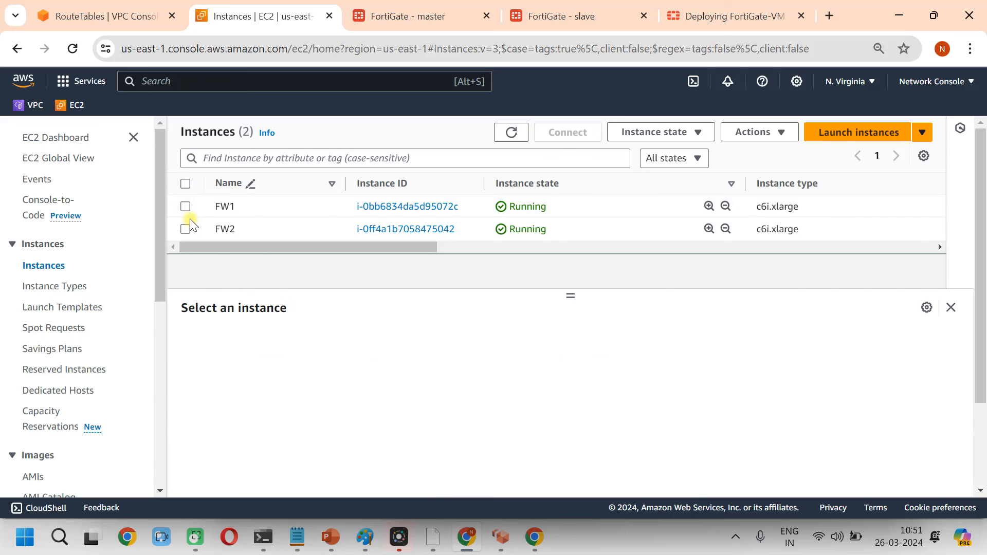
left_click(185, 206)
scroll(761, 421, "down", 5)
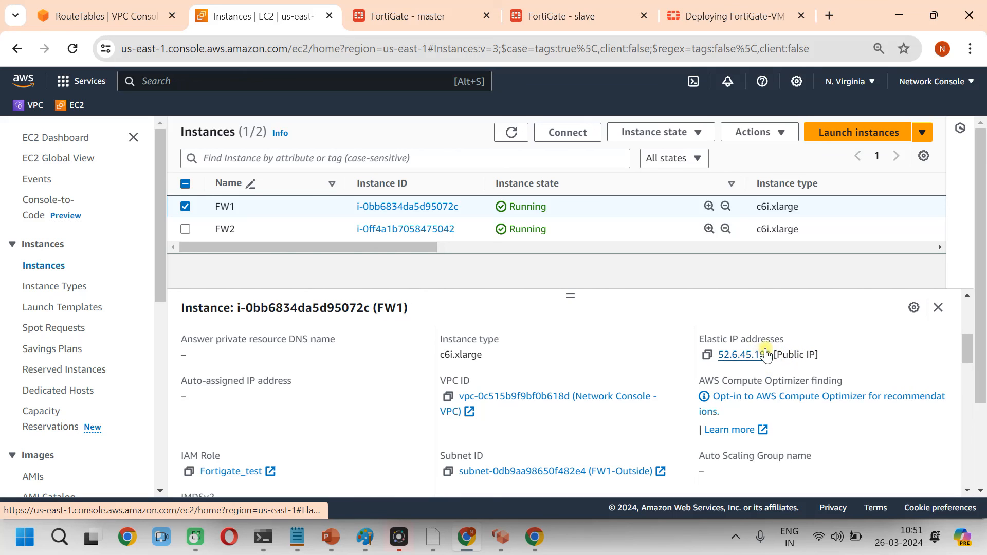
scroll(719, 370, "up", 4)
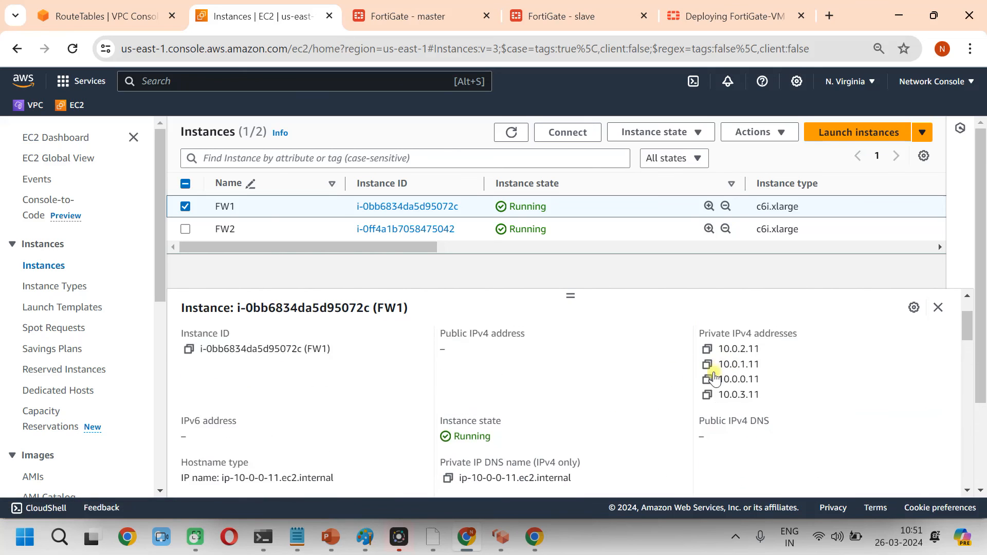
scroll(668, 386, "down", 2)
scroll(660, 392, "down", 2)
scroll(689, 401, "up", 4)
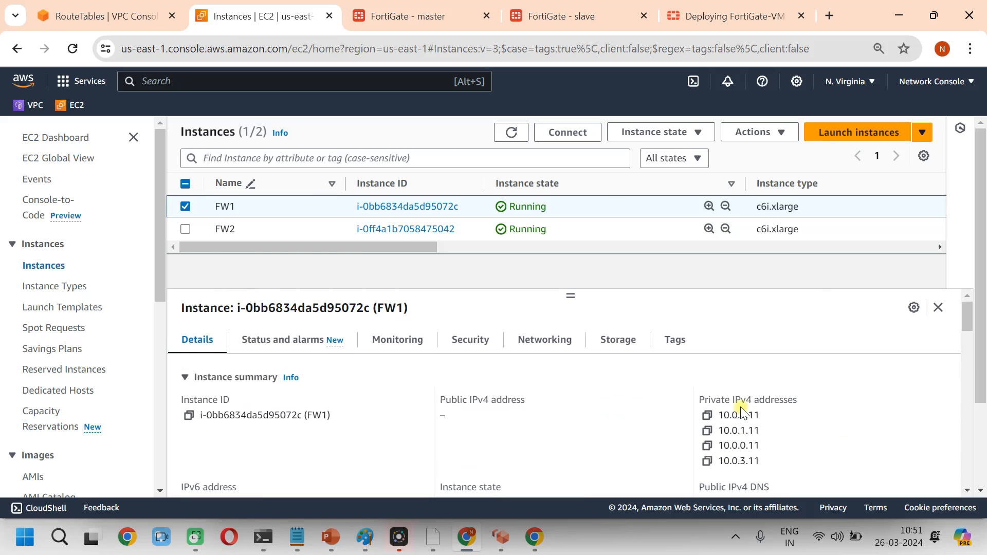
Stop the FW2 instance and refresh the list to see it Stopping
left_click(185, 208)
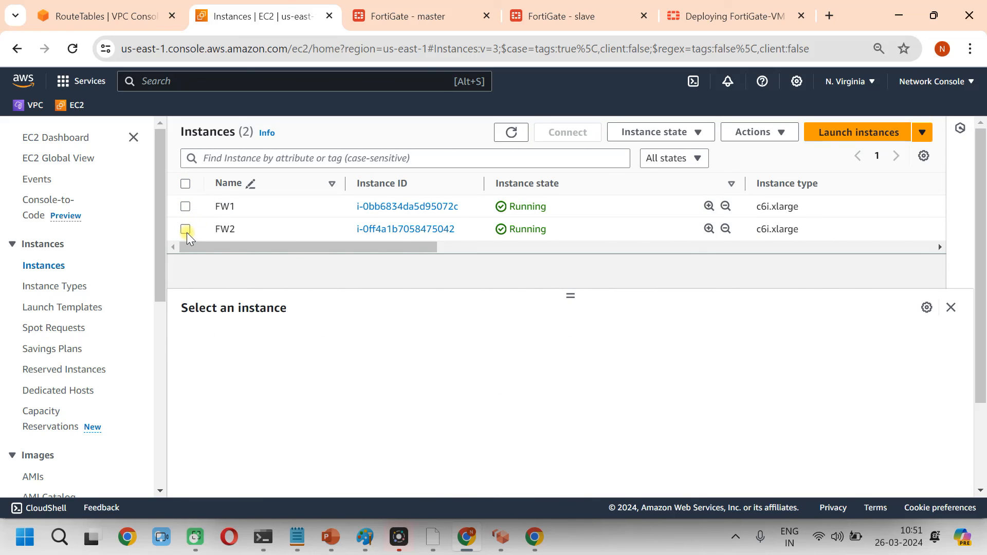
left_click(187, 230)
left_click(656, 135)
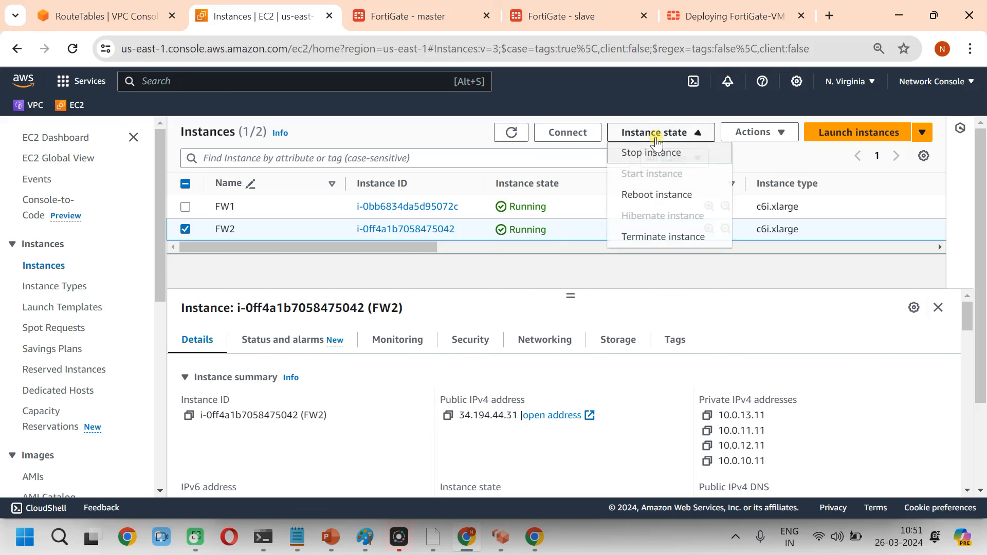
left_click(672, 154)
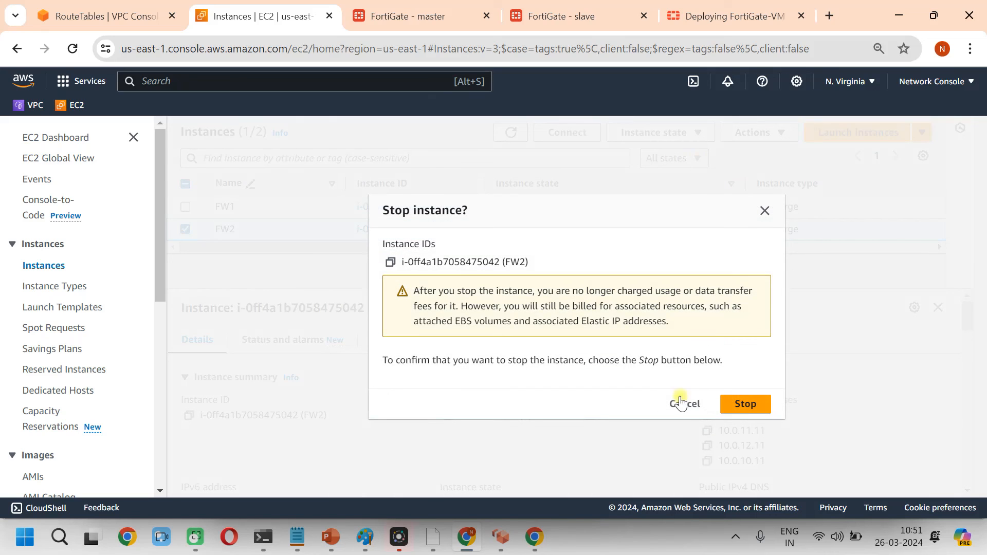
left_click(745, 402)
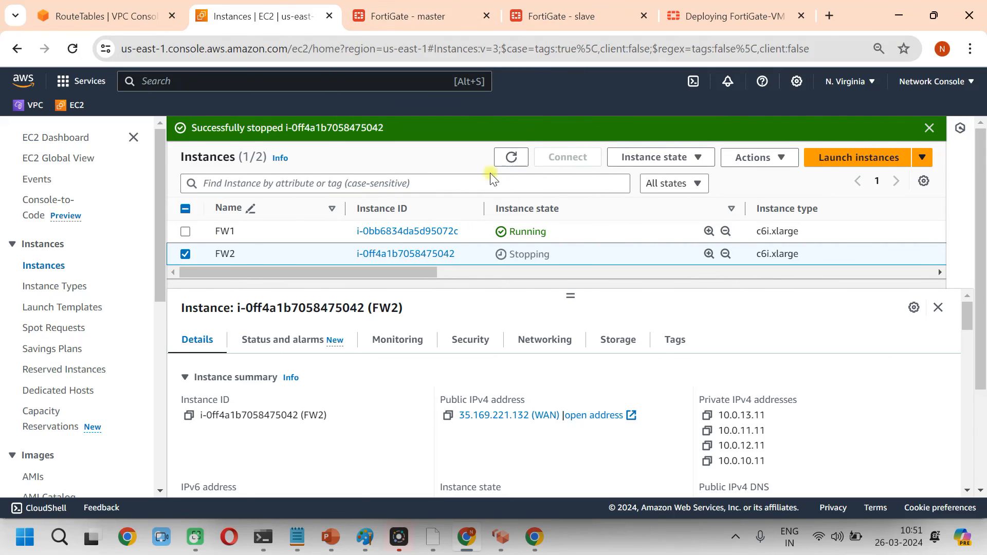
left_click(511, 159)
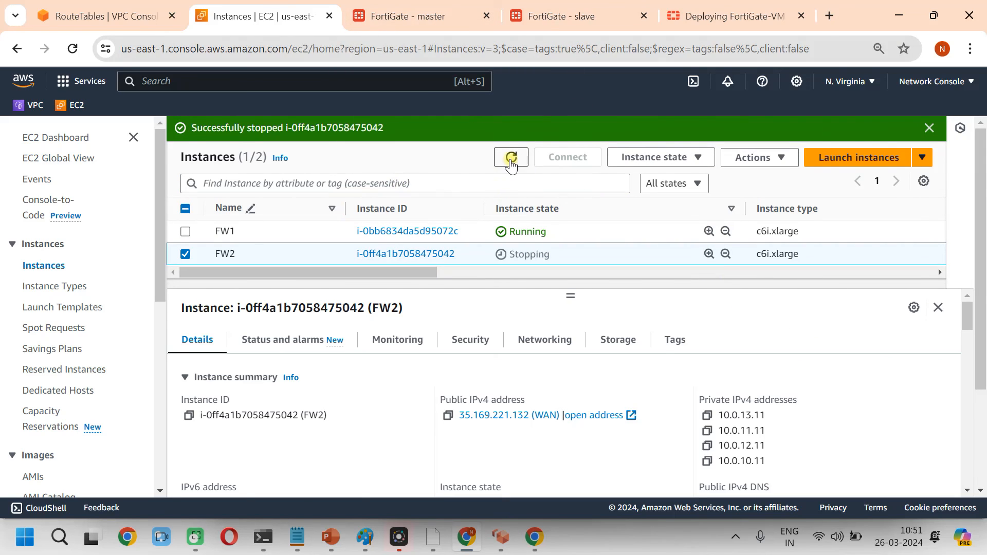
left_click(434, 14)
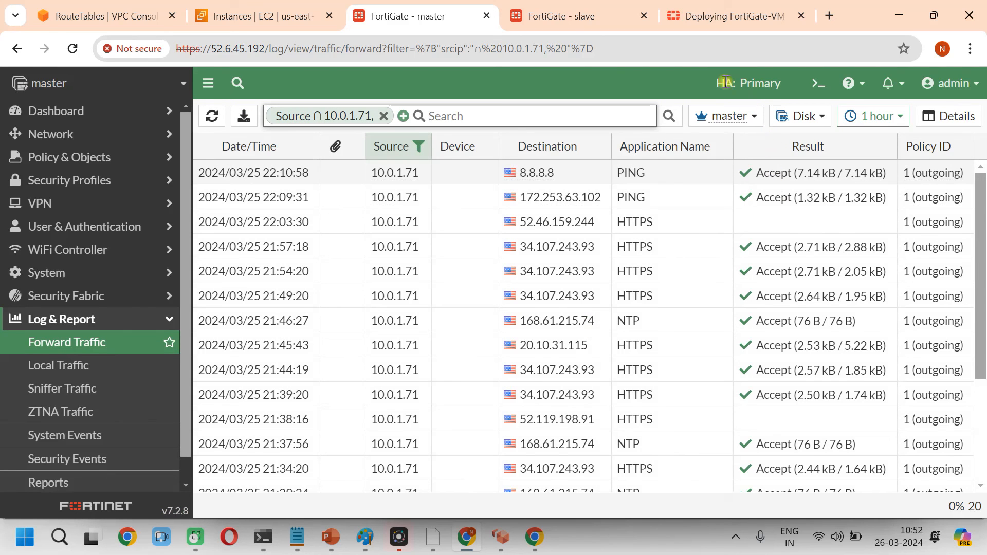
mouse_move(782, 77)
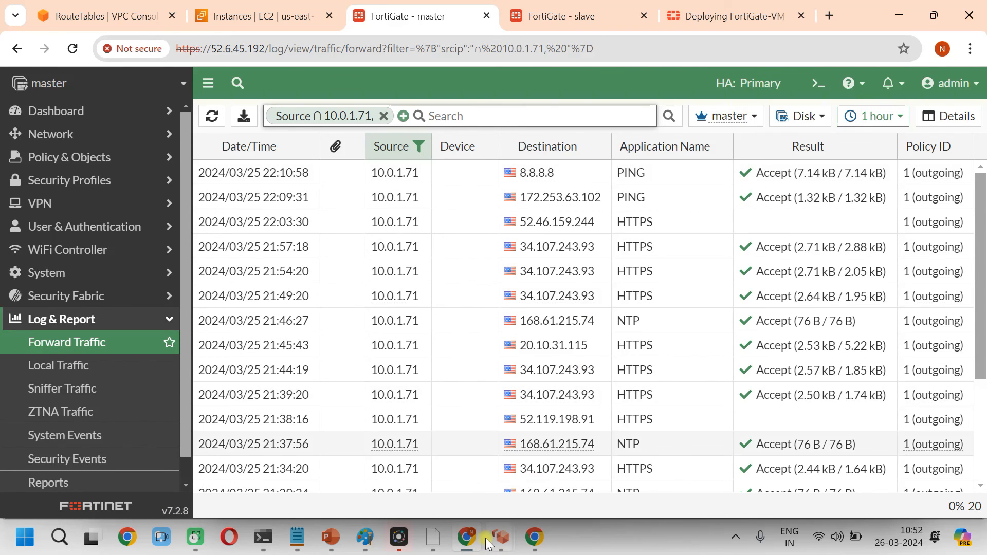
key("ctrl+shift+Tab")
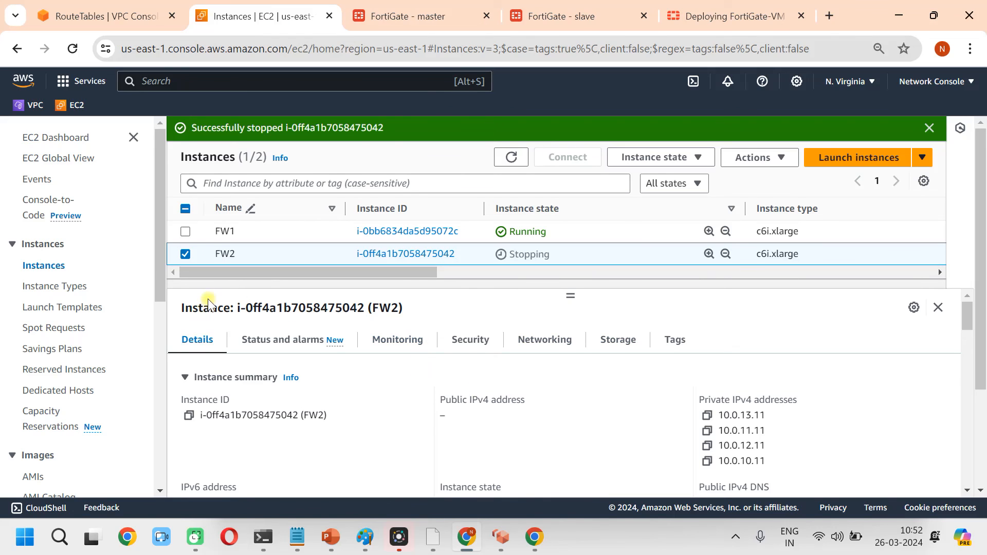
Refresh the instances list repeatedly until FW2 shows Stopped
scroll(719, 399, "down", 5)
scroll(719, 399, "up", 3)
scroll(719, 399, "down", 4)
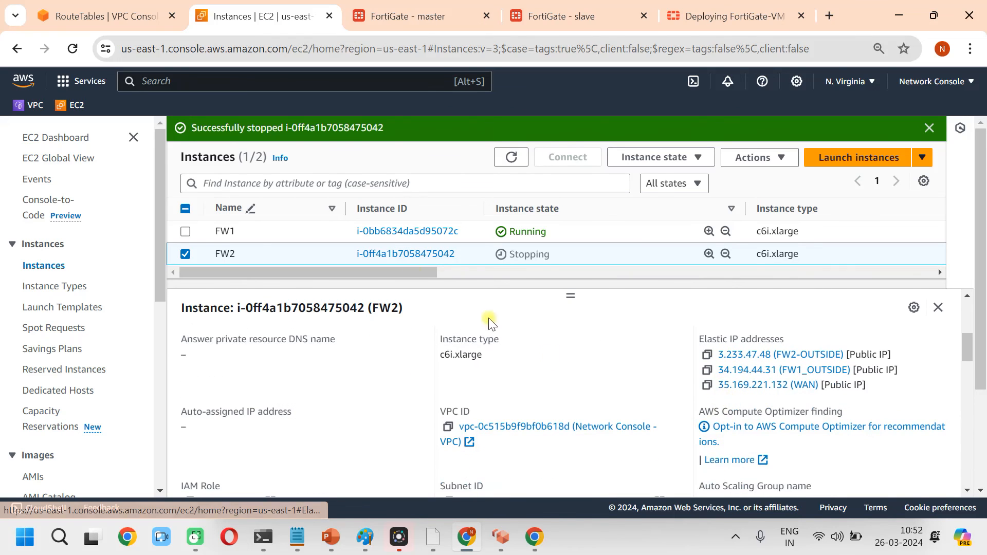
left_click(503, 164)
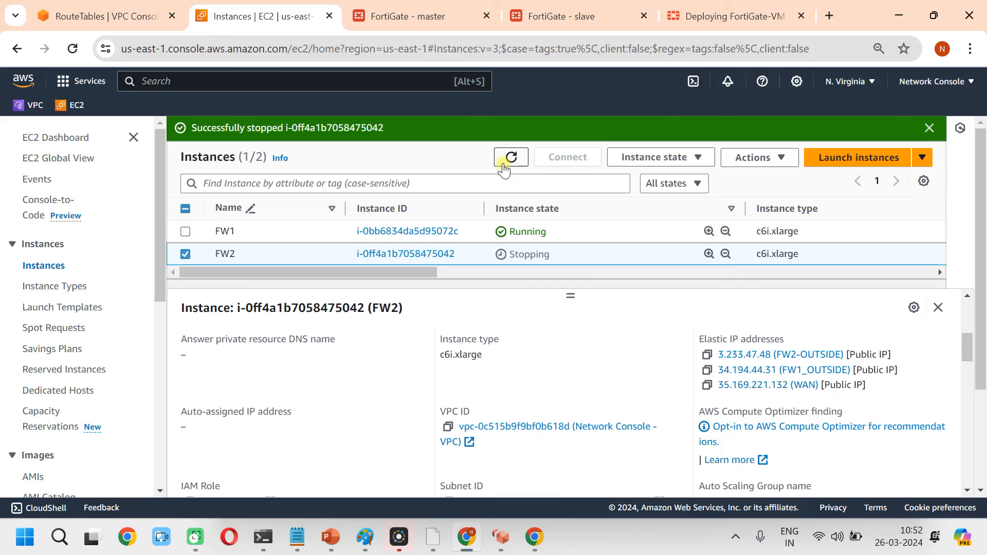
left_click(511, 159)
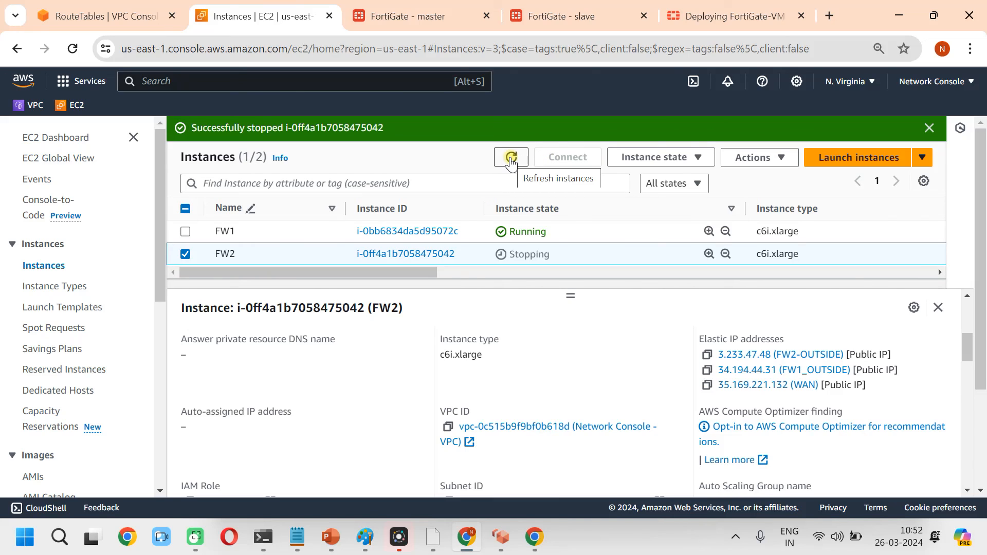
left_click(511, 159)
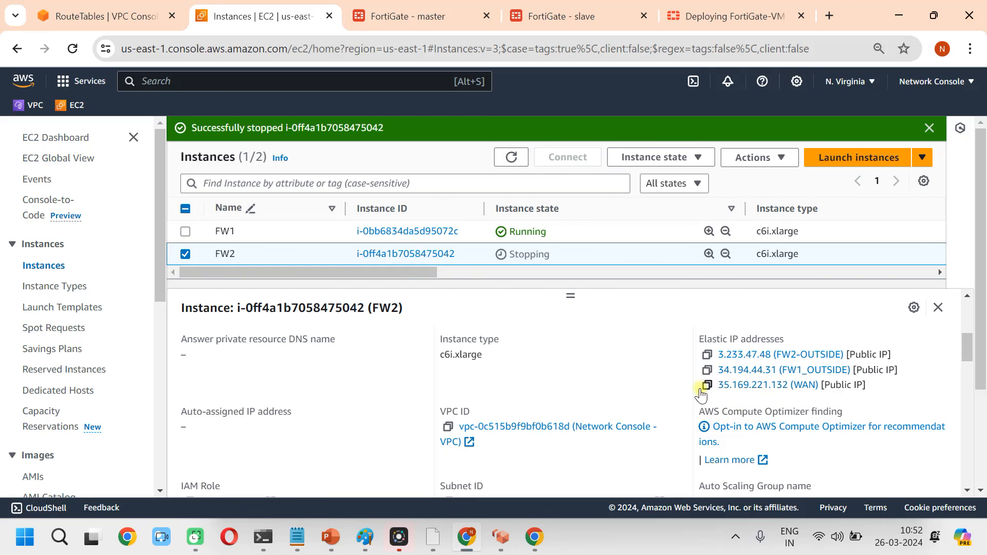
scroll(577, 389, "up", 5)
left_click(512, 158)
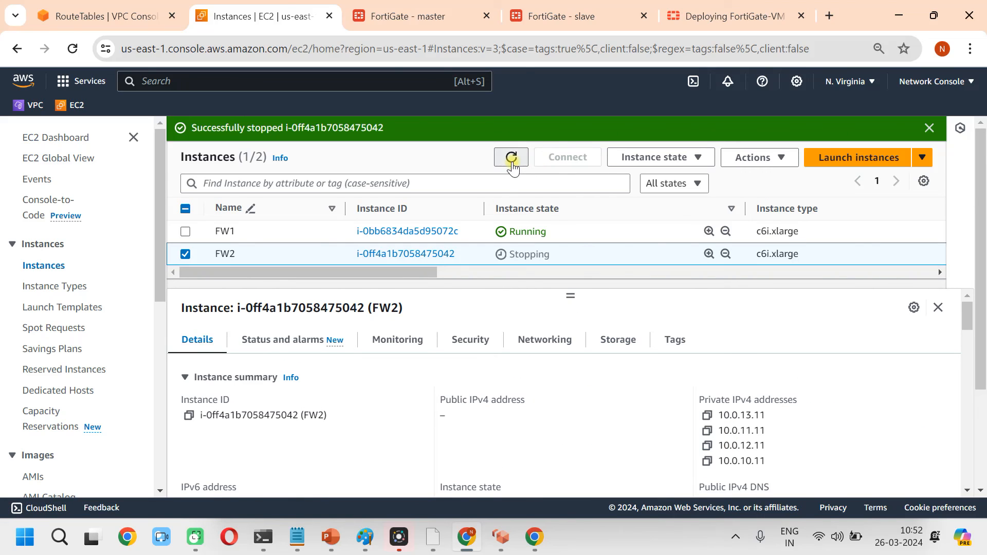
left_click(512, 134)
Select FW1 and confirm it again holds the 35.169.221.132 WAN elastic IP
scroll(726, 371, "down", 3)
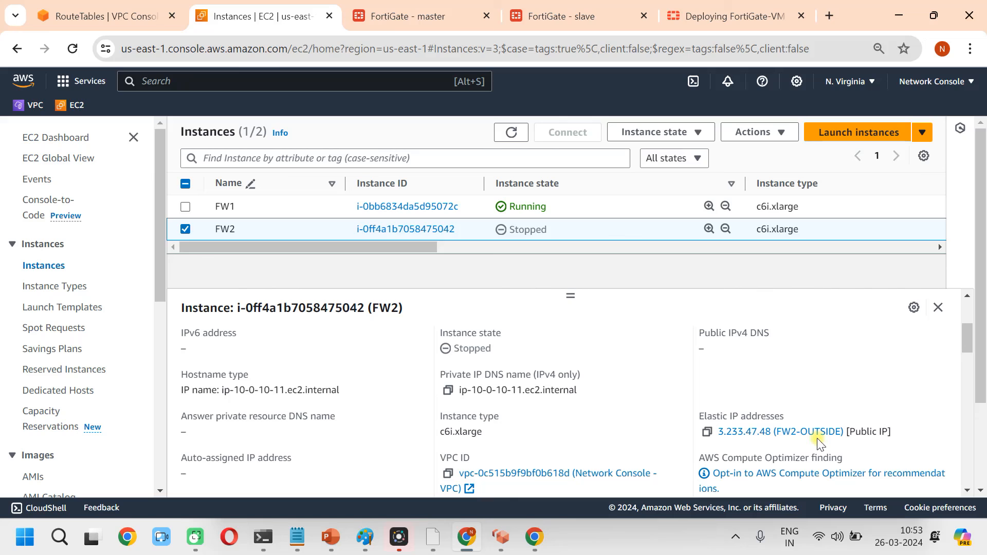
left_click(190, 226)
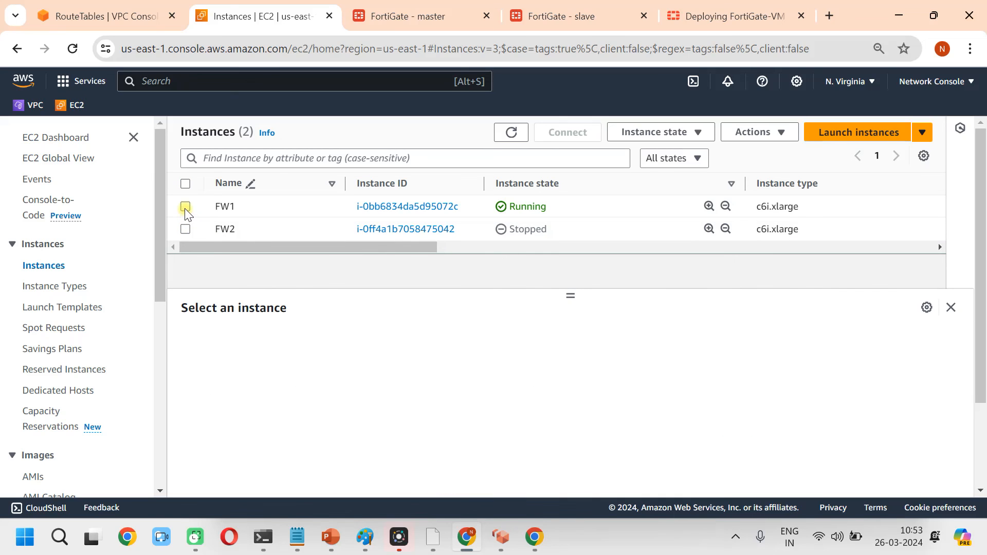
left_click(186, 209)
scroll(738, 369, "down", 5)
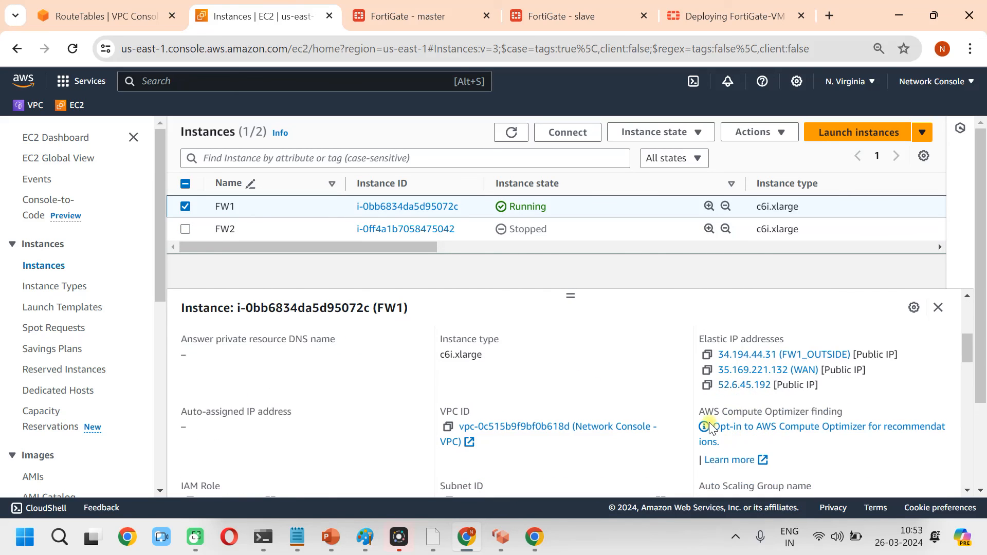